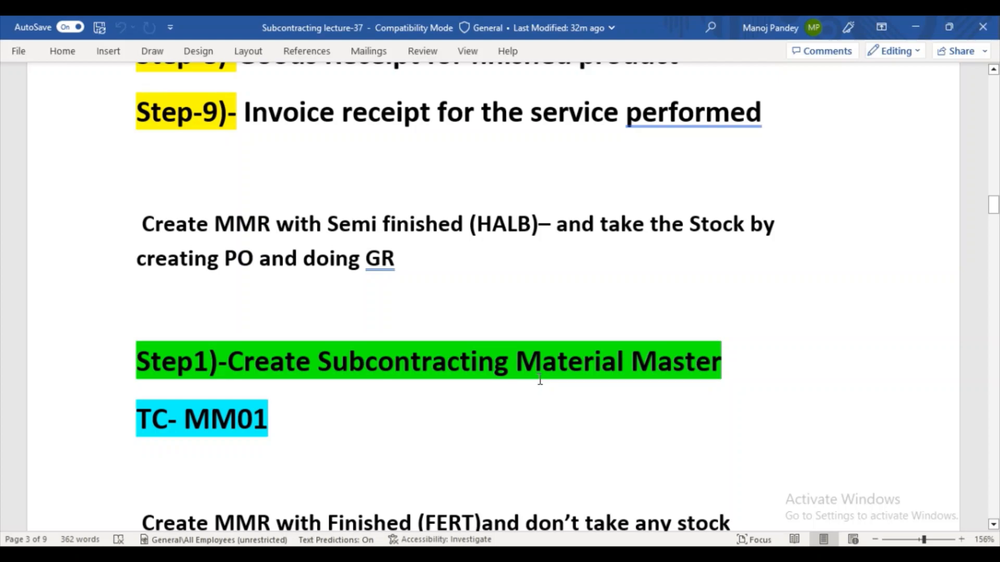
- Switch to SAP Logon and log on to Dedicated ECC instance09 as admin01 with the account password
{"action": "key", "text": "super+d"}
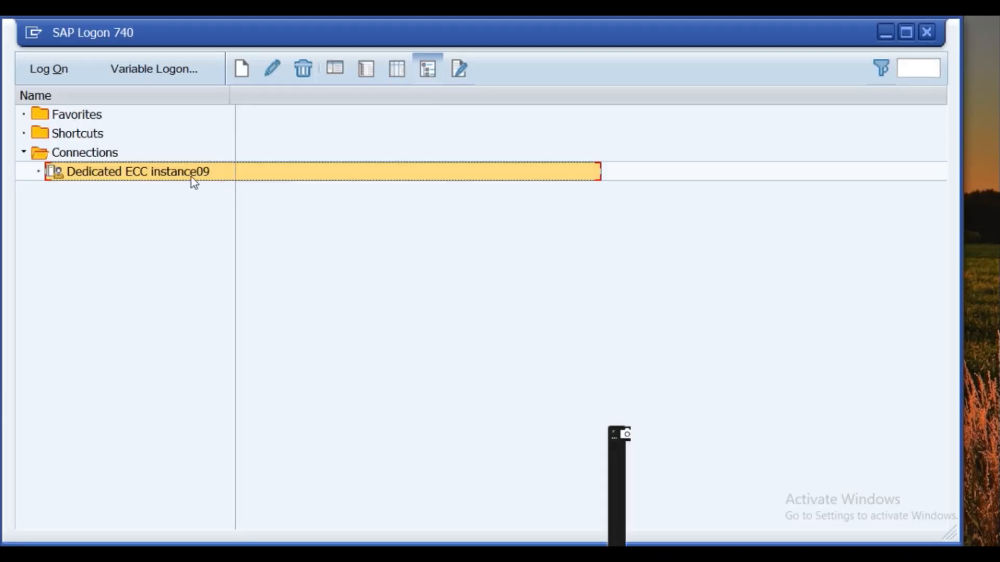
{"action": "left_click", "coordinate": [47, 68]}
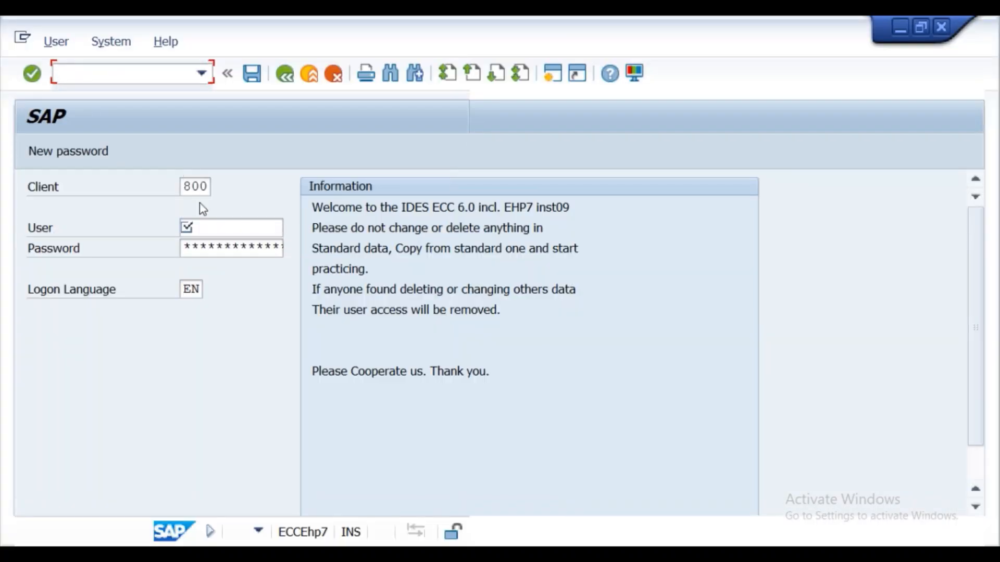
{"action": "left_click", "coordinate": [216, 230]}
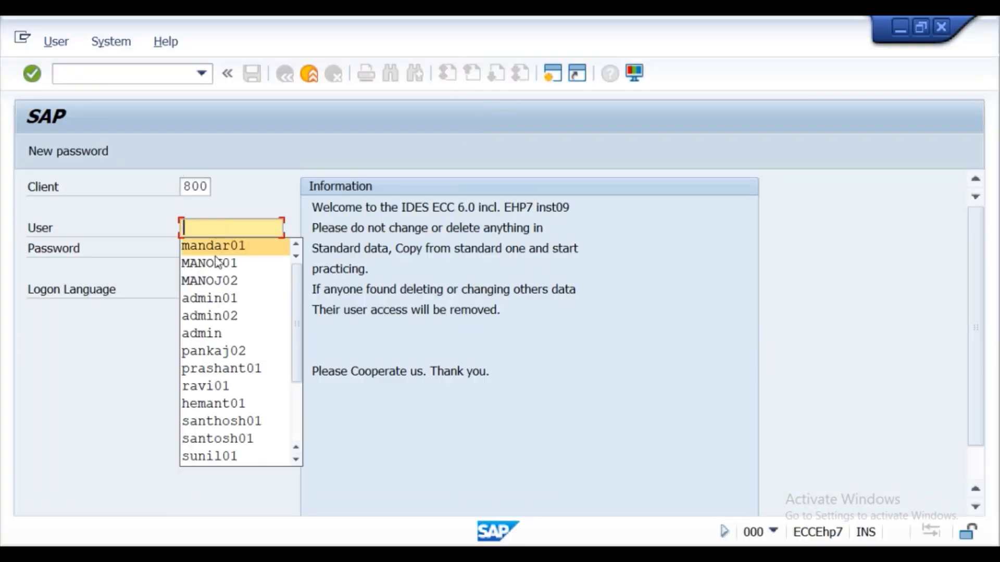
{"action": "left_click", "coordinate": [222, 297]}
{"action": "left_click", "coordinate": [220, 242]}
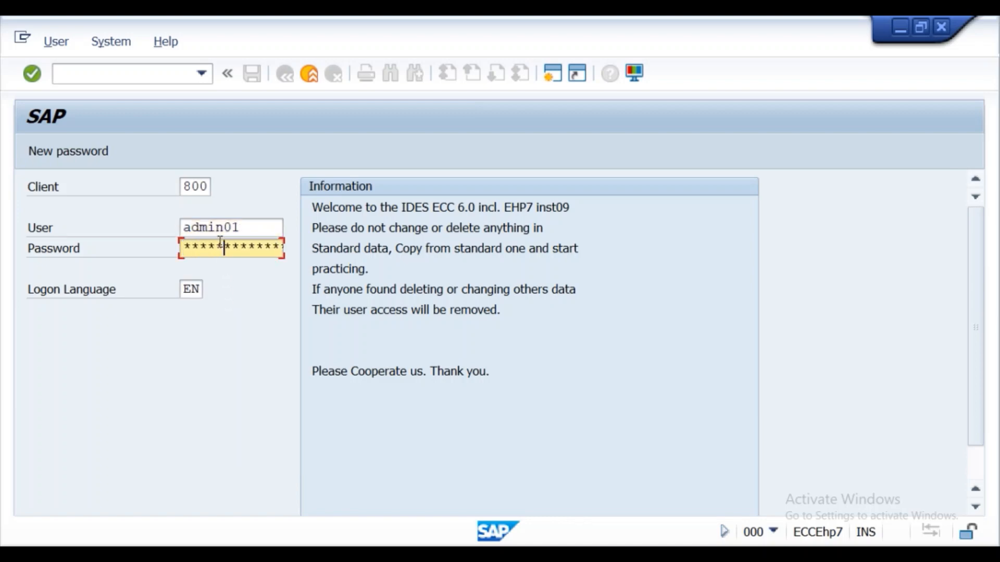
{"action": "key", "text": "Return"}
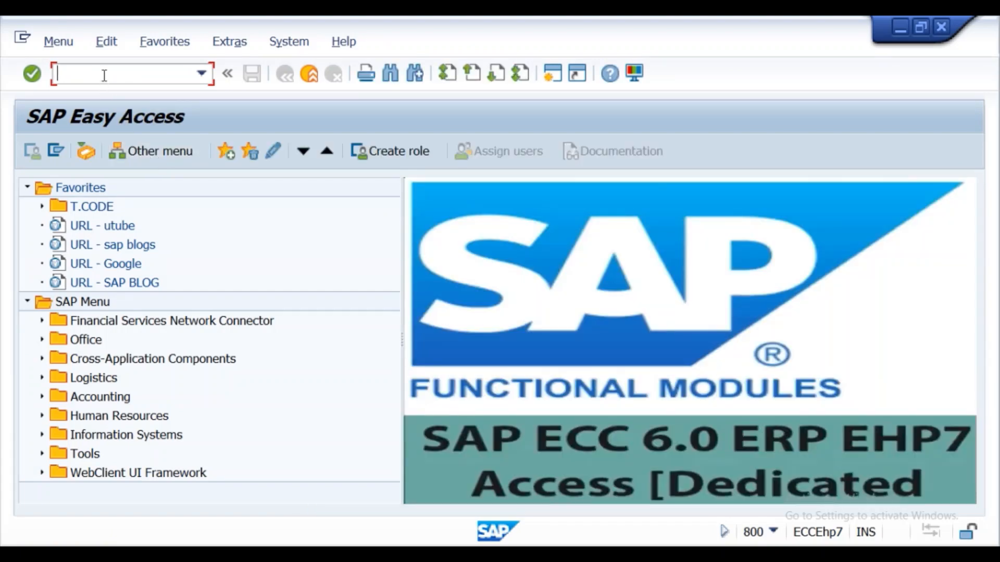
- Start transaction MM01 and enter childmat2 as the new material's number
{"action": "type", "text": "mm01"}
{"action": "key", "text": "Return"}
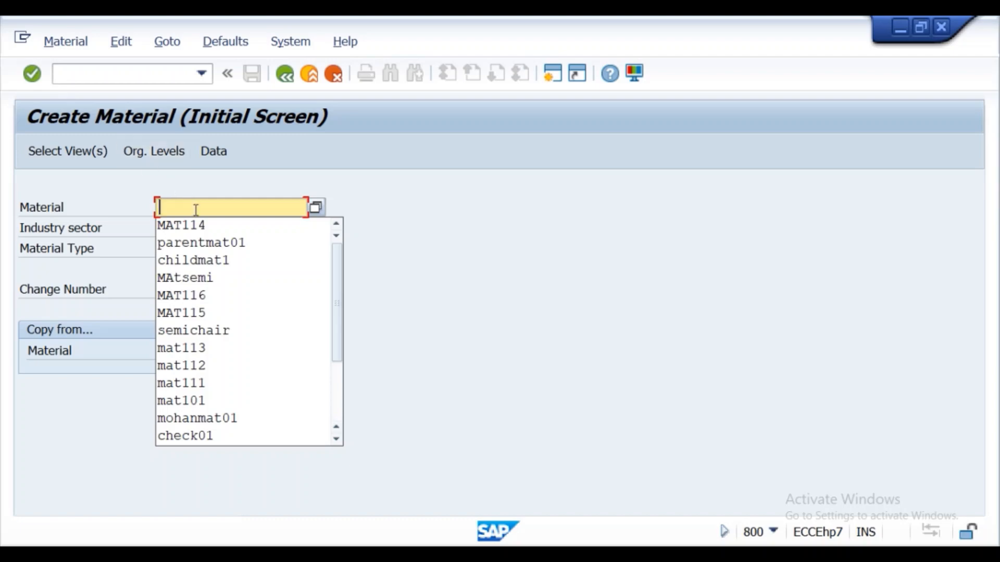
{"action": "left_click", "coordinate": [210, 260]}
{"action": "key", "text": "BackSpace"}
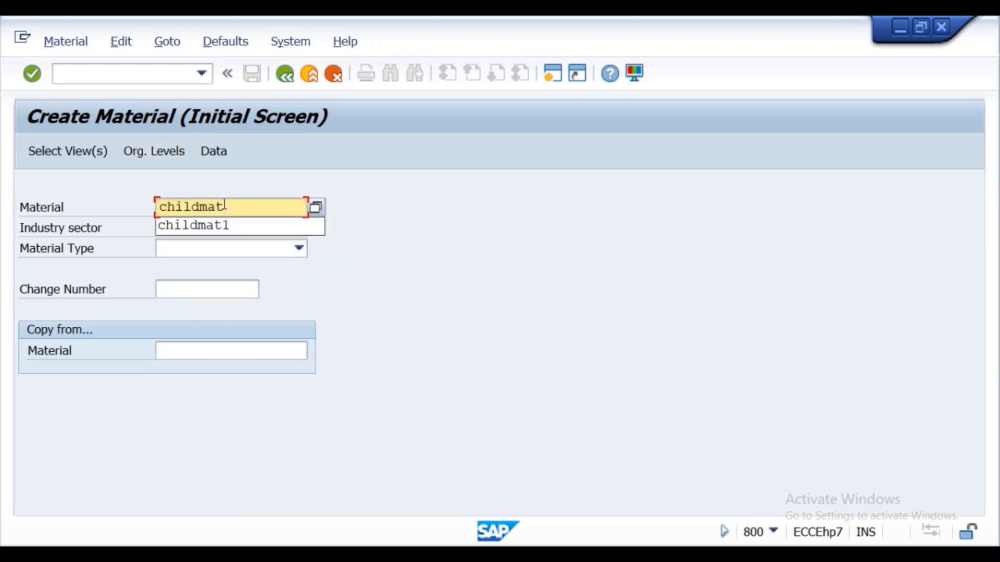
{"action": "type", "text": "2"}
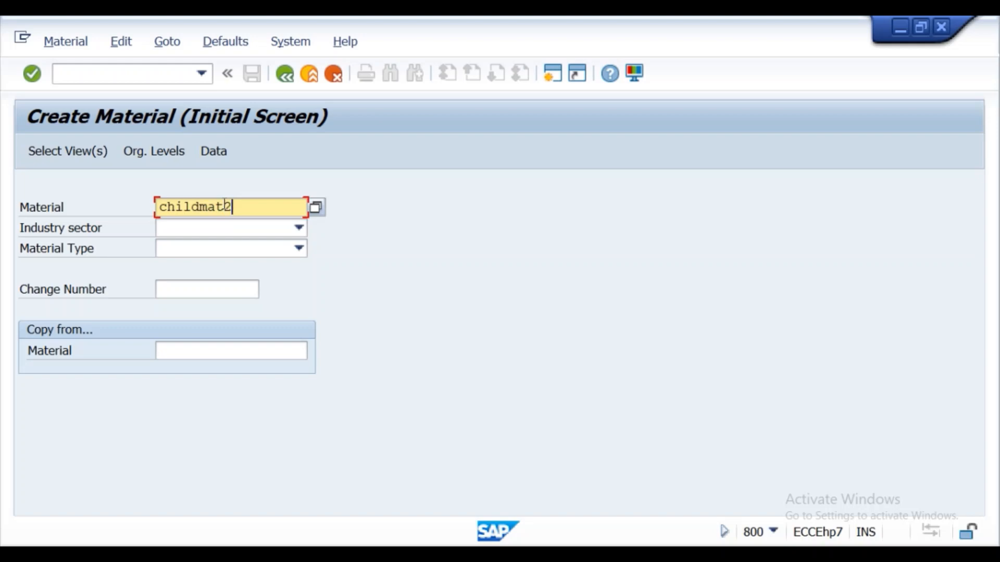
- Set the industry sector to M Mechanical Engineering and the material type to HALB Semi-finished product
{"action": "left_click", "coordinate": [176, 231]}
{"action": "scroll", "coordinate": [182, 281], "scroll_direction": "down", "scroll_amount": 3}
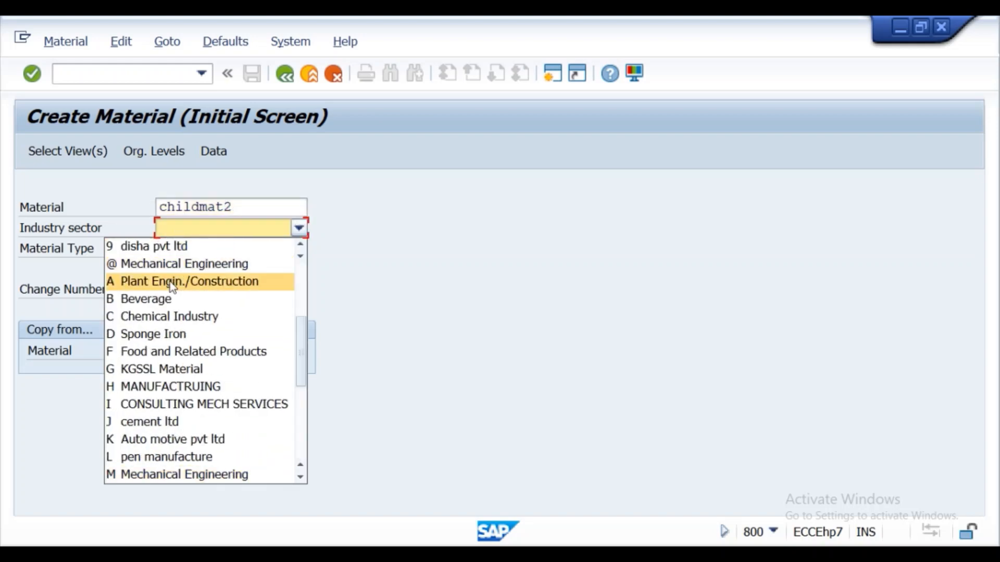
{"action": "left_click", "coordinate": [152, 473]}
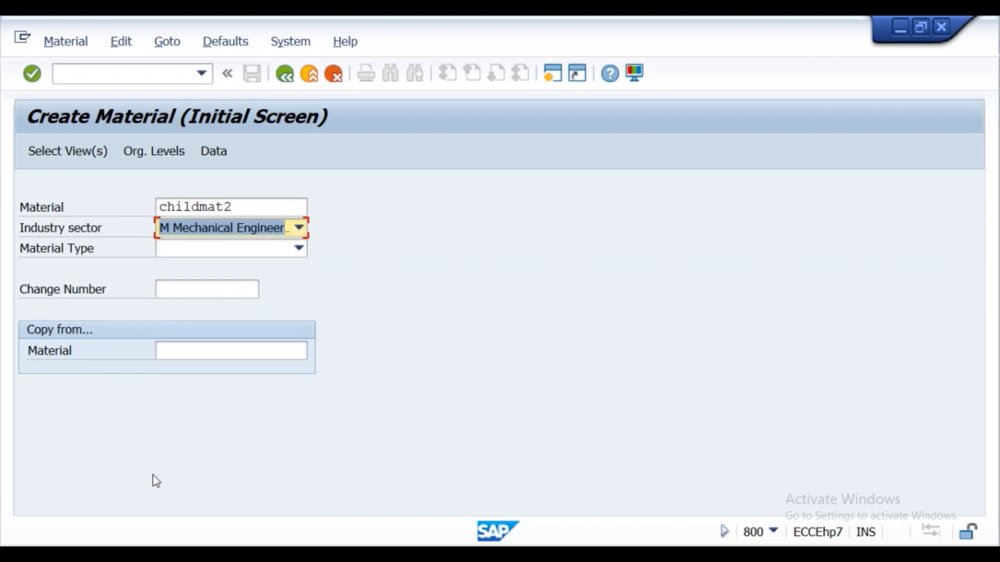
{"action": "left_click", "coordinate": [209, 249]}
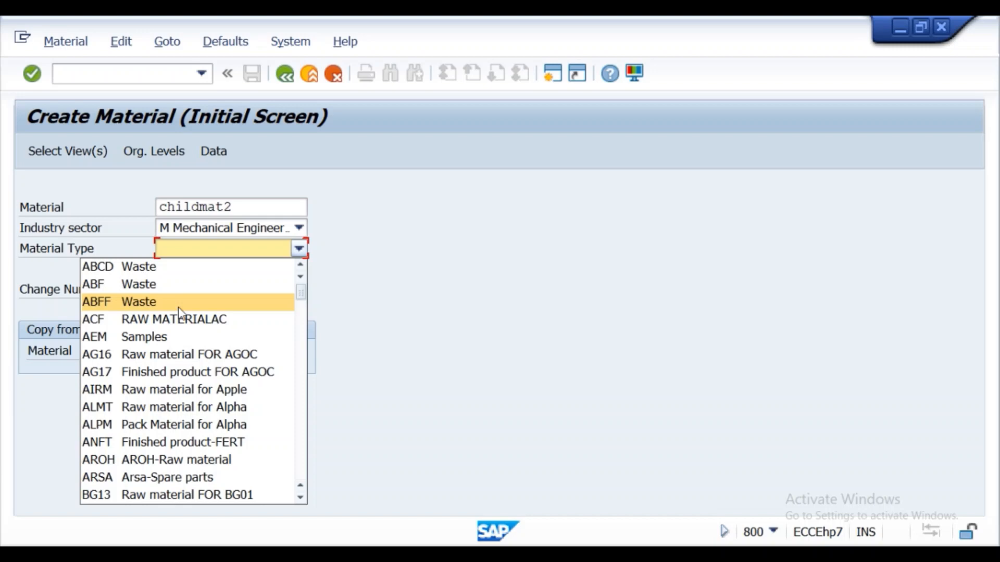
{"action": "key", "text": "h"}
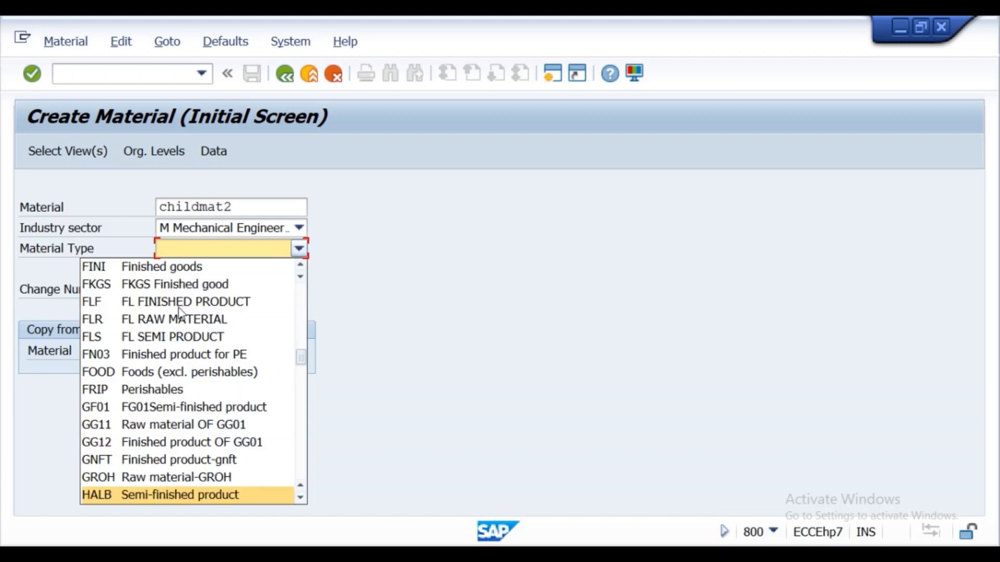
{"action": "left_click", "coordinate": [156, 495]}
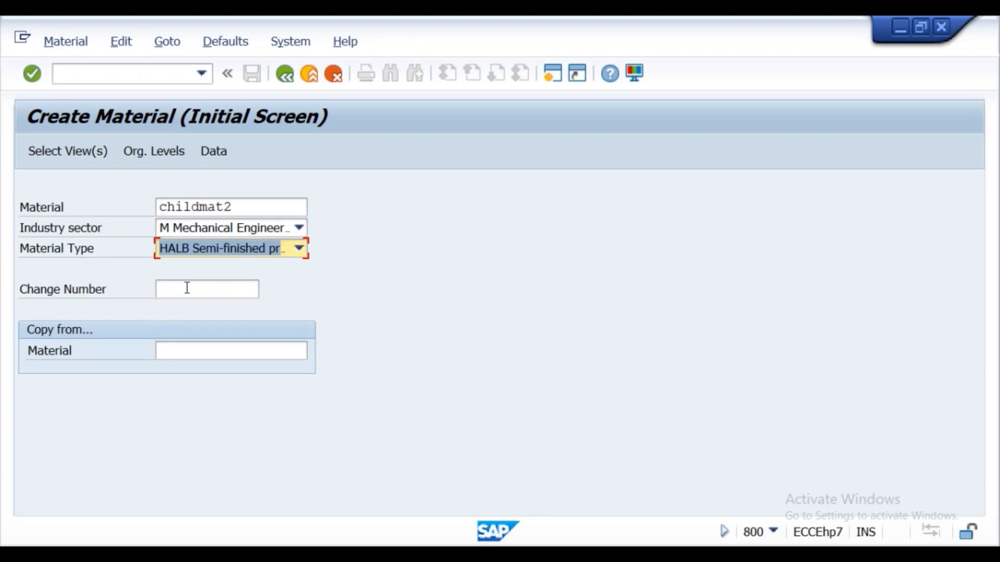
- Select the Basic Data 1, Purchasing and Accounting 1 views for the new material
{"action": "left_click", "coordinate": [89, 157]}
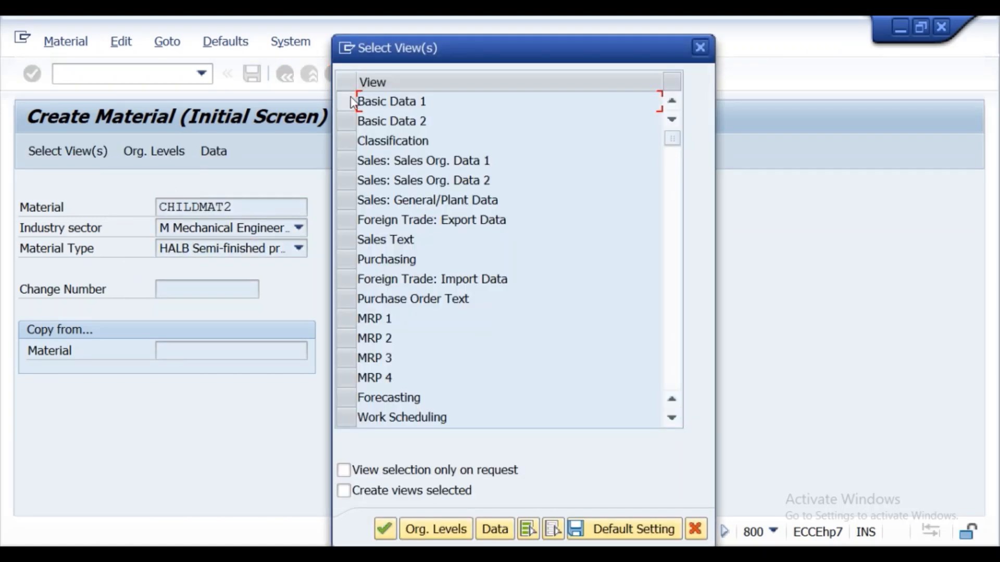
{"action": "left_click", "coordinate": [348, 101]}
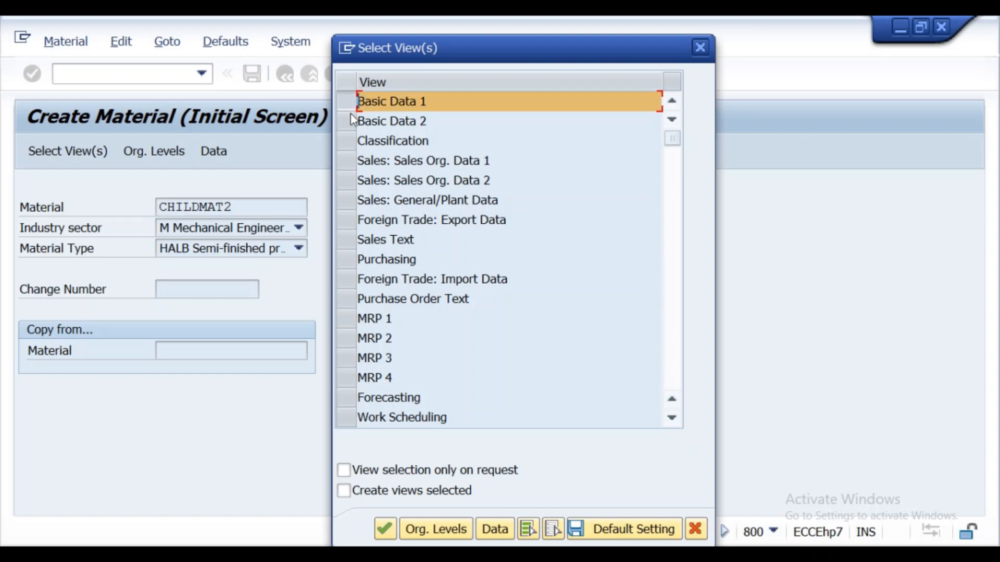
{"action": "left_click", "coordinate": [345, 260]}
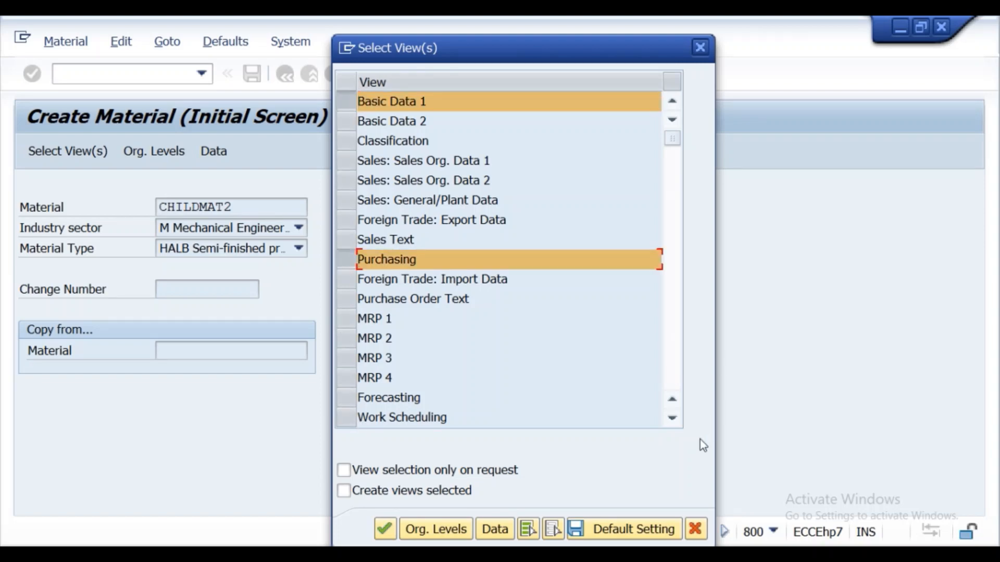
{"action": "left_click", "coordinate": [678, 419]}
{"action": "left_click", "coordinate": [678, 418]}
{"action": "left_click", "coordinate": [678, 418]}
{"action": "left_click", "coordinate": [678, 418]}
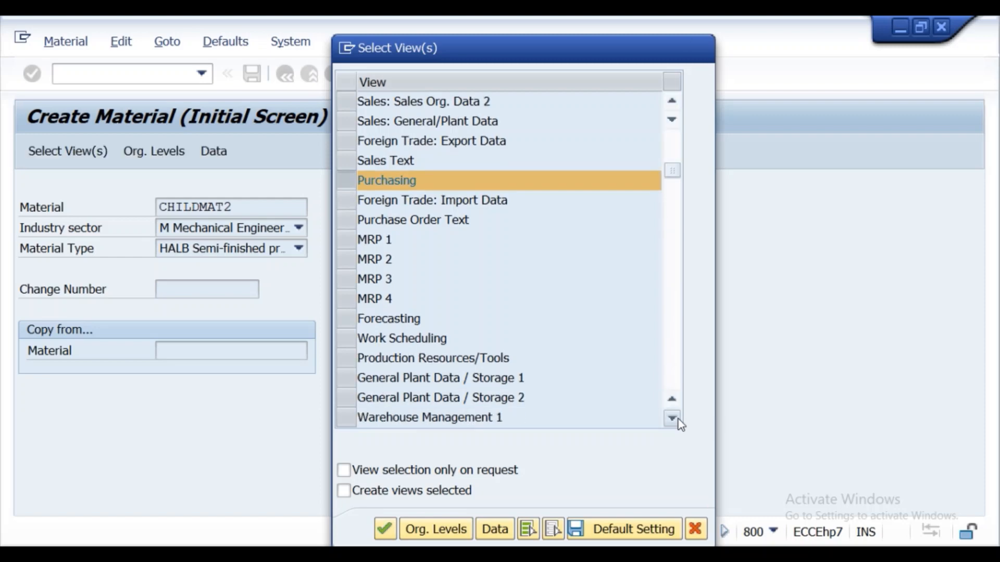
{"action": "left_click", "coordinate": [672, 418]}
{"action": "left_click", "coordinate": [672, 418]}
{"action": "left_click", "coordinate": [673, 418]}
{"action": "left_click", "coordinate": [673, 418]}
{"action": "left_click", "coordinate": [672, 418]}
{"action": "scroll", "coordinate": [386, 363], "scroll_direction": "down", "scroll_amount": 1}
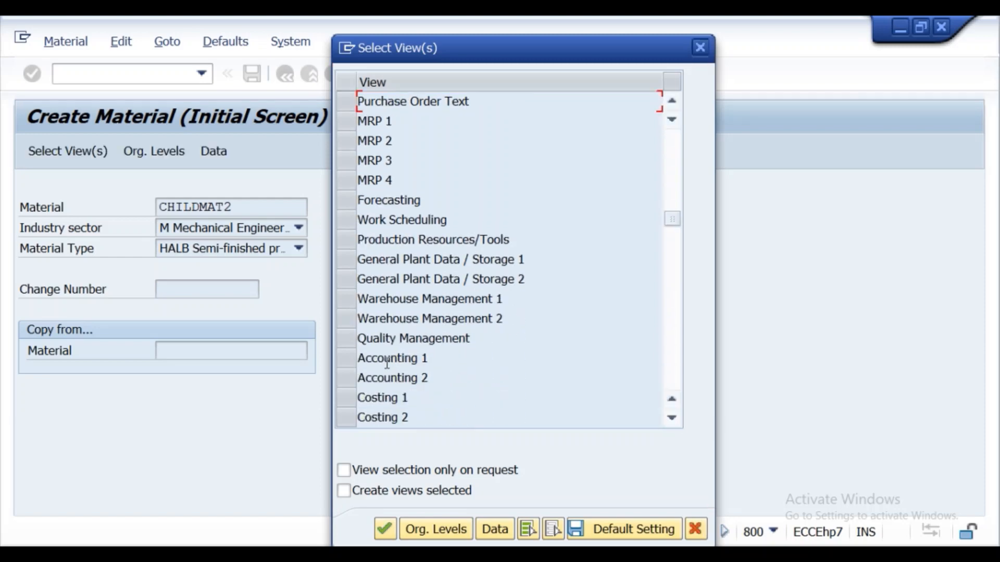
{"action": "left_click", "coordinate": [348, 358]}
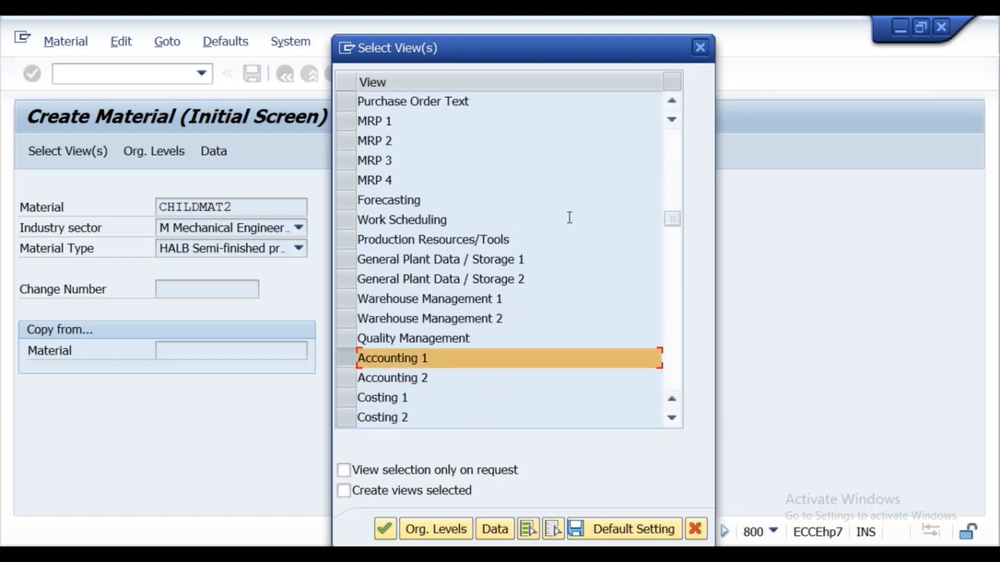
{"action": "left_click", "coordinate": [672, 102]}
{"action": "left_click", "coordinate": [671, 102]}
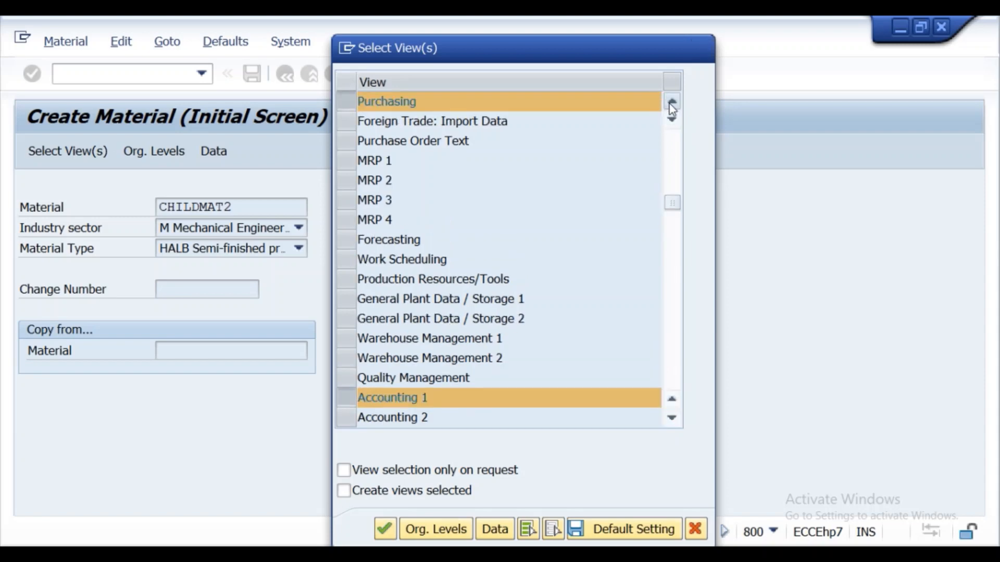
{"action": "left_click", "coordinate": [672, 102]}
{"action": "left_click", "coordinate": [671, 102]}
{"action": "left_click", "coordinate": [671, 102]}
{"action": "left_click", "coordinate": [672, 102]}
{"action": "left_click", "coordinate": [672, 102]}
{"action": "left_click", "coordinate": [672, 102]}
{"action": "left_click", "coordinate": [671, 102]}
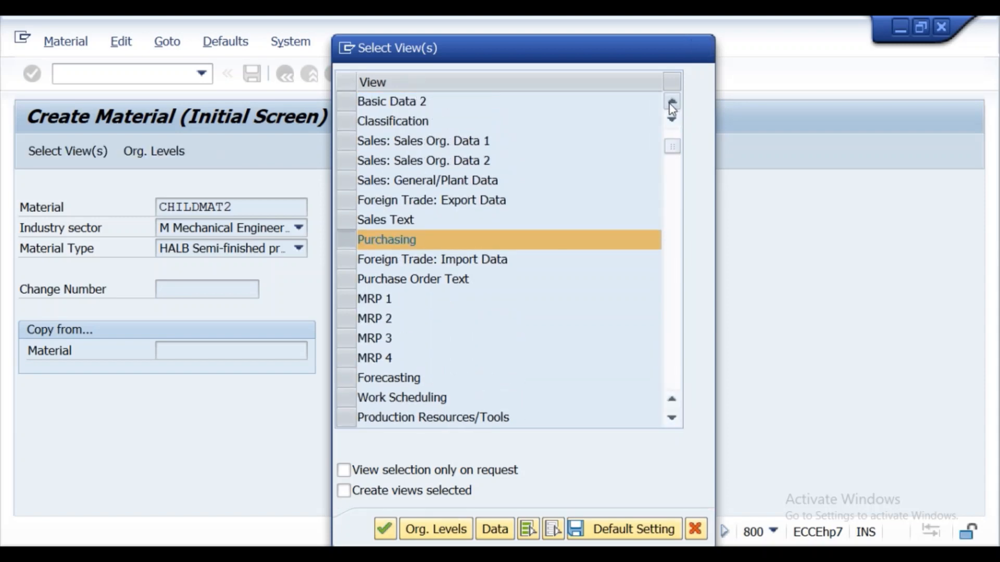
{"action": "left_click", "coordinate": [671, 102]}
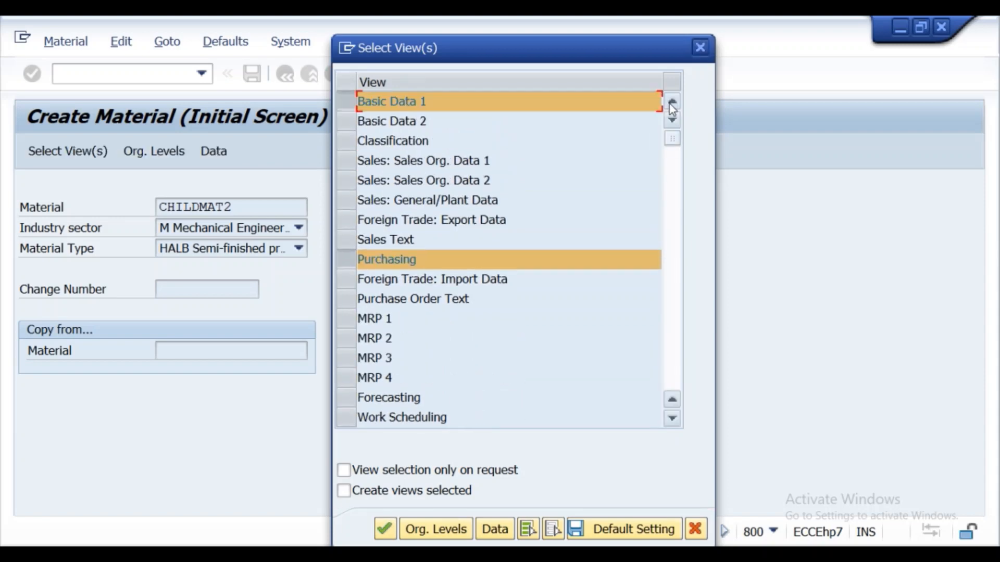
- Set the organizational level to plant ss01 and open the material's data screens
{"action": "left_click", "coordinate": [429, 530]}
{"action": "left_click", "coordinate": [376, 279]}
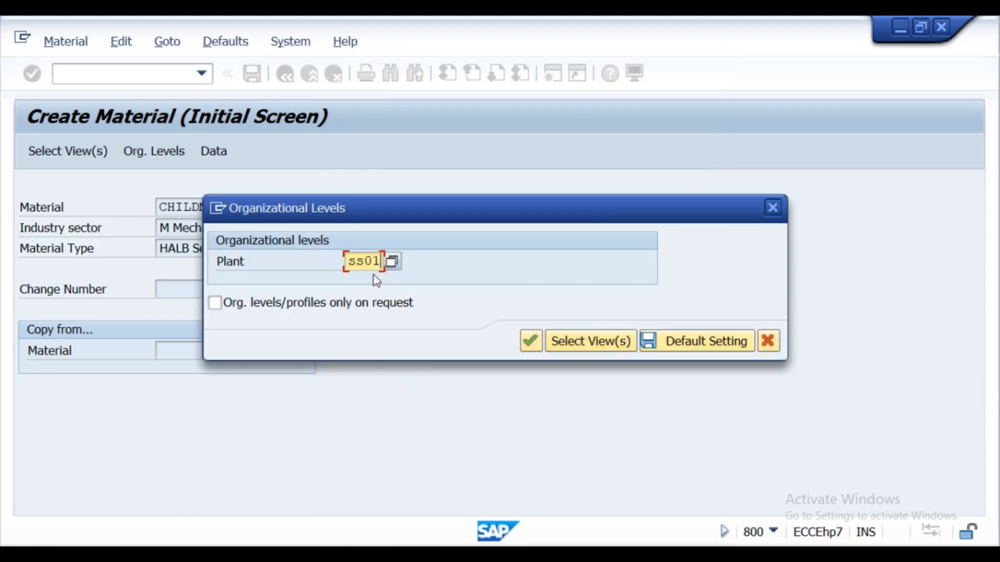
{"action": "left_click", "coordinate": [527, 342]}
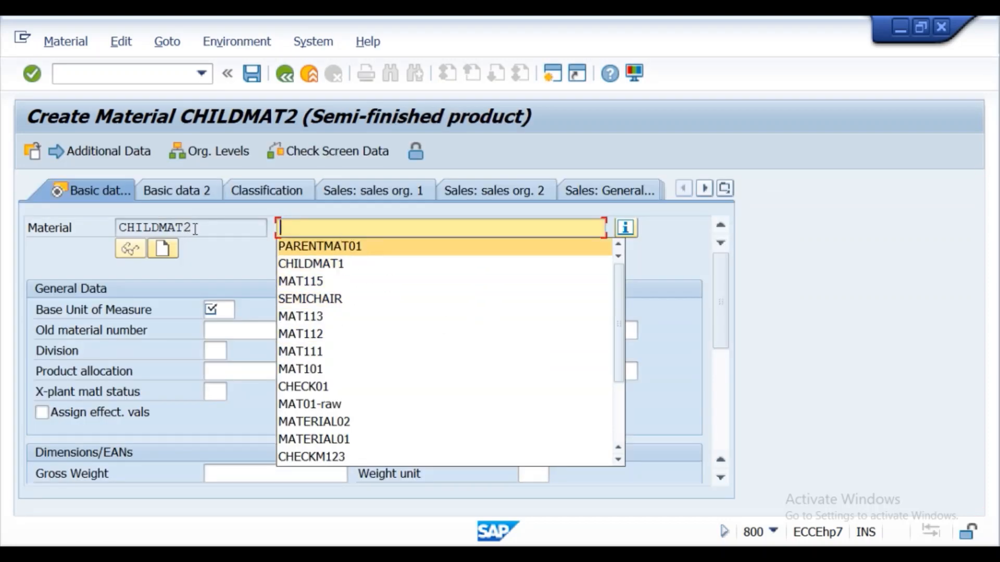
- Copy the material number CHILDMAT2 into the material description
{"action": "left_click_drag", "start_coordinate": [195, 229], "coordinate": [126, 228]}
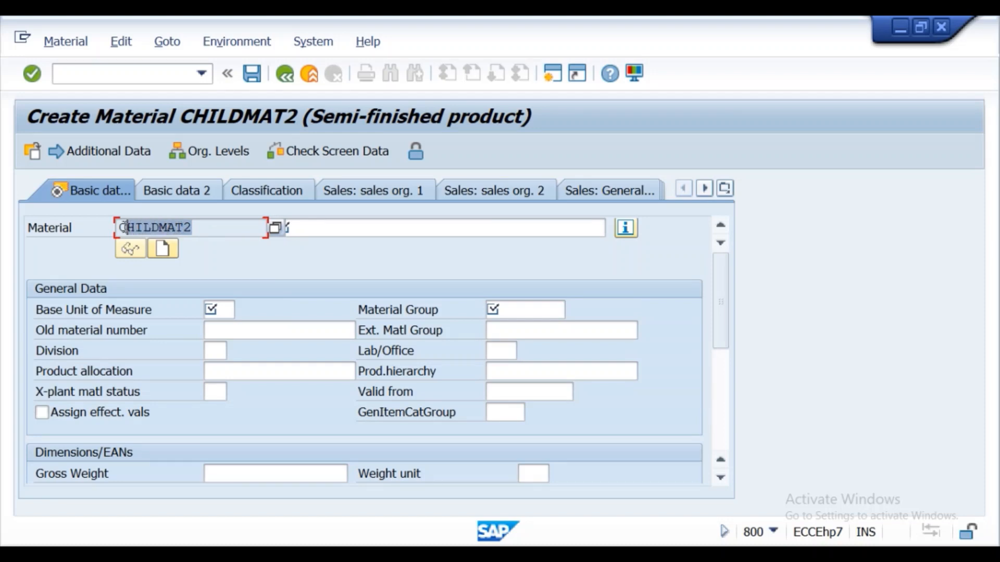
{"action": "left_click", "coordinate": [111, 227]}
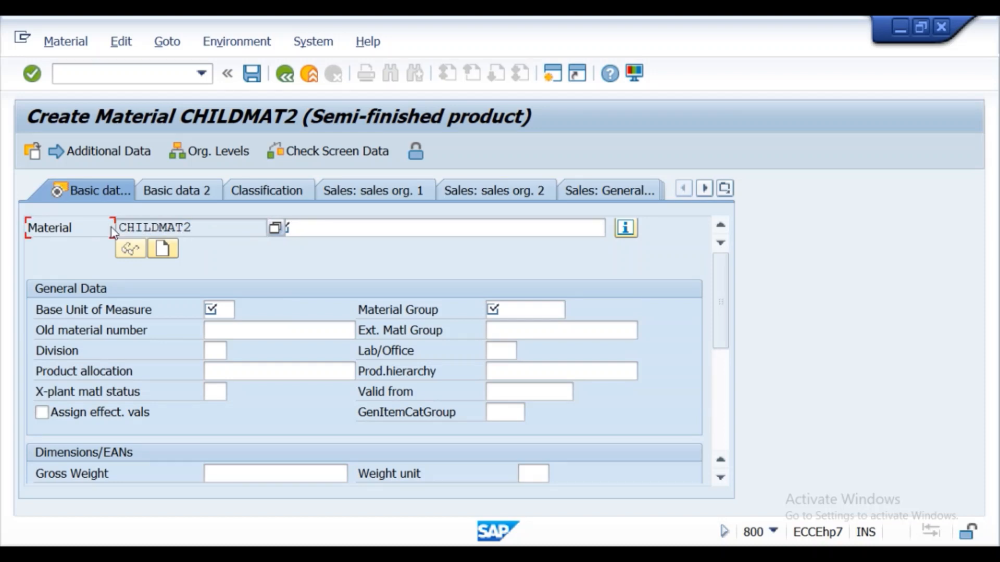
{"action": "left_click", "coordinate": [309, 229]}
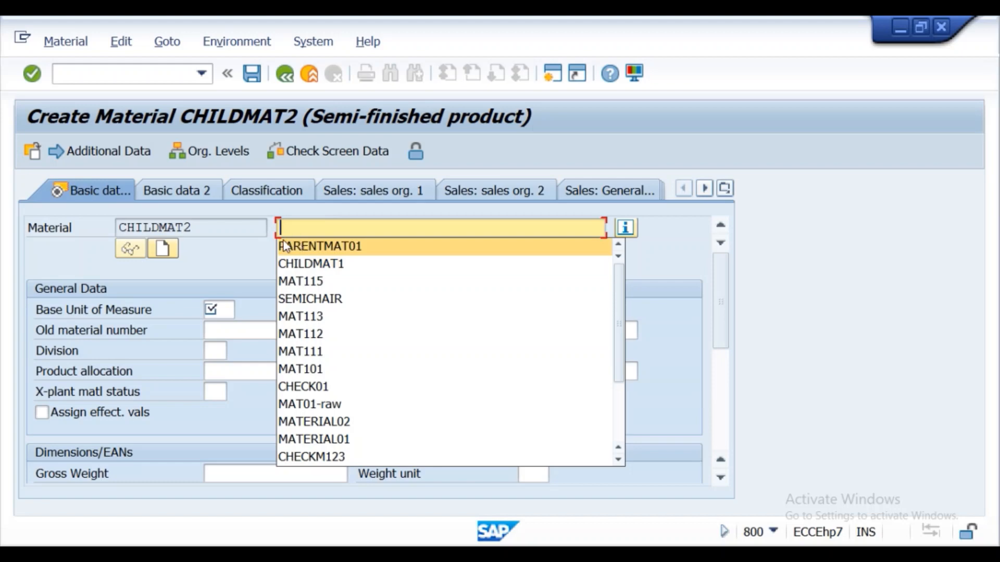
{"action": "left_click_drag", "start_coordinate": [192, 227], "coordinate": [117, 226]}
{"action": "key", "text": "ctrl+c"}
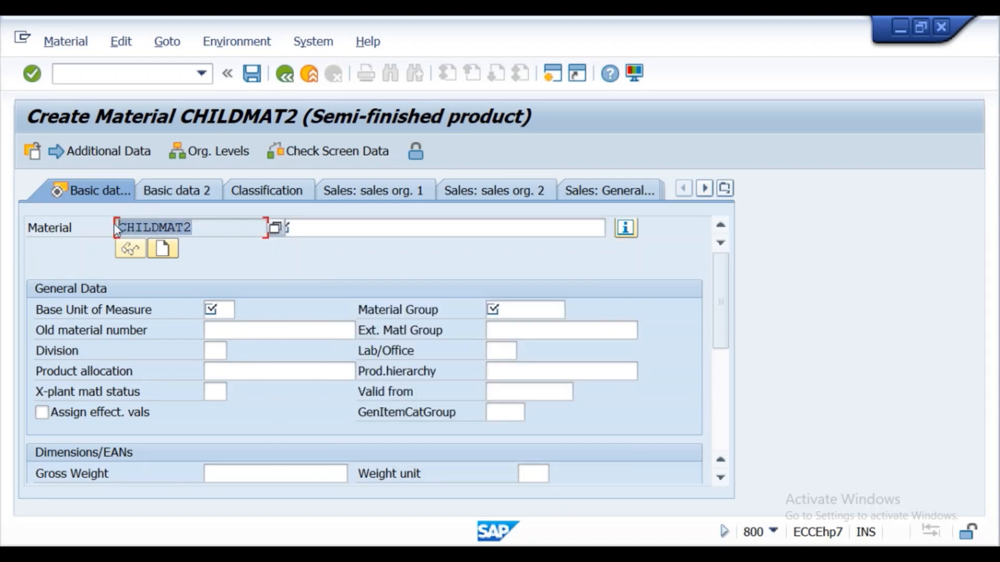
{"action": "left_click", "coordinate": [359, 230]}
{"action": "key", "text": "ctrl+v"}
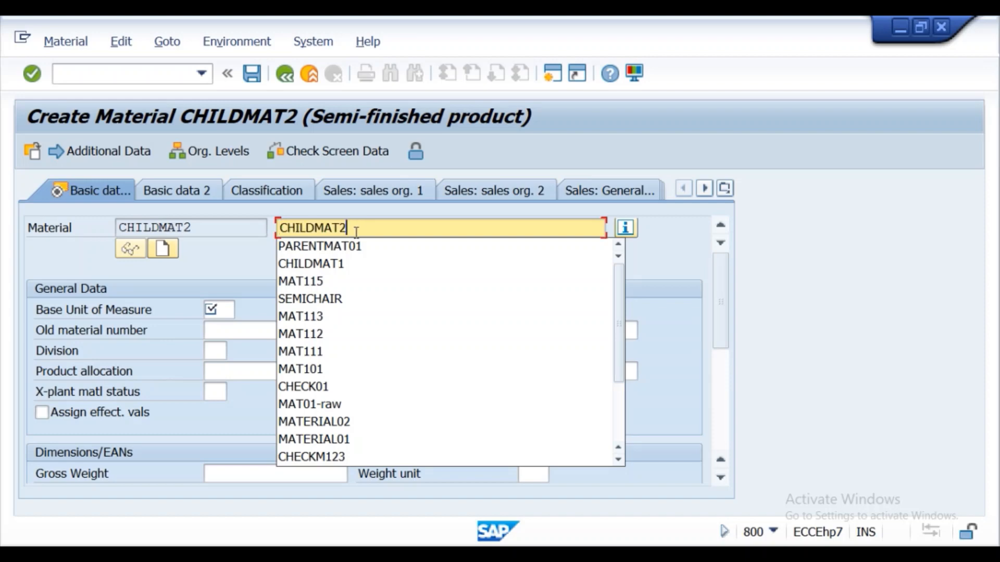
- Set the base unit of measure to EA and the material group to 0001, and continue to the Purchasing view
{"action": "left_click", "coordinate": [218, 309]}
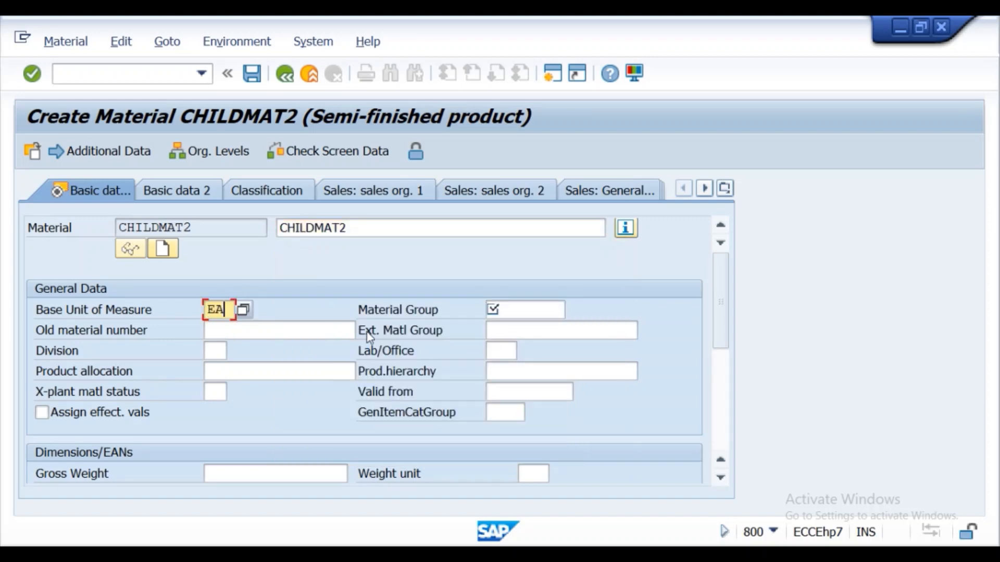
{"action": "left_click", "coordinate": [526, 312]}
{"action": "left_click", "coordinate": [521, 328]}
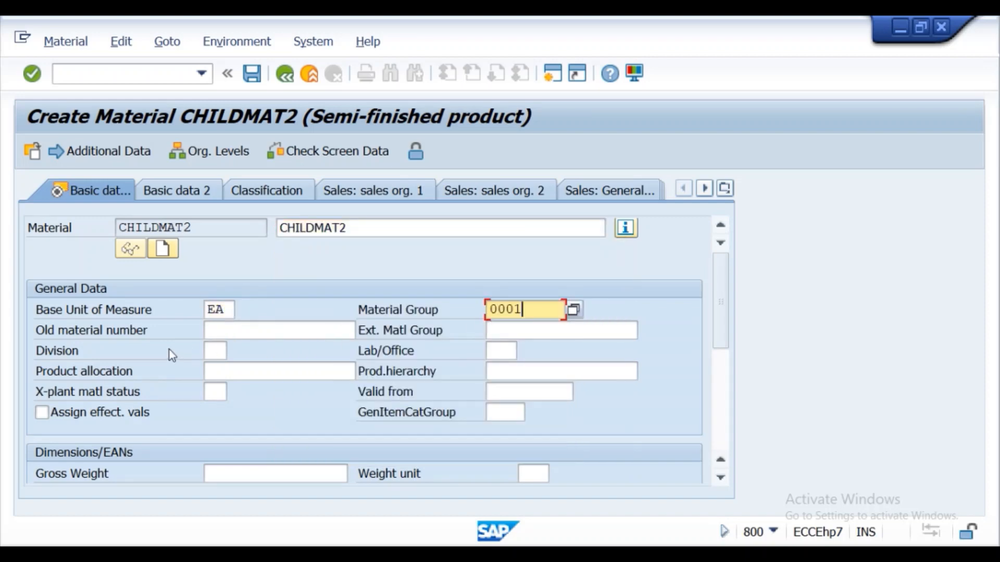
{"action": "left_click", "coordinate": [29, 75]}
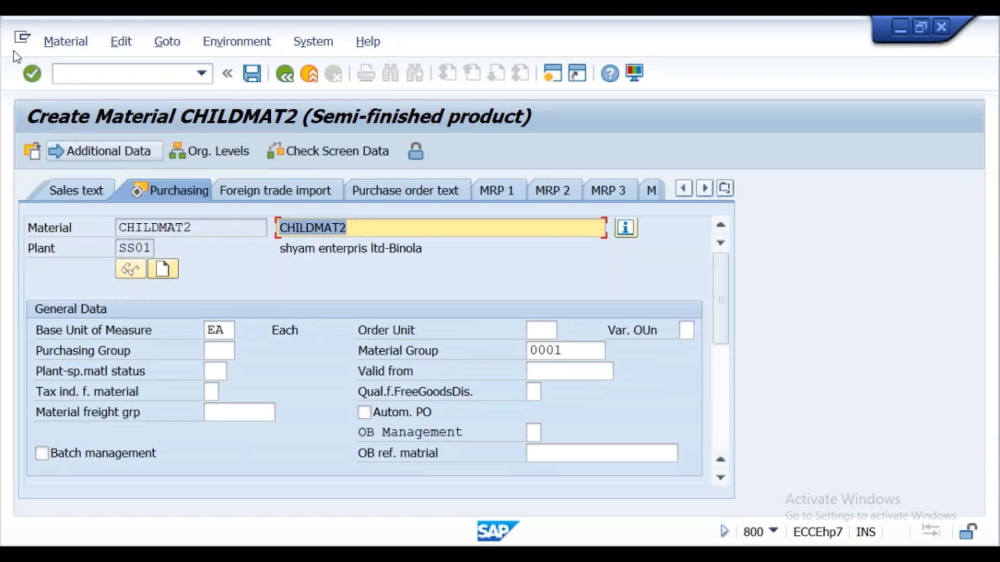
- Continue to the Accounting 1 view and set the valuation class to 7900 for semifinished products
{"action": "left_click", "coordinate": [32, 77]}
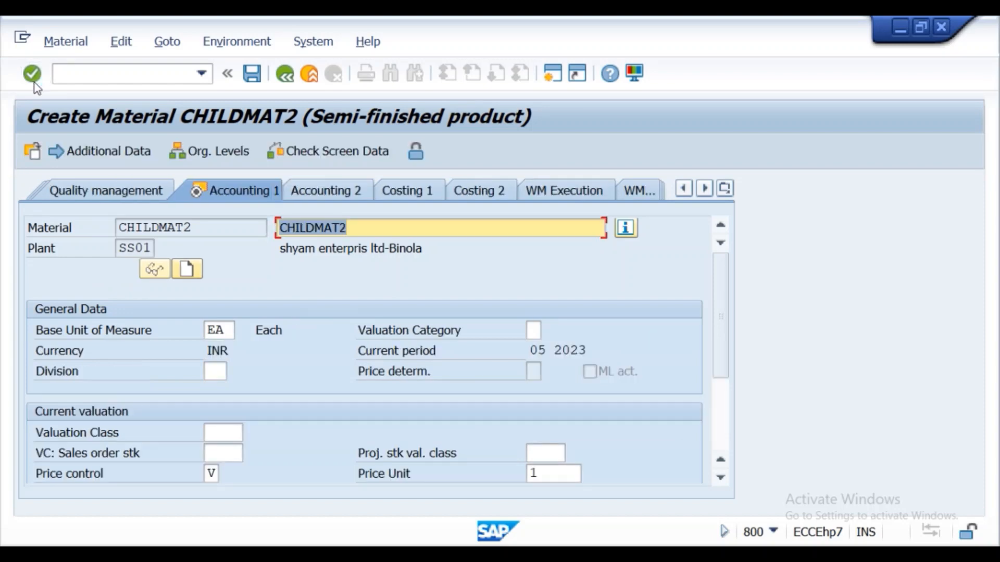
{"action": "left_click", "coordinate": [218, 433]}
{"action": "left_click", "coordinate": [252, 434]}
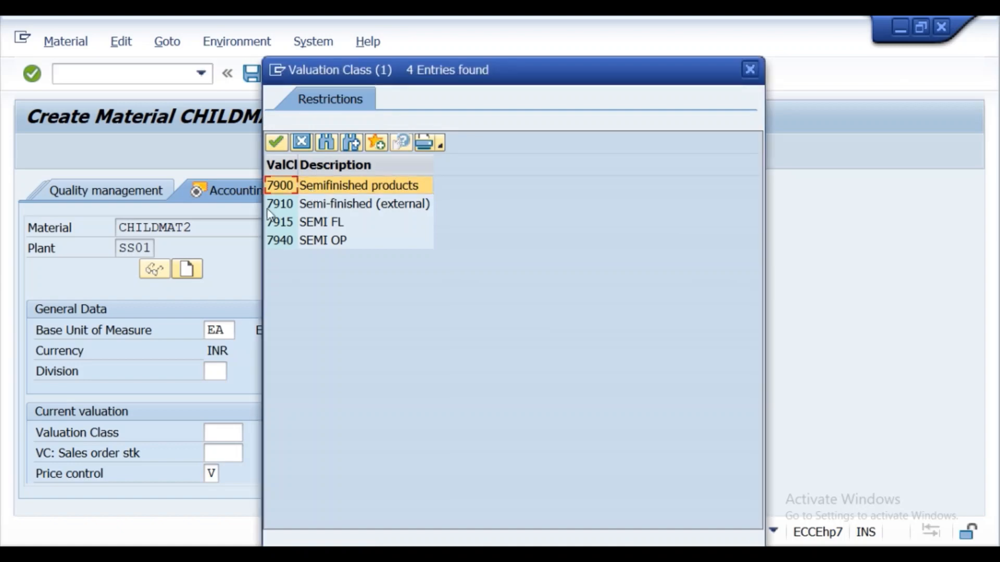
{"action": "key", "text": "Return"}
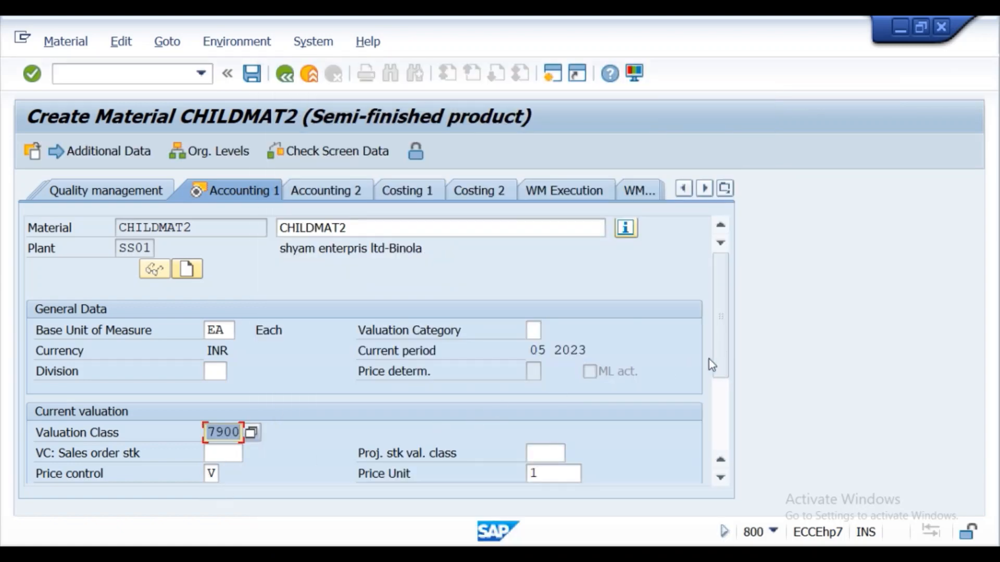
- Set the moving price to 1000 in the current valuation data and confirm the entry
{"action": "scroll", "coordinate": [721, 323], "scroll_direction": "down", "scroll_amount": 3}
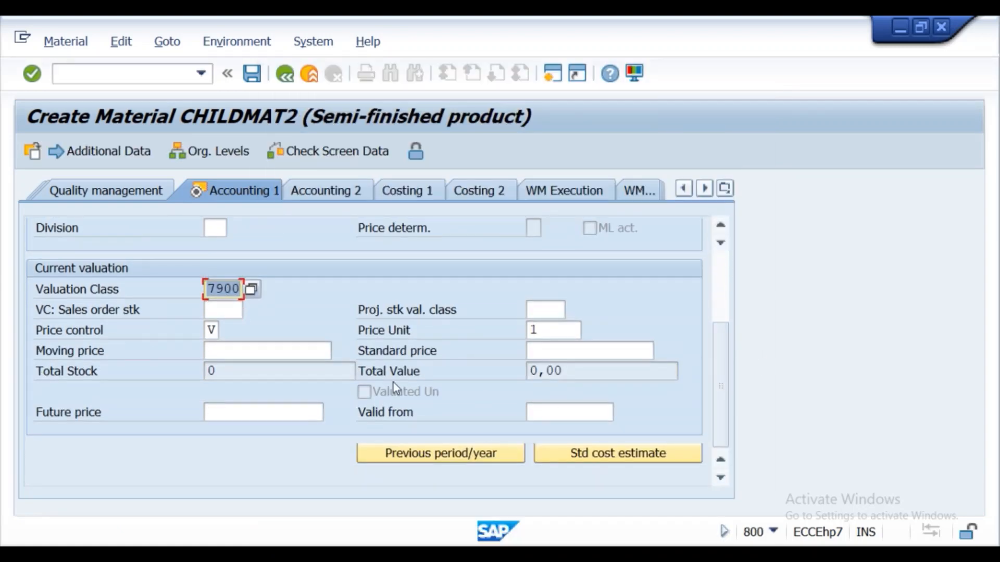
{"action": "left_click", "coordinate": [258, 357]}
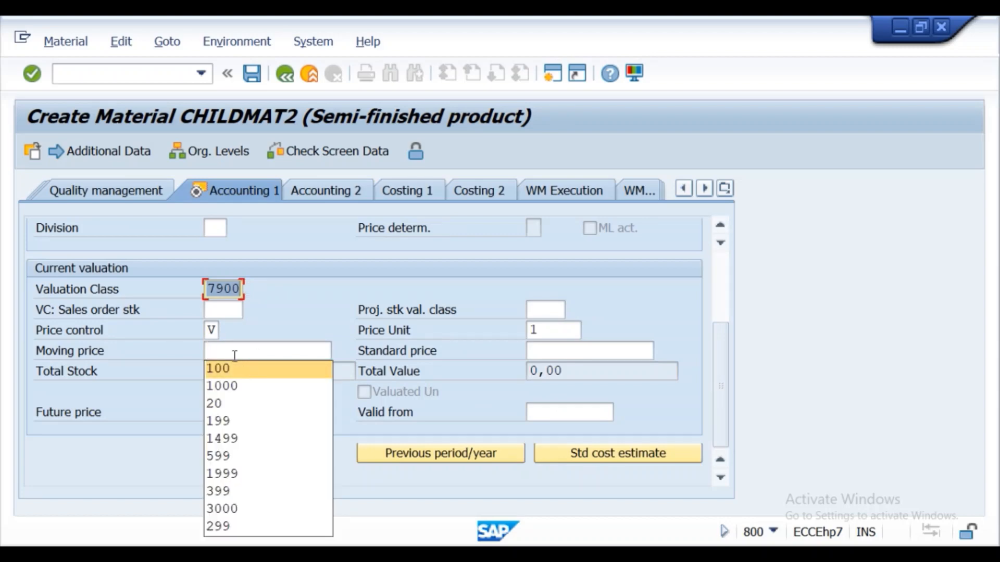
{"action": "left_click", "coordinate": [234, 356]}
{"action": "type", "text": "1000"}
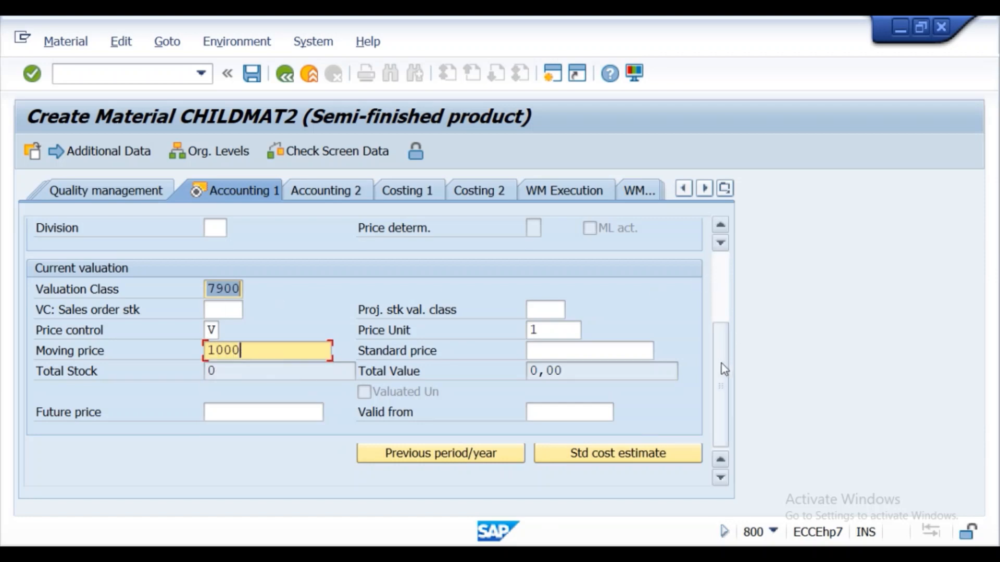
{"action": "left_click_drag", "start_coordinate": [721, 364], "coordinate": [716, 276]}
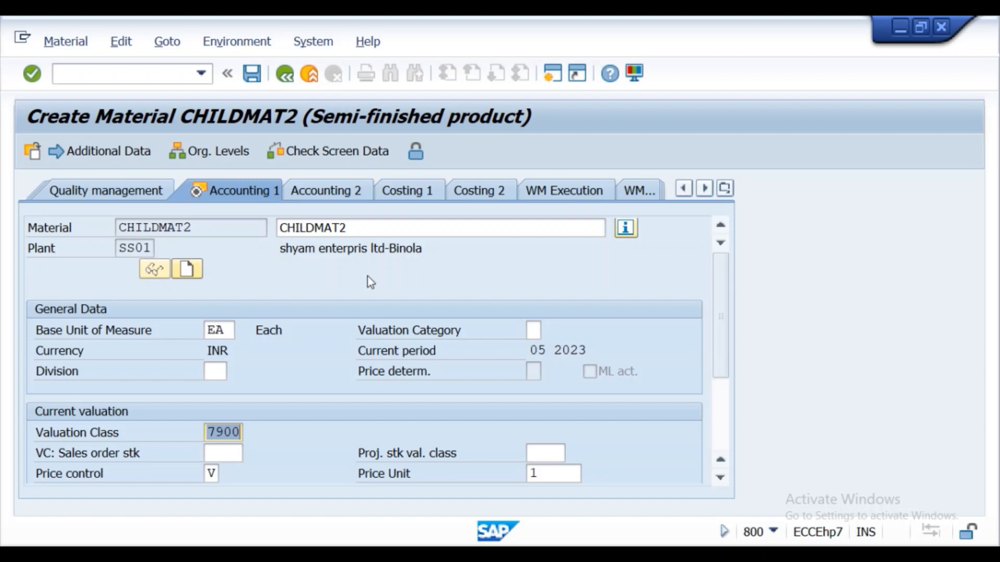
{"action": "left_click_drag", "start_coordinate": [718, 330], "coordinate": [720, 381]}
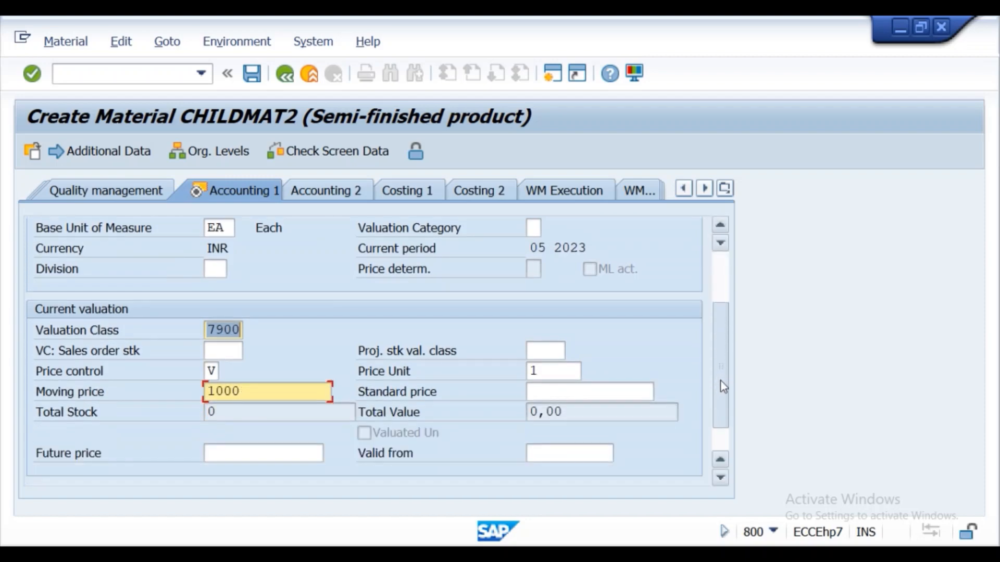
{"action": "left_click", "coordinate": [30, 75]}
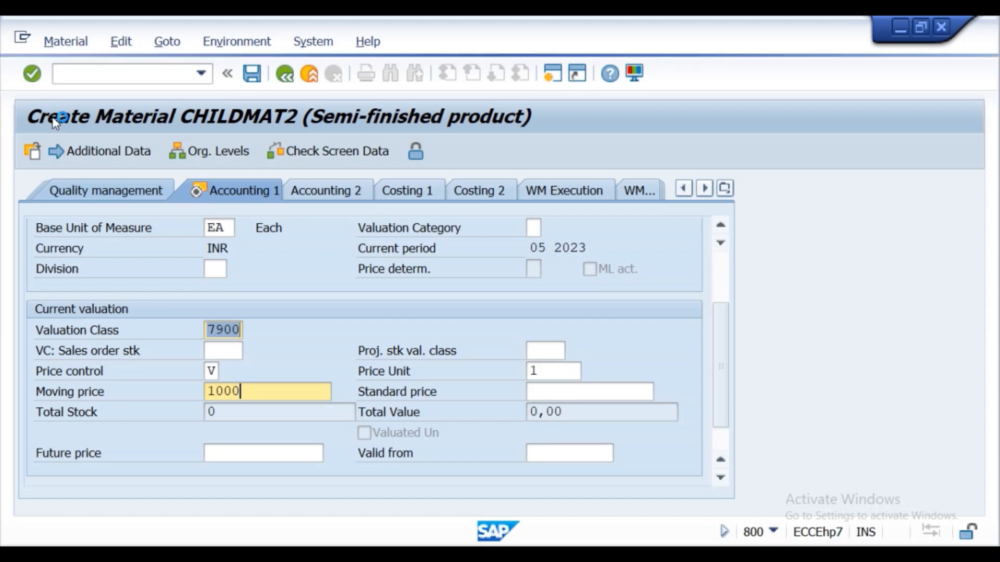
{"action": "key", "text": "alt+Tab"}
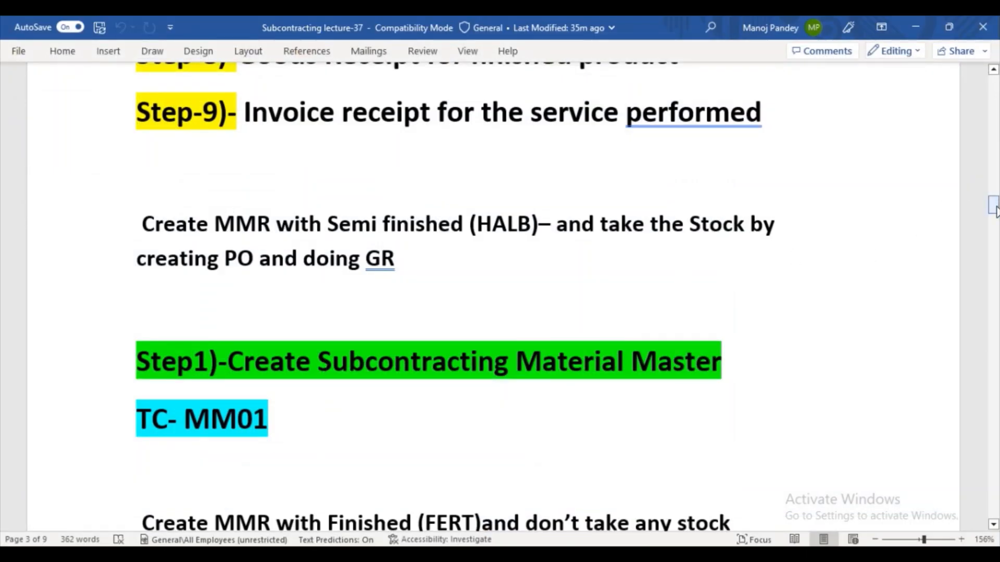
{"action": "left_click_drag", "start_coordinate": [994, 202], "coordinate": [995, 207]}
{"action": "mouse_move", "coordinate": [444, 555]}
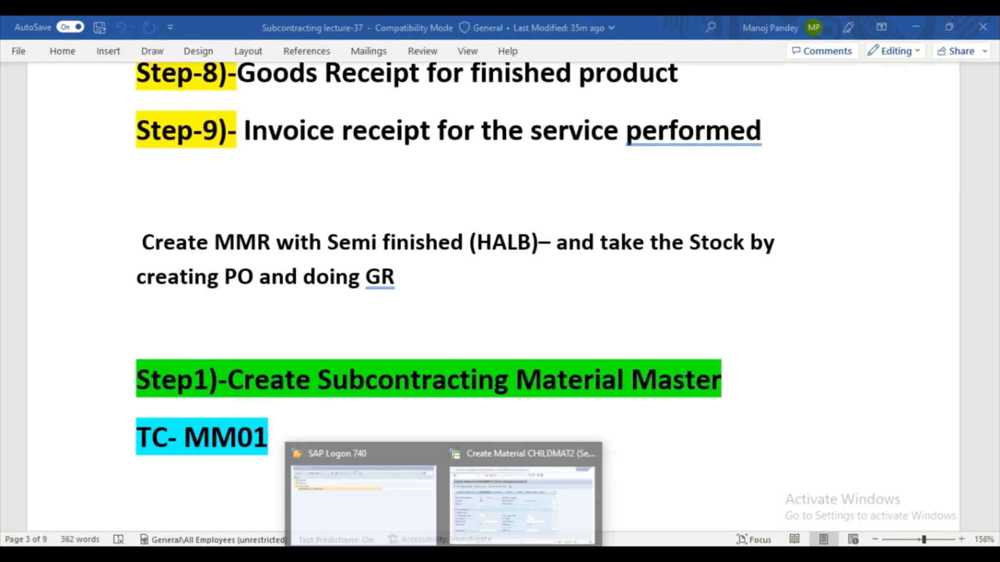
{"action": "left_click", "coordinate": [490, 493]}
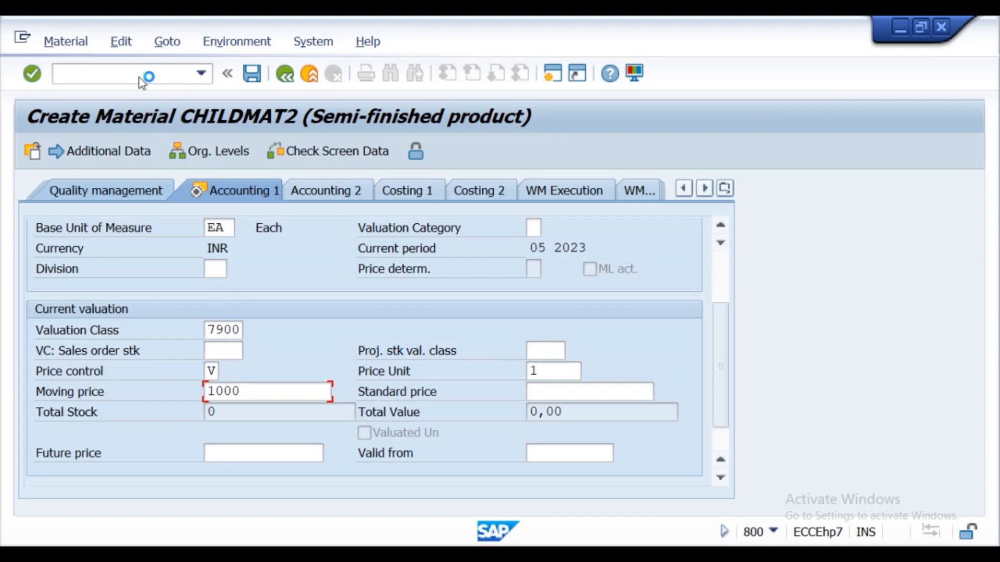
{"action": "left_click", "coordinate": [888, 554]}
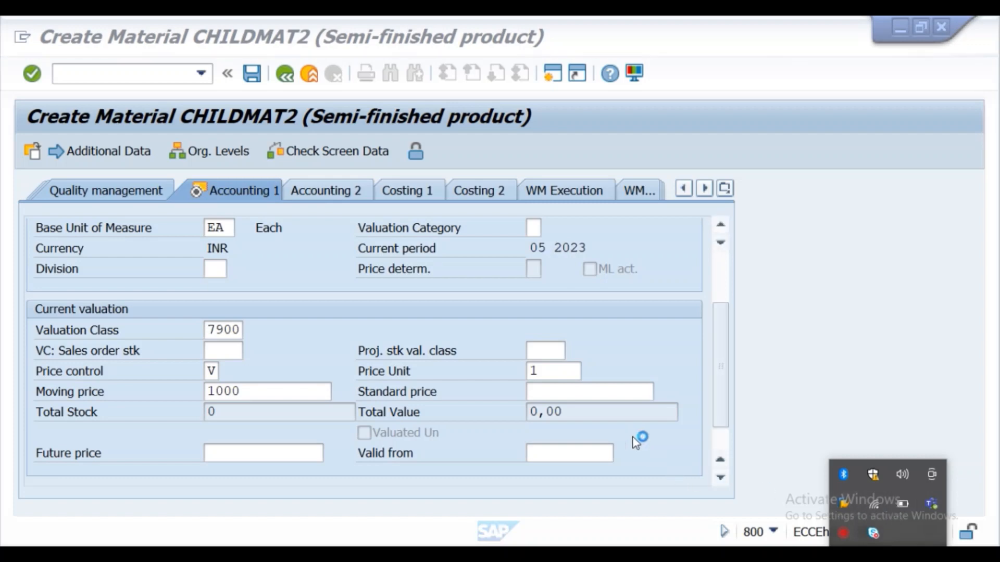
{"action": "left_click", "coordinate": [436, 394]}
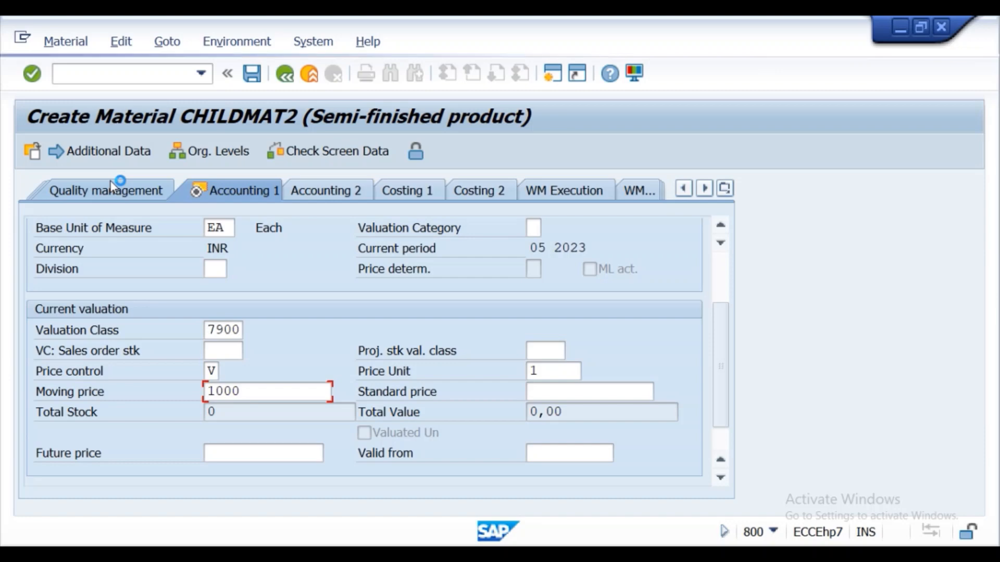
- Stop the current Create Material transaction and open the Dedicated ECC instance09 connection from SAP Logon
{"action": "left_click", "coordinate": [22, 37]}
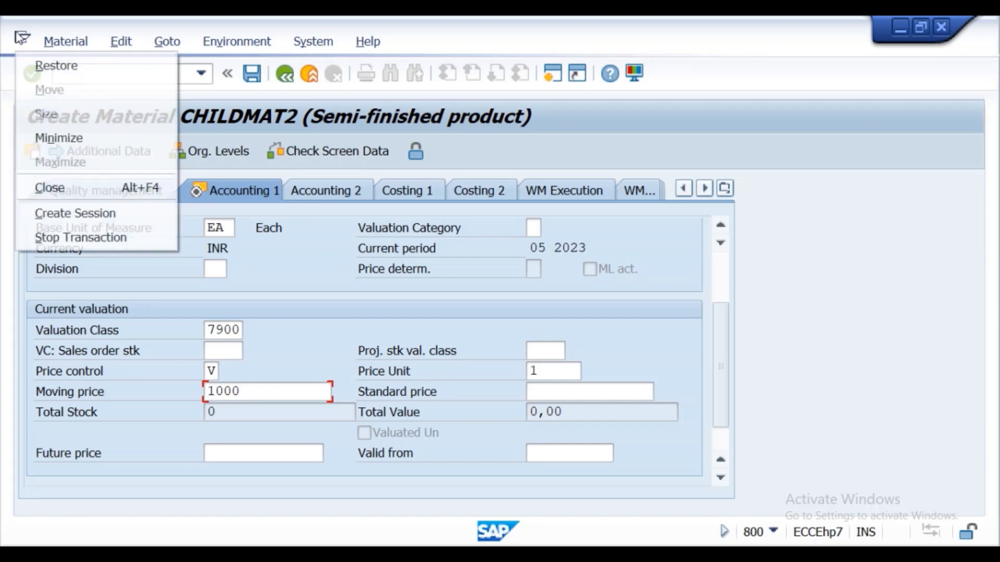
{"action": "left_click", "coordinate": [70, 237]}
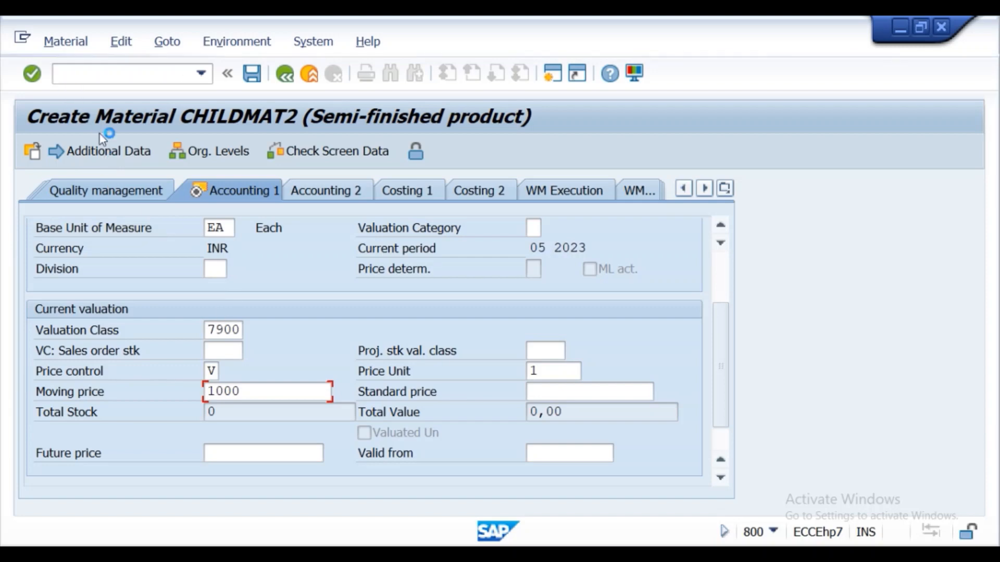
{"action": "left_click", "coordinate": [397, 529]}
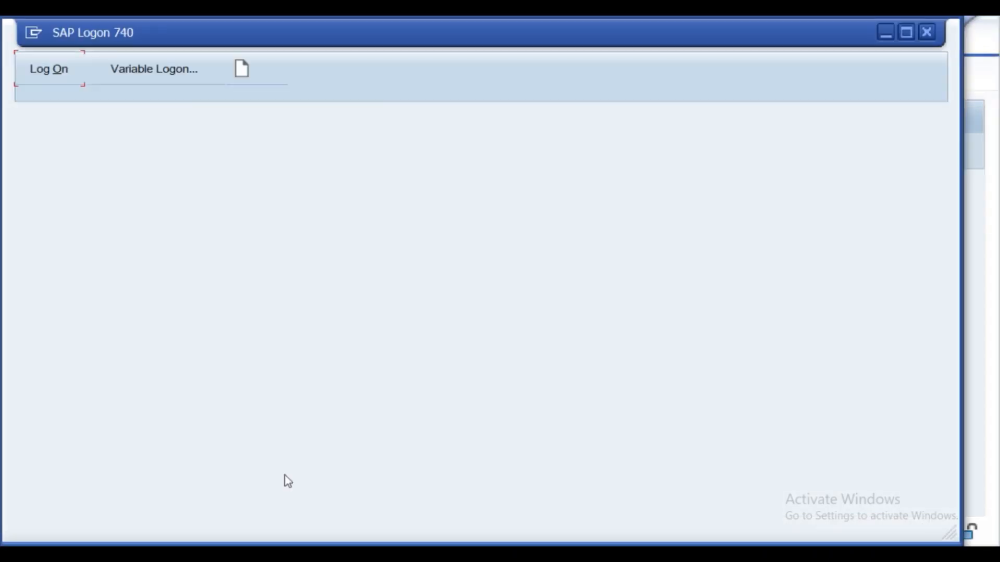
{"action": "left_click", "coordinate": [85, 177]}
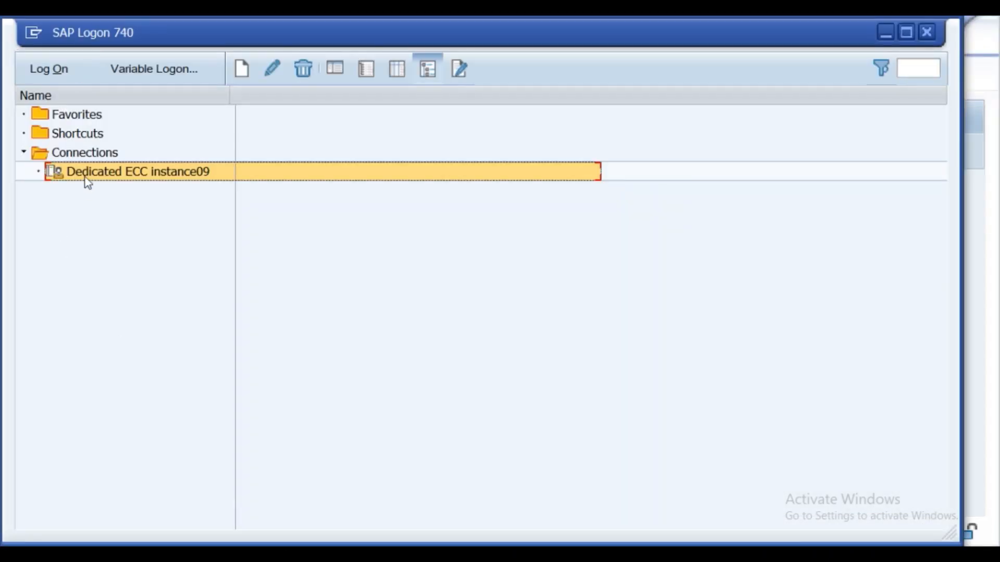
{"action": "left_click", "coordinate": [46, 82]}
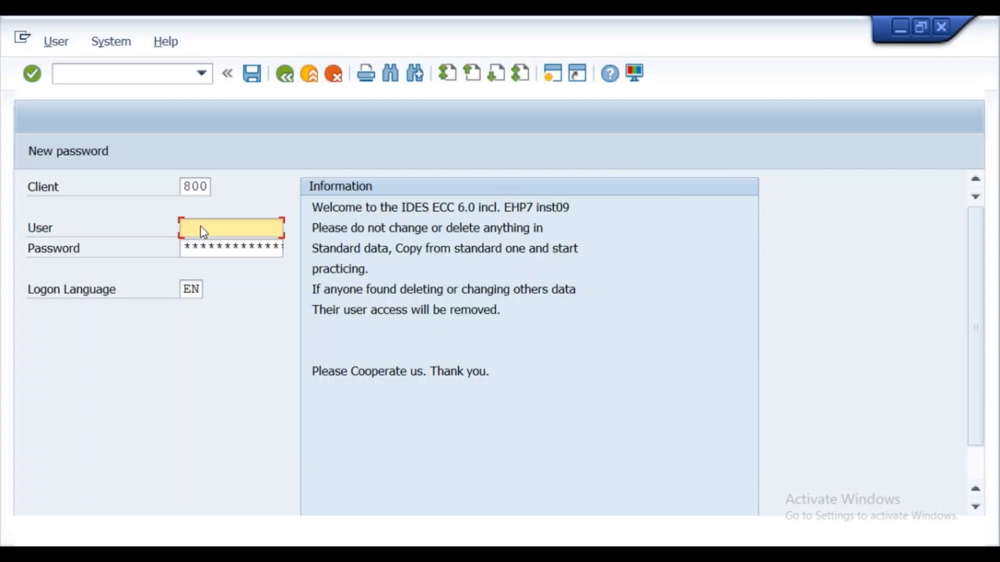
- Log on to client 800 with the user name and account password, ending any other logons in the system
{"action": "left_click", "coordinate": [209, 229]}
{"action": "left_click", "coordinate": [211, 247]}
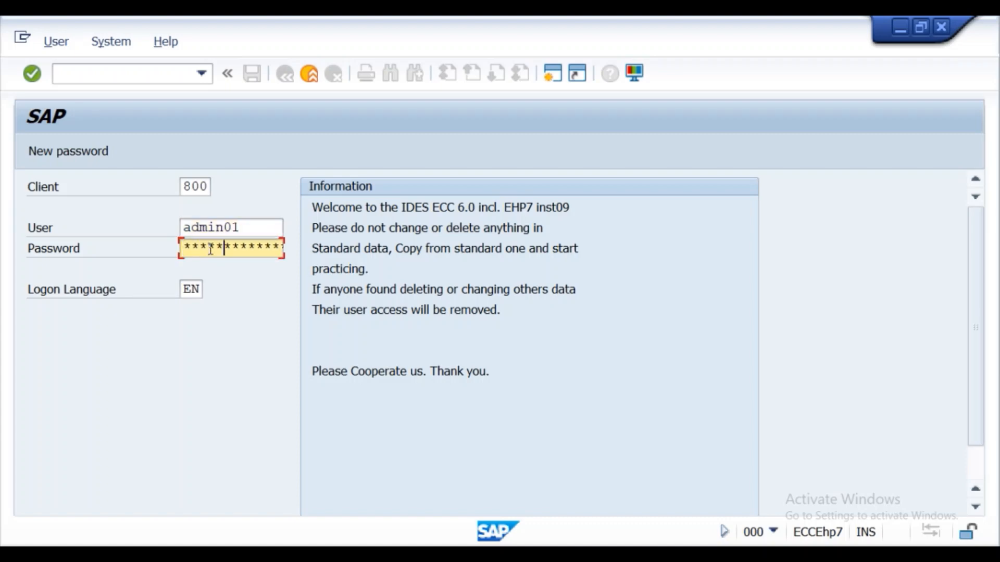
{"action": "key", "text": "Return"}
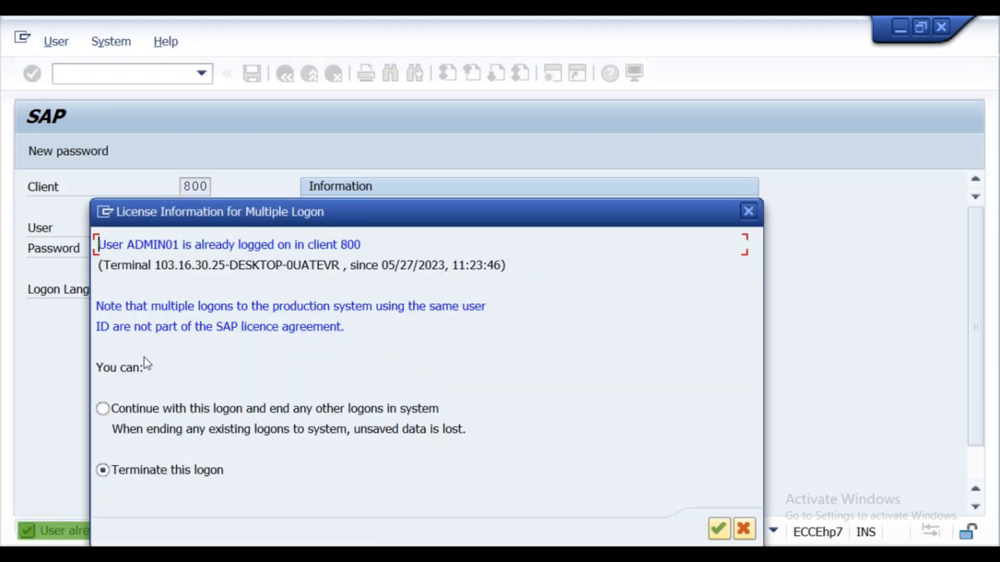
{"action": "left_click", "coordinate": [103, 409]}
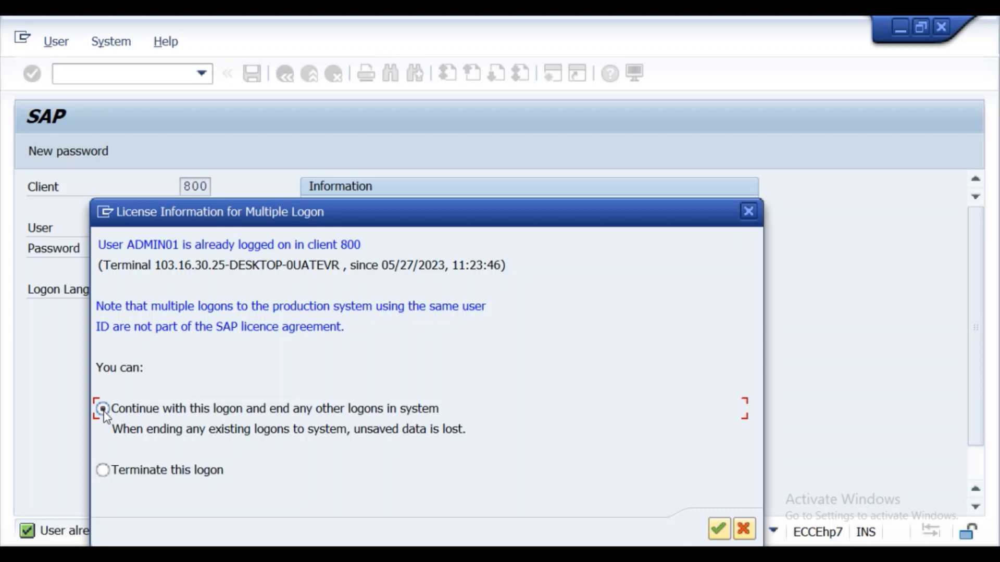
{"action": "left_click", "coordinate": [721, 529]}
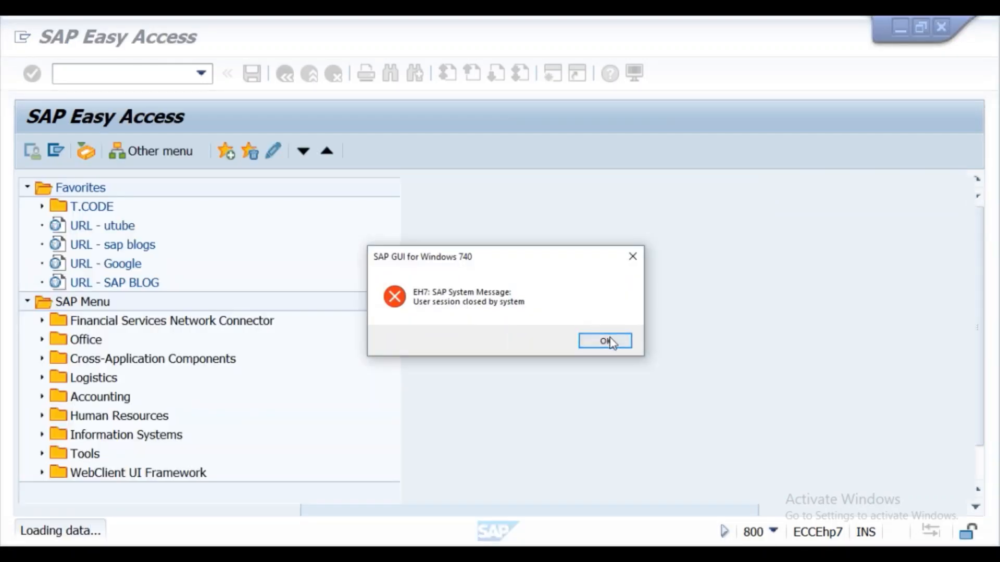
{"action": "left_click", "coordinate": [605, 341]}
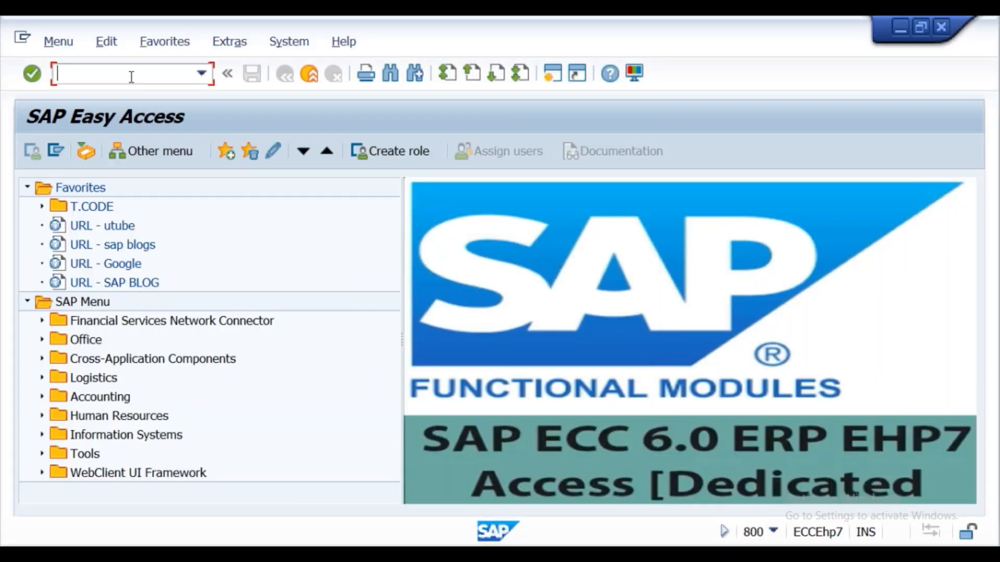
- Start the Create Material transaction for childmat2 and set the industry sector to M Mechanical Engineering
{"action": "type", "text": "mm01"}
{"action": "key", "text": "Return"}
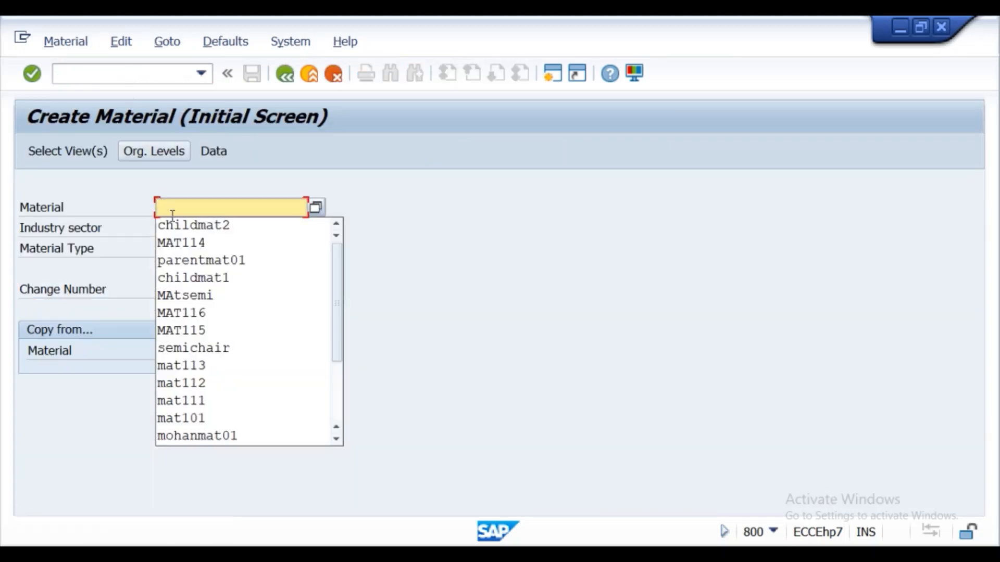
{"action": "left_click", "coordinate": [182, 227]}
{"action": "left_click", "coordinate": [182, 228]}
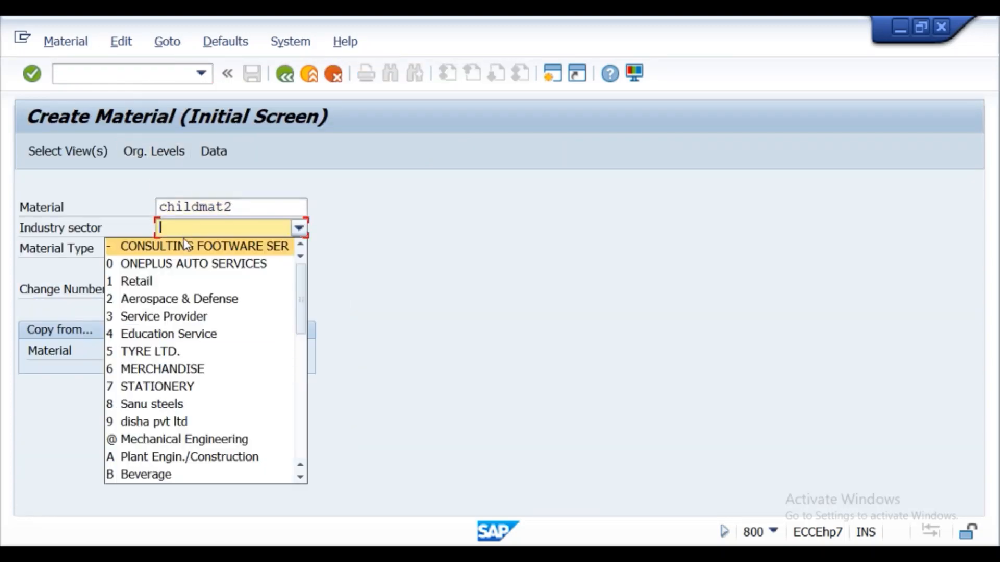
{"action": "scroll", "coordinate": [179, 343], "scroll_direction": "down", "scroll_amount": 3}
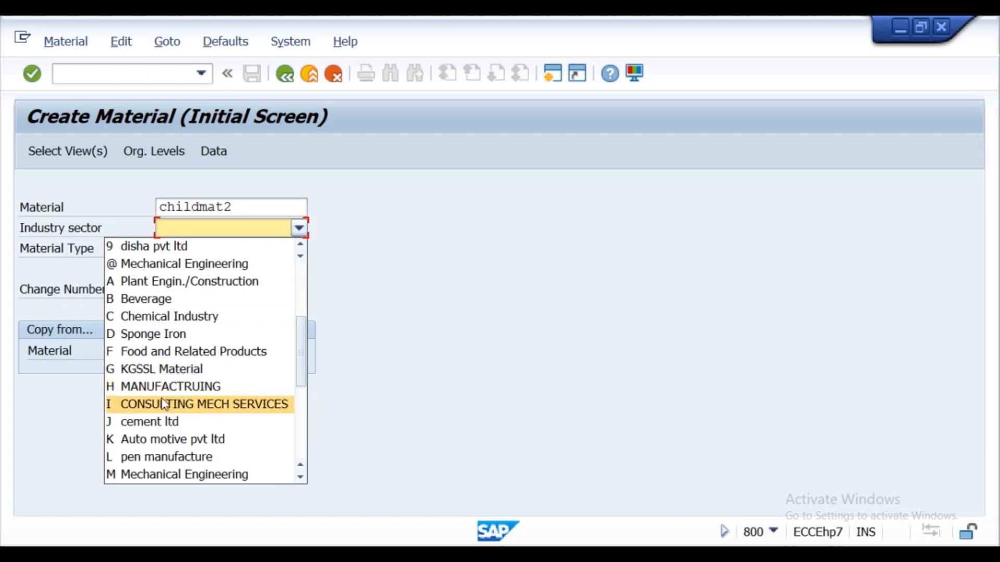
{"action": "left_click", "coordinate": [158, 474]}
- Set the material type to HALB Semi-finished product and open the view selection for childmat2
{"action": "left_click", "coordinate": [191, 249]}
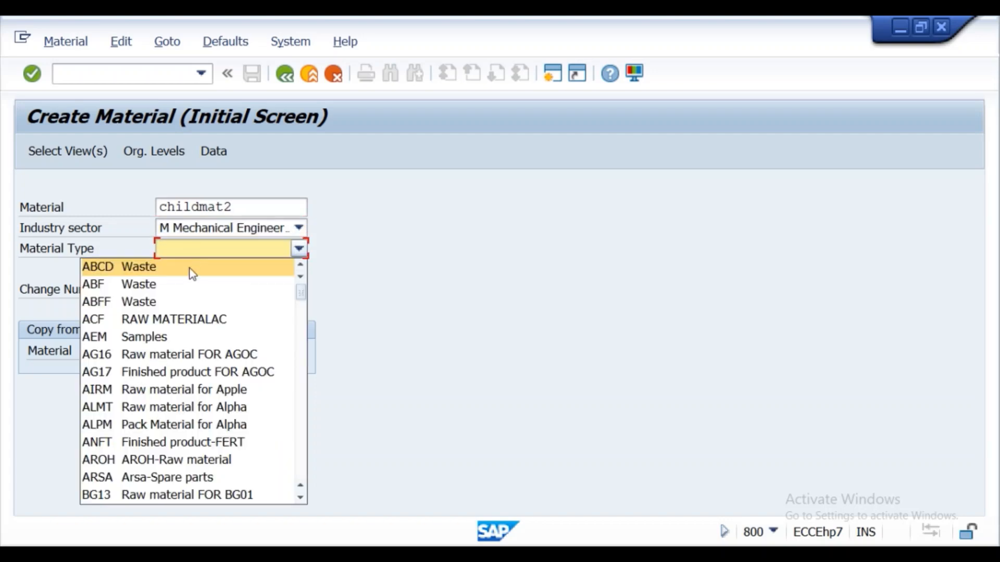
{"action": "scroll", "coordinate": [190, 282], "scroll_direction": "down", "scroll_amount": 5}
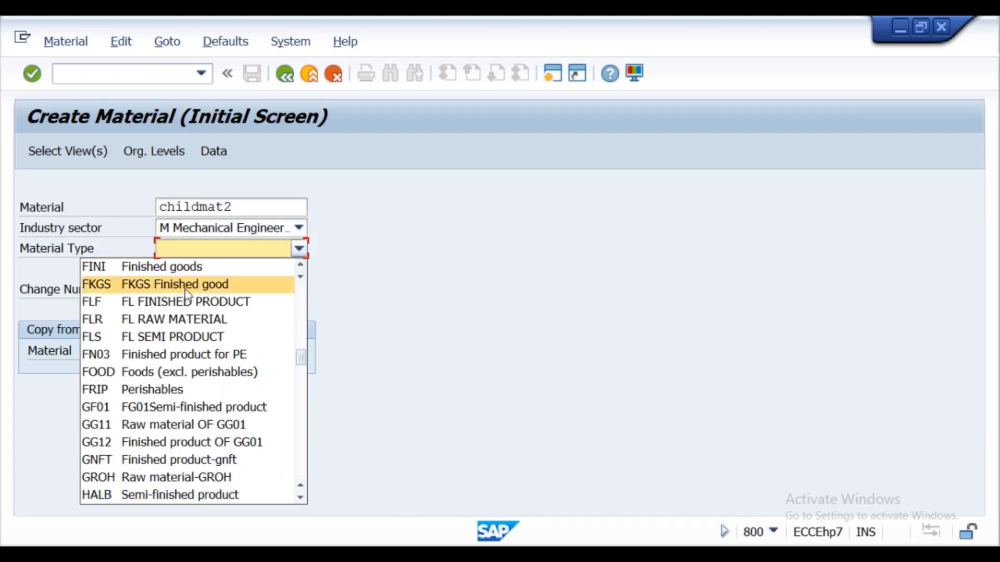
{"action": "left_click", "coordinate": [156, 494]}
{"action": "left_click", "coordinate": [72, 150]}
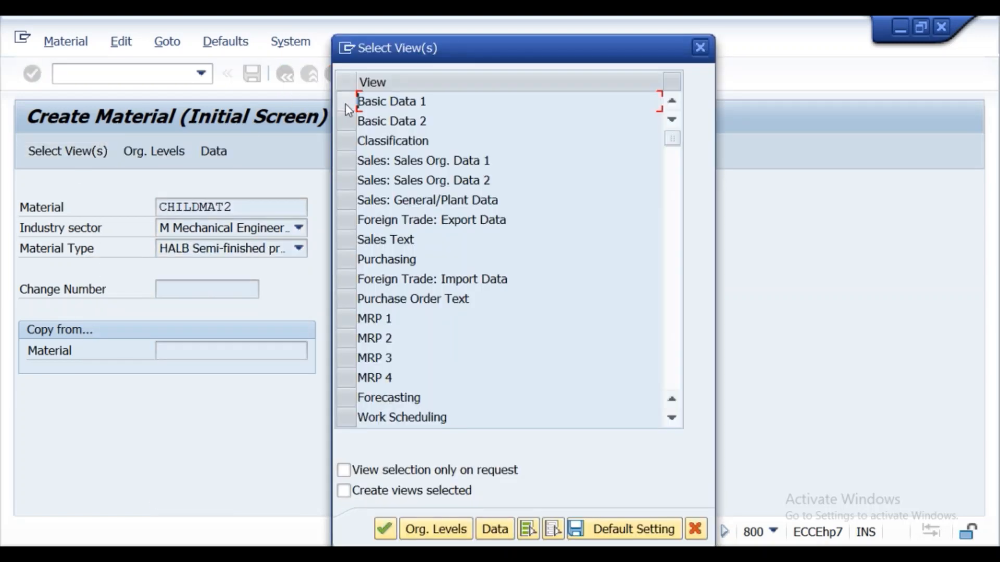
- Select the Basic Data 1 and Accounting 1 views for material CHILDMAT2
{"action": "left_click", "coordinate": [346, 104]}
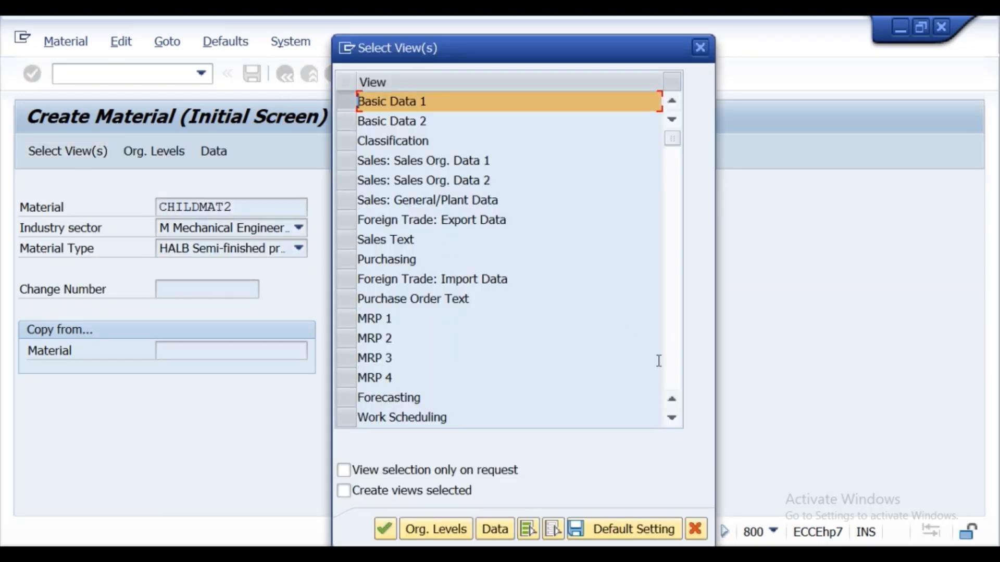
{"action": "left_click", "coordinate": [671, 418]}
{"action": "left_click", "coordinate": [672, 418]}
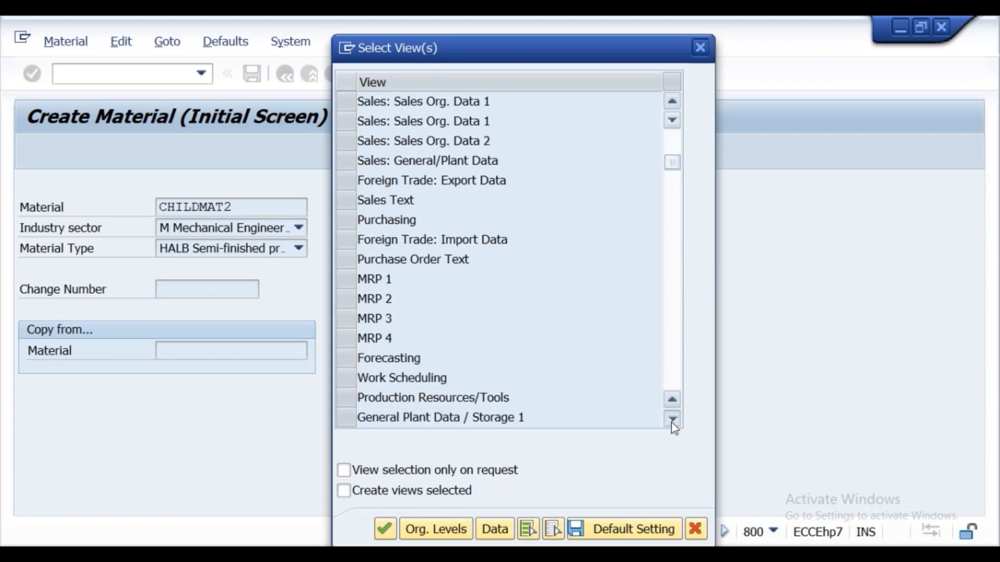
{"action": "left_click", "coordinate": [672, 421]}
{"action": "left_click", "coordinate": [671, 422]}
{"action": "left_click", "coordinate": [671, 421]}
{"action": "left_click", "coordinate": [671, 421]}
{"action": "left_click", "coordinate": [671, 421]}
{"action": "left_click", "coordinate": [672, 421]}
{"action": "left_click", "coordinate": [671, 421]}
{"action": "left_click", "coordinate": [671, 422]}
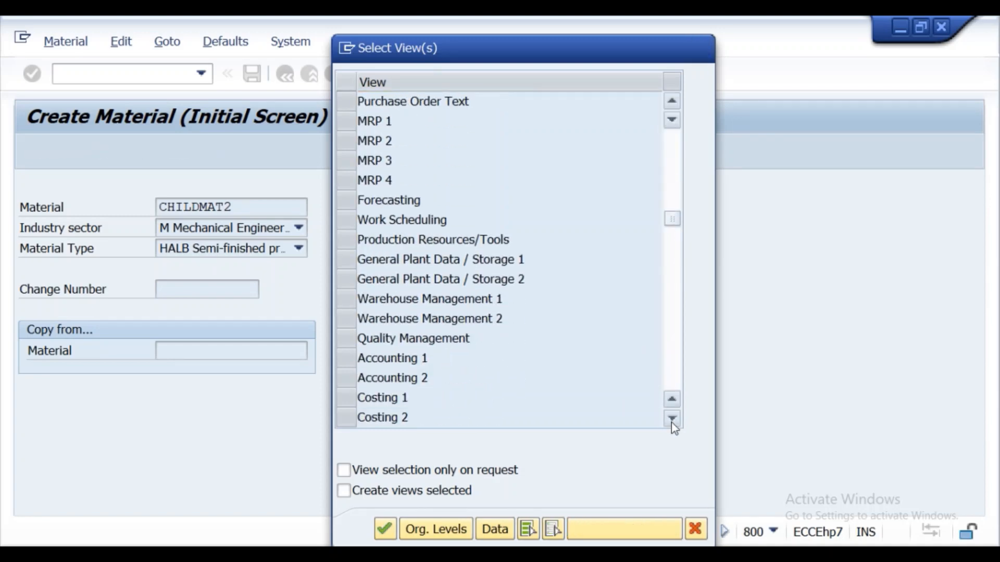
{"action": "left_click", "coordinate": [671, 422]}
{"action": "left_click", "coordinate": [353, 338]}
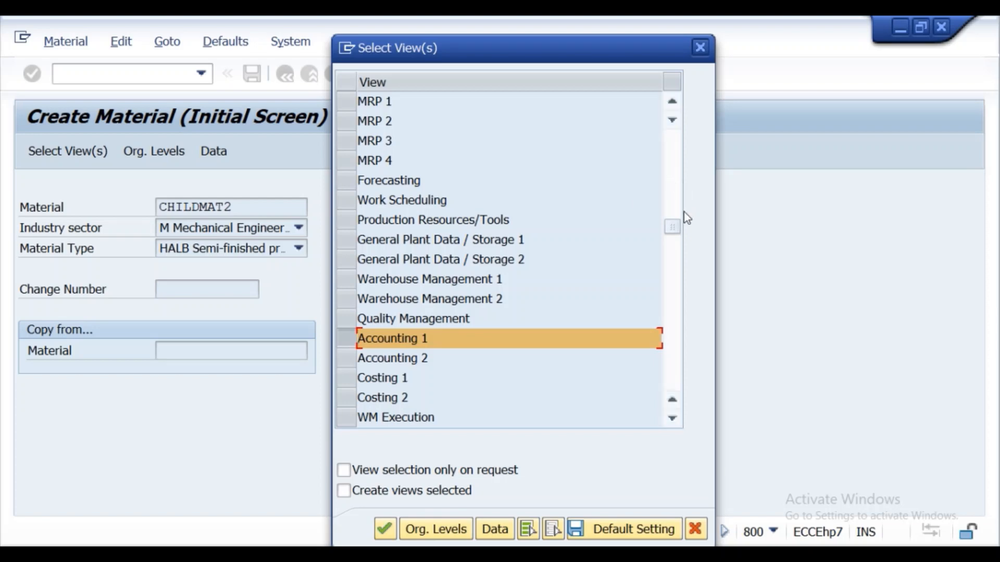
- Add the Purchasing view to the selected views and review the selection
{"action": "left_click_drag", "start_coordinate": [676, 226], "coordinate": [673, 177]}
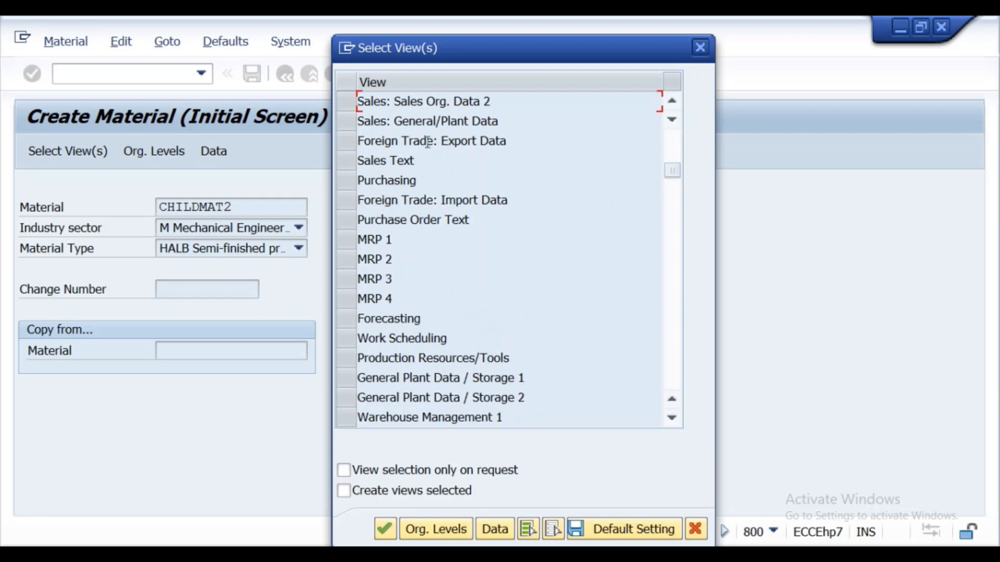
{"action": "left_click", "coordinate": [351, 185]}
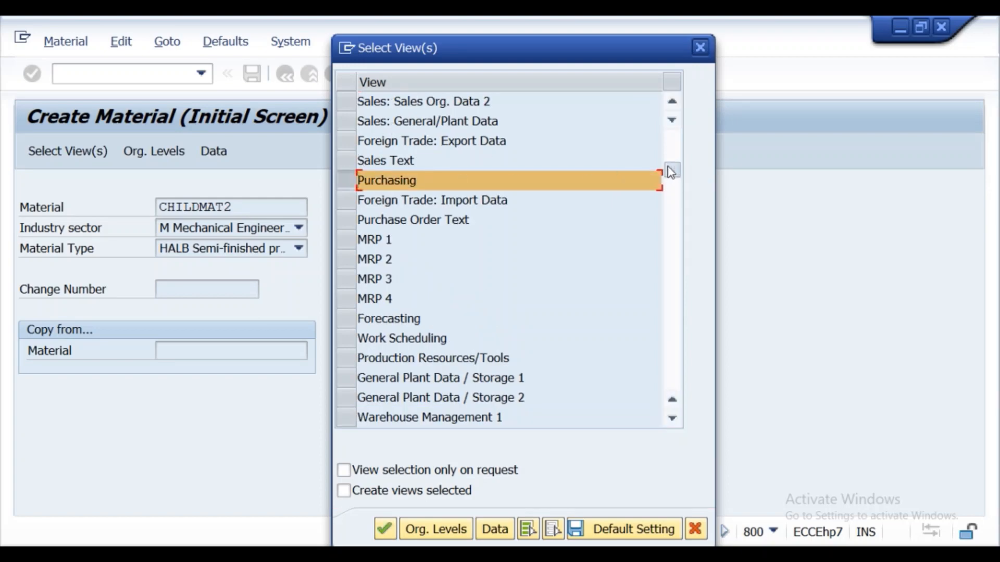
{"action": "left_click_drag", "start_coordinate": [672, 172], "coordinate": [676, 138]}
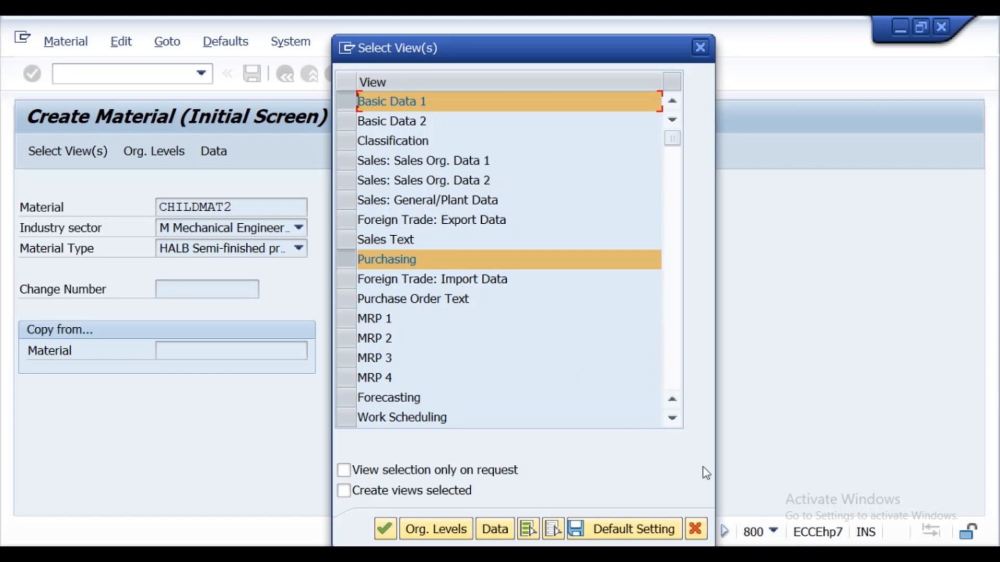
{"action": "left_click", "coordinate": [673, 423]}
{"action": "left_click", "coordinate": [674, 423]}
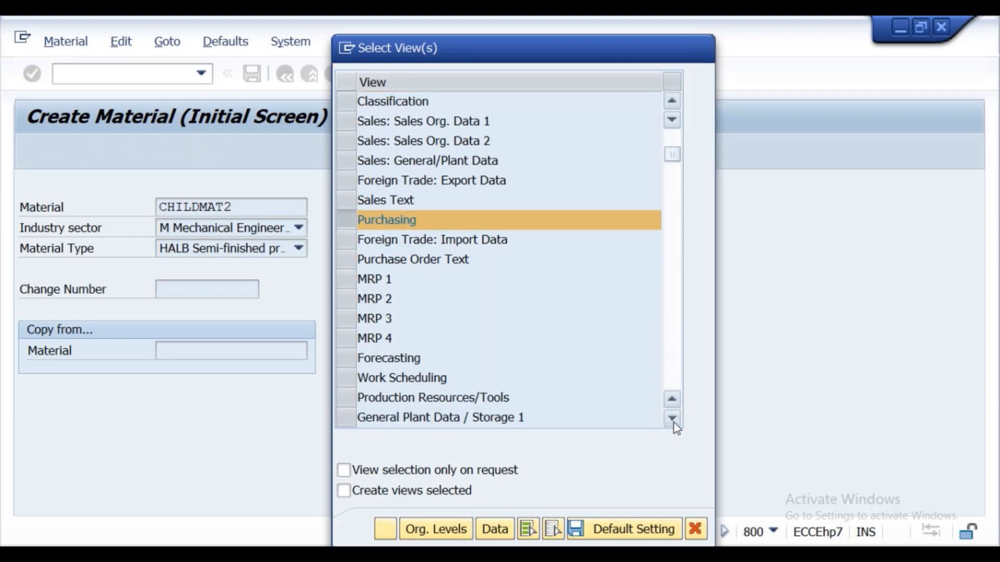
- Add the General Plant Data / Storage 1 view to the selected views for material CHILDMAT2
{"action": "left_click", "coordinate": [673, 423]}
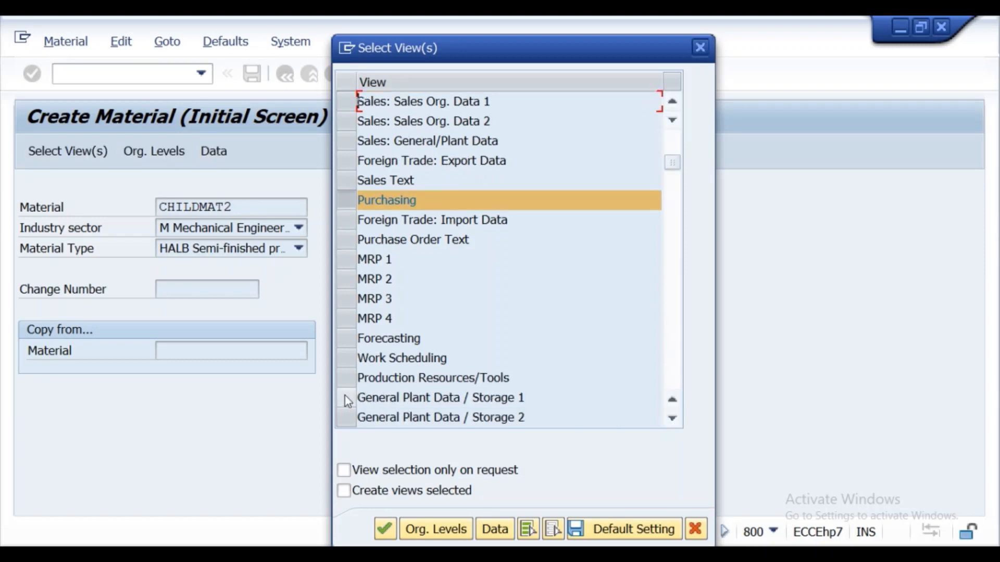
{"action": "left_click", "coordinate": [344, 396]}
- Review the views selected for material CHILDMAT2 throughout the view list
{"action": "left_click", "coordinate": [672, 419]}
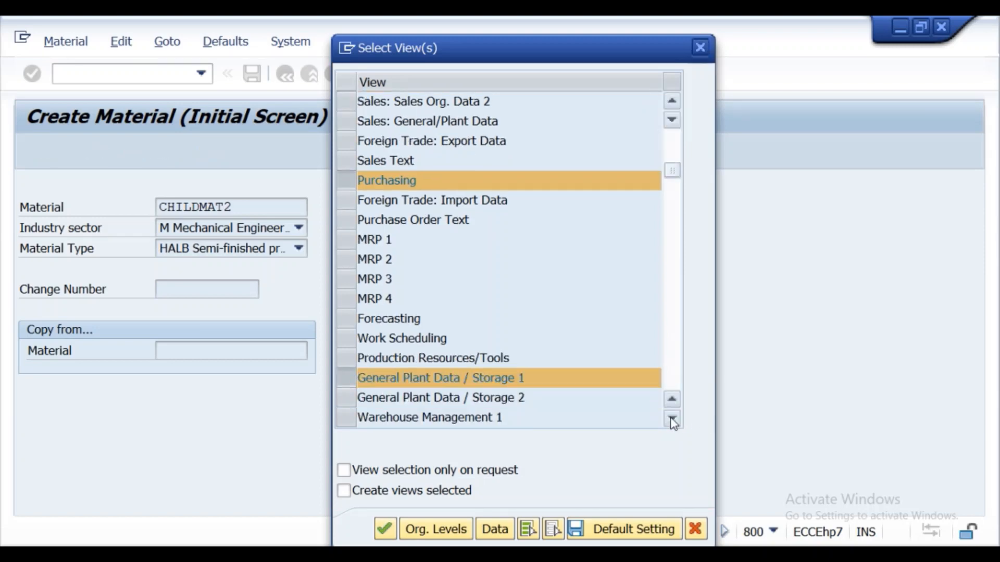
{"action": "left_click", "coordinate": [672, 420]}
{"action": "left_click", "coordinate": [673, 419]}
{"action": "left_click", "coordinate": [672, 420]}
{"action": "left_click", "coordinate": [672, 419]}
{"action": "left_click", "coordinate": [672, 419]}
{"action": "left_click", "coordinate": [672, 420]}
{"action": "left_click", "coordinate": [672, 419]}
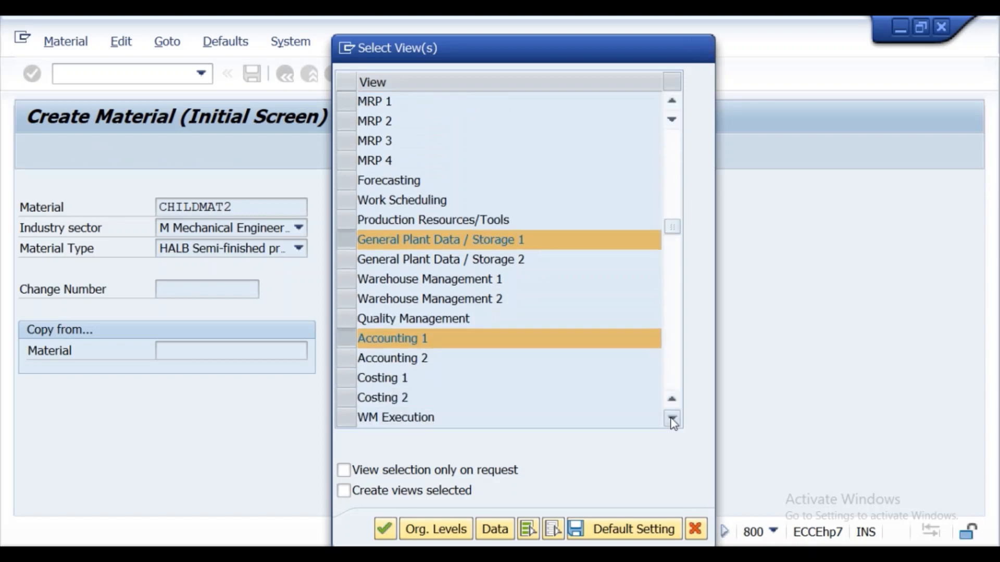
{"action": "left_click", "coordinate": [673, 419]}
{"action": "left_click", "coordinate": [672, 419]}
{"action": "left_click", "coordinate": [672, 419]}
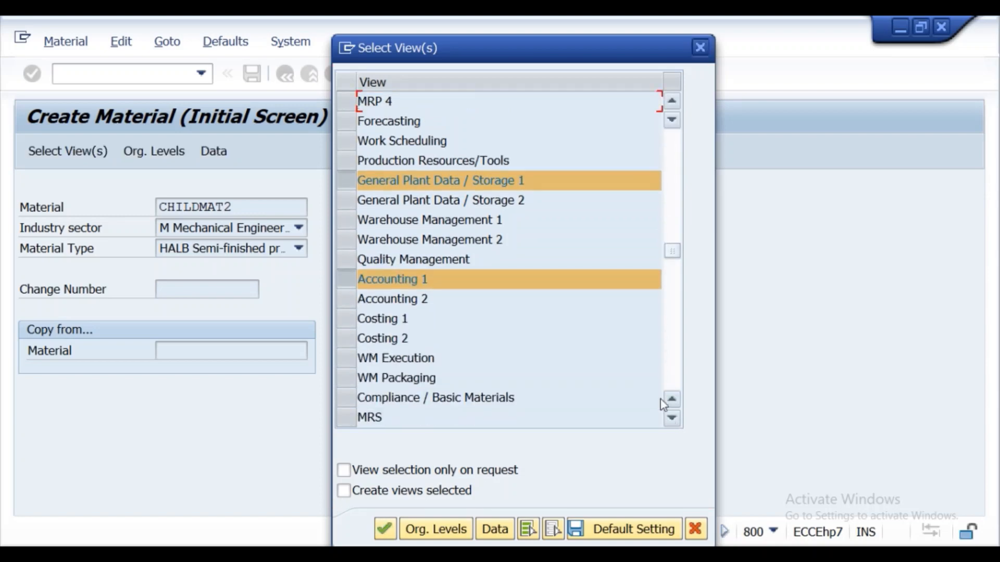
{"action": "left_click", "coordinate": [673, 101]}
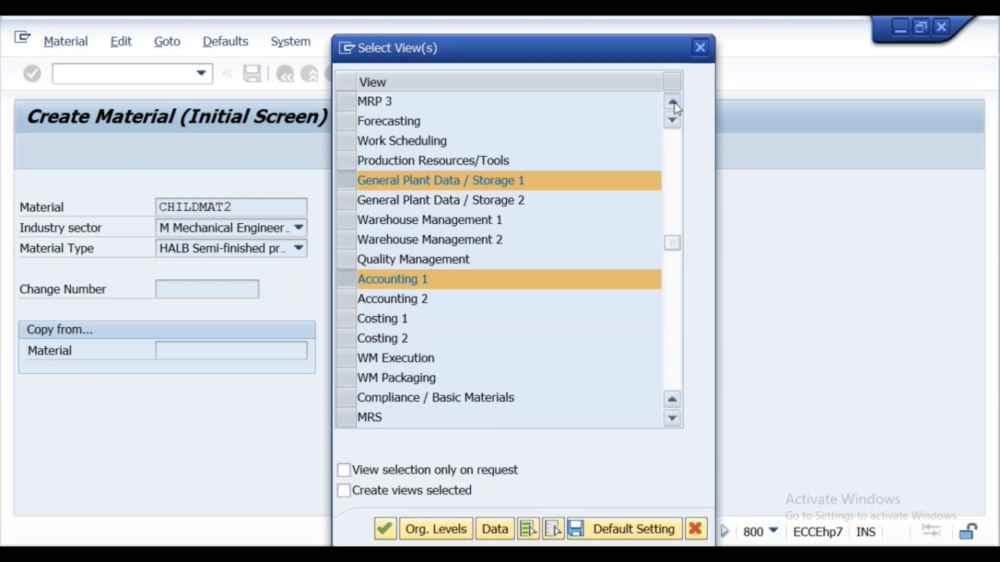
{"action": "left_click", "coordinate": [672, 102]}
{"action": "left_click", "coordinate": [672, 102]}
{"action": "left_click", "coordinate": [672, 102]}
{"action": "left_click", "coordinate": [674, 104]}
{"action": "left_click", "coordinate": [674, 103]}
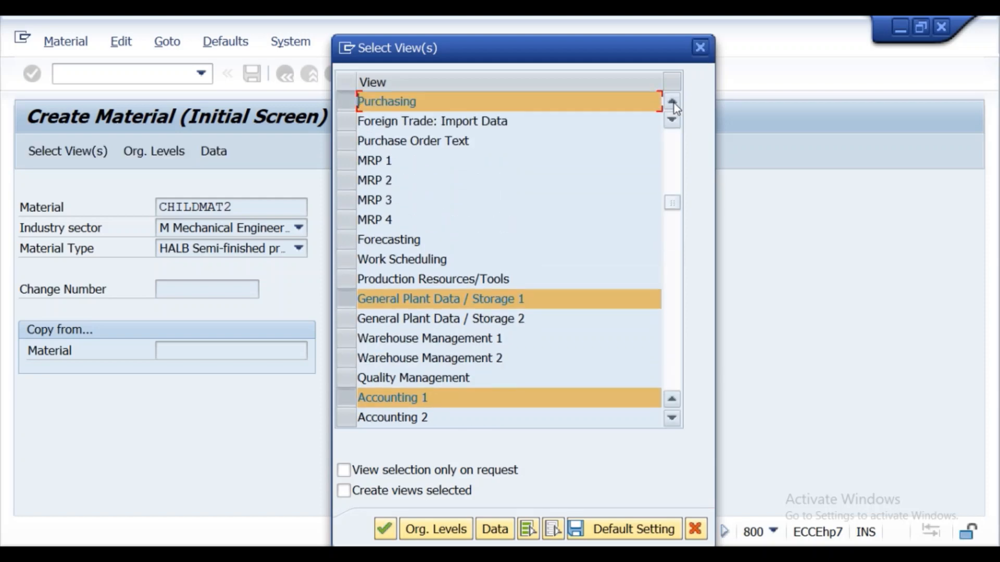
{"action": "left_click", "coordinate": [674, 103]}
{"action": "left_click", "coordinate": [674, 103]}
- Set the storage location to kss1 for plant ss01 in the organizational levels and confirm them
{"action": "left_click", "coordinate": [427, 529]}
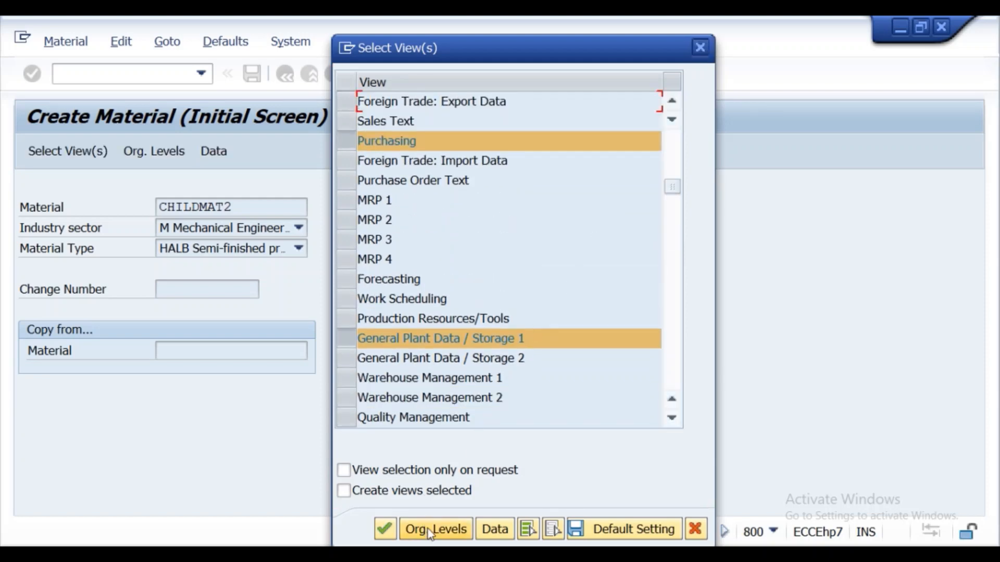
{"action": "left_click", "coordinate": [365, 281]}
{"action": "left_click", "coordinate": [365, 281]}
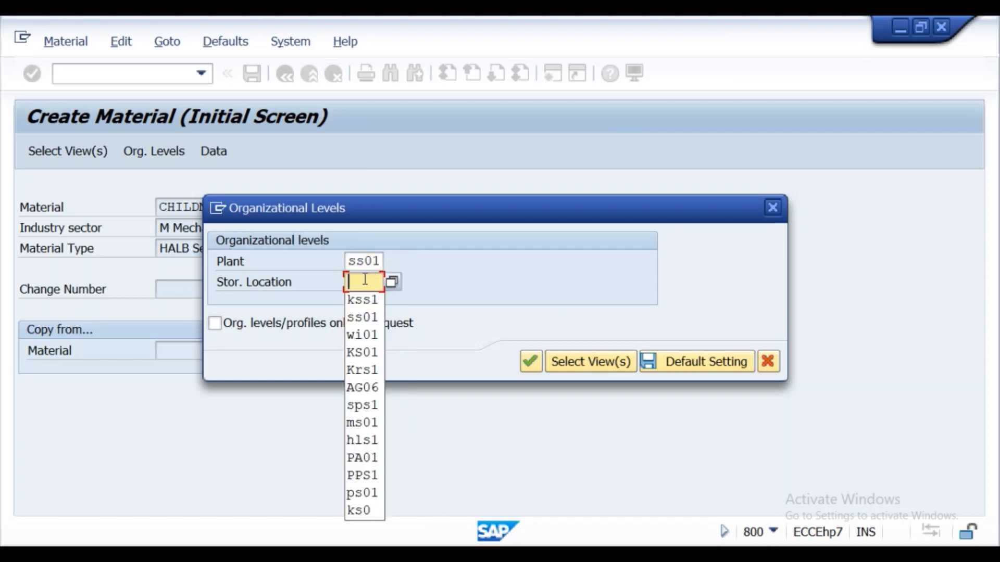
{"action": "left_click", "coordinate": [364, 297]}
{"action": "left_click", "coordinate": [530, 361]}
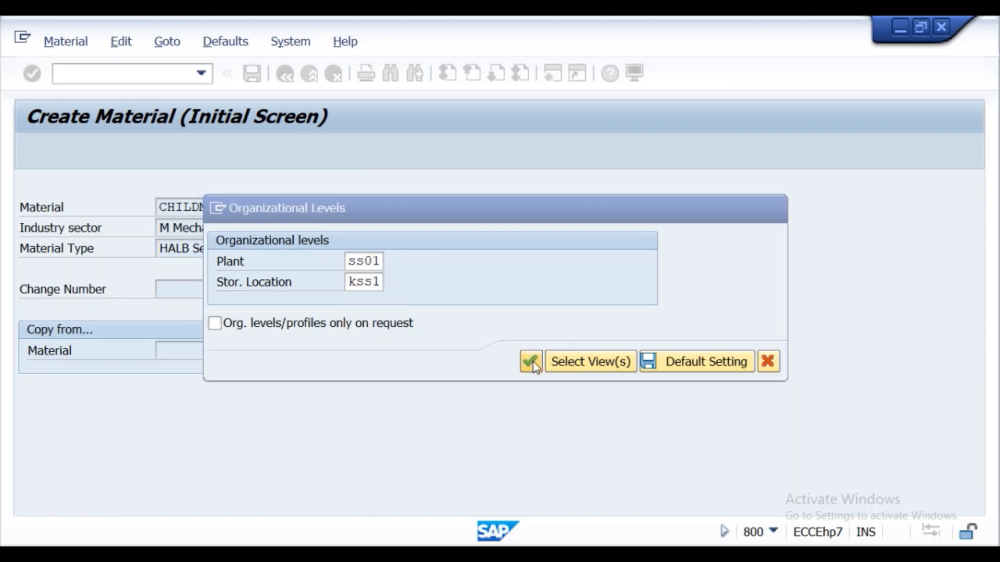
- Enter the description CHILDMAT2, base unit of measure EA and material group 0001 in Basic Data 1 and confirm
{"action": "left_click", "coordinate": [330, 247]}
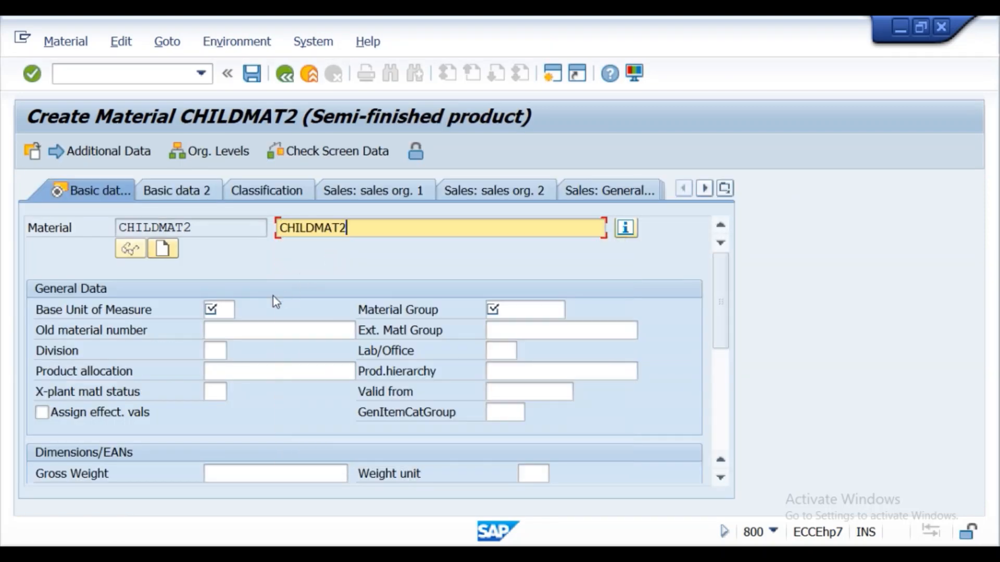
{"action": "left_click", "coordinate": [220, 313]}
{"action": "left_click", "coordinate": [216, 328]}
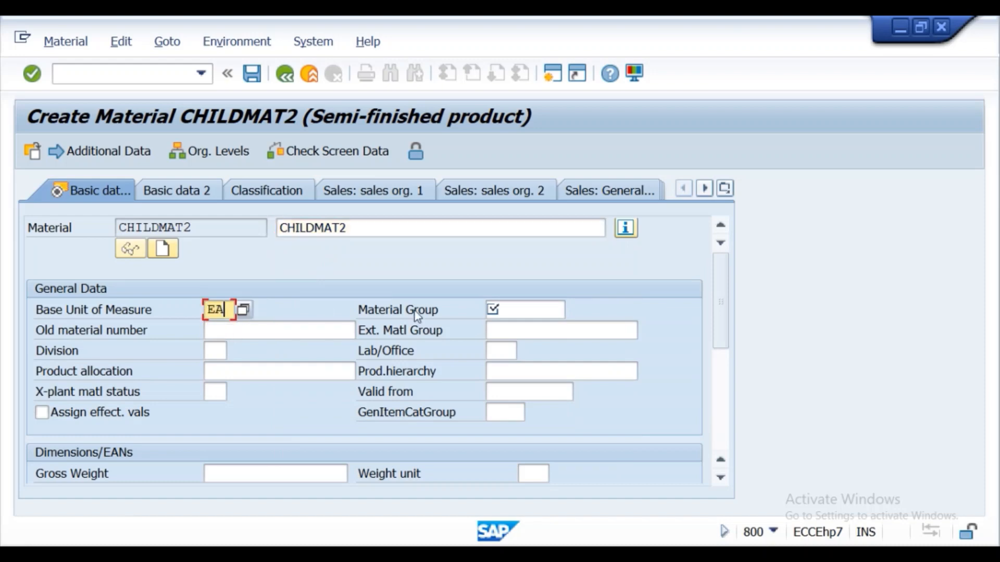
{"action": "left_click", "coordinate": [521, 308]}
{"action": "left_click", "coordinate": [522, 328]}
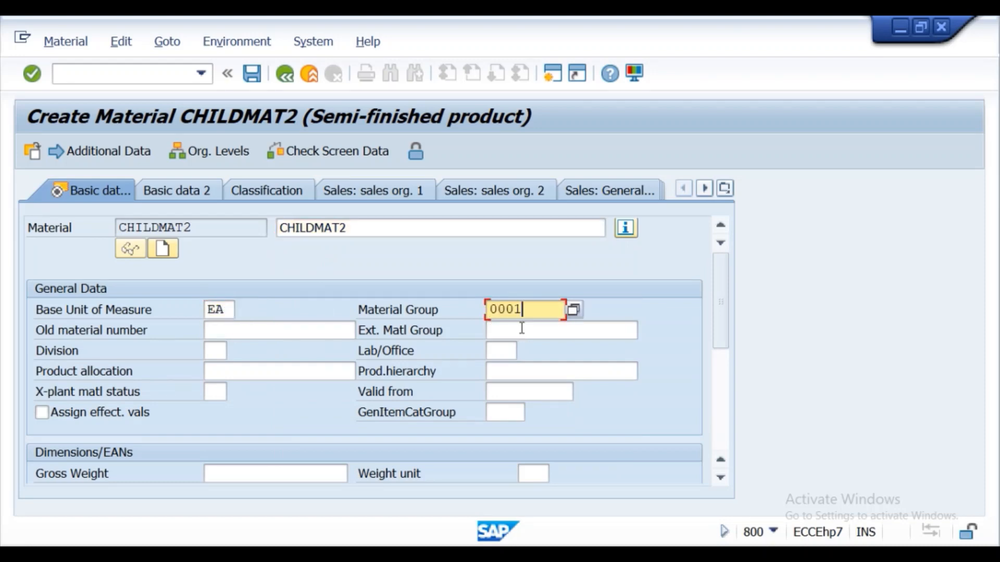
{"action": "left_click", "coordinate": [38, 74]}
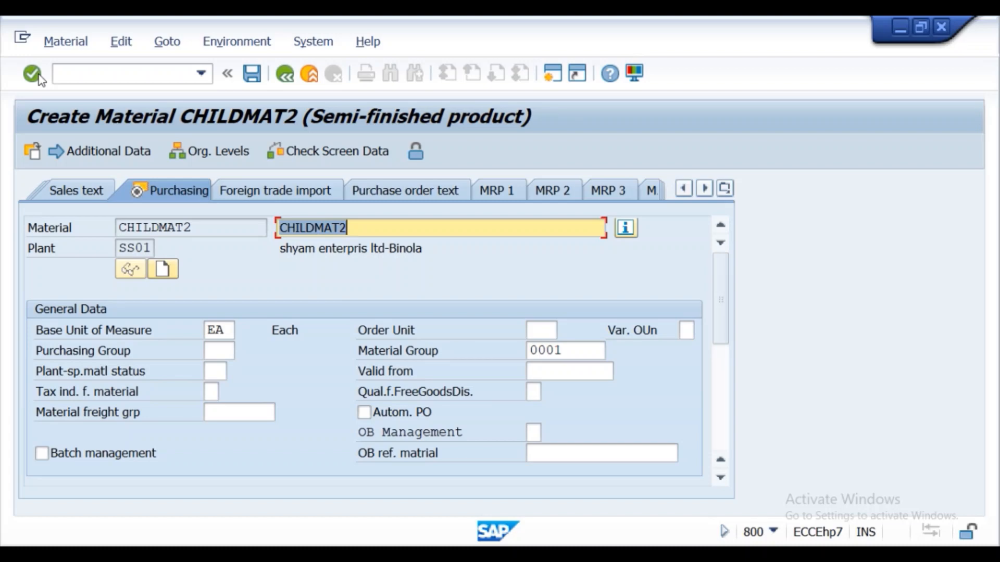
- Set the valuation class to 7900 and the moving price to 1000 in Accounting 1, and save the material
{"action": "left_click", "coordinate": [39, 74]}
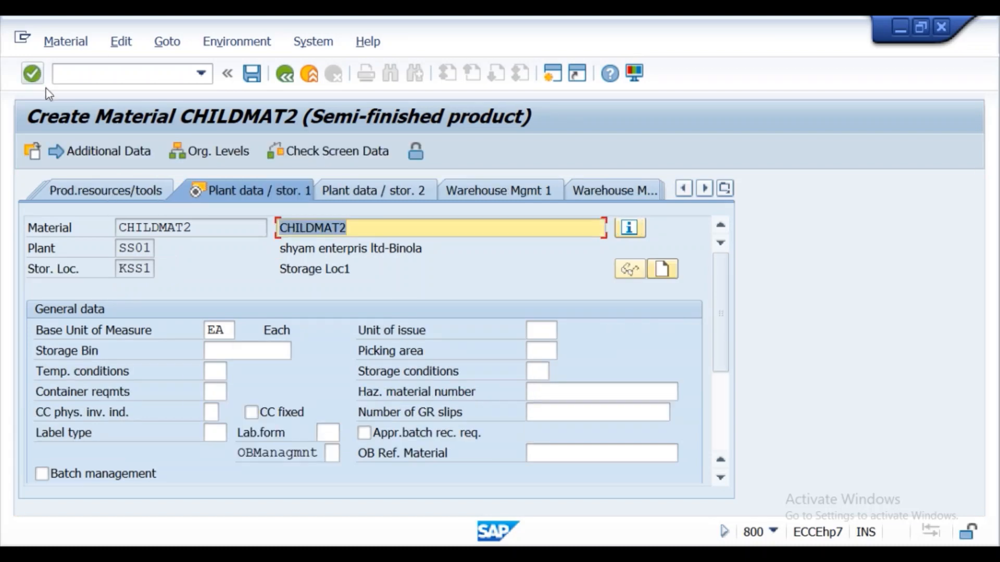
{"action": "left_click", "coordinate": [31, 73]}
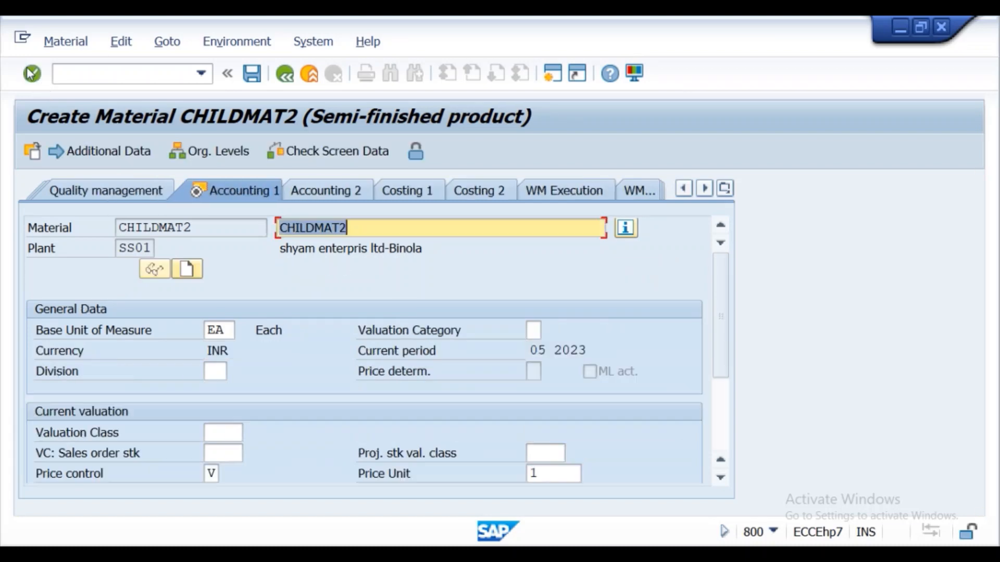
{"action": "left_click", "coordinate": [223, 433]}
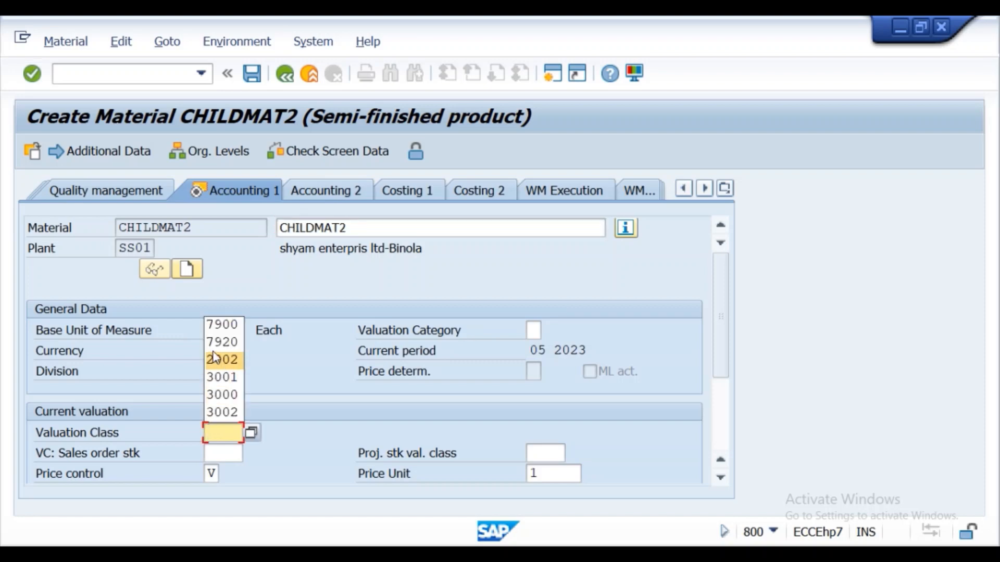
{"action": "left_click", "coordinate": [221, 325]}
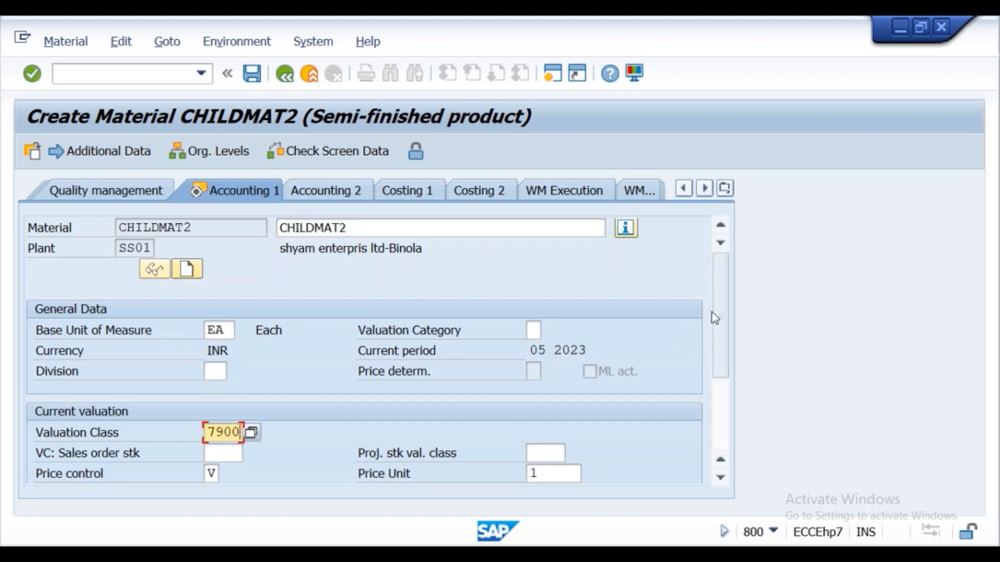
{"action": "scroll", "coordinate": [715, 318], "scroll_direction": "down", "scroll_amount": 3}
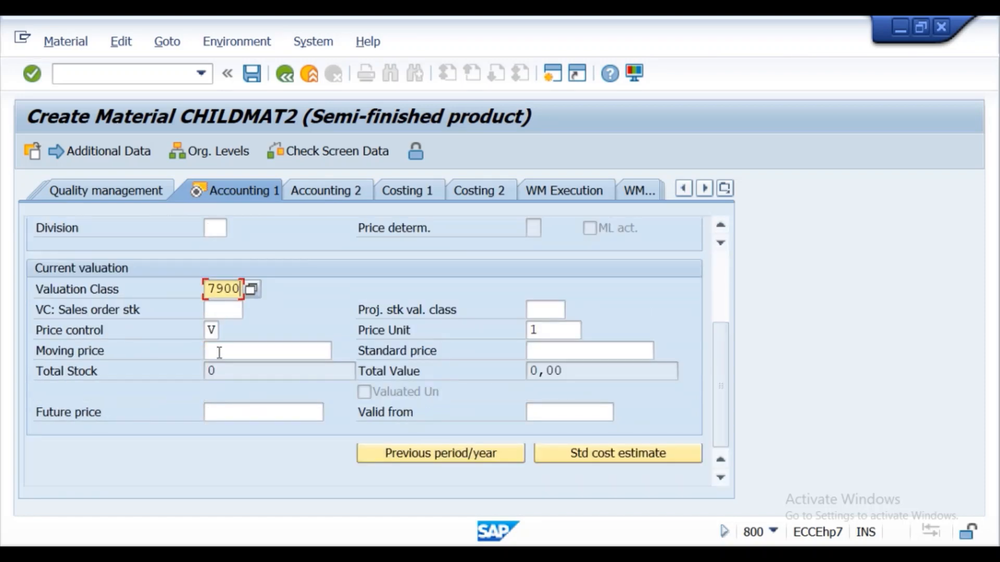
{"action": "left_click", "coordinate": [219, 353]}
{"action": "left_click", "coordinate": [221, 366]}
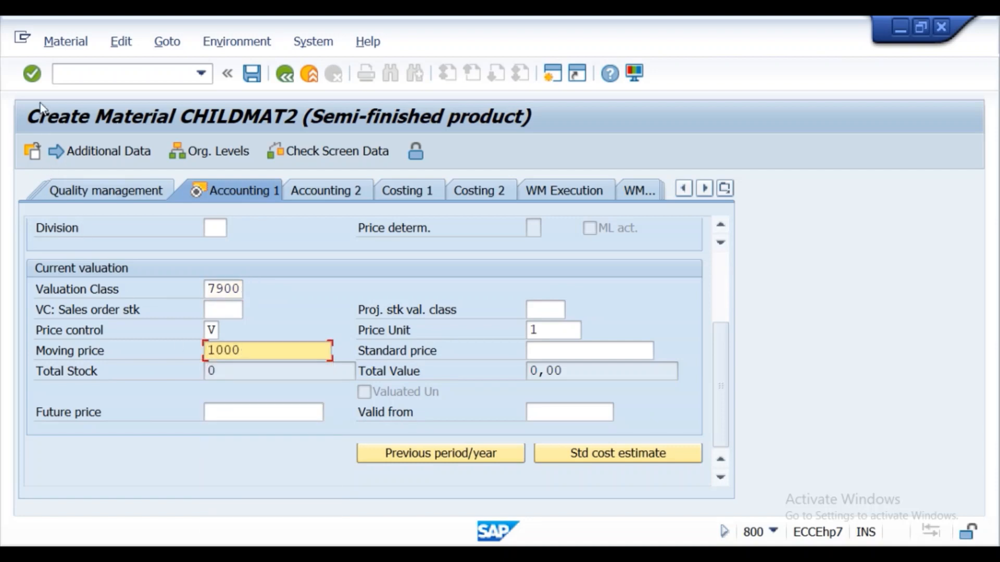
{"action": "left_click", "coordinate": [34, 79]}
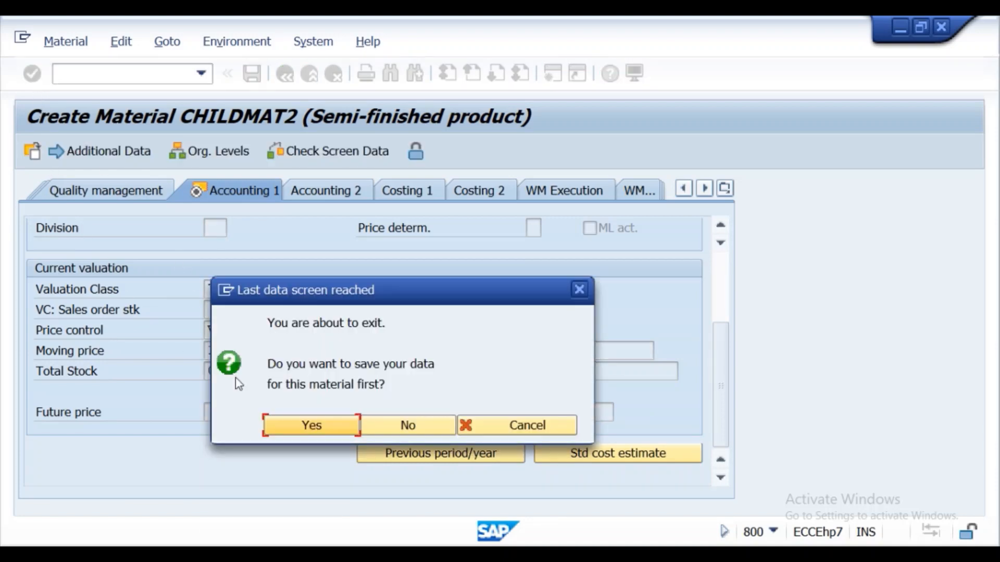
{"action": "left_click", "coordinate": [284, 429]}
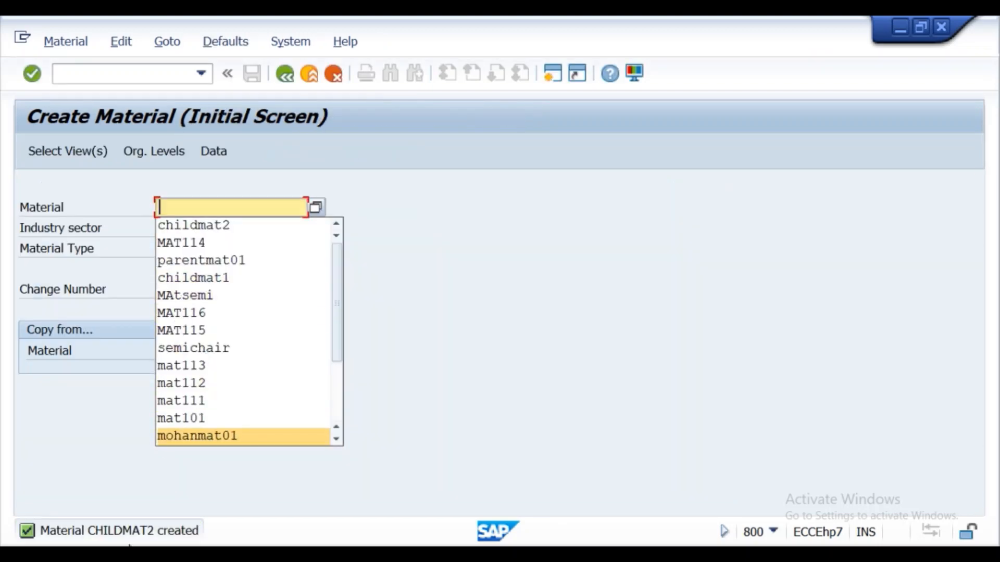
- Open the details of the material creation message and select its text "Material CHILDMAT2 created"
{"action": "left_click", "coordinate": [128, 532]}
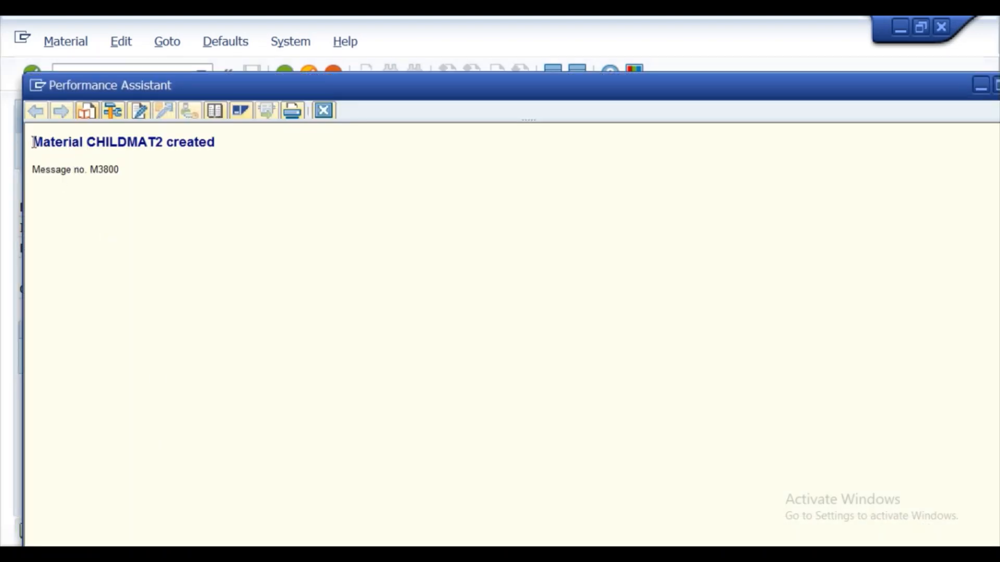
{"action": "left_click_drag", "start_coordinate": [33, 142], "coordinate": [195, 151]}
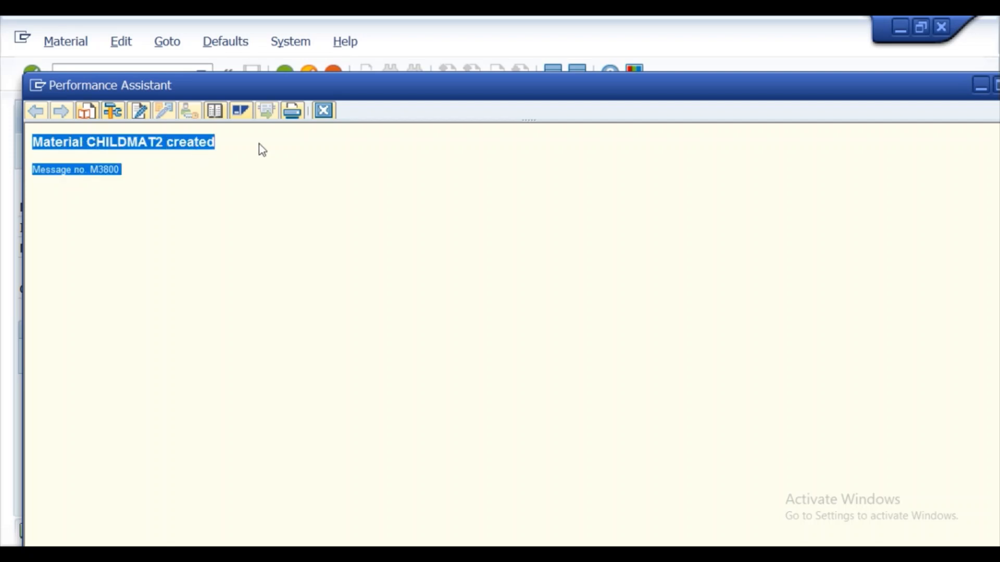
{"action": "left_click", "coordinate": [171, 133]}
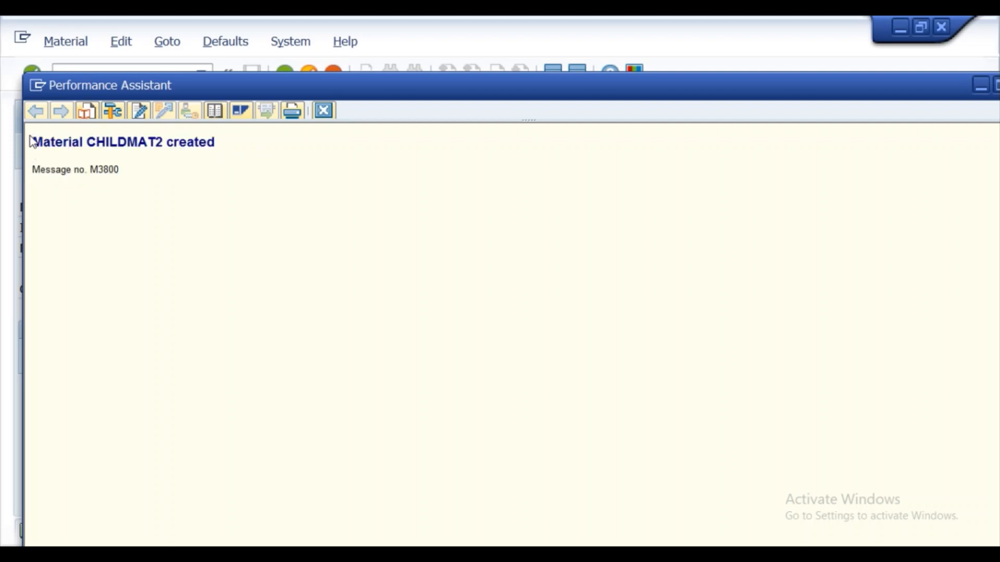
{"action": "left_click_drag", "start_coordinate": [36, 137], "coordinate": [95, 146]}
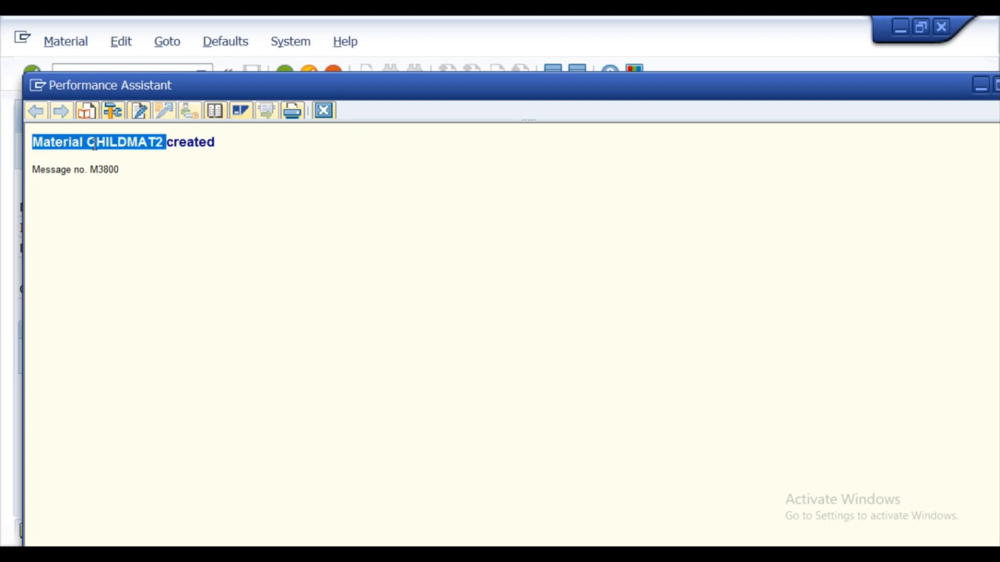
{"action": "left_click_drag", "start_coordinate": [168, 147], "coordinate": [225, 147]}
{"action": "key", "text": "ctrl+c"}
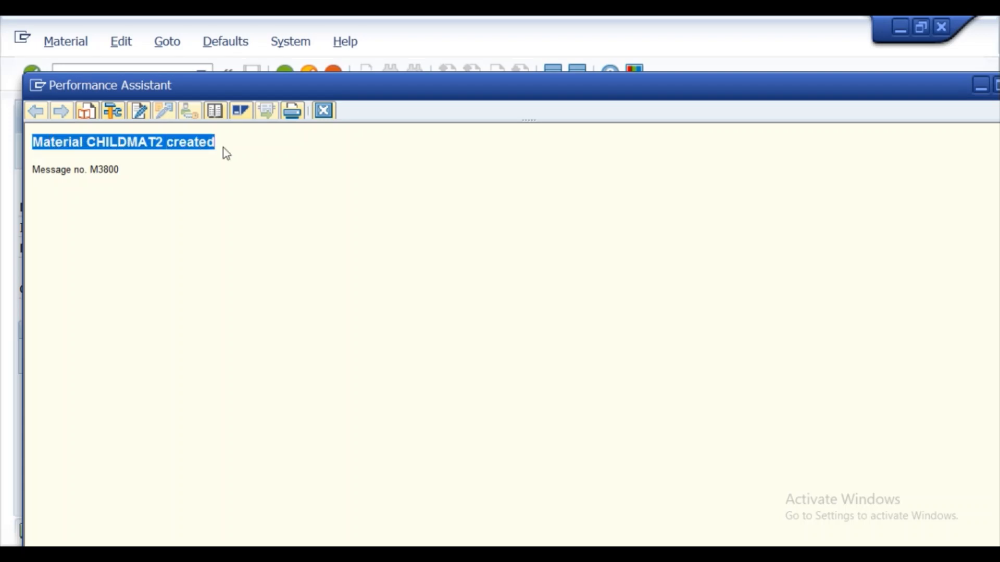
- Paste the copied message text into a new Notepad document, minimize it and close the message details in SAP
{"action": "key", "text": "super"}
{"action": "type", "text": "n"}
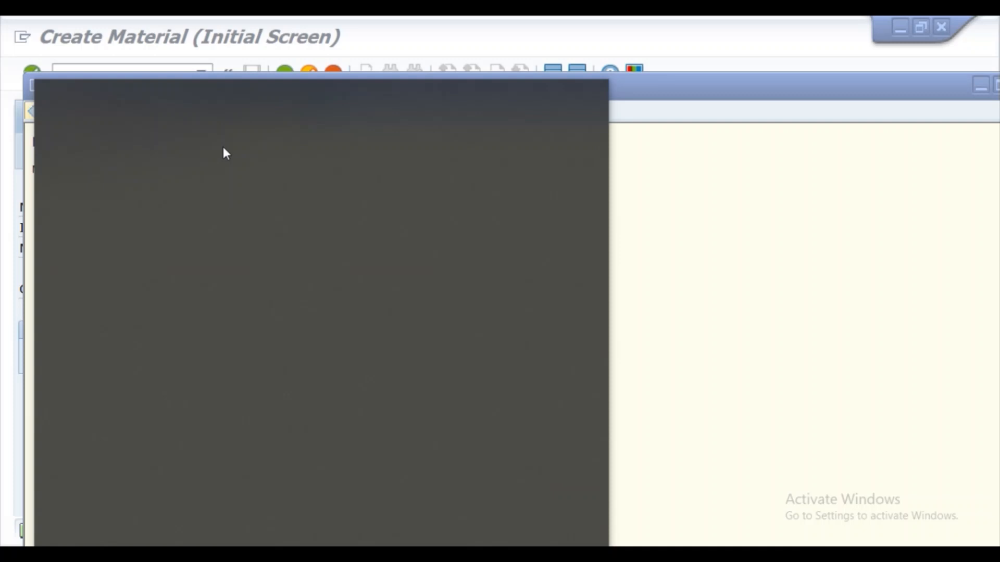
{"action": "key", "text": "Return"}
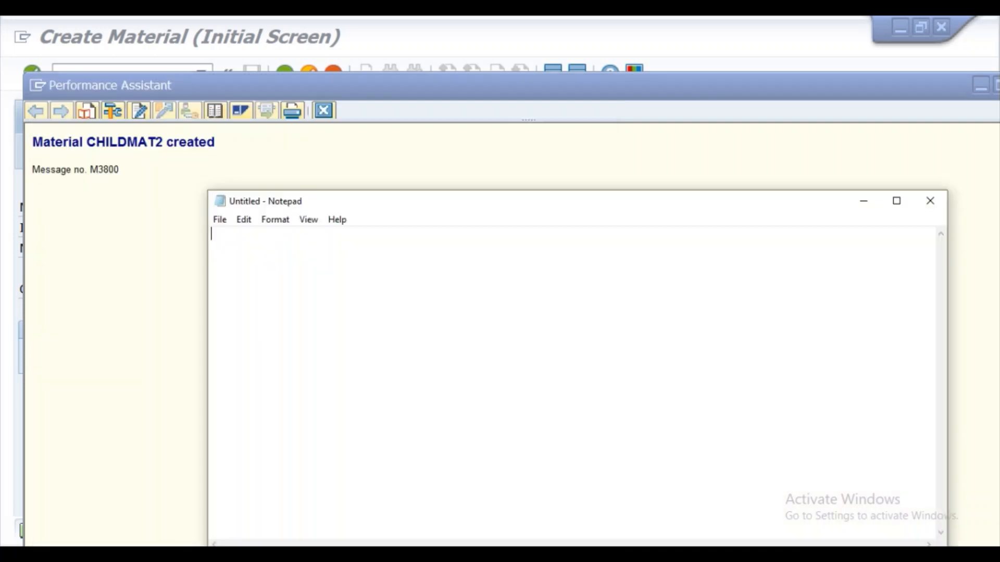
{"action": "key", "text": "Return"}
{"action": "key", "text": "ctrl+v"}
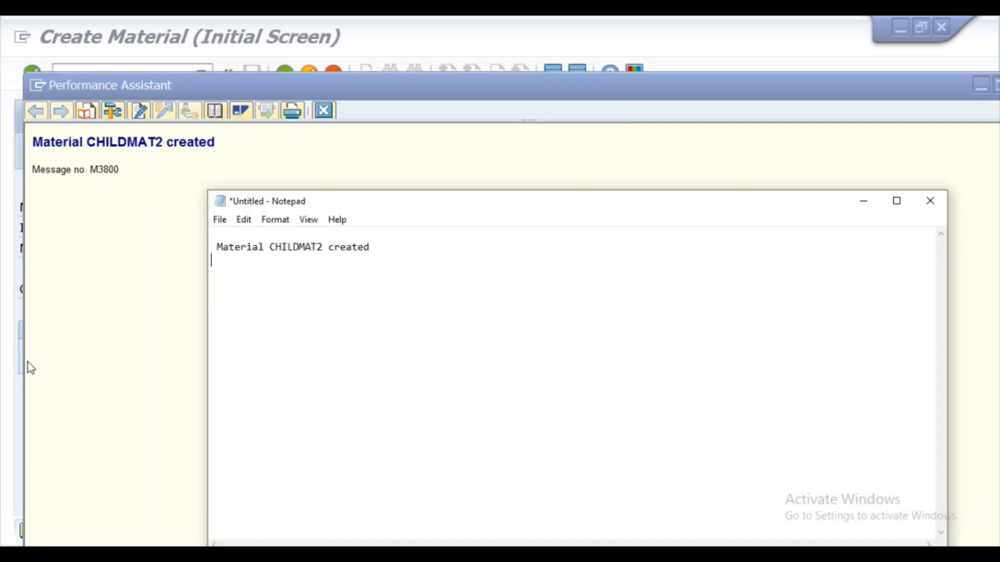
{"action": "left_click", "coordinate": [863, 202]}
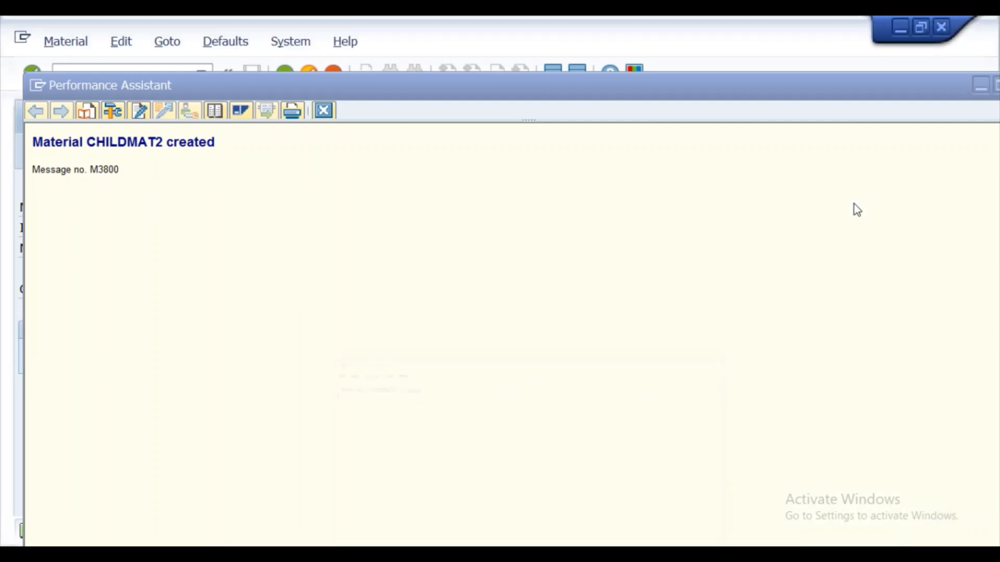
{"action": "left_click", "coordinate": [323, 111]}
- Start the Create Purchase Order transaction, set the vendor to VEn01 and expand the order header
{"action": "left_click", "coordinate": [127, 74]}
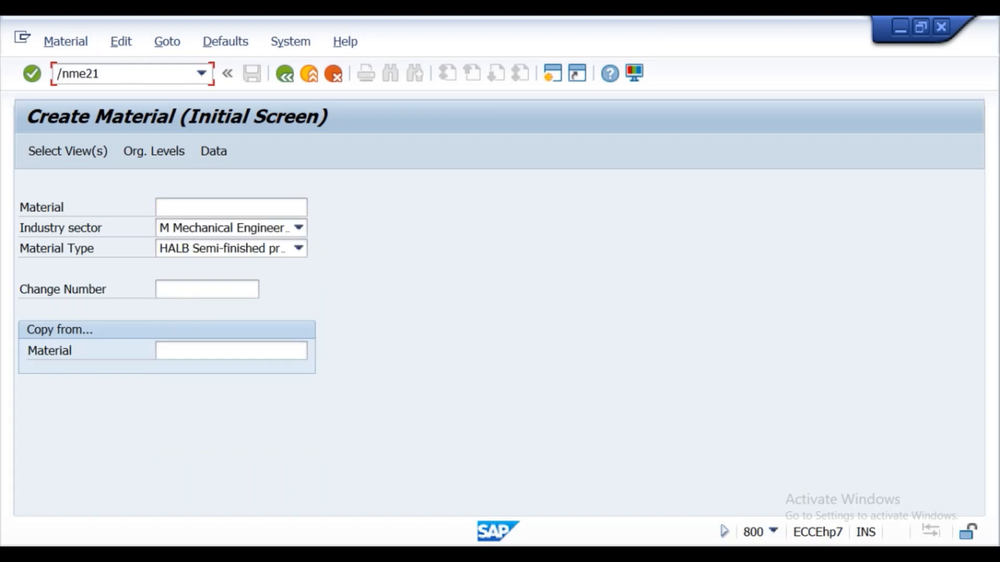
{"action": "type", "text": "/nme21"}
{"action": "key", "text": "Return"}
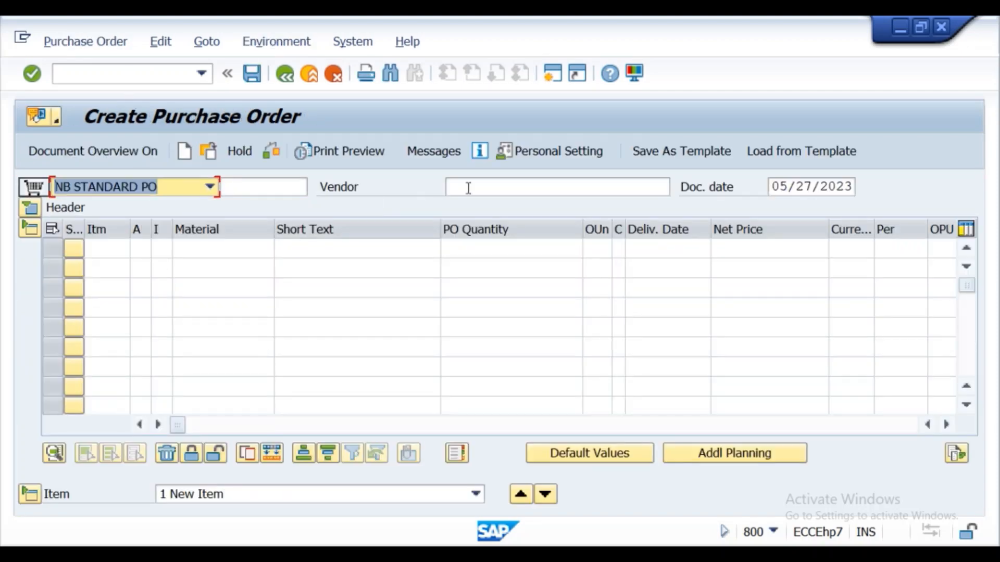
{"action": "left_click", "coordinate": [468, 188]}
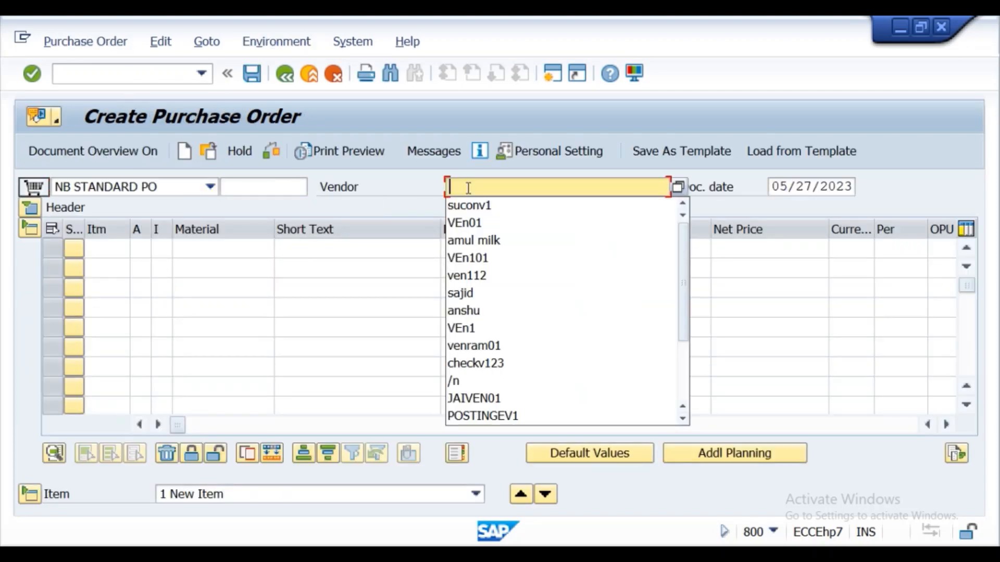
{"action": "left_click", "coordinate": [474, 224]}
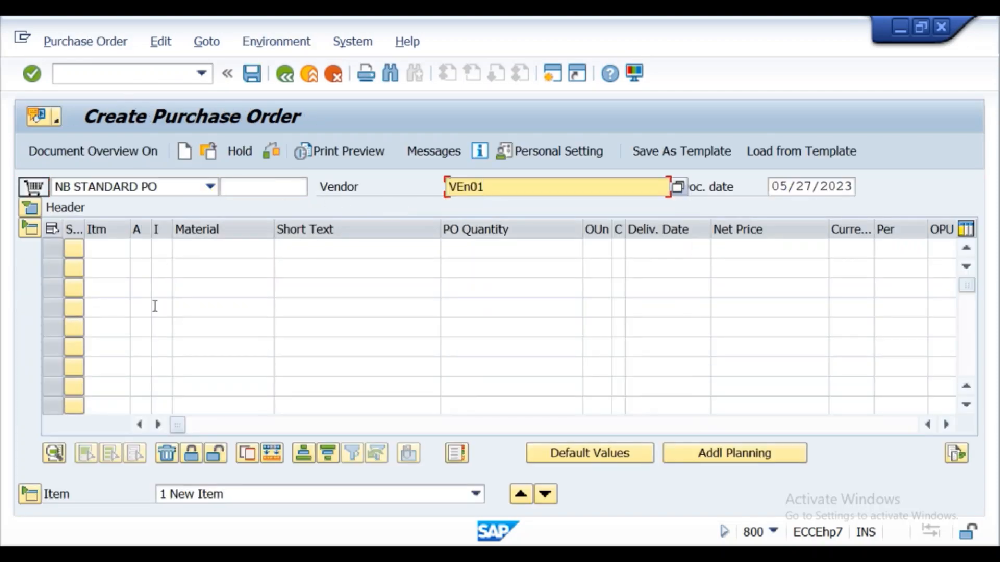
{"action": "left_click", "coordinate": [22, 208]}
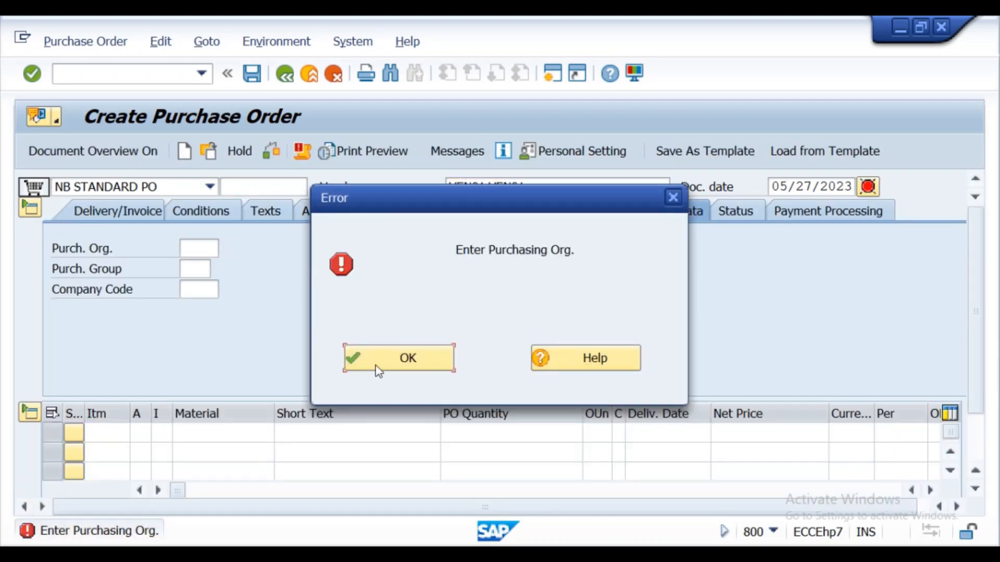
- Dismiss the error and set purchasing organization ssp1, purchasing group 001 and company code ksel in the order header
{"action": "left_click", "coordinate": [379, 371]}
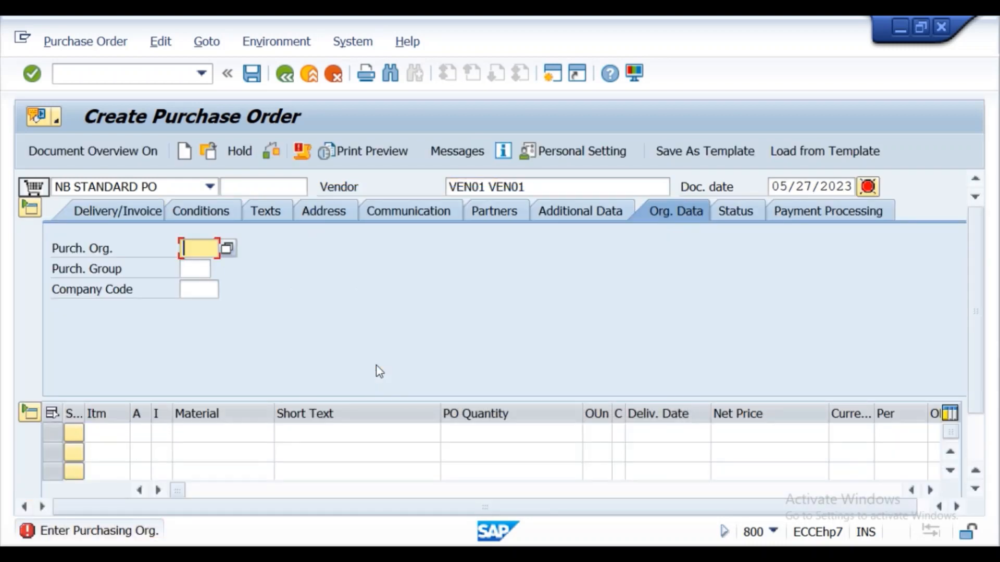
{"action": "left_click", "coordinate": [194, 248]}
{"action": "left_click", "coordinate": [202, 268]}
{"action": "left_click", "coordinate": [202, 269]}
{"action": "left_click", "coordinate": [201, 288]}
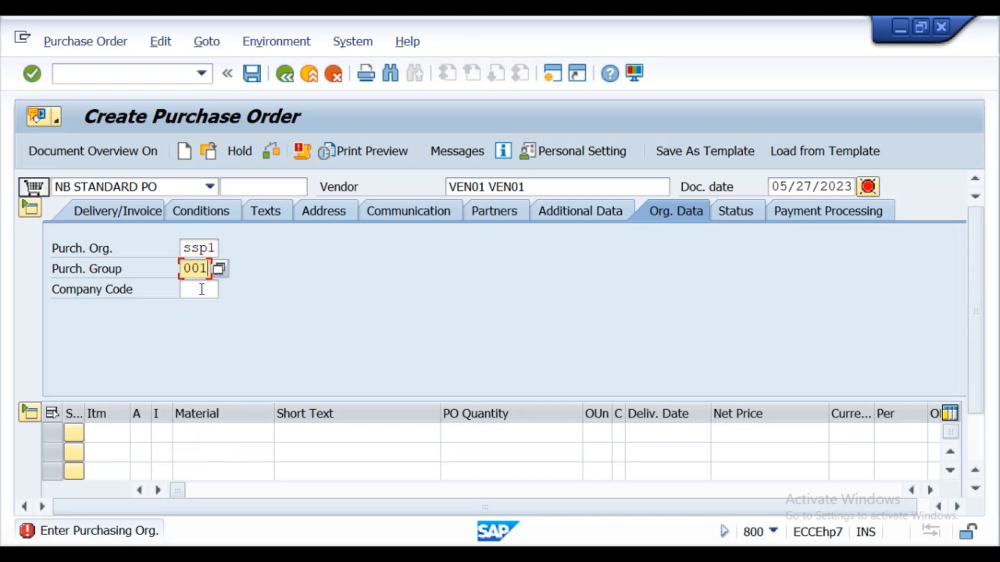
{"action": "left_click", "coordinate": [202, 289]}
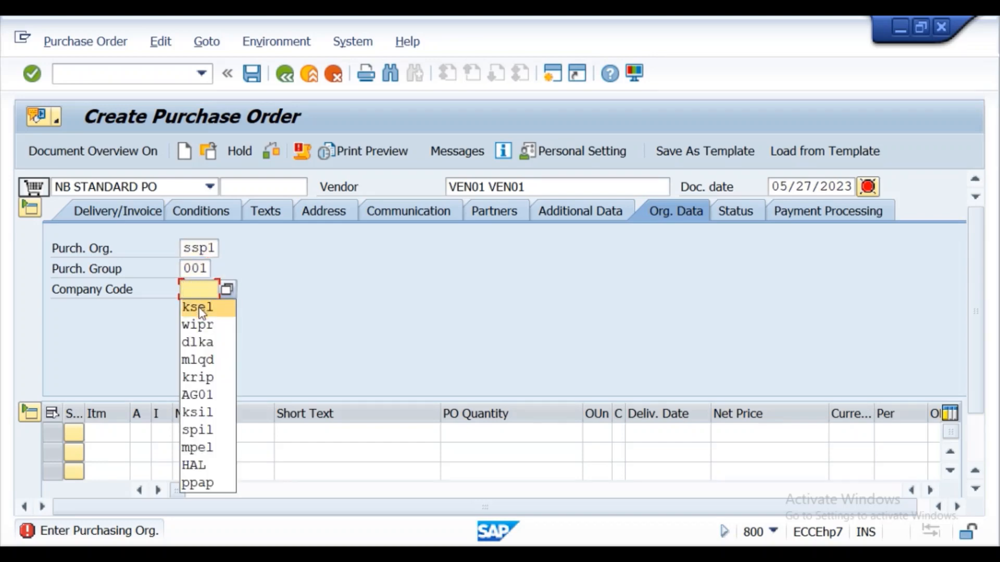
{"action": "left_click", "coordinate": [202, 307]}
- Enter material CHILDMAT2 with a PO quantity of 4 in the first order item
{"action": "left_click", "coordinate": [202, 432]}
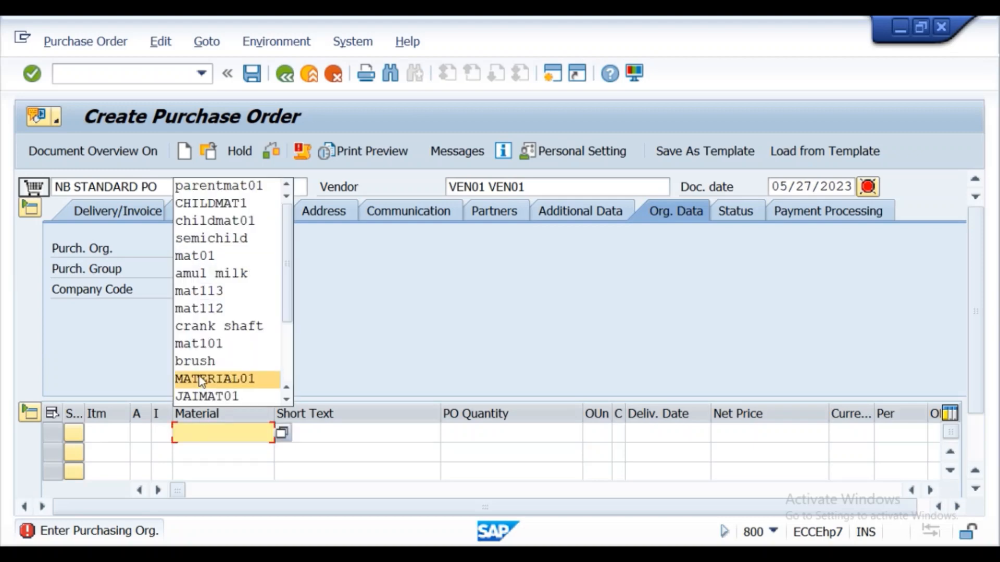
{"action": "left_click", "coordinate": [211, 203]}
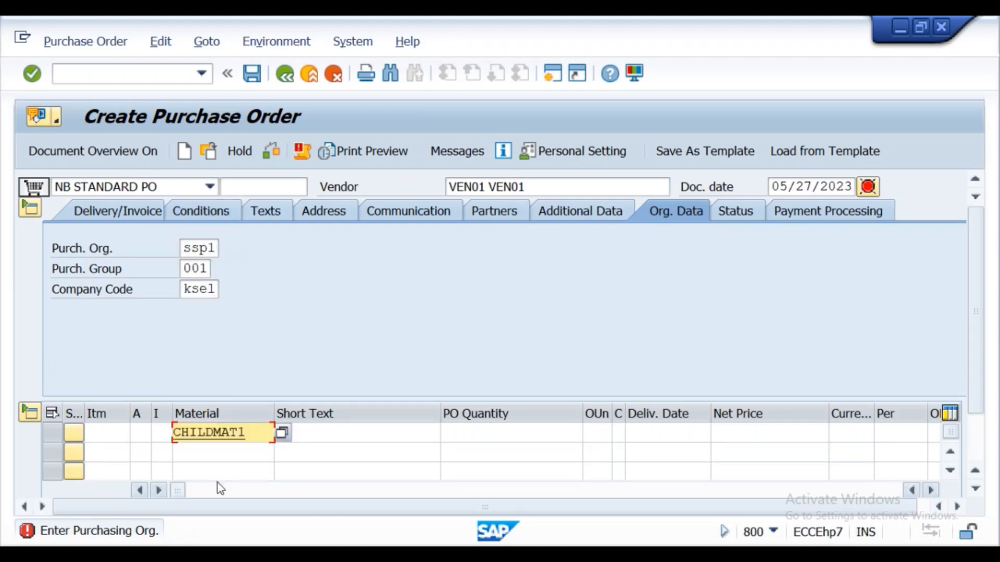
{"action": "key", "text": "BackSpace"}
{"action": "type", "text": "2"}
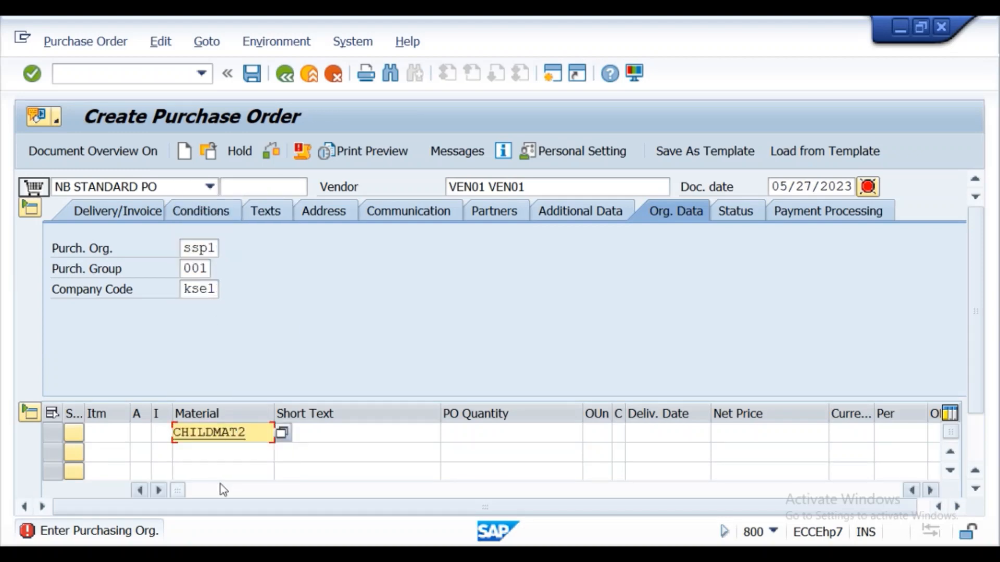
{"action": "left_click", "coordinate": [454, 435]}
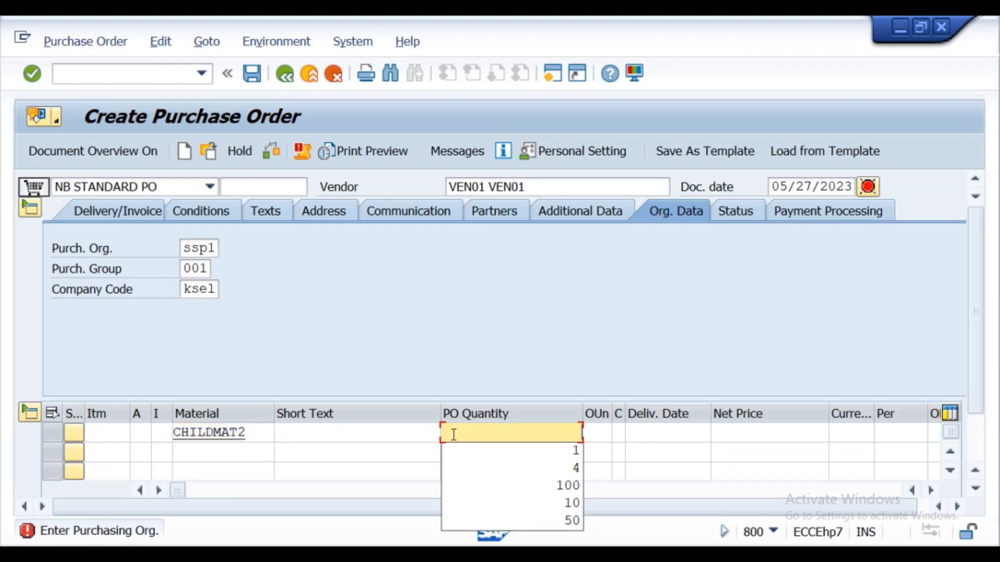
{"action": "type", "text": "4"}
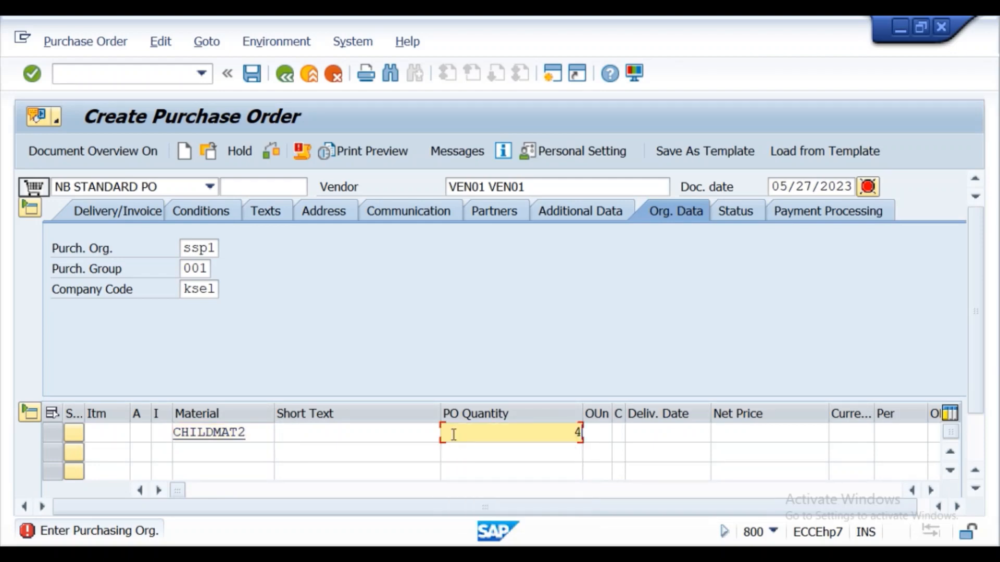
- Set the item's net price to 1000, currency to inr and plant to ss01, and check the purchase order, closing the message list
{"action": "left_click", "coordinate": [717, 432]}
{"action": "type", "text": "1000"}
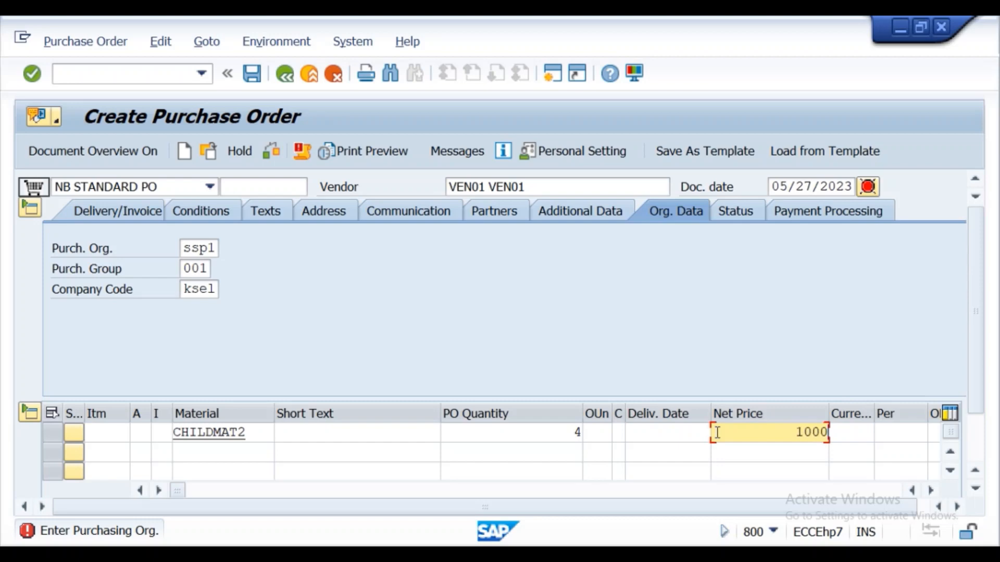
{"action": "left_click", "coordinate": [852, 440]}
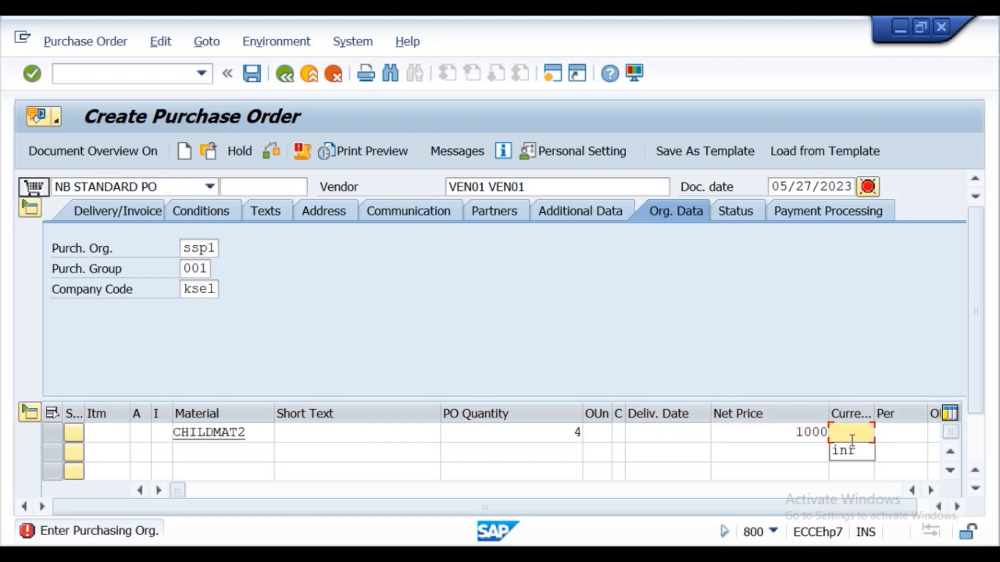
{"action": "left_click", "coordinate": [852, 455]}
{"action": "left_click", "coordinate": [930, 491]}
{"action": "left_click", "coordinate": [930, 490]}
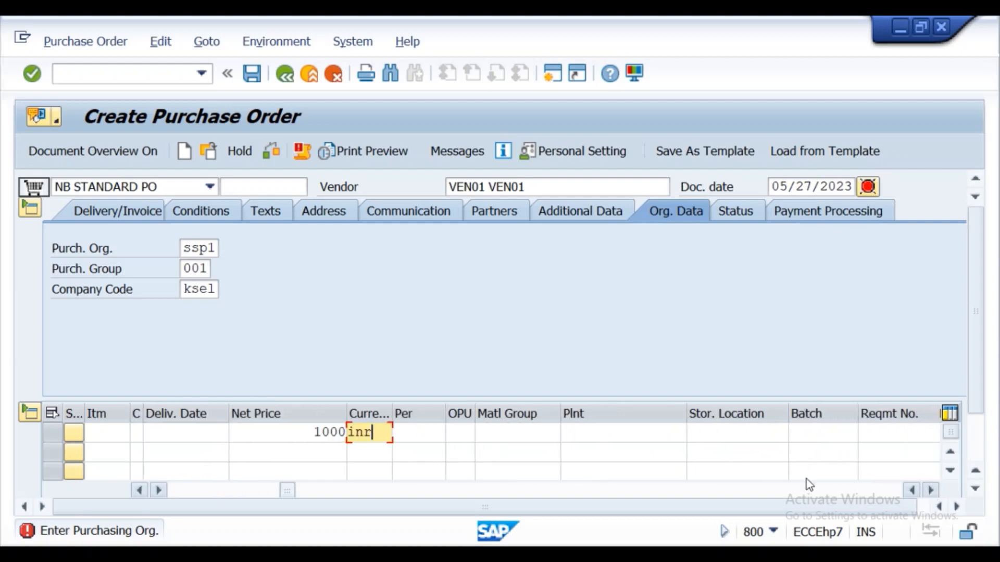
{"action": "left_click", "coordinate": [607, 432]}
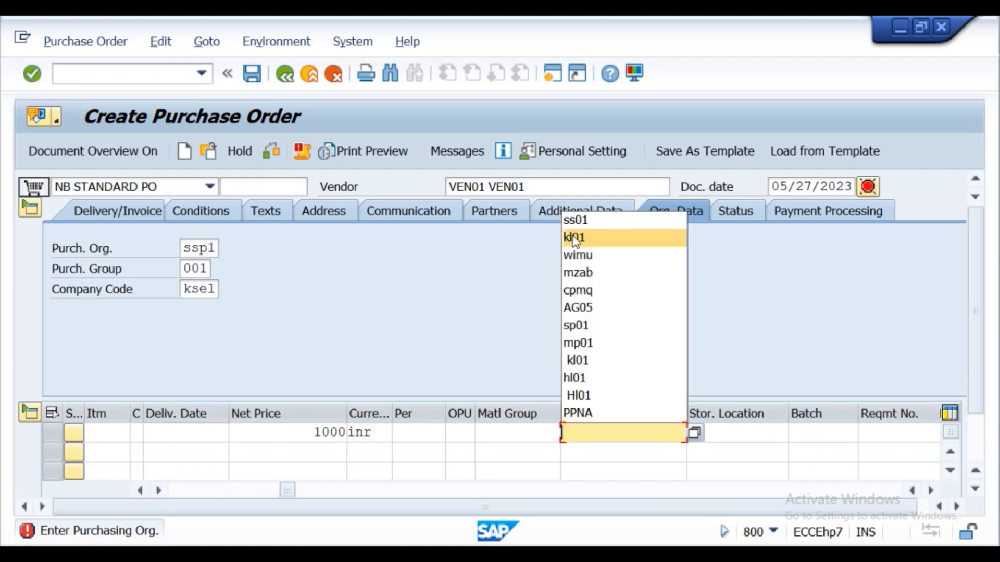
{"action": "left_click", "coordinate": [575, 220]}
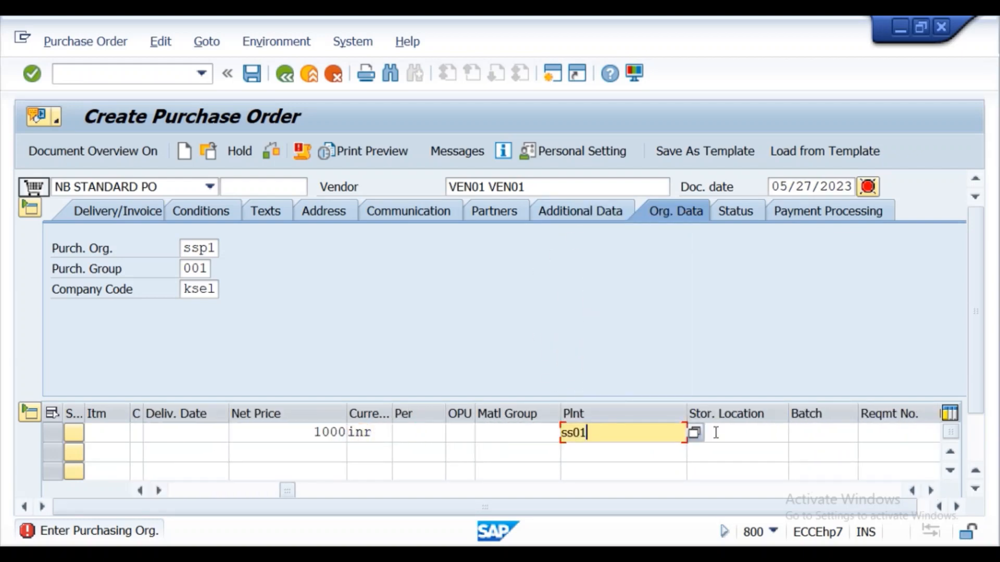
{"action": "left_click", "coordinate": [266, 158]}
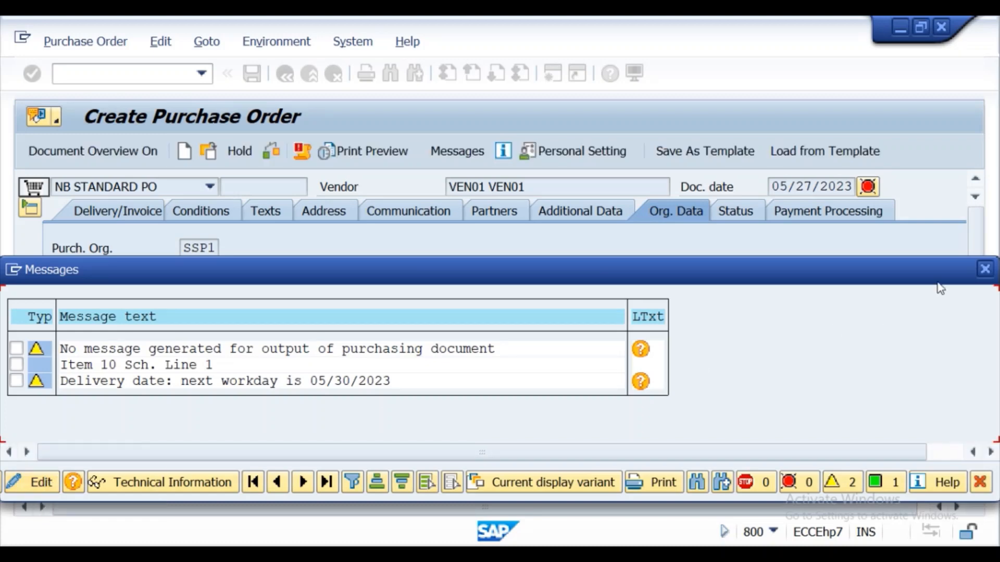
{"action": "left_click", "coordinate": [985, 269]}
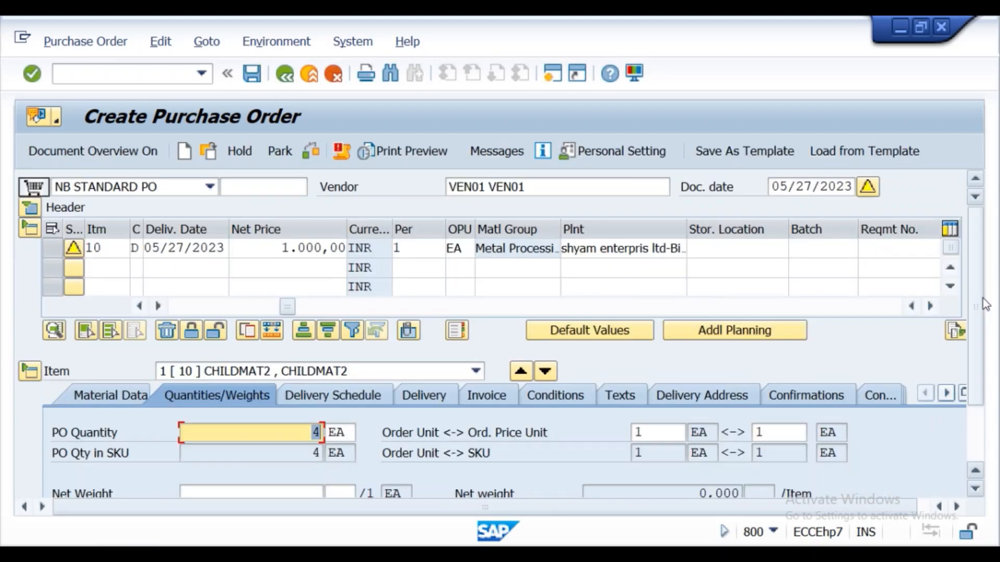
- Set the item's delivery date to 07/01/2023 and check the order again, closing the message list
{"action": "left_click", "coordinate": [212, 249]}
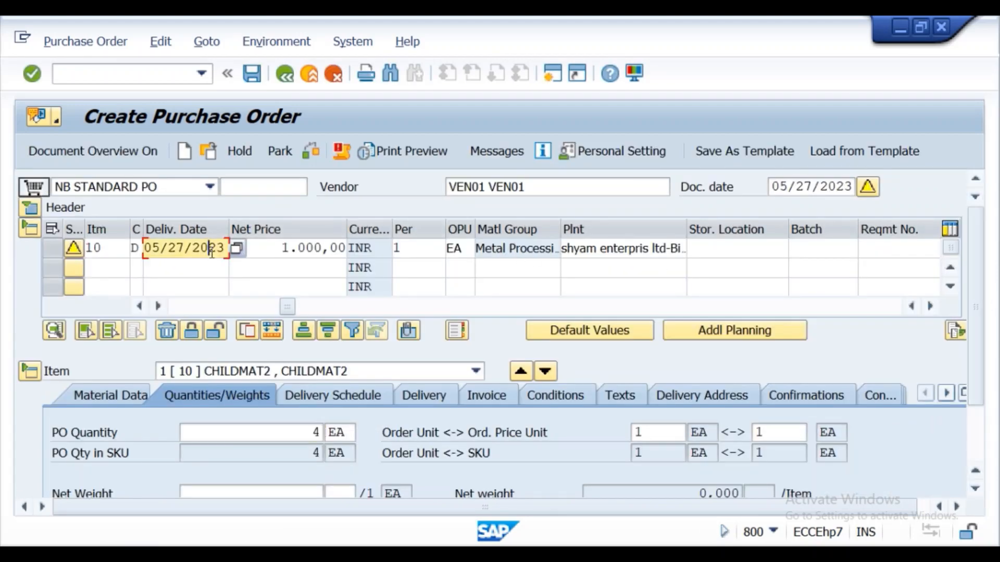
{"action": "left_click", "coordinate": [238, 248]}
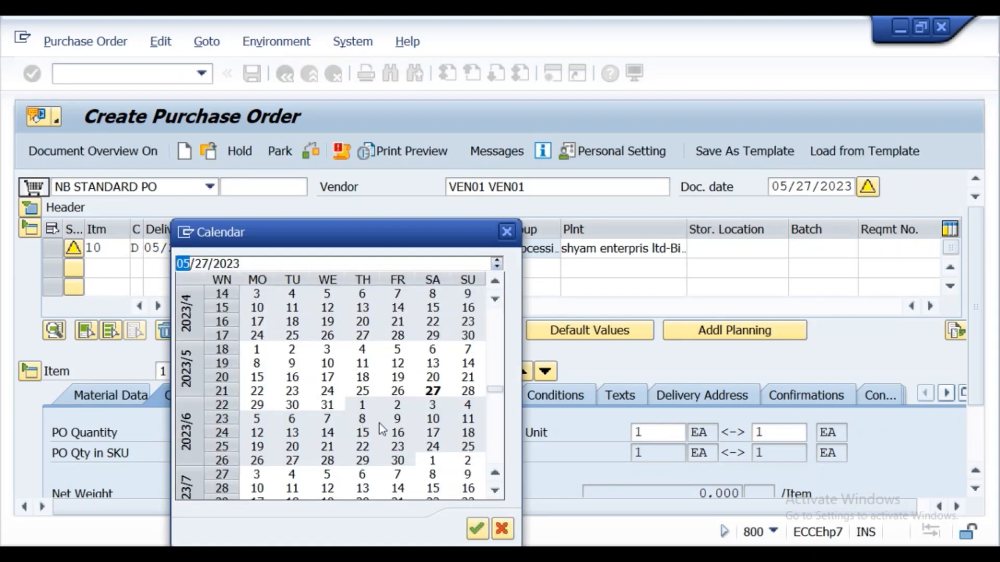
{"action": "double_click", "coordinate": [428, 461]}
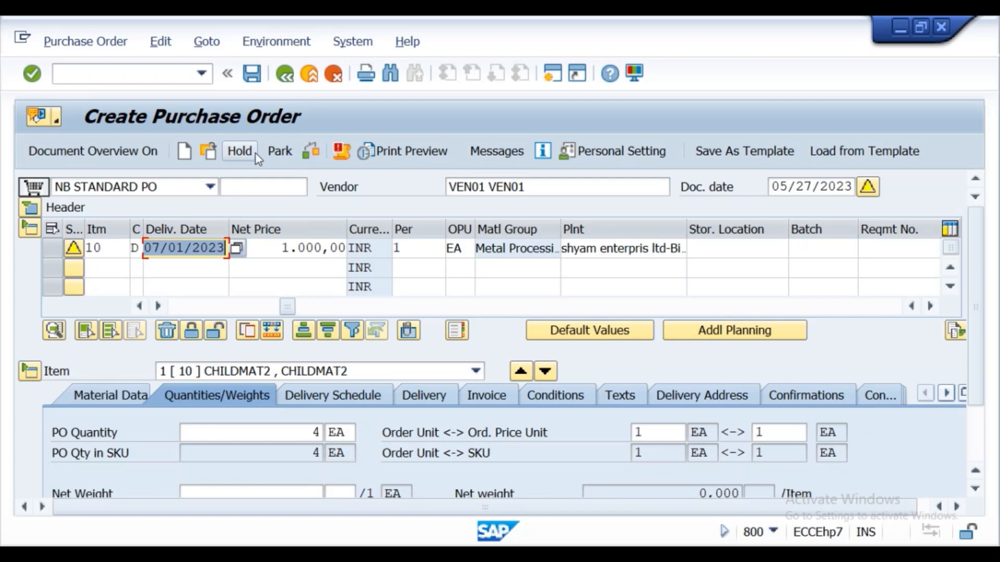
{"action": "left_click", "coordinate": [310, 152]}
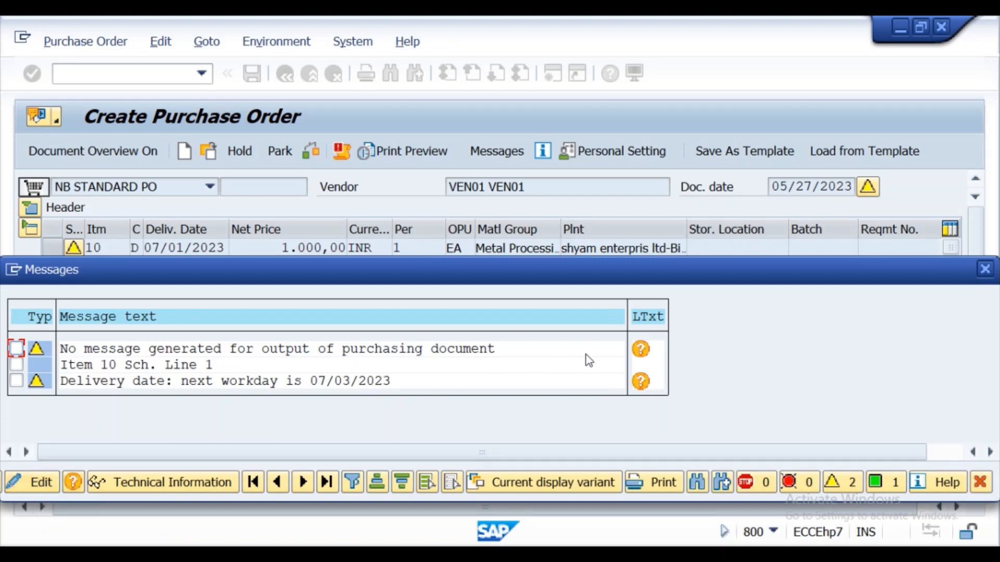
{"action": "left_click", "coordinate": [984, 269]}
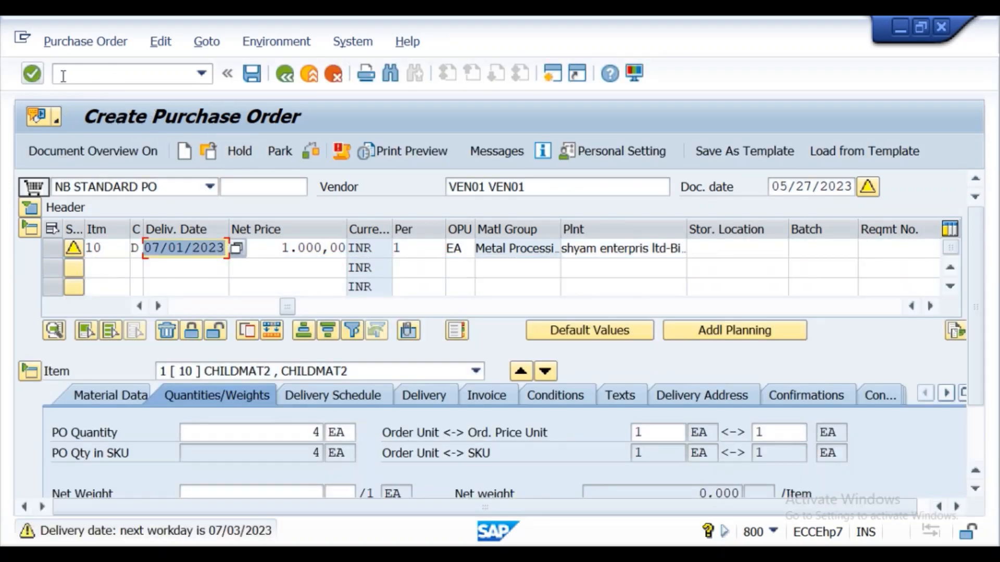
- Save the purchase order despite the issued system messages
{"action": "left_click", "coordinate": [252, 74]}
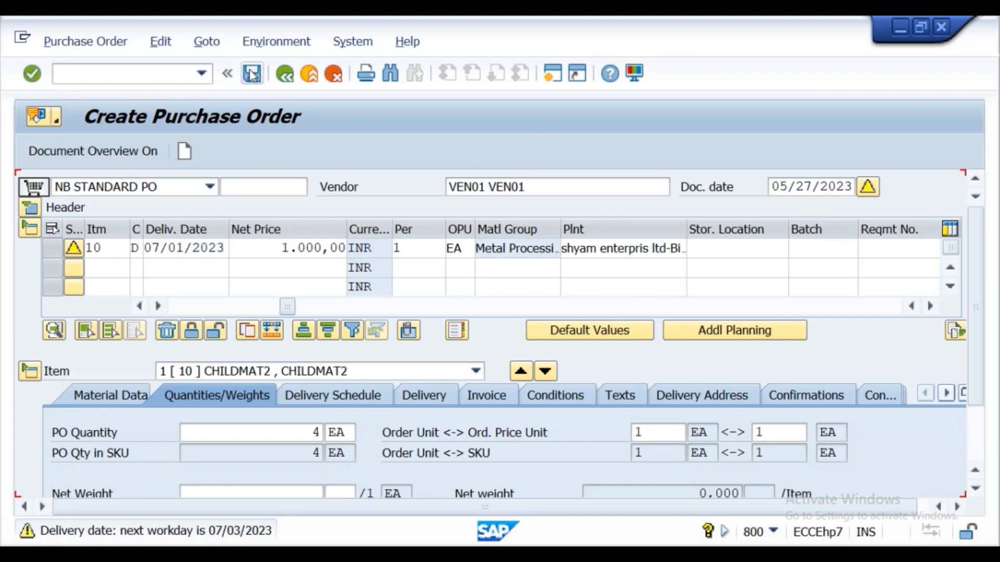
{"action": "left_click", "coordinate": [252, 73]}
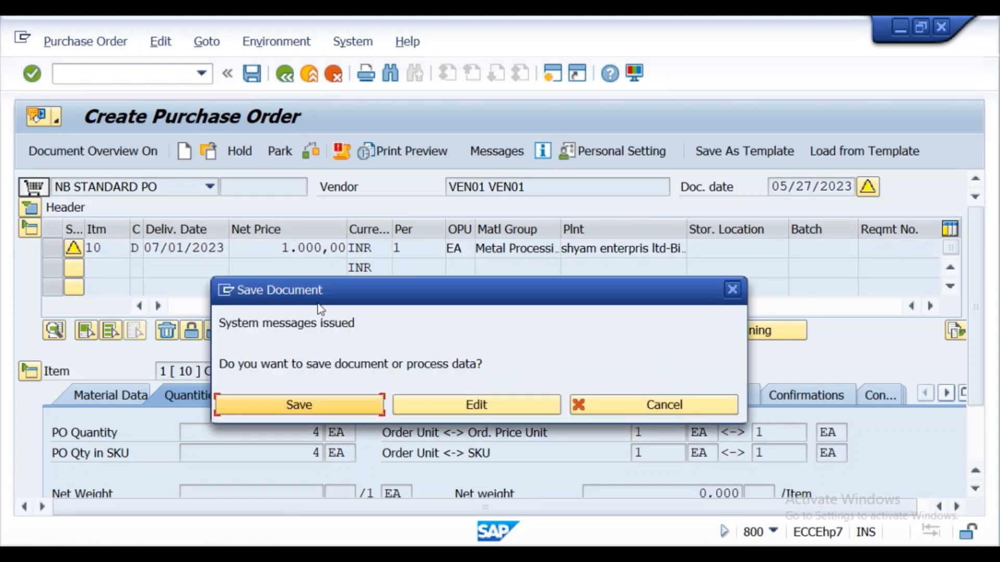
{"action": "left_click", "coordinate": [299, 405]}
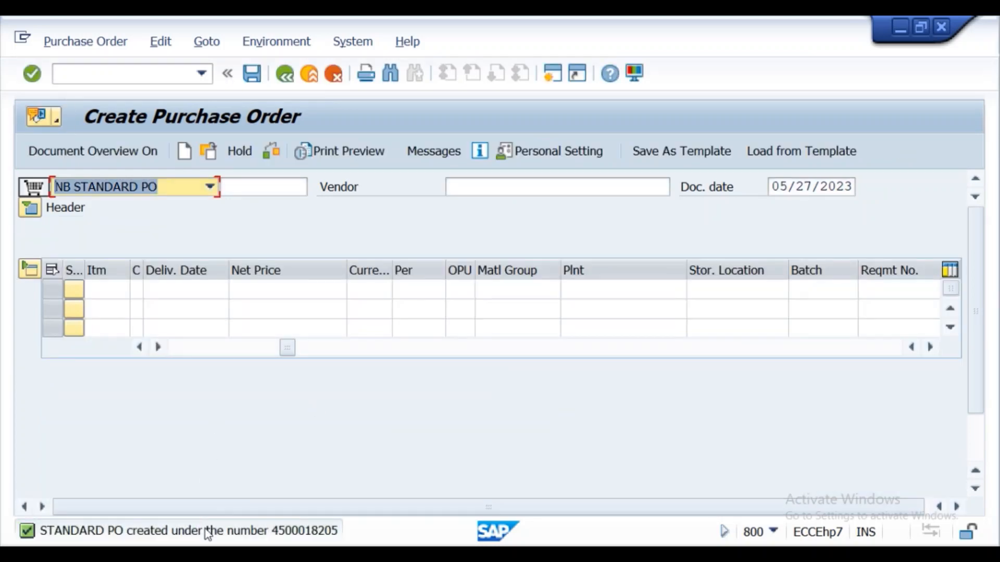
- Copy the purchase order creation message from its details into the Notepad document, minimize Notepad and close the message details in SAP
{"action": "double_click", "coordinate": [130, 531]}
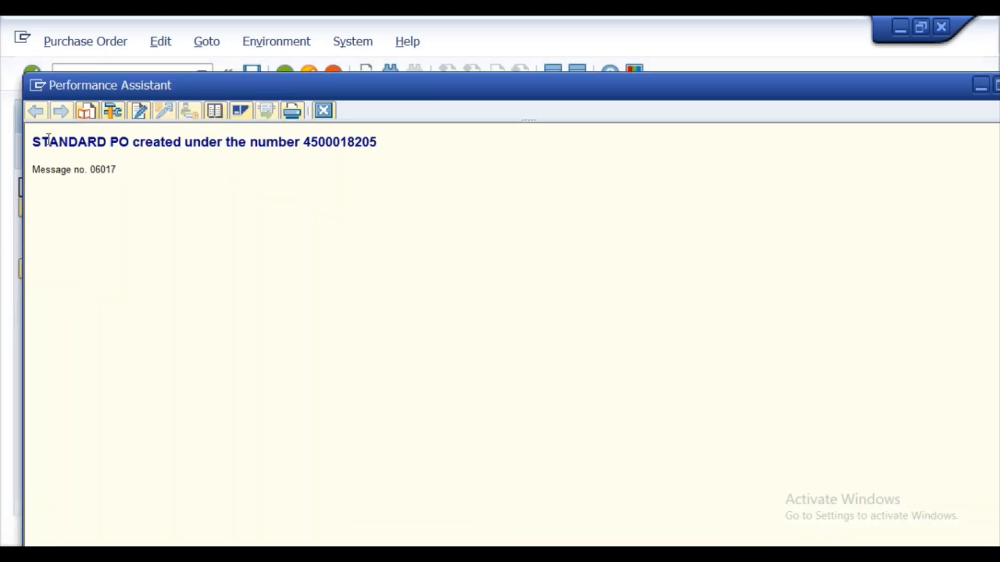
{"action": "left_click_drag", "start_coordinate": [34, 140], "coordinate": [363, 150]}
{"action": "key", "text": "ctrl+c"}
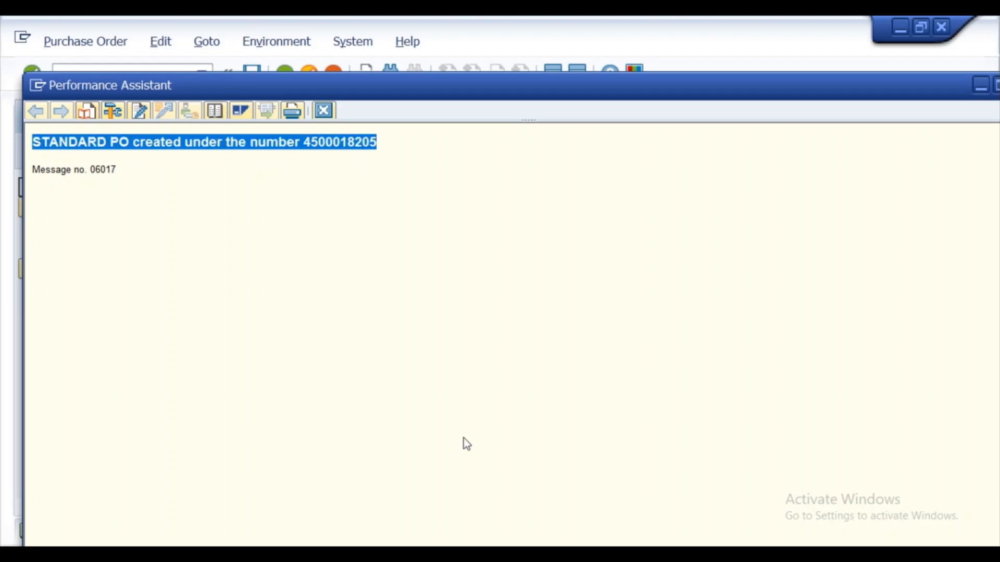
{"action": "key", "text": "alt+Tab"}
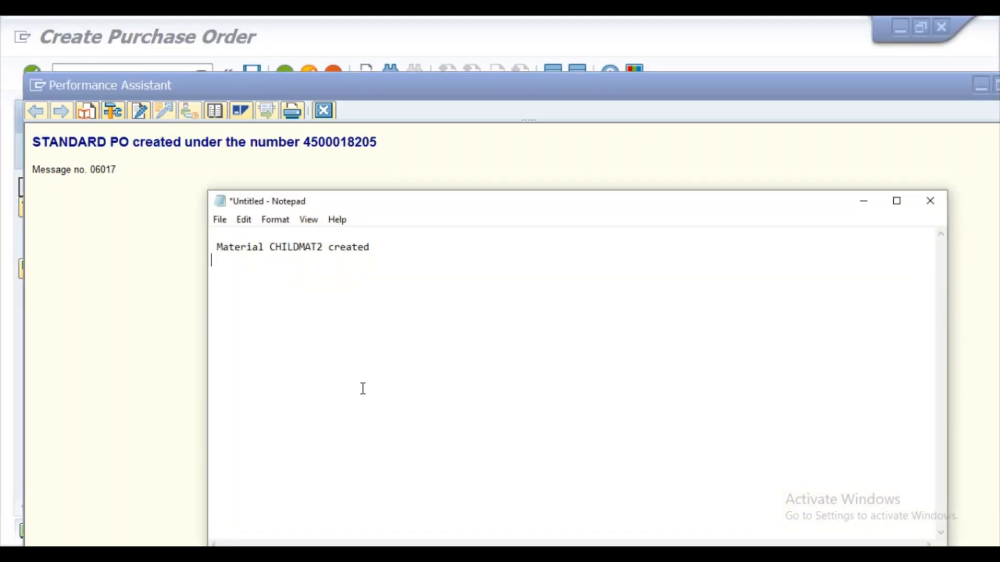
{"action": "key", "text": "ctrl+v"}
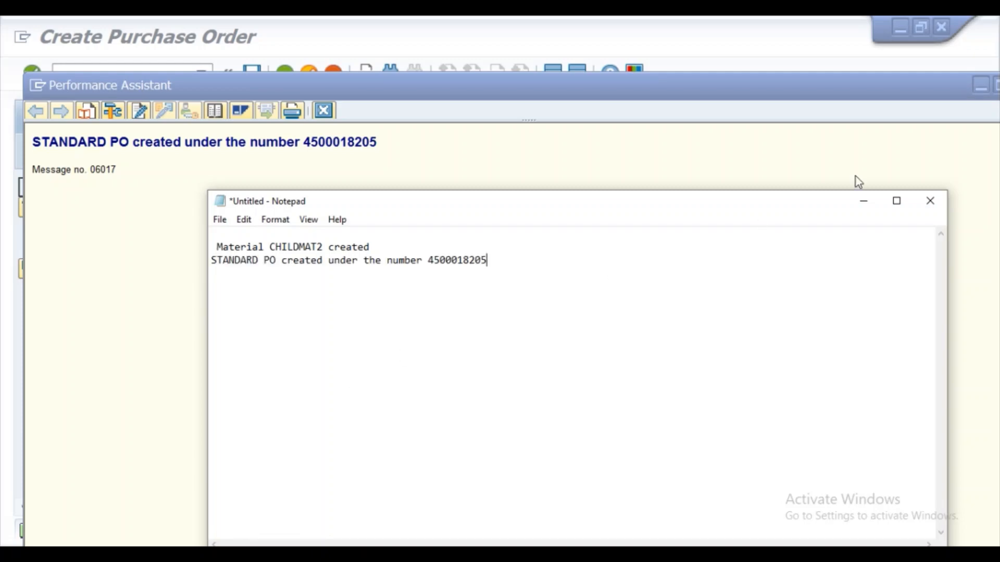
{"action": "left_click", "coordinate": [864, 206]}
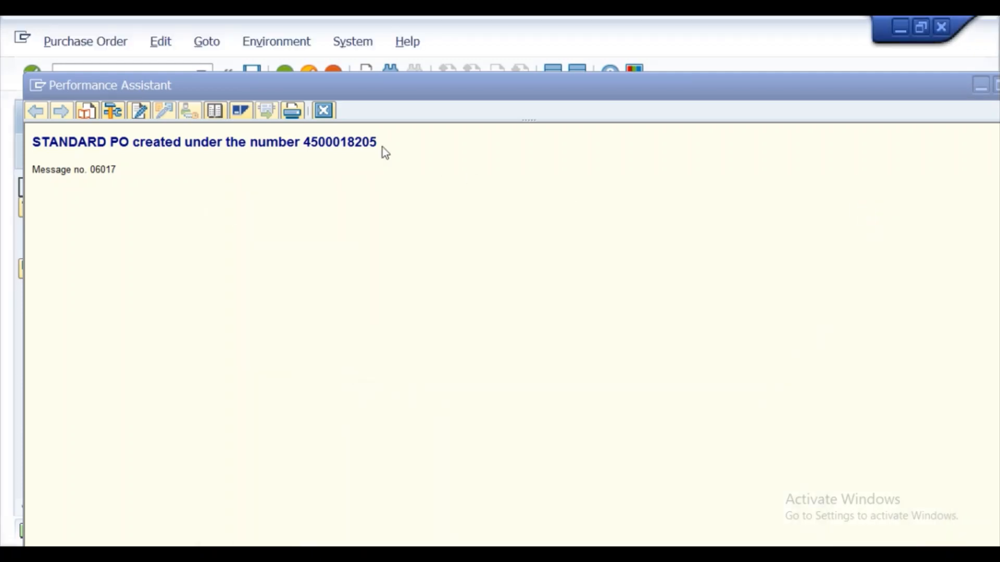
{"action": "left_click", "coordinate": [323, 111]}
- Start the goods receipt transaction with the command /nmigo
{"action": "left_click", "coordinate": [140, 75]}
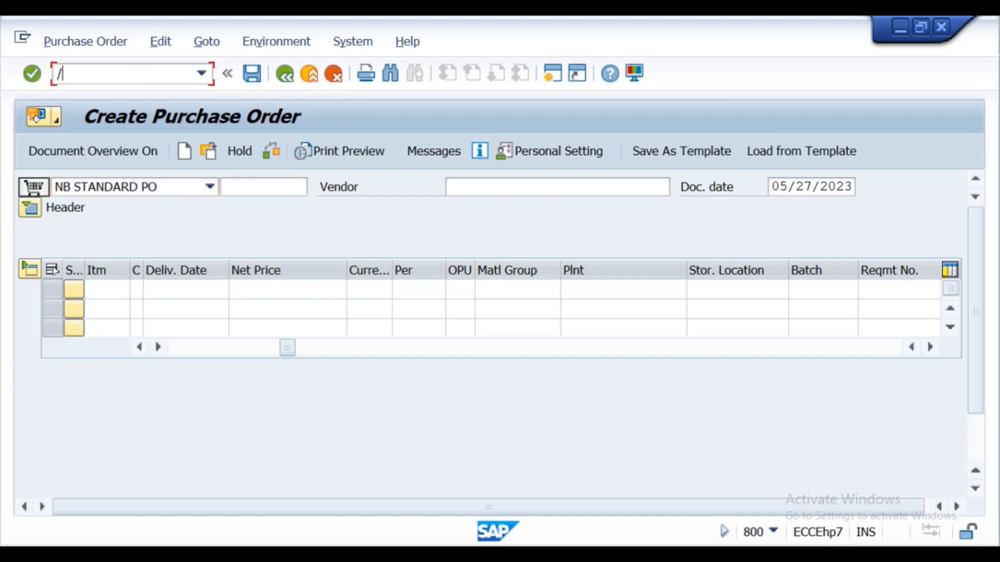
{"action": "type", "text": "/nmigo"}
{"action": "key", "text": "Return"}
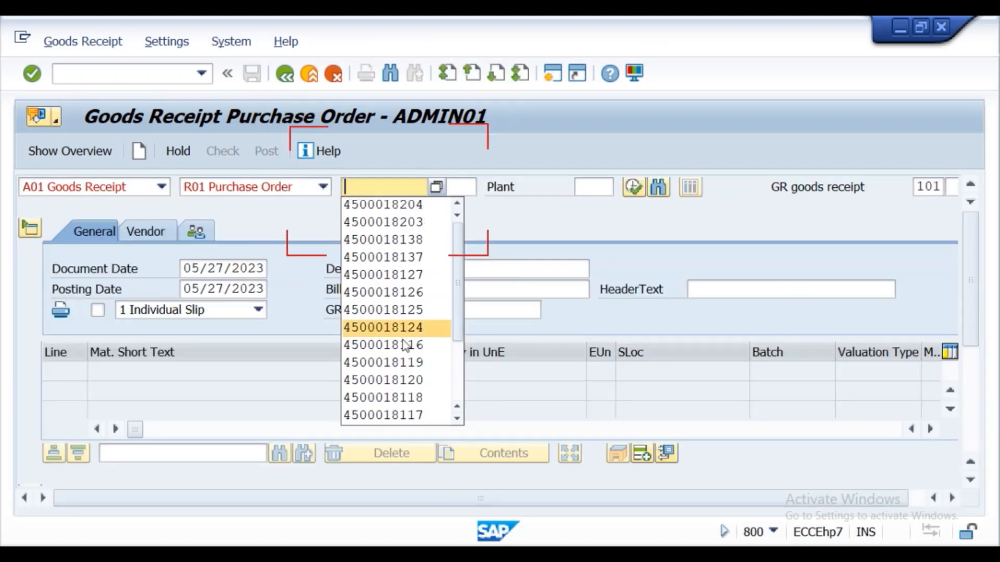
- Copy the purchase order number from the Notepad document and load that order into the goods receipt
{"action": "left_click", "coordinate": [432, 554]}
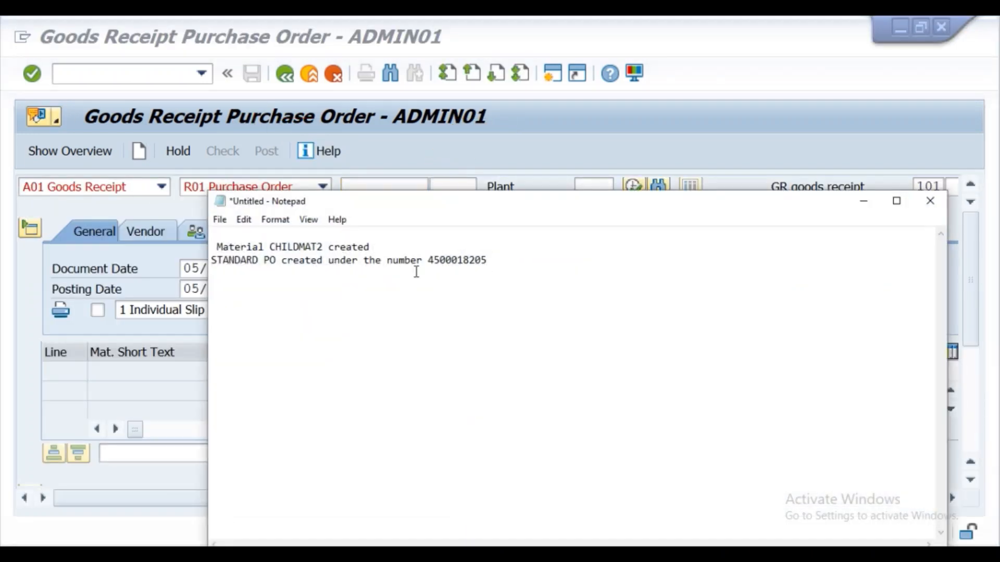
{"action": "left_click_drag", "start_coordinate": [428, 261], "coordinate": [586, 282]}
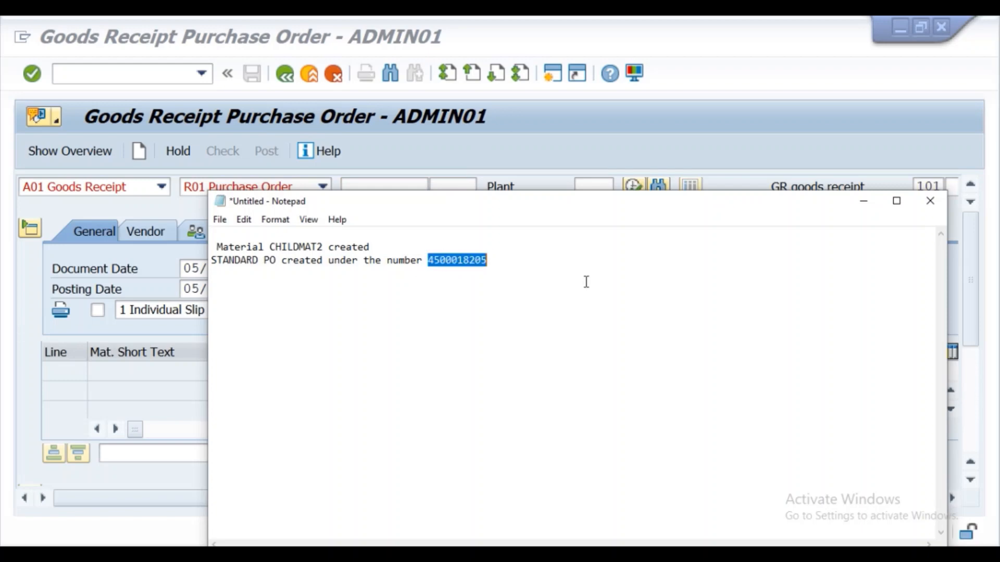
{"action": "left_click", "coordinate": [864, 202]}
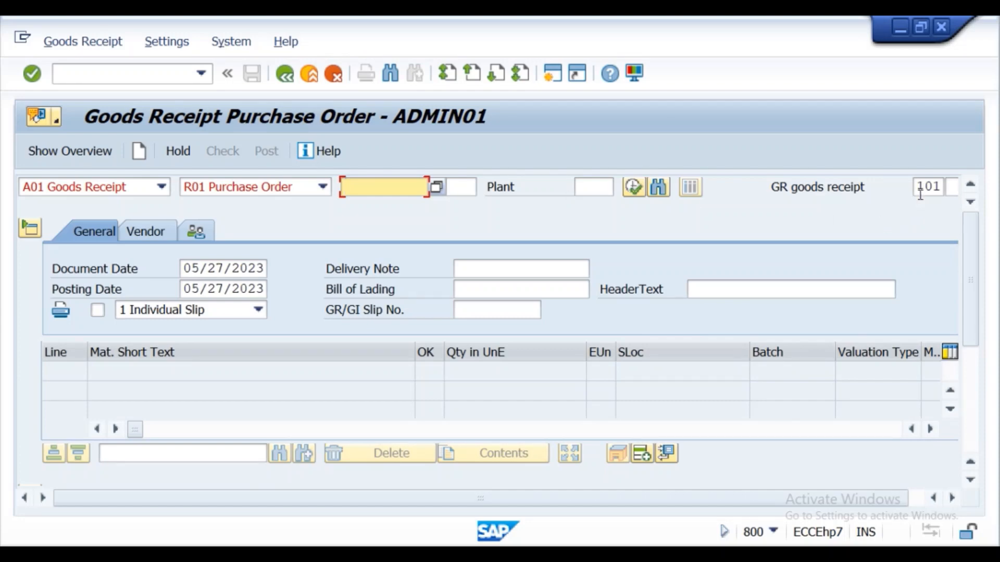
{"action": "left_click", "coordinate": [369, 189]}
{"action": "key", "text": "Down"}
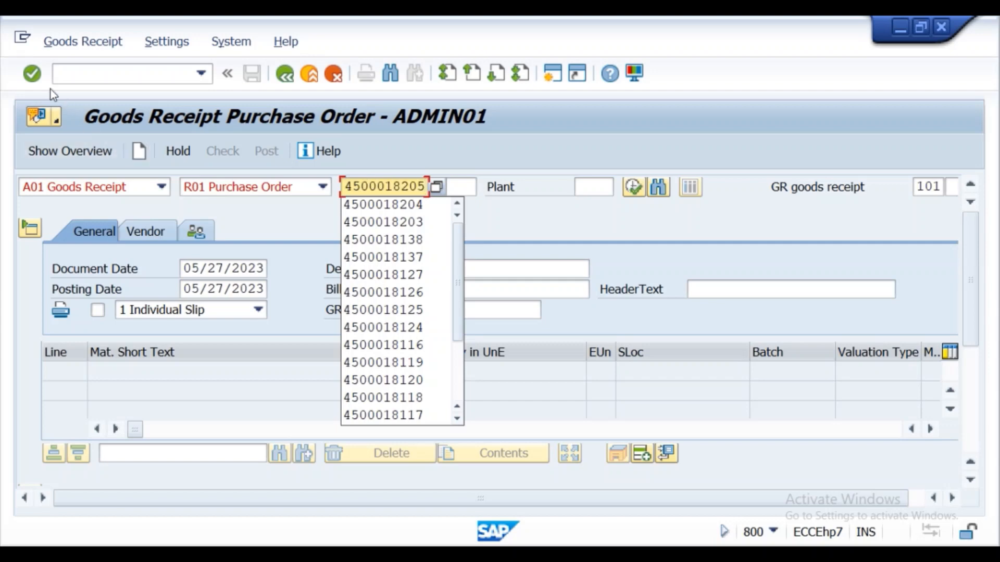
{"action": "left_click", "coordinate": [32, 74]}
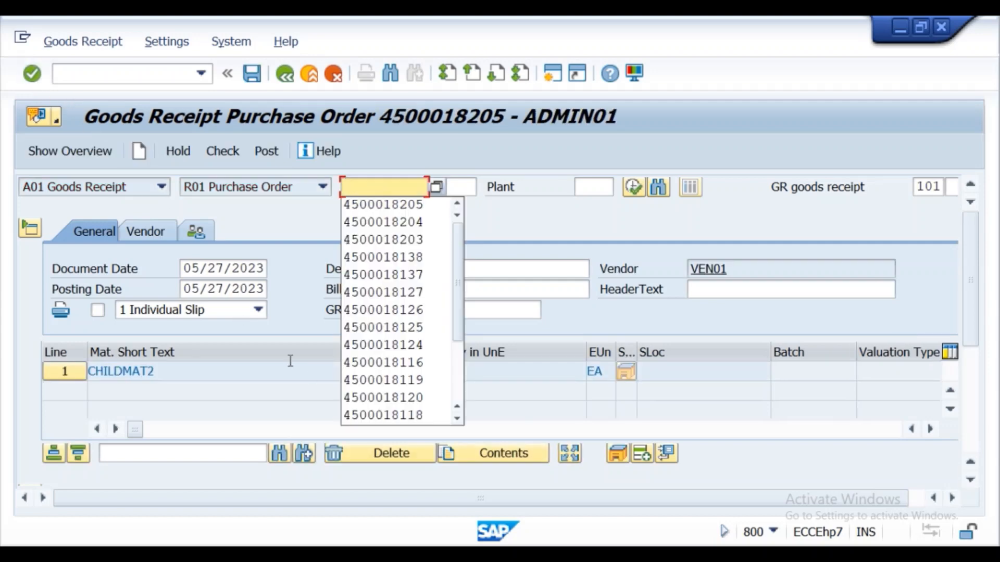
- Assign storage location kss1 to the goods receipt item and mark the item as OK
{"action": "left_click_drag", "start_coordinate": [971, 307], "coordinate": [973, 441]}
{"action": "left_click", "coordinate": [251, 354]}
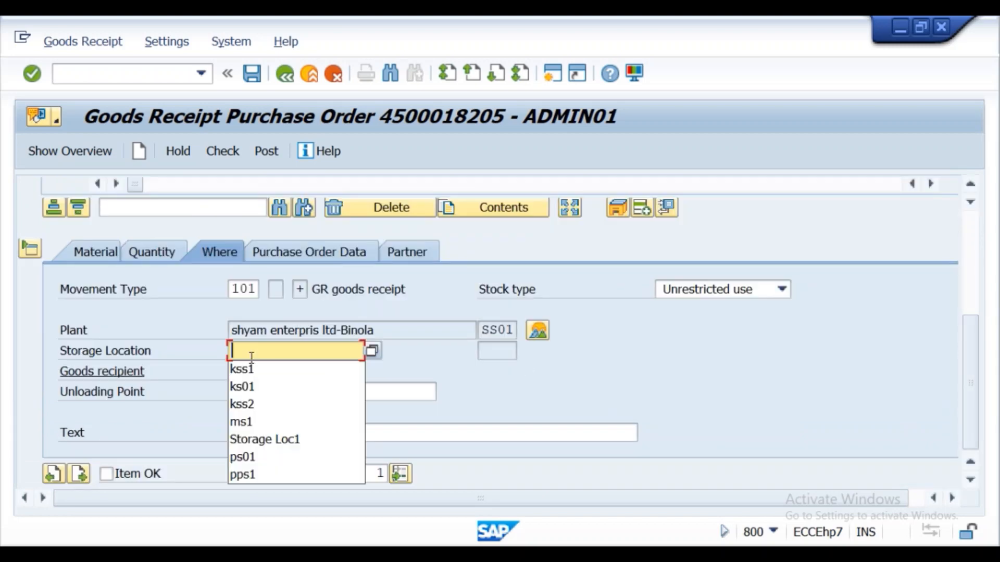
{"action": "left_click", "coordinate": [252, 367]}
{"action": "left_click", "coordinate": [106, 475]}
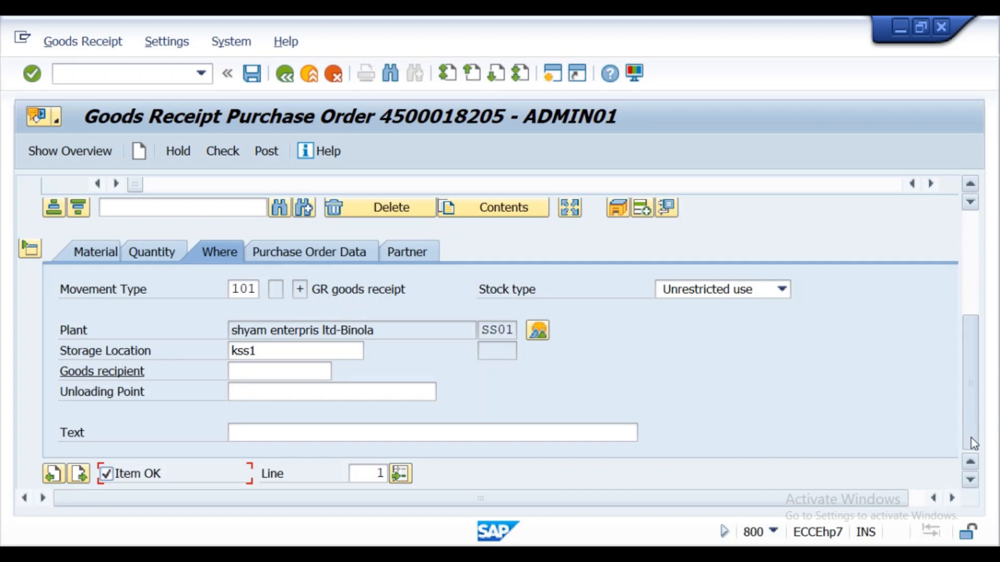
- Check the goods receipt for the CHILDMAT2 purchase order and post it
{"action": "left_click", "coordinate": [222, 151]}
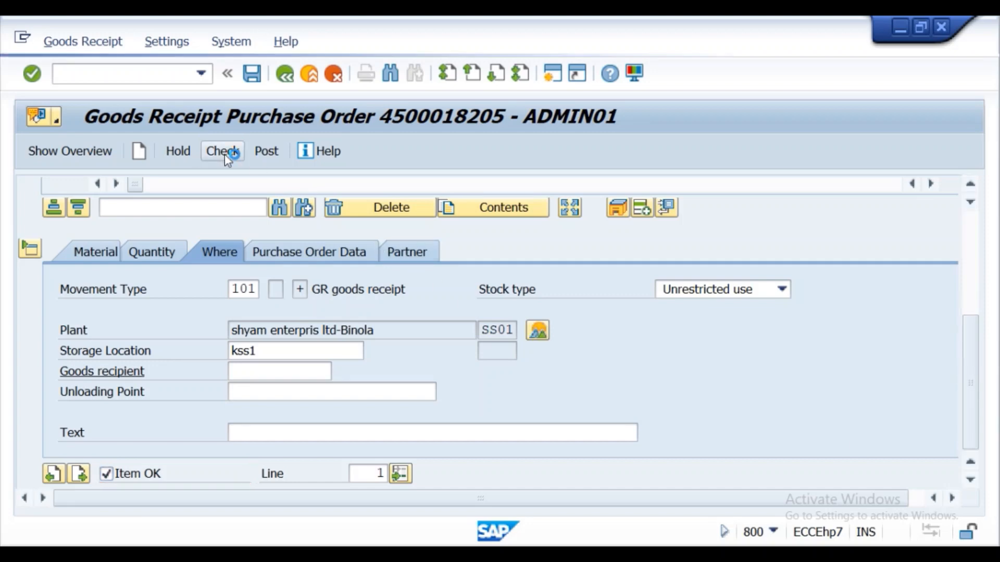
{"action": "left_click", "coordinate": [256, 156]}
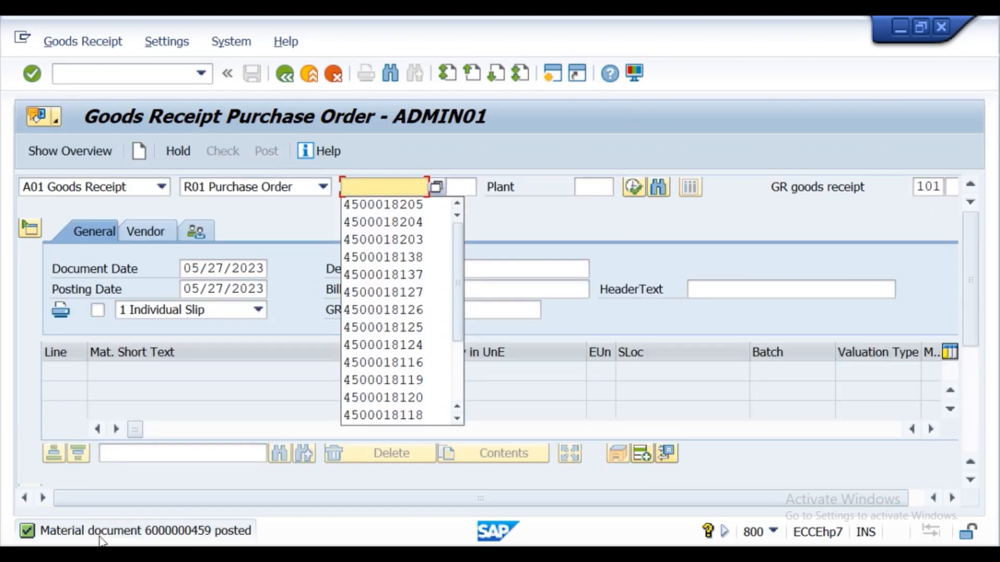
- Switch the goods movement transaction to display mode and load the material document just posted
{"action": "left_click", "coordinate": [108, 73]}
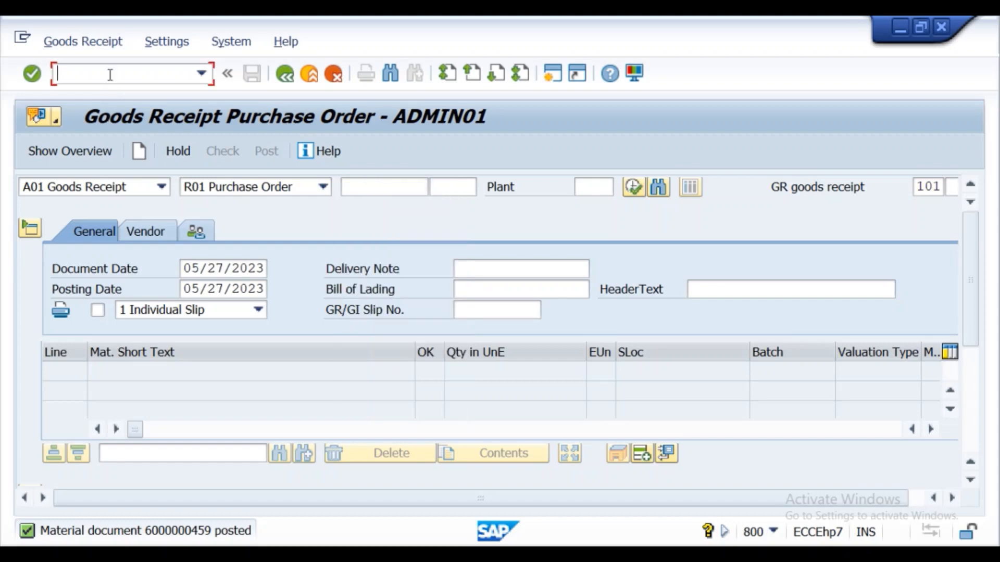
{"action": "left_click", "coordinate": [162, 188]}
{"action": "left_click", "coordinate": [96, 259]}
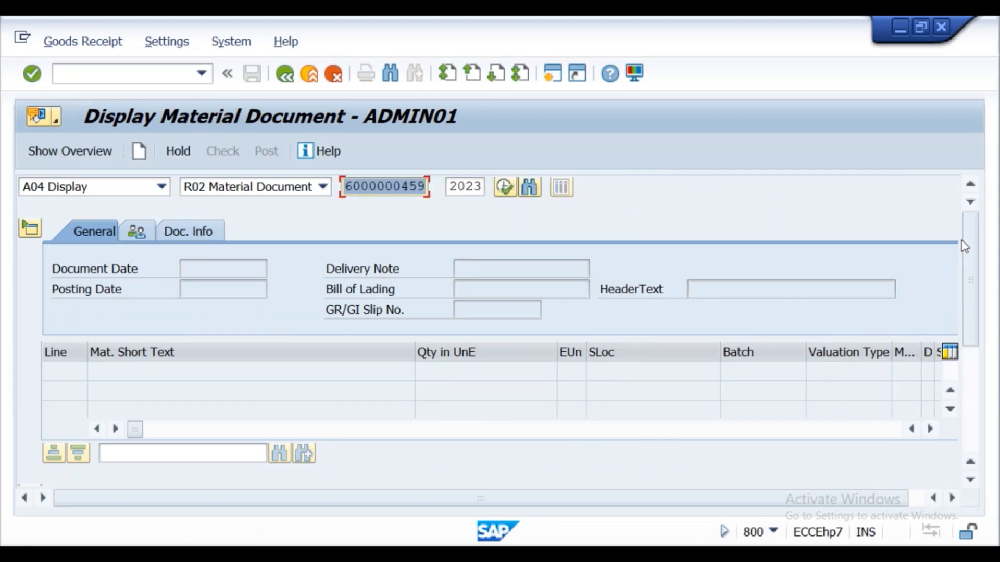
{"action": "left_click_drag", "start_coordinate": [969, 240], "coordinate": [937, 227]}
{"action": "left_click", "coordinate": [32, 73]}
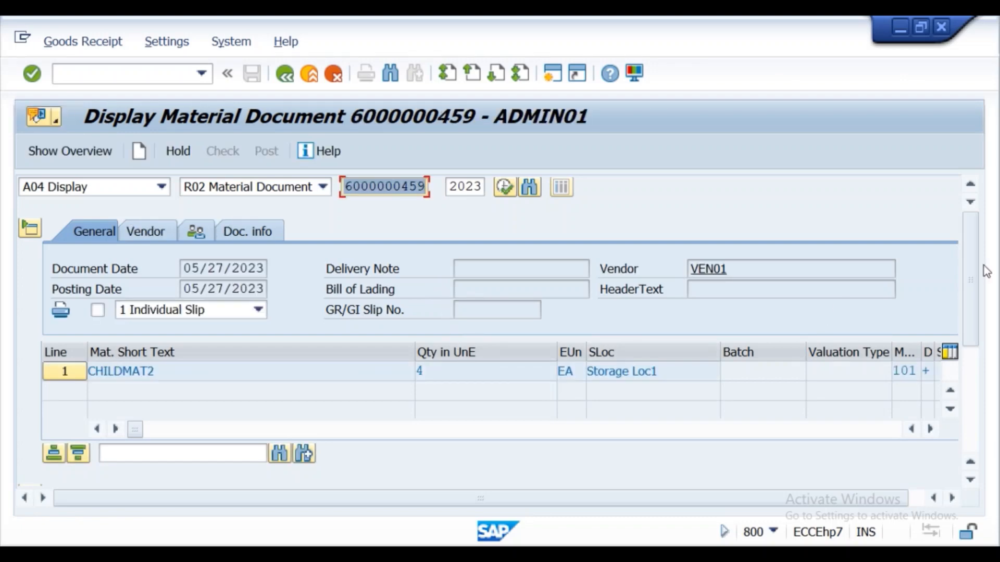
- Review the storage location and quantity details of the CHILDMAT2 item in the displayed material document
{"action": "left_click", "coordinate": [972, 358]}
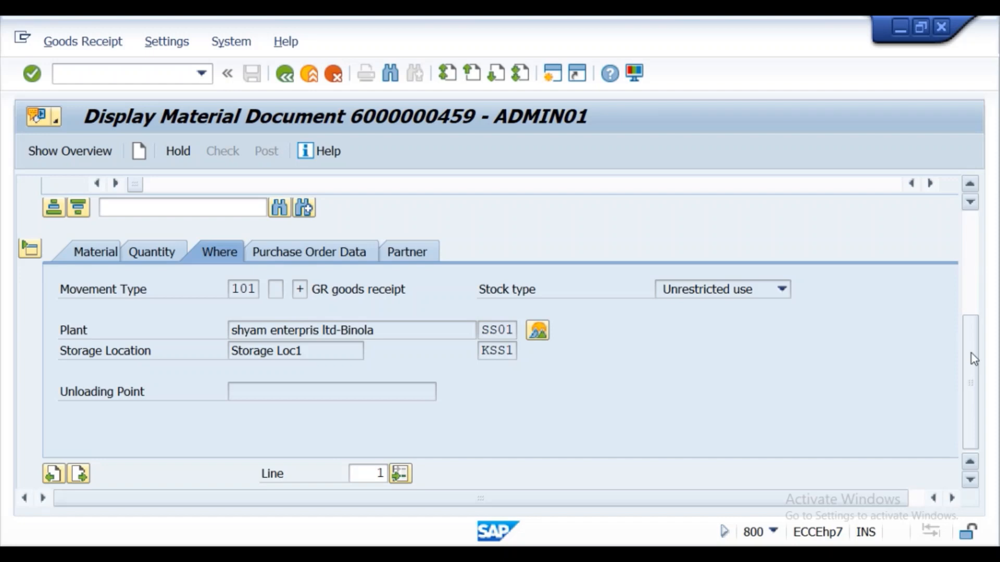
{"action": "left_click", "coordinate": [152, 252]}
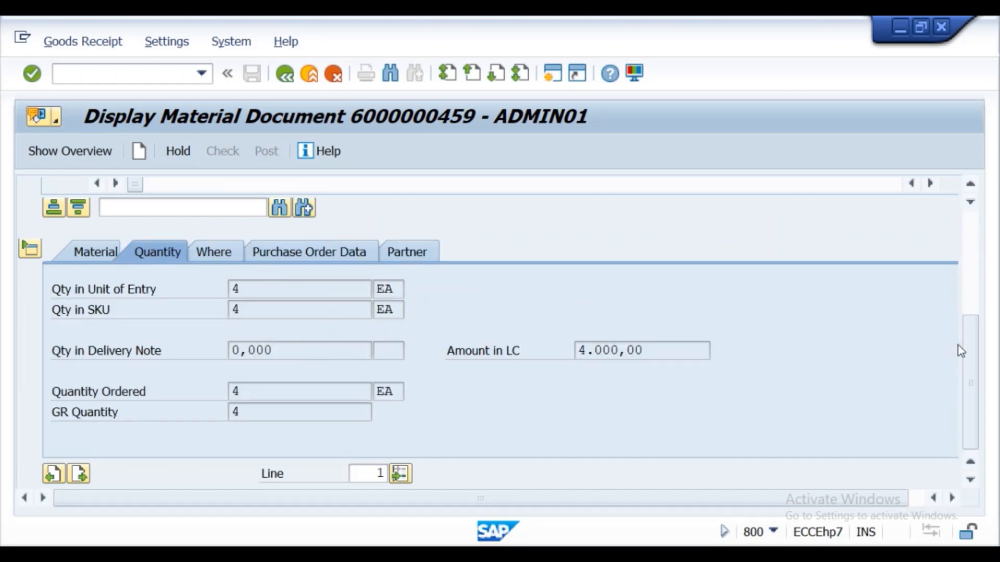
{"action": "left_click_drag", "start_coordinate": [967, 336], "coordinate": [976, 379]}
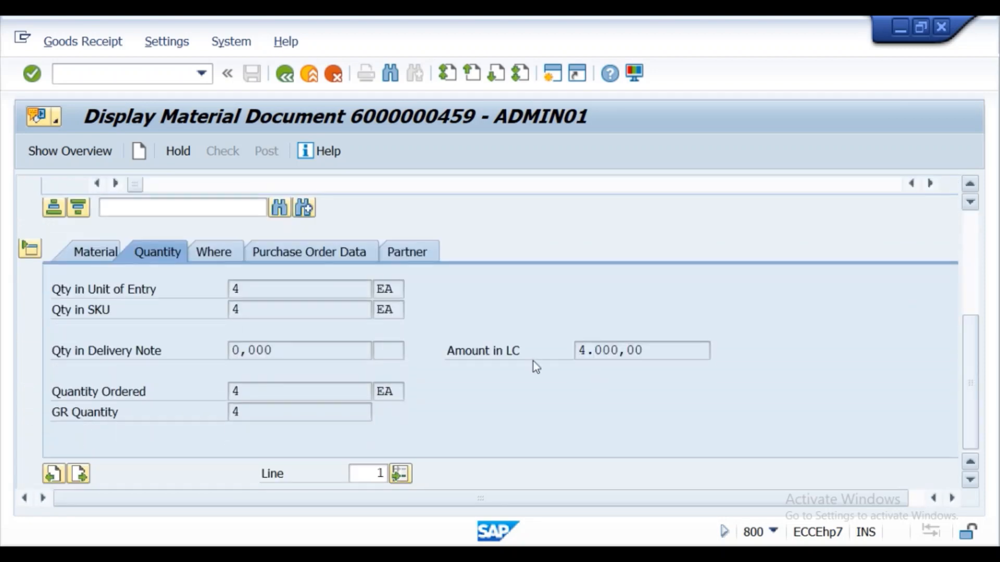
{"action": "left_click", "coordinate": [207, 256]}
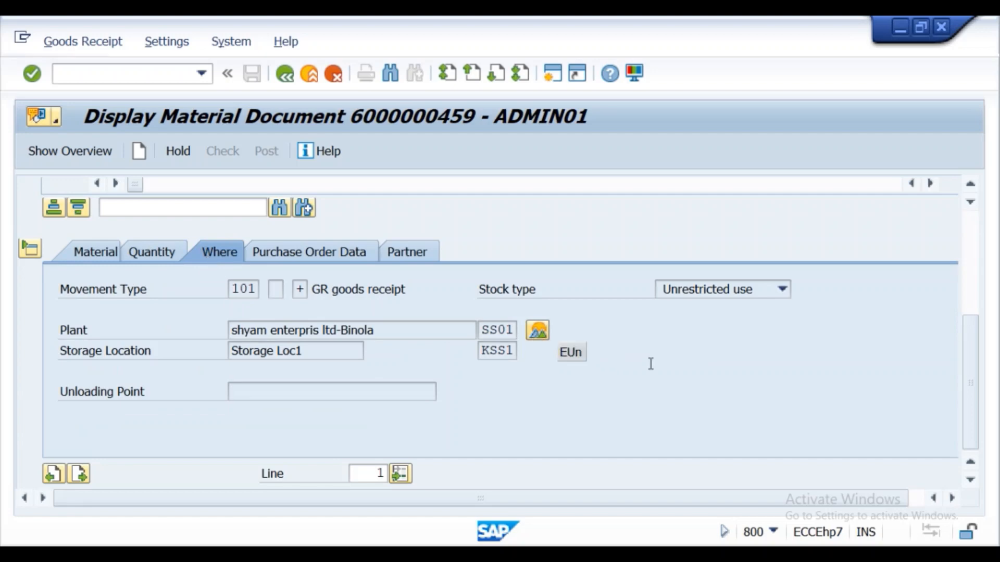
{"action": "scroll", "coordinate": [614, 374], "scroll_direction": "up", "scroll_amount": 5}
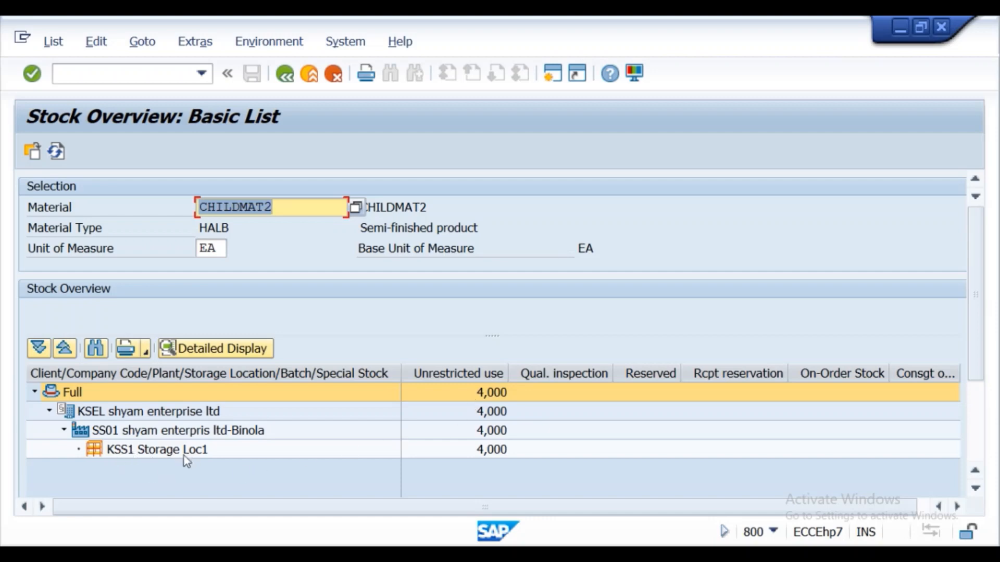
- Leave the CHILDMAT2 stock overview for the SAP Easy Access screen and consult the Word subcontracting notes for the next step
{"action": "left_click", "coordinate": [284, 76]}
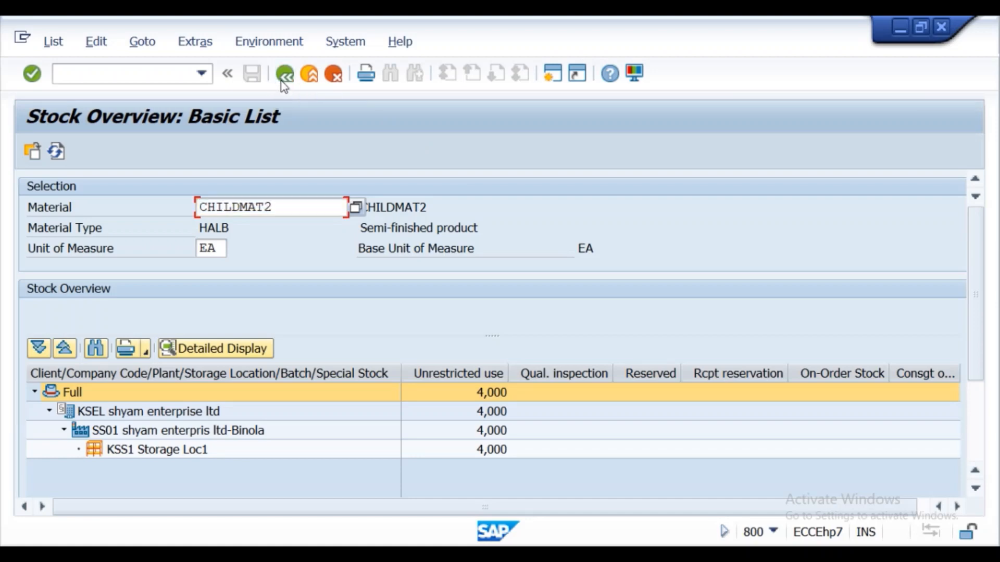
{"action": "left_click", "coordinate": [284, 77]}
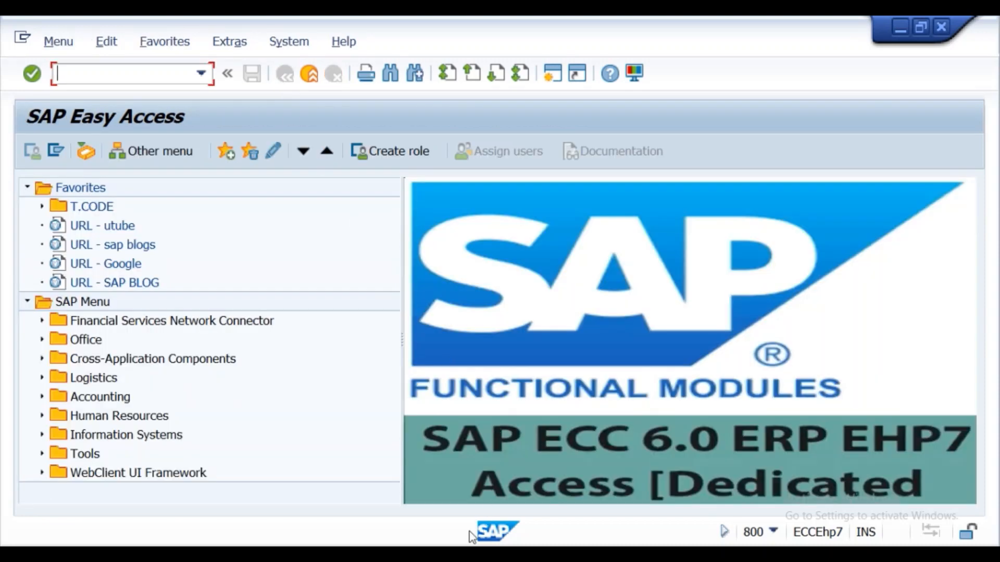
{"action": "left_click", "coordinate": [407, 554]}
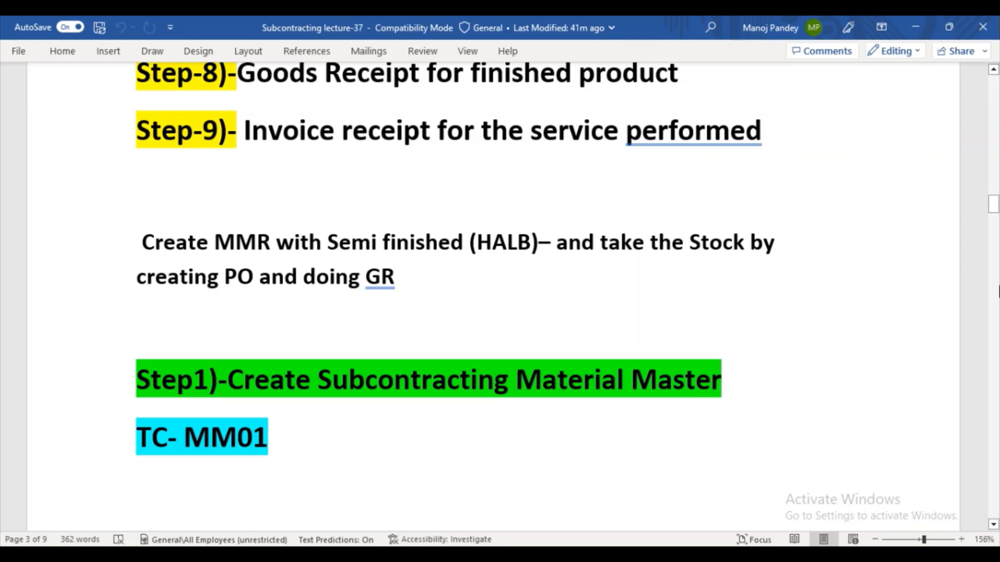
{"action": "mouse_move", "coordinate": [993, 206]}
{"action": "left_mouse_down"}
{"action": "mouse_move", "coordinate": [995, 195]}
{"action": "mouse_move", "coordinate": [995, 211]}
{"action": "left_mouse_up"}
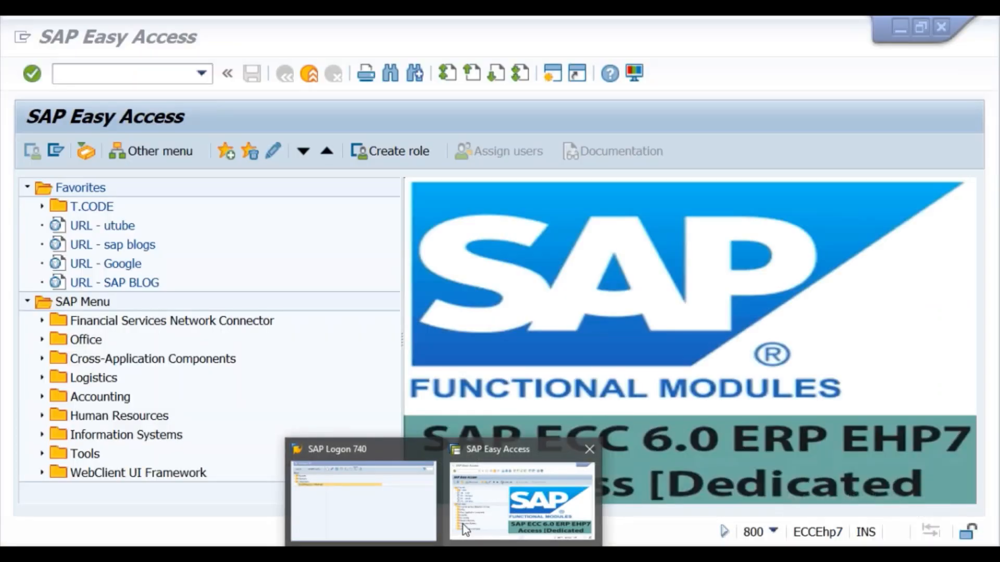
- Switch back to SAP and start the material creation transaction with the command mm01
{"action": "left_click", "coordinate": [464, 524]}
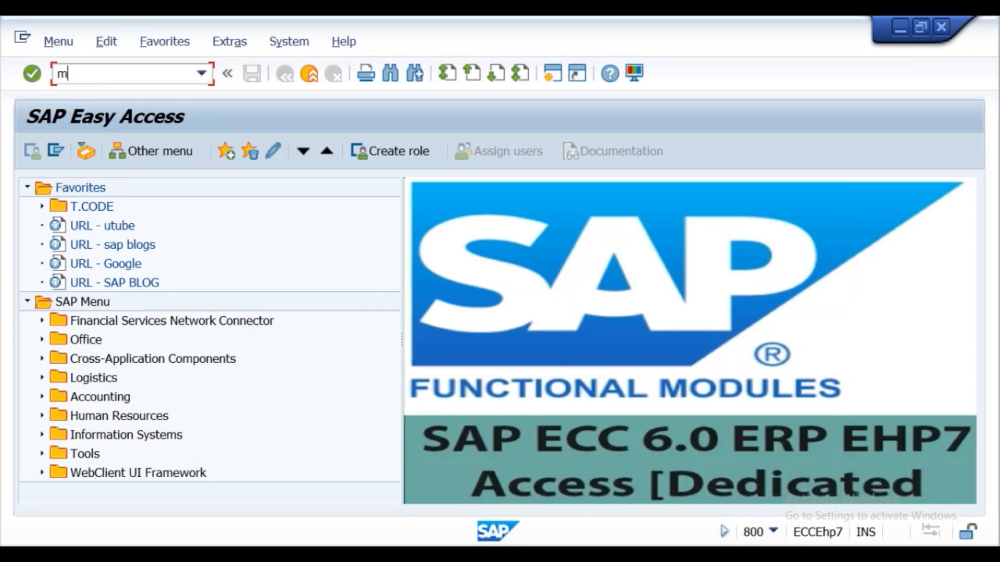
{"action": "type", "text": "mm01"}
{"action": "key", "text": "Return"}
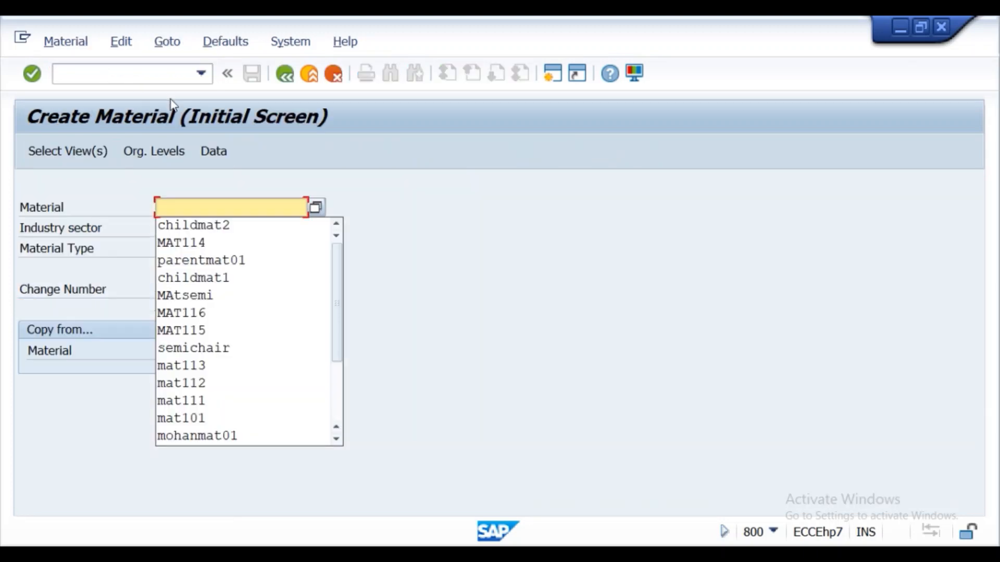
- Enter parentmat2 as the new material and choose FERT Finished product as its material type
{"action": "left_click", "coordinate": [187, 207]}
{"action": "type", "text": "pare"}
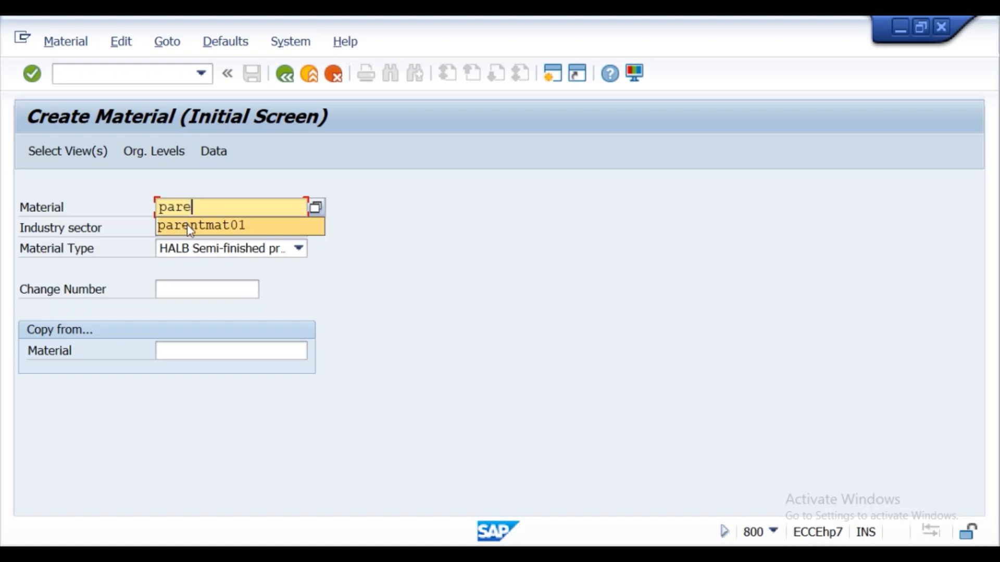
{"action": "left_click", "coordinate": [187, 225]}
{"action": "key", "text": "BackSpace"}
{"action": "key", "text": "BackSpace"}
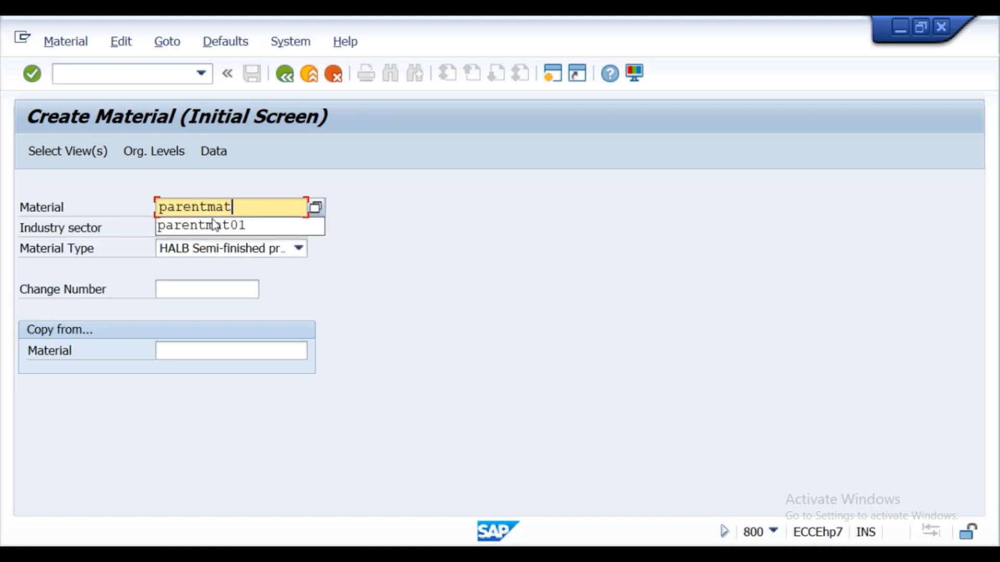
{"action": "type", "text": "2"}
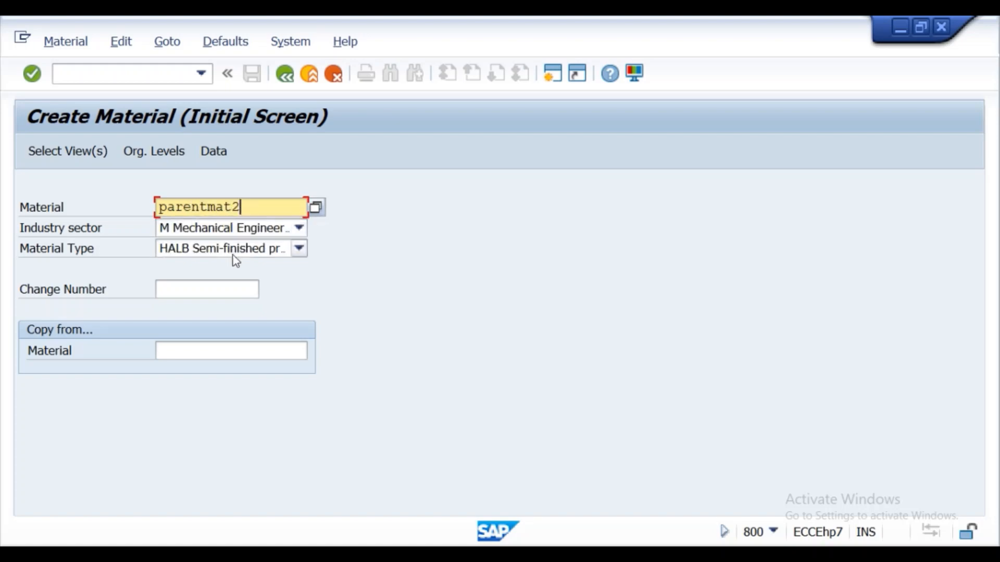
{"action": "left_click", "coordinate": [299, 249]}
{"action": "key", "text": "f"}
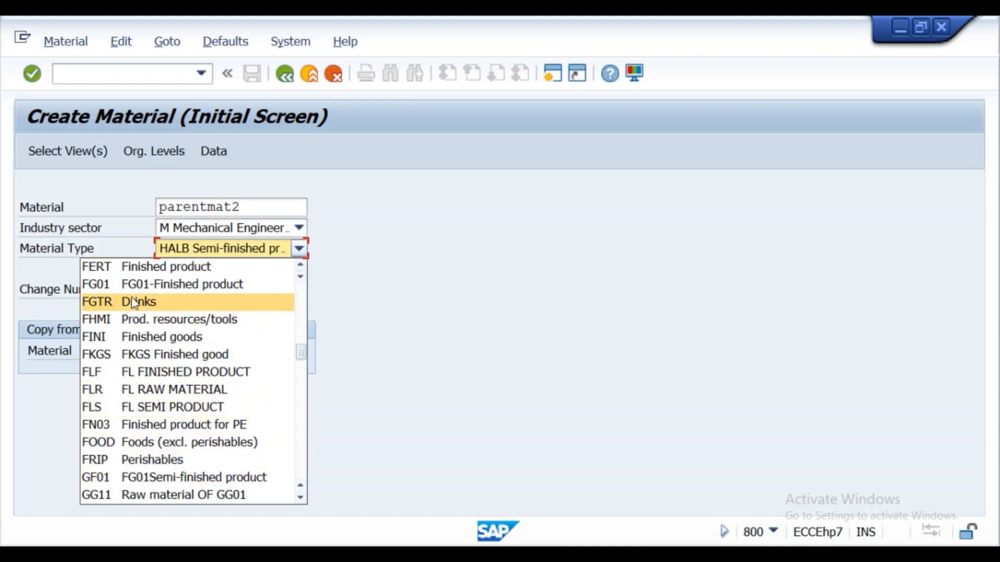
{"action": "left_click", "coordinate": [136, 267]}
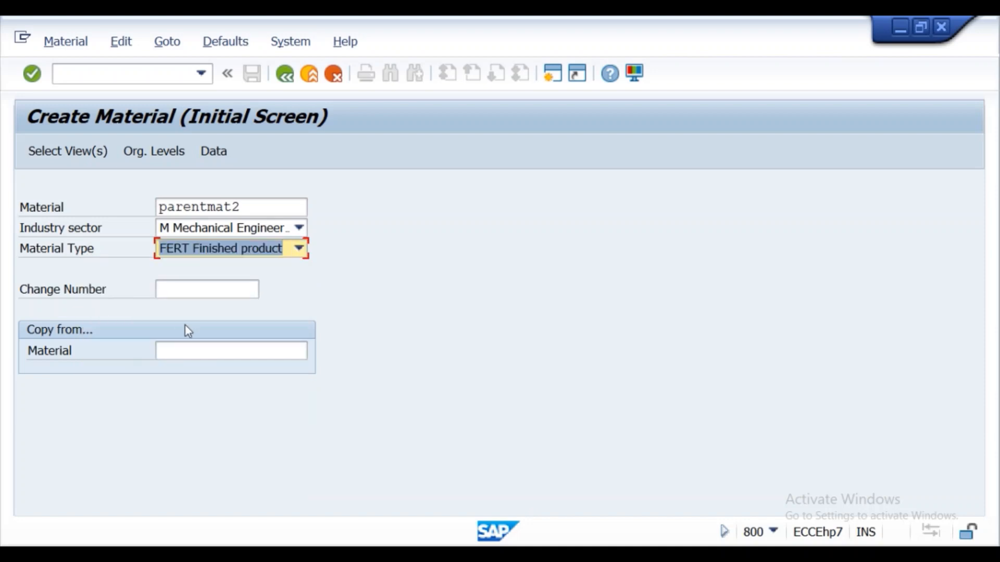
- Select the views Basic Data 1, Purchasing, General Plant Data / Storage 1 and Accounting 1 for the new material
{"action": "left_click", "coordinate": [68, 154]}
{"action": "left_click", "coordinate": [345, 104]}
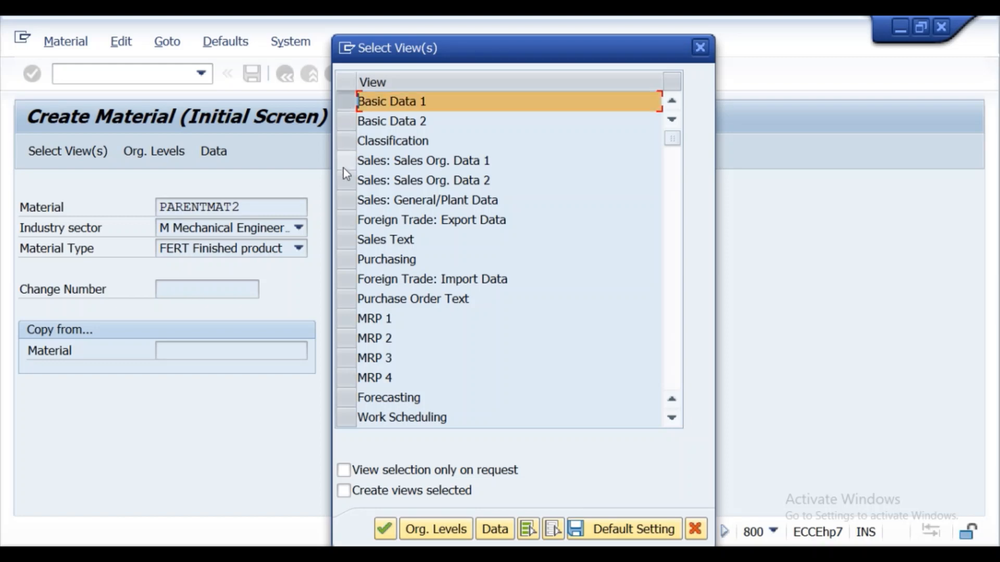
{"action": "left_click", "coordinate": [343, 261]}
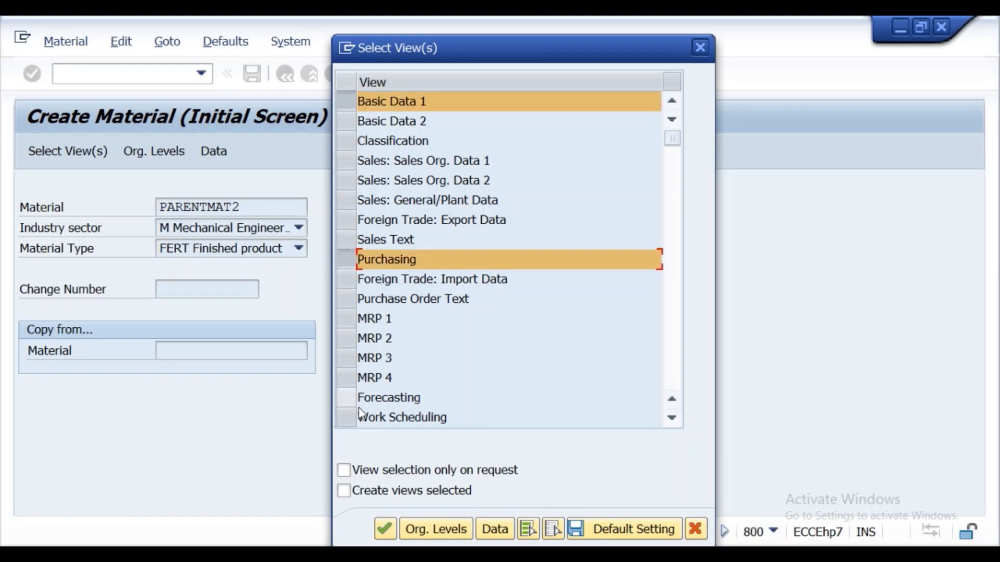
{"action": "scroll", "coordinate": [669, 424], "scroll_direction": "down", "scroll_amount": 5}
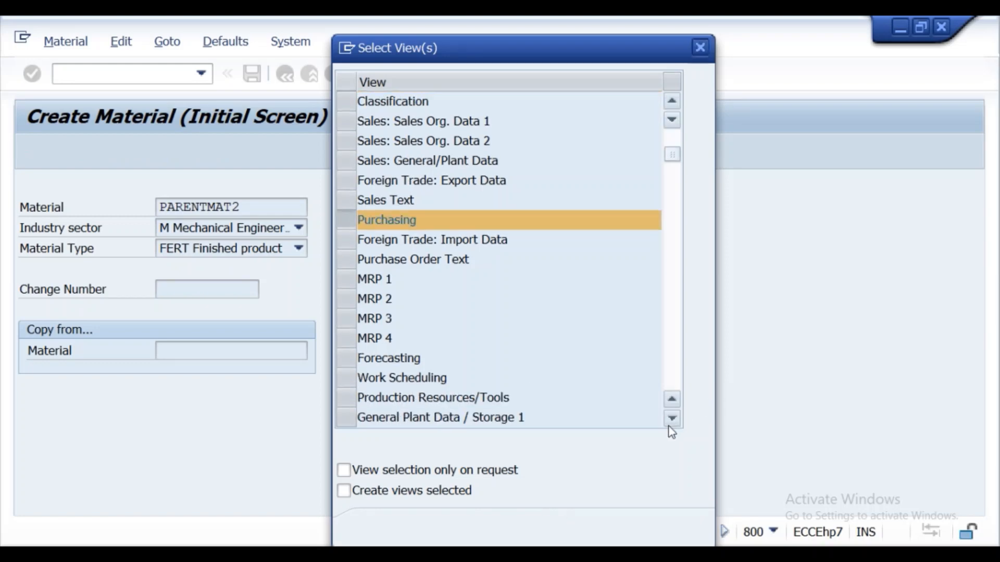
{"action": "left_click", "coordinate": [359, 362]}
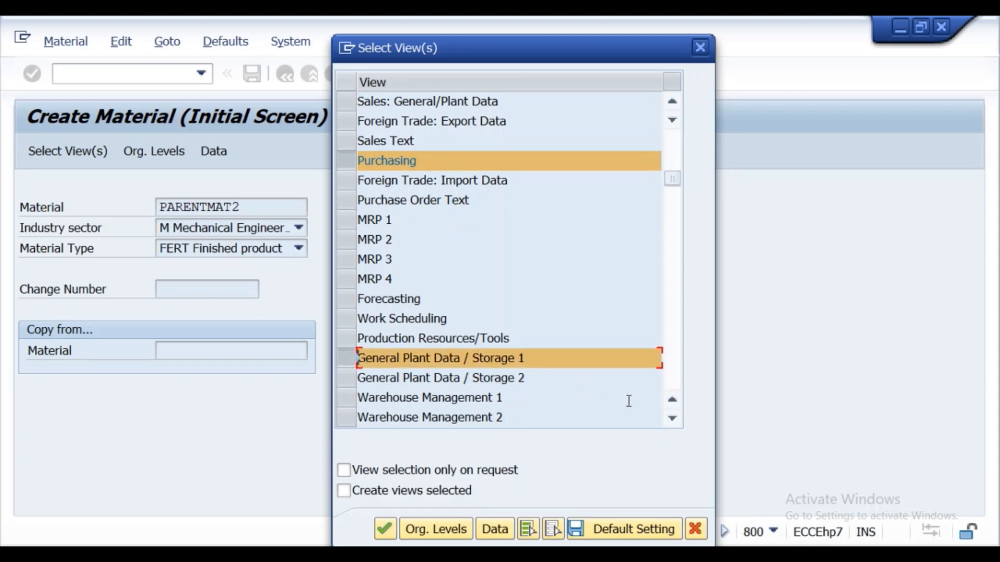
{"action": "left_click", "coordinate": [670, 423]}
{"action": "left_click", "coordinate": [670, 423]}
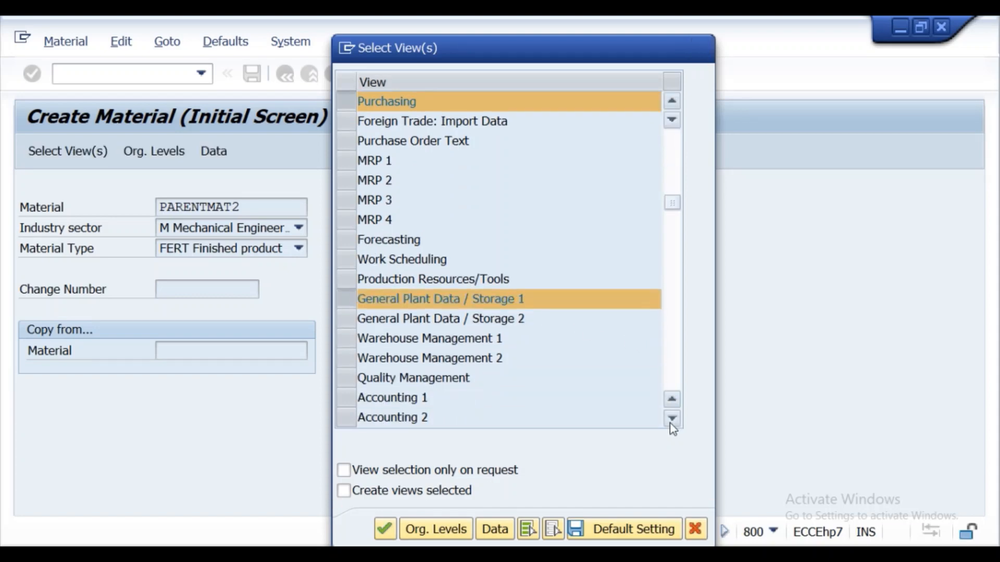
{"action": "left_click", "coordinate": [670, 423]}
{"action": "left_click", "coordinate": [361, 357]}
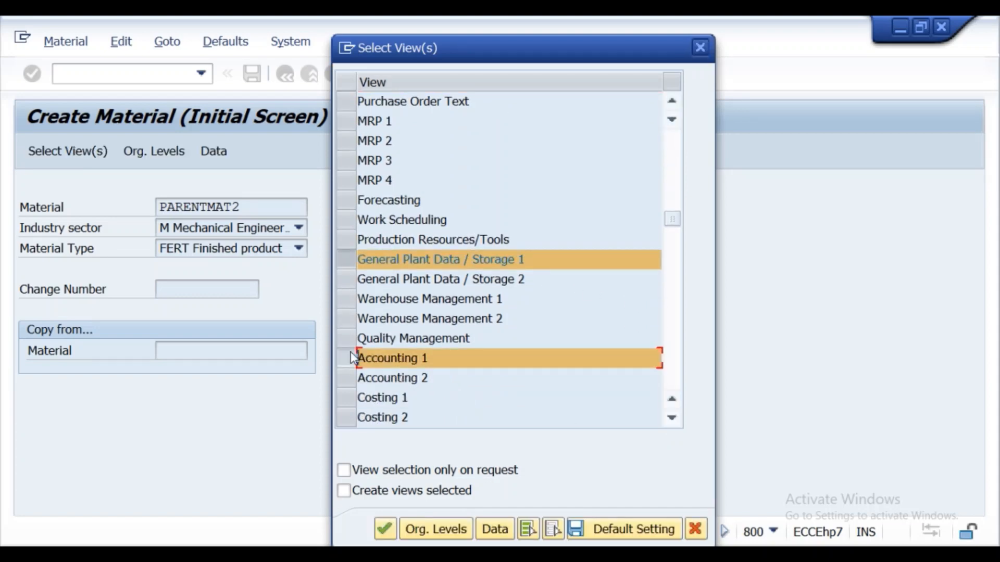
- Set the organizational levels to plant ss01 and storage location kss1 and confirm them
{"action": "left_click", "coordinate": [448, 529]}
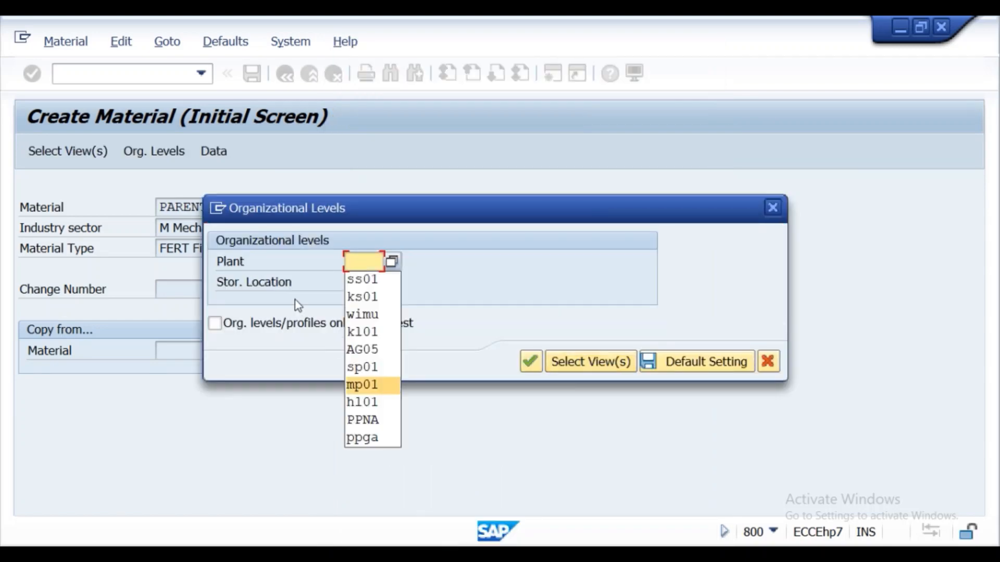
{"action": "left_click", "coordinate": [360, 279]}
{"action": "left_click", "coordinate": [360, 281]}
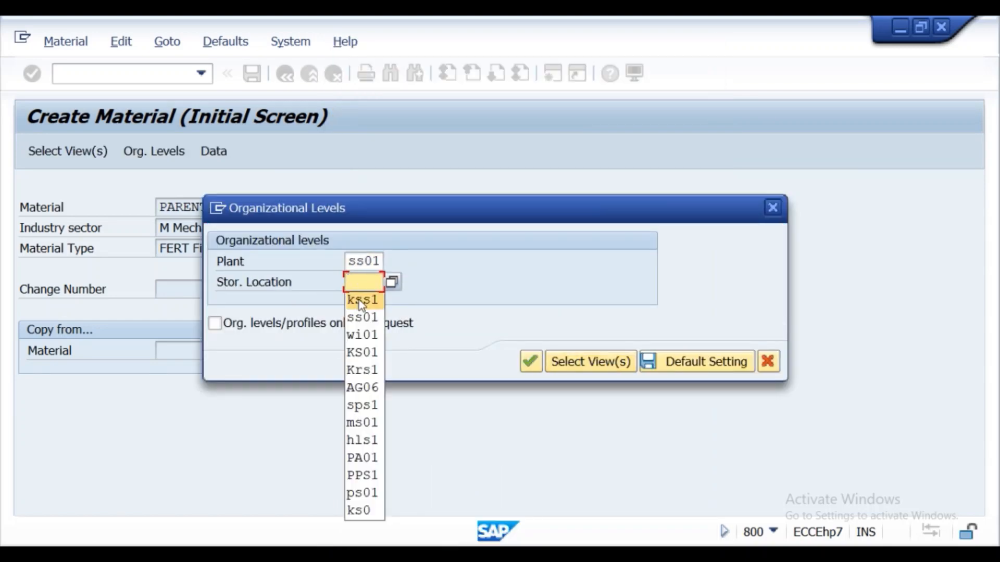
{"action": "left_click", "coordinate": [358, 300]}
{"action": "left_click", "coordinate": [530, 361]}
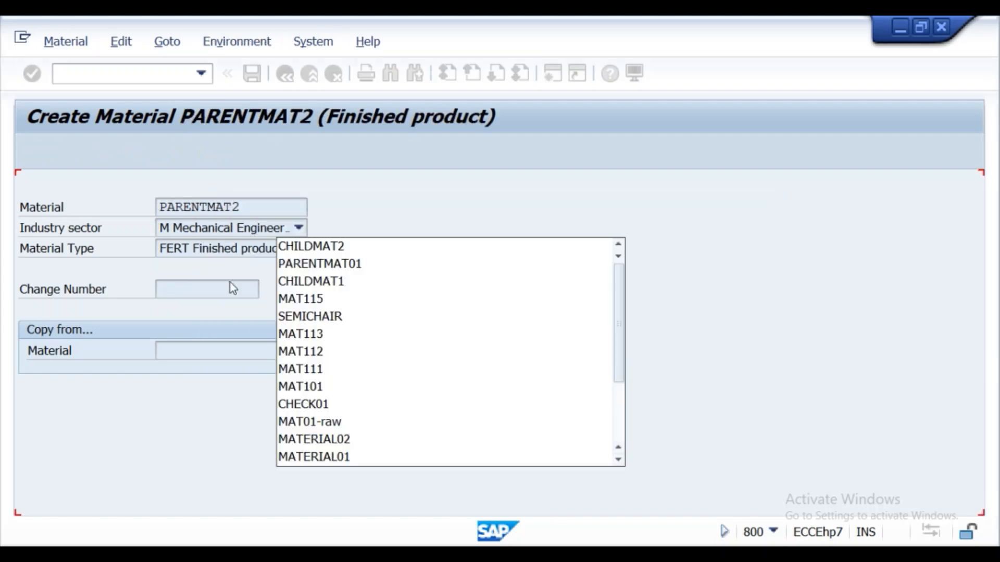
- Copy the material number PARENTMAT2 into the description and set the base unit of measure to EA
{"action": "left_click_drag", "start_coordinate": [202, 228], "coordinate": [113, 224]}
{"action": "key", "text": "ctrl+c"}
{"action": "left_click", "coordinate": [113, 225]}
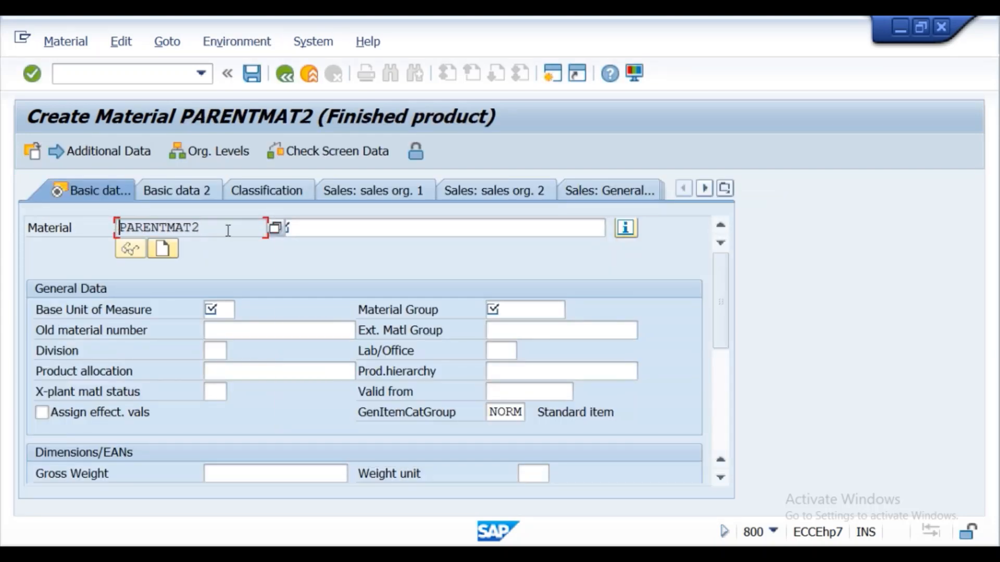
{"action": "left_click", "coordinate": [302, 229]}
{"action": "key", "text": "ctrl+v"}
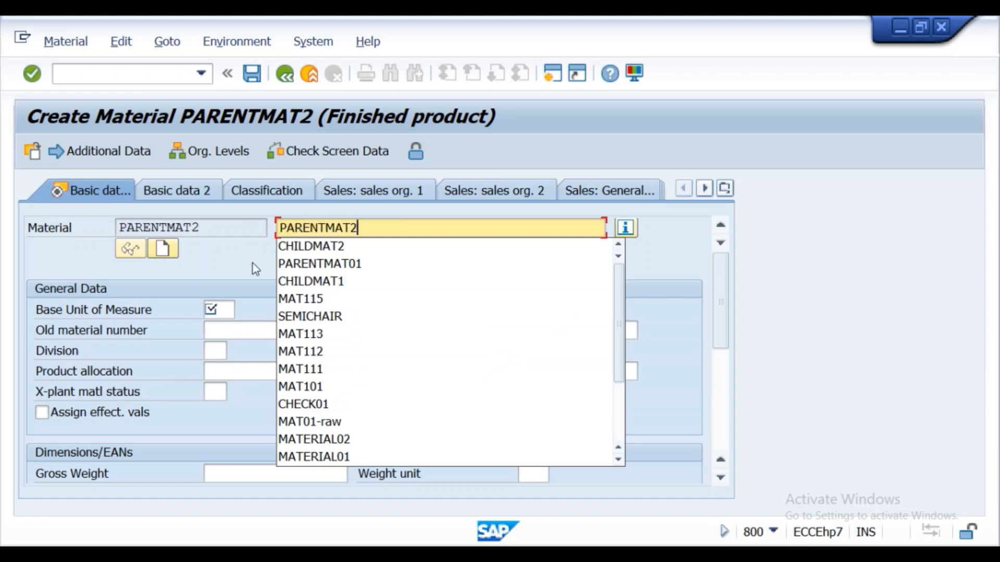
{"action": "left_click", "coordinate": [224, 309]}
{"action": "left_click", "coordinate": [218, 328]}
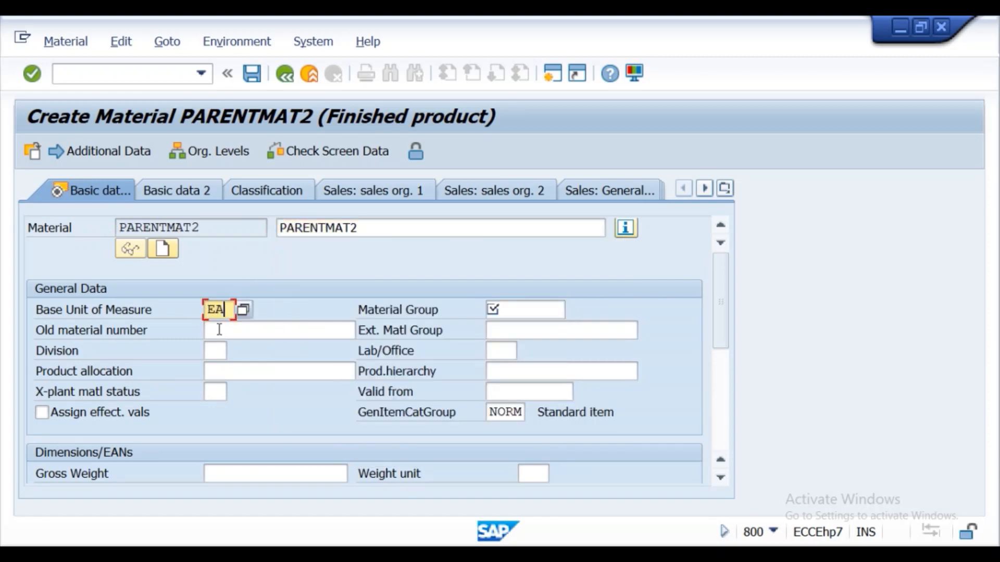
- Set the material group to 0001 and advance through the Purchasing and plant data views to Accounting 1
{"action": "left_click", "coordinate": [551, 307]}
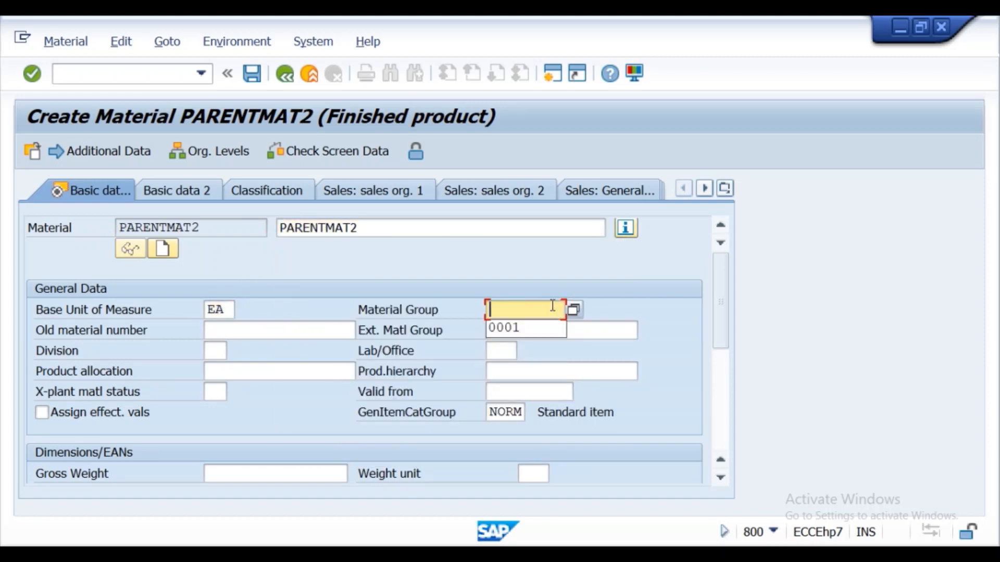
{"action": "left_click", "coordinate": [543, 327]}
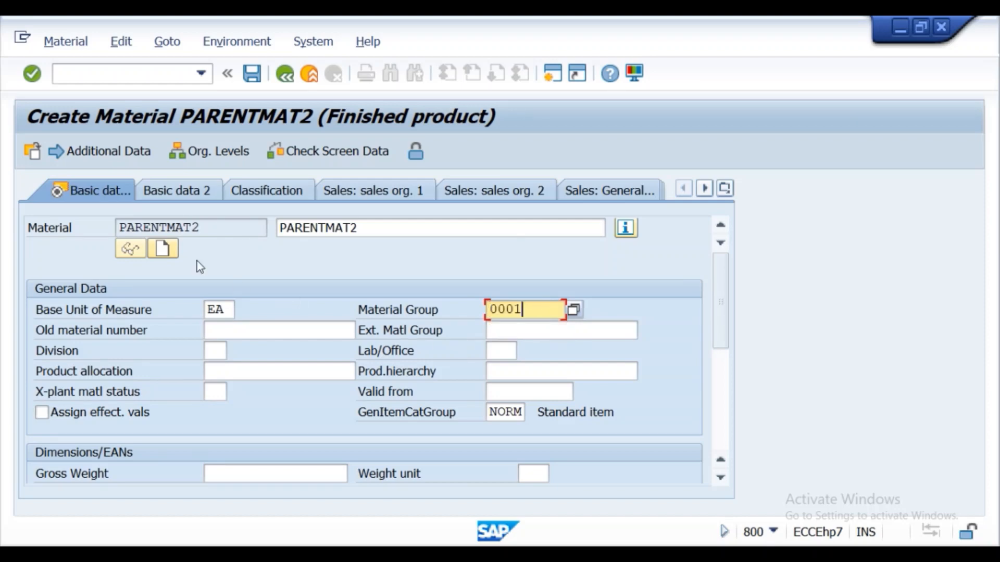
{"action": "left_click", "coordinate": [31, 74]}
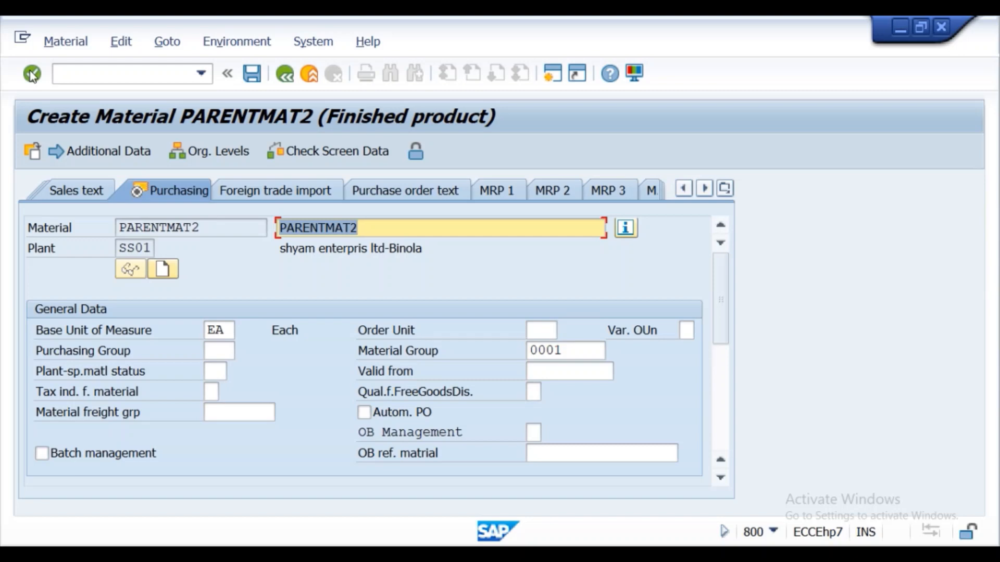
{"action": "left_click", "coordinate": [31, 74]}
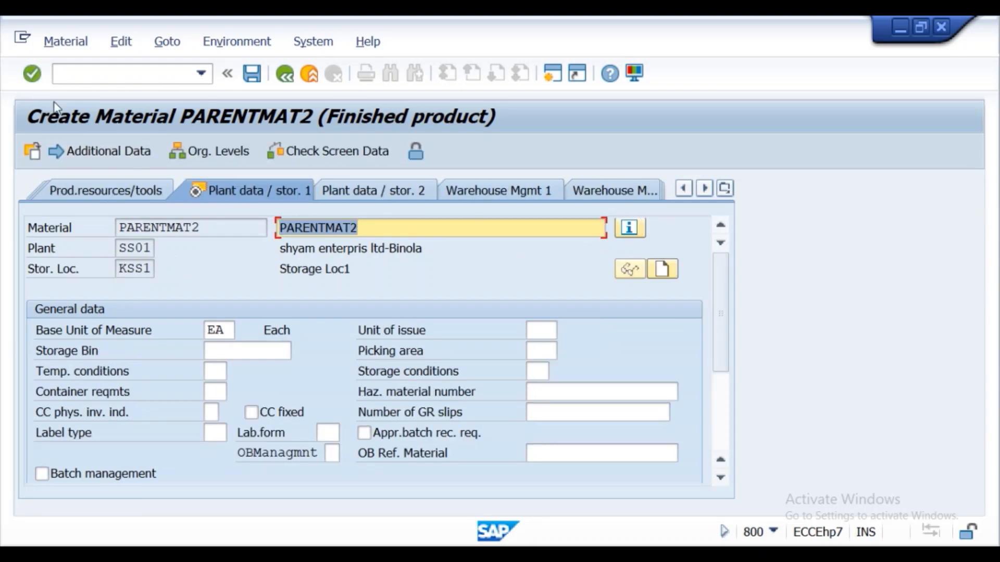
{"action": "left_click", "coordinate": [38, 78]}
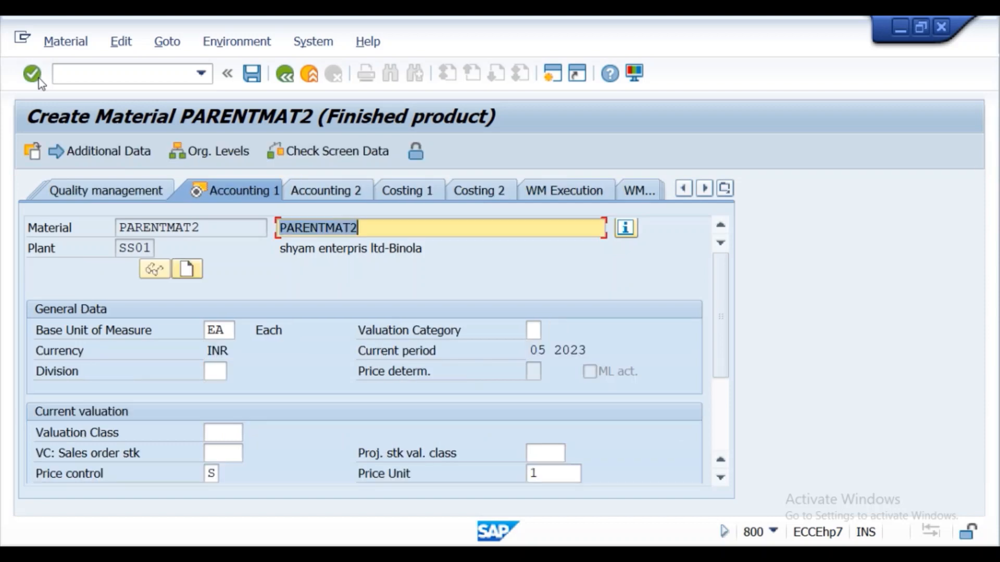
- Set the valuation class to 7920 Finished products and the price control to V for PARENTMAT2
{"action": "left_click", "coordinate": [219, 433]}
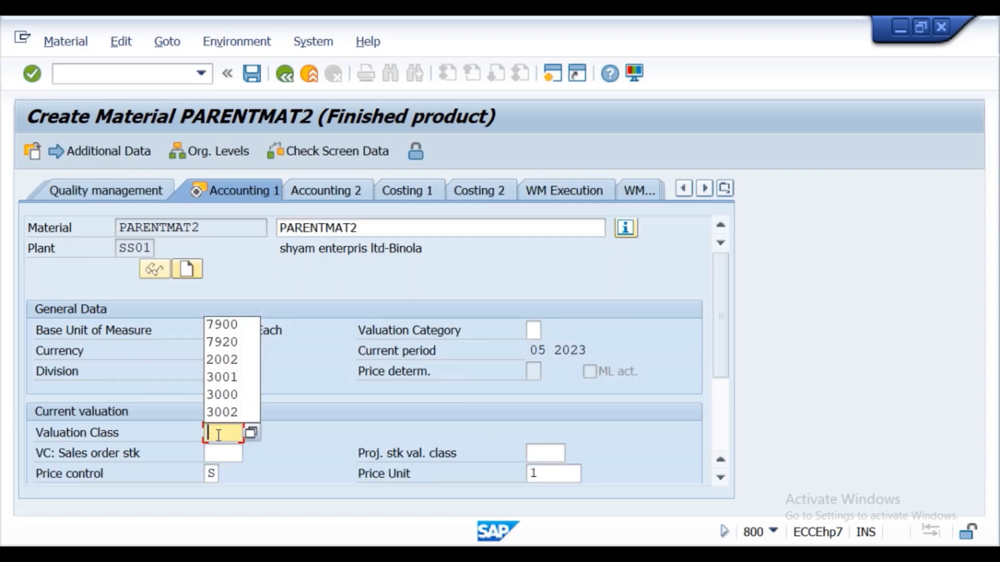
{"action": "left_click", "coordinate": [250, 433]}
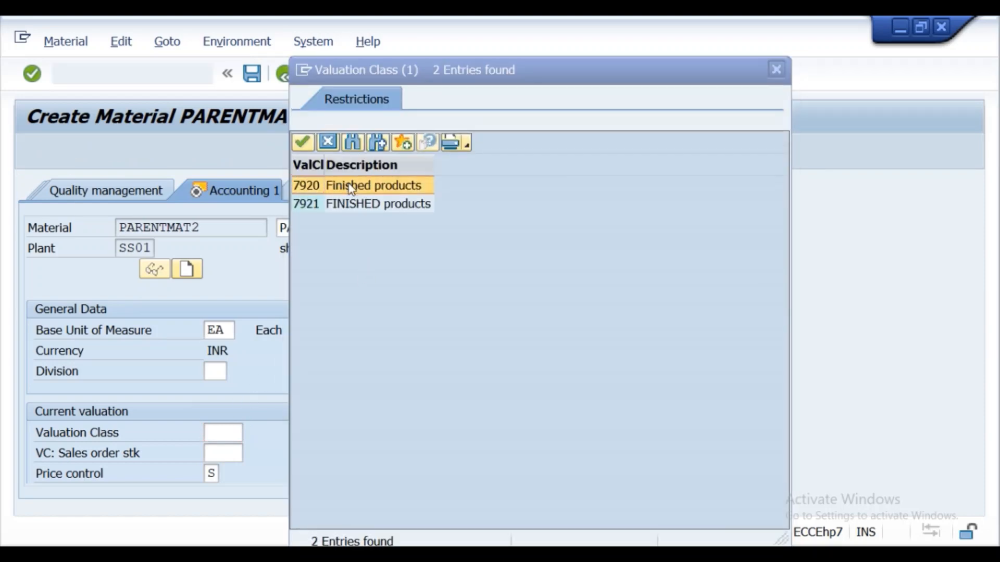
{"action": "double_click", "coordinate": [350, 186]}
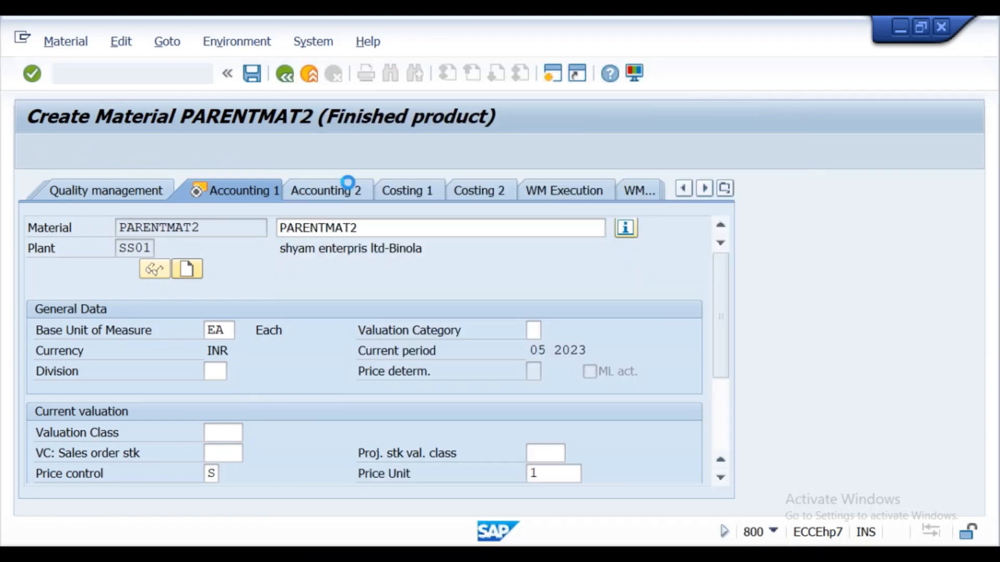
{"action": "left_click", "coordinate": [214, 474]}
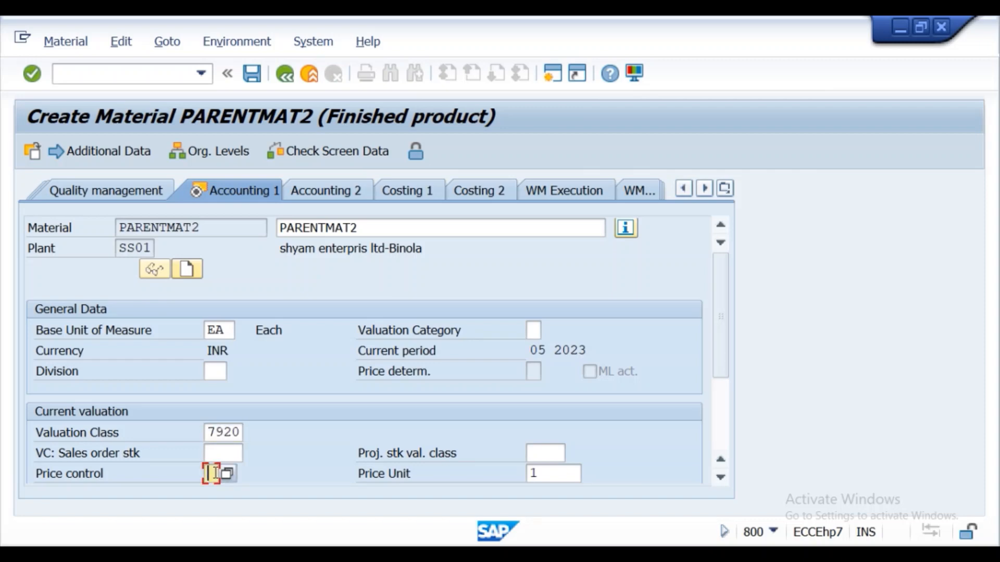
{"action": "type", "text": "V"}
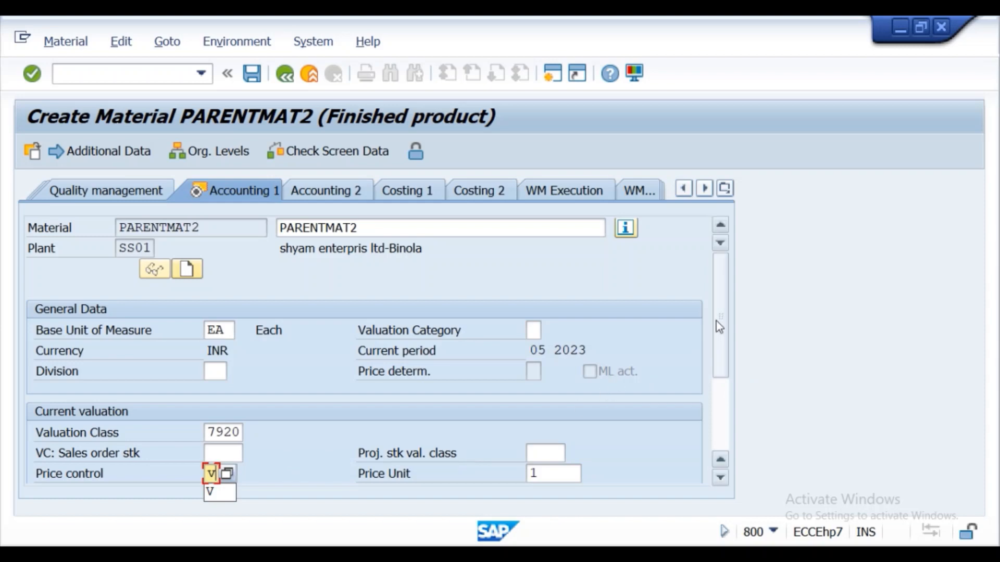
- Set the moving price to 1000 and save the new material PARENTMAT2
{"action": "left_click_drag", "start_coordinate": [720, 326], "coordinate": [729, 375]}
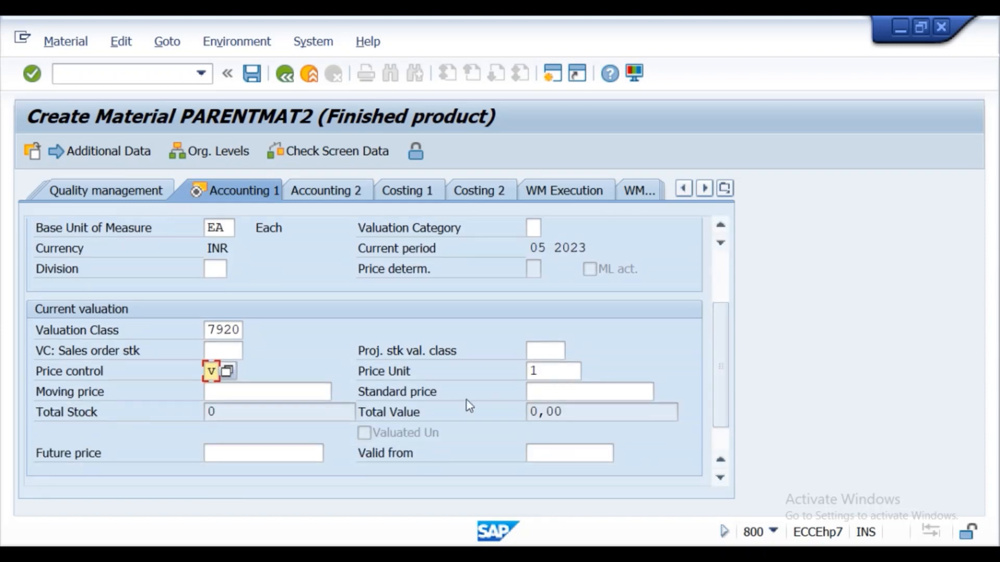
{"action": "left_click", "coordinate": [230, 397]}
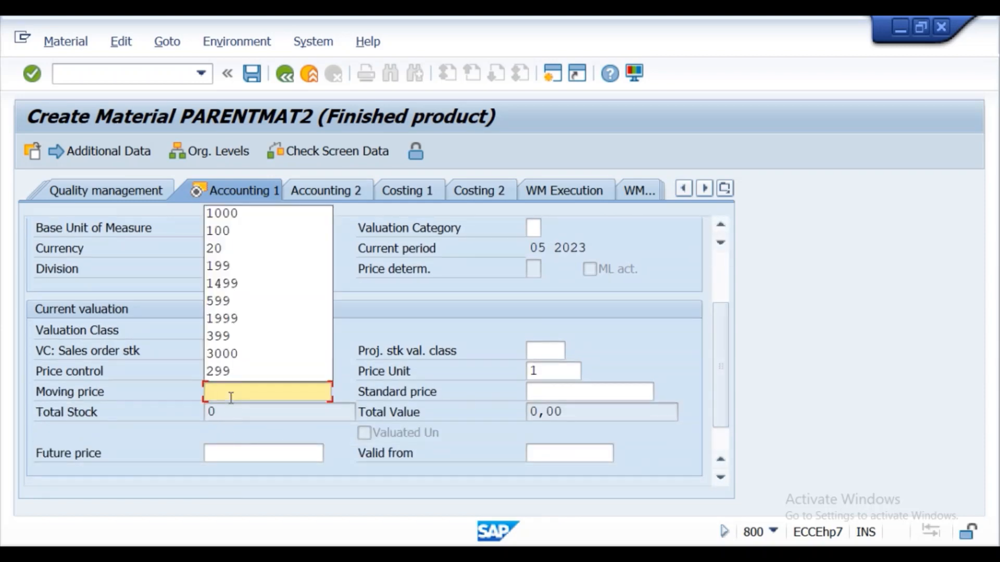
{"action": "type", "text": "100"}
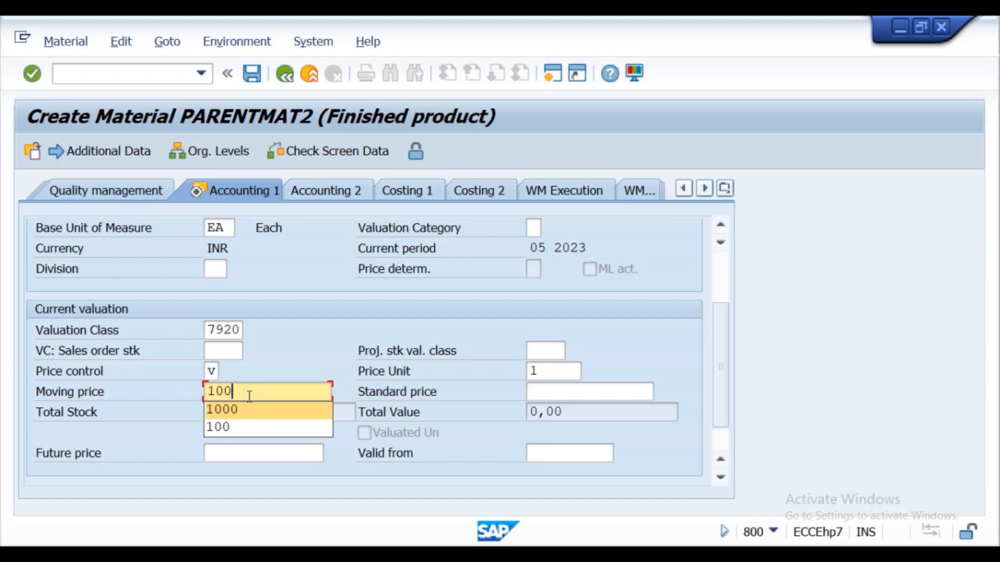
{"action": "type", "text": "0"}
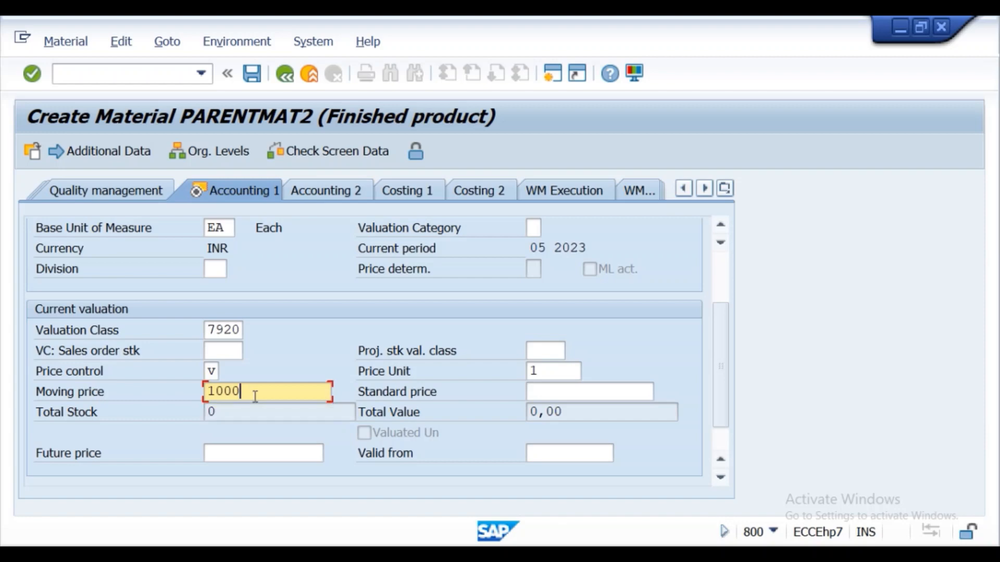
{"action": "left_click", "coordinate": [32, 74]}
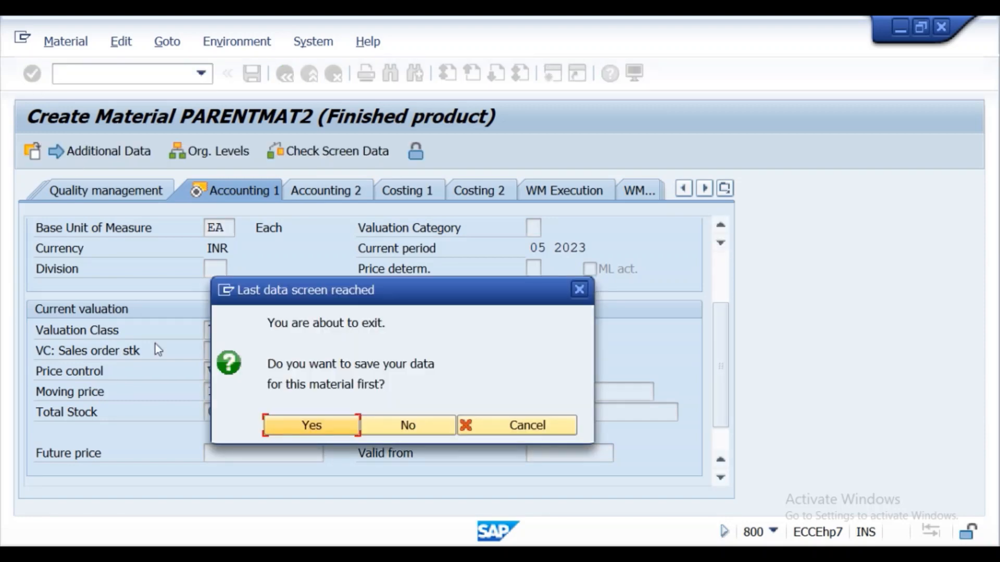
{"action": "left_click", "coordinate": [278, 429]}
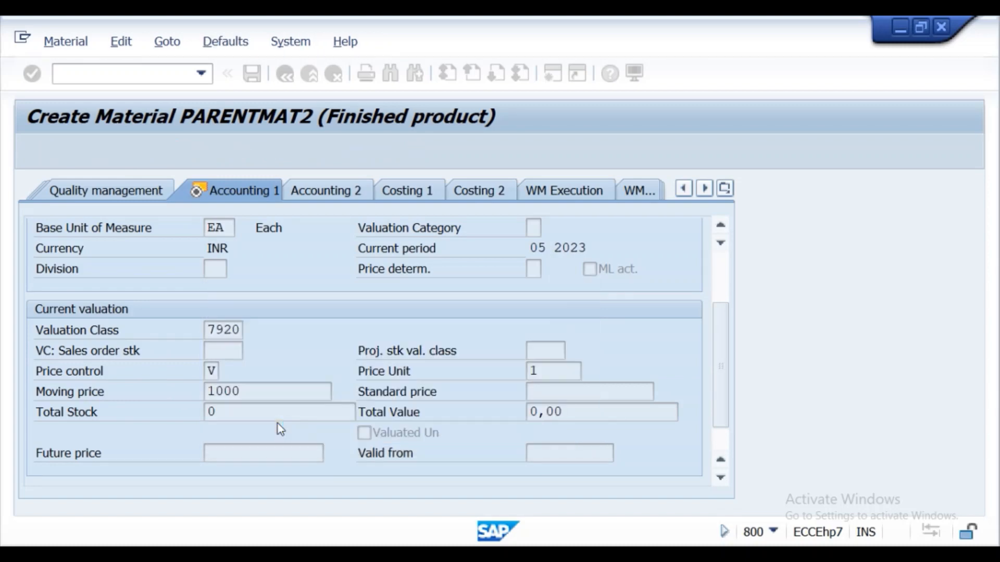
- Copy the message text "Material PARENTMAT2 created" onto a new line below the purchase order entry in the Notepad notes
{"action": "double_click", "coordinate": [158, 531]}
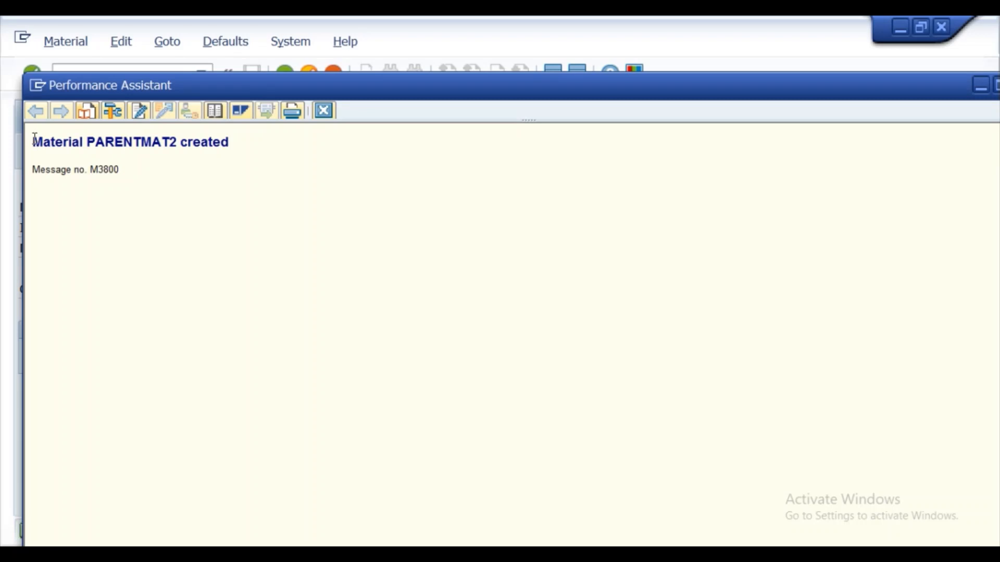
{"action": "left_click_drag", "start_coordinate": [33, 142], "coordinate": [193, 143]}
{"action": "key", "text": "ctrl+c"}
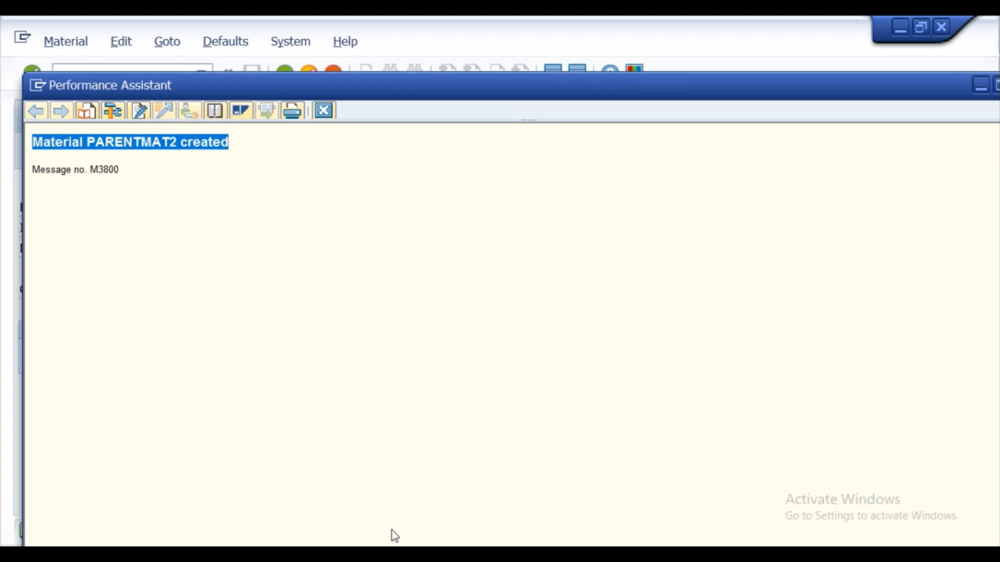
{"action": "left_click", "coordinate": [479, 555]}
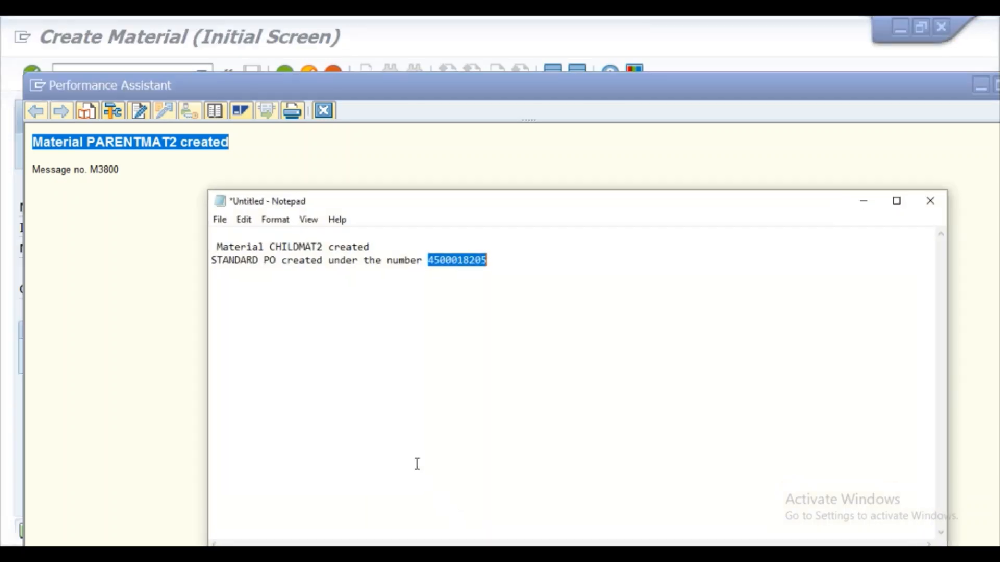
{"action": "left_click", "coordinate": [509, 262]}
{"action": "key", "text": "Return"}
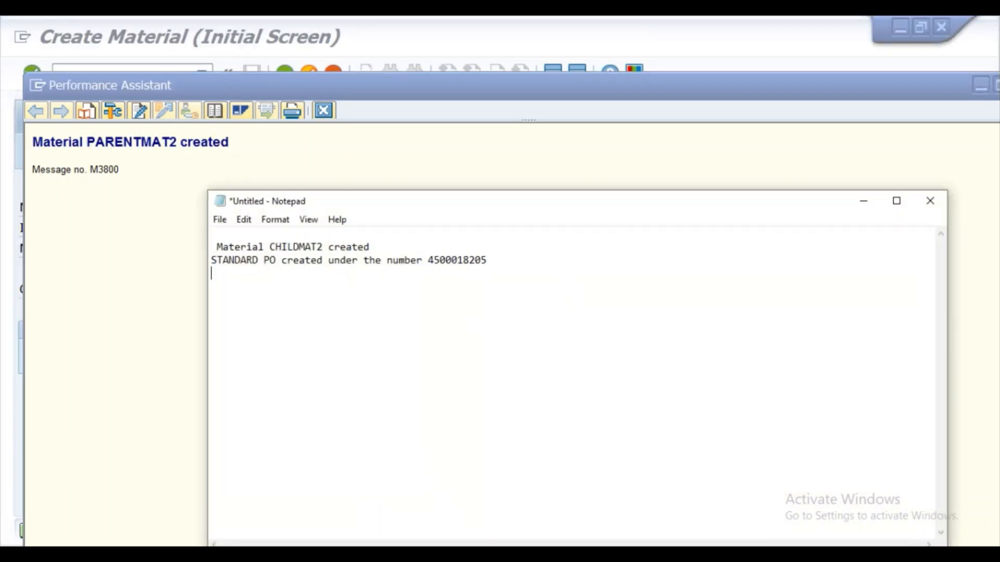
{"action": "key", "text": "ctrl+v"}
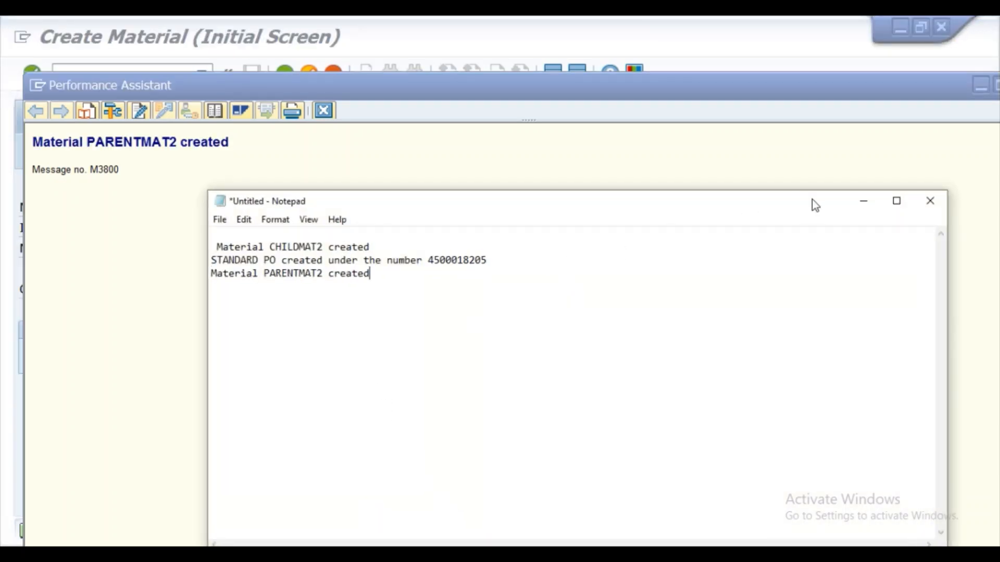
- Insert a separator line of equals signs above the PARENTMAT2 entry, and put away the notes and SAP's message details
{"action": "left_click", "coordinate": [504, 265]}
{"action": "key", "text": "Return"}
{"action": "key", "text": "Return"}
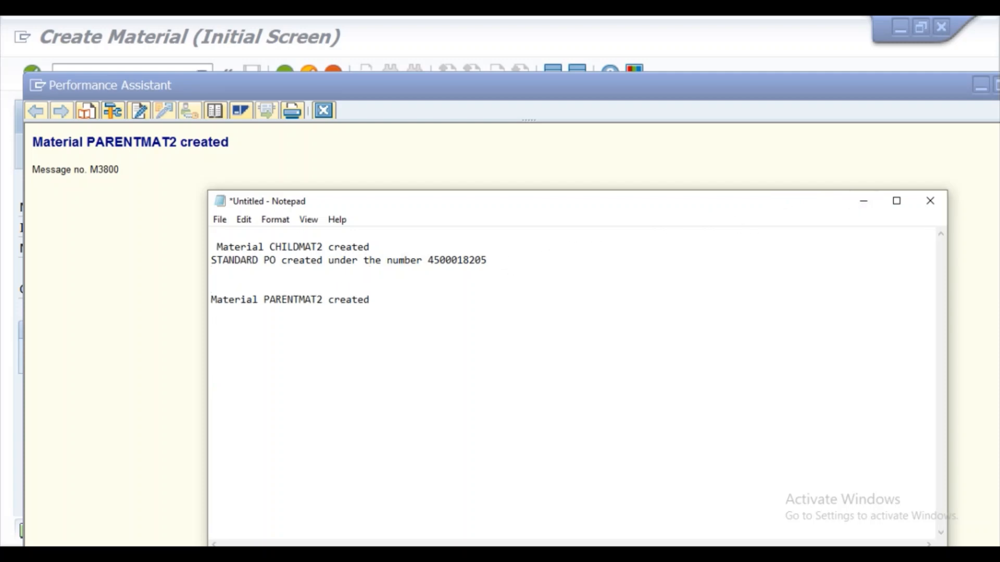
{"action": "type", "text": "========================"}
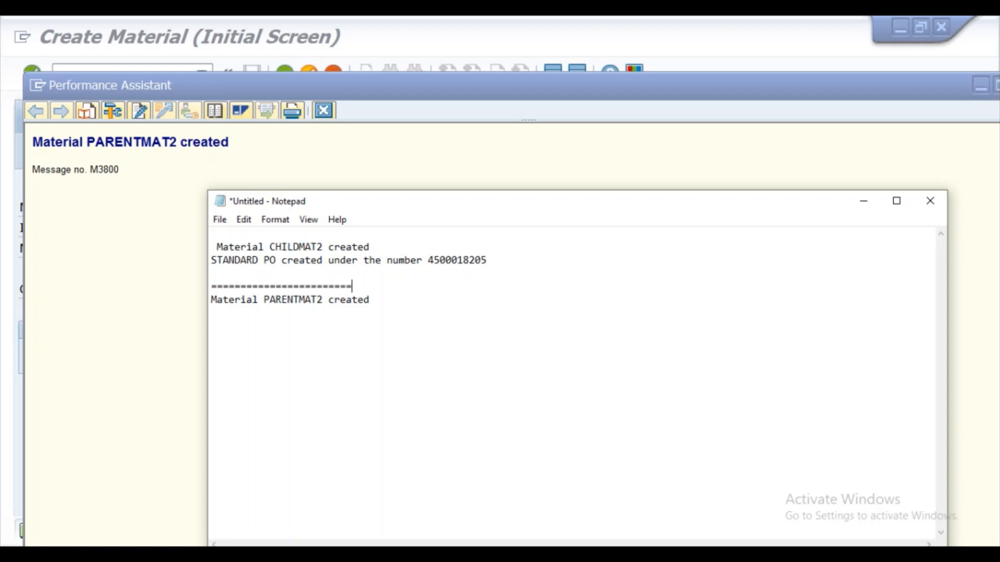
{"action": "type", "text": "============================================================================================="}
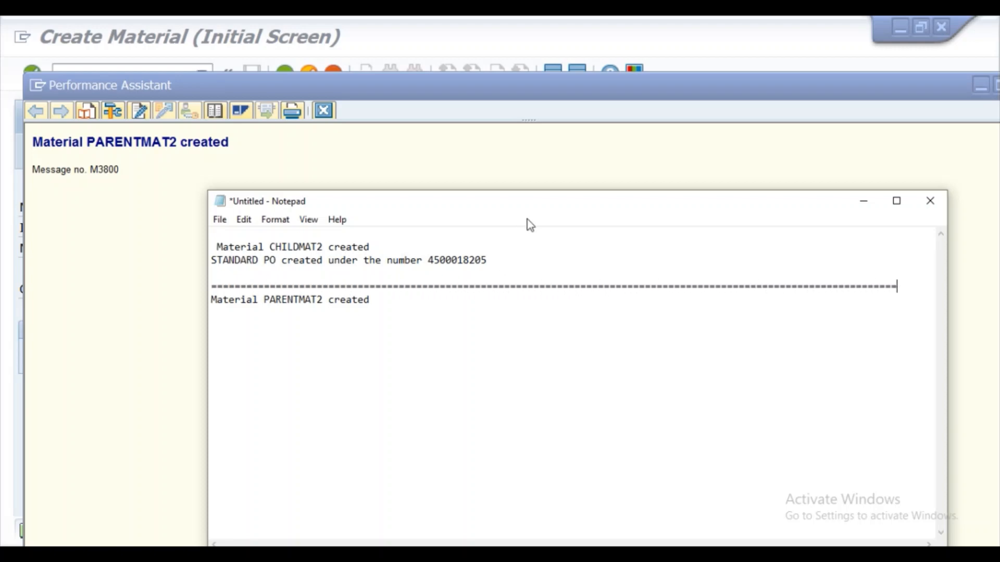
{"action": "left_click", "coordinate": [856, 201]}
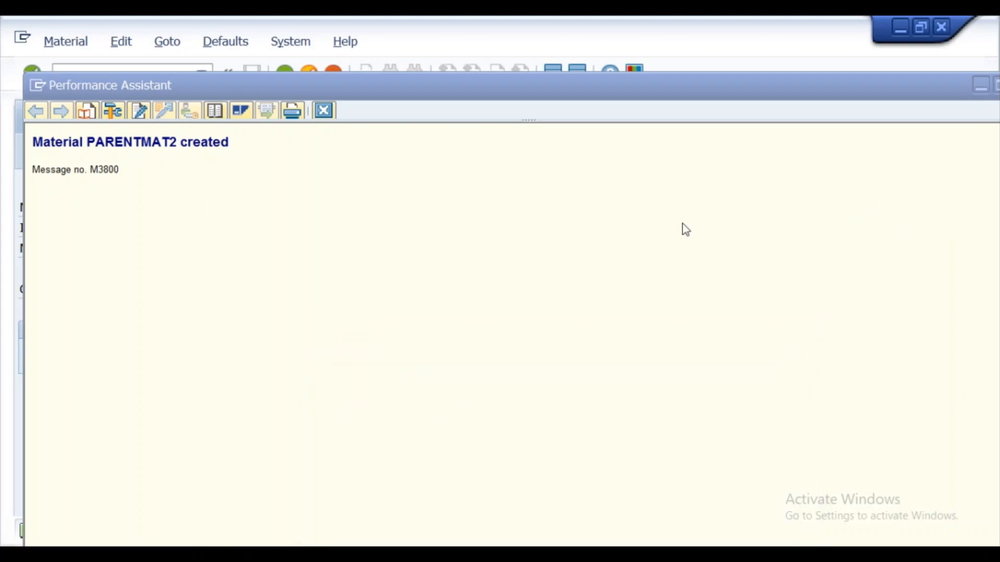
{"action": "left_click", "coordinate": [319, 111]}
- Check the Word lecture notes for the next subcontracting step and start vendor creation in SAP with transaction /nxk01
{"action": "key", "text": "alt+Tab"}
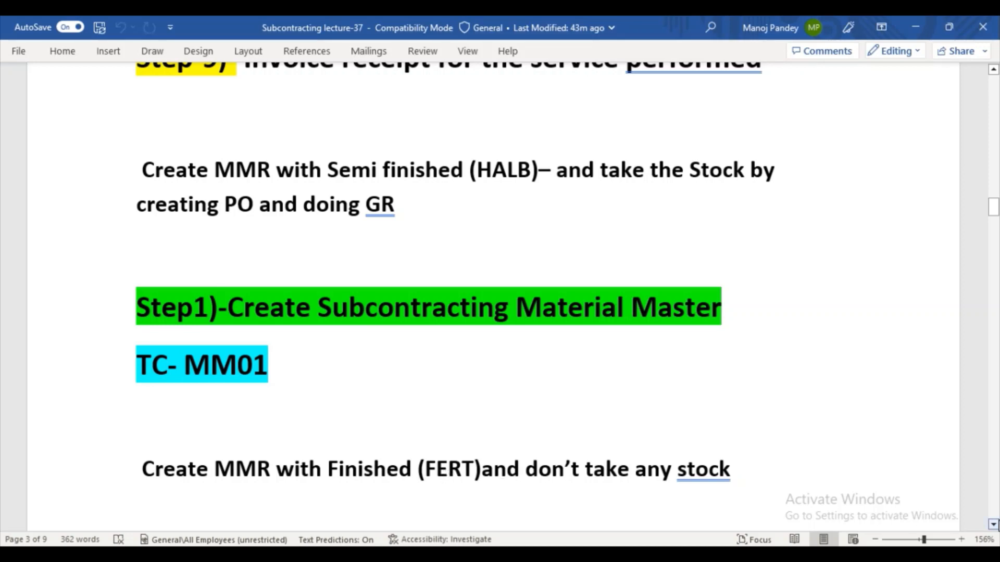
{"action": "left_click", "coordinate": [993, 524]}
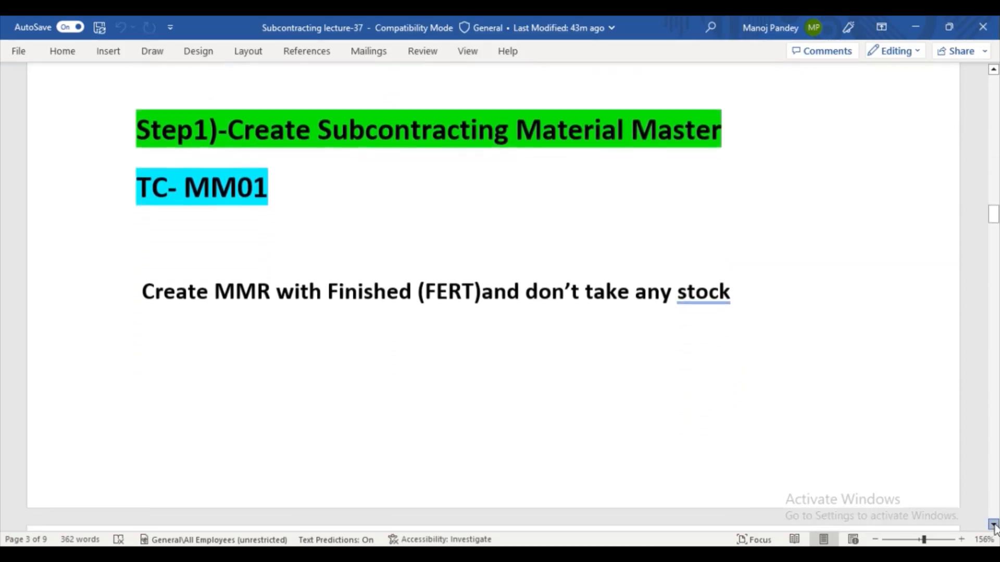
{"action": "left_click_drag", "start_coordinate": [994, 526], "coordinate": [994, 526]}
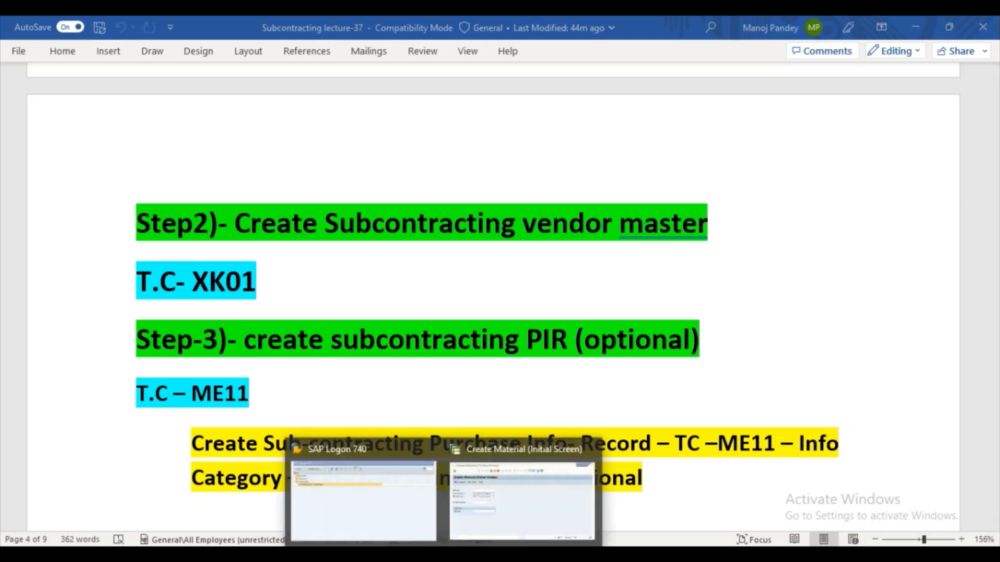
{"action": "left_click", "coordinate": [460, 533]}
{"action": "left_click", "coordinate": [93, 76]}
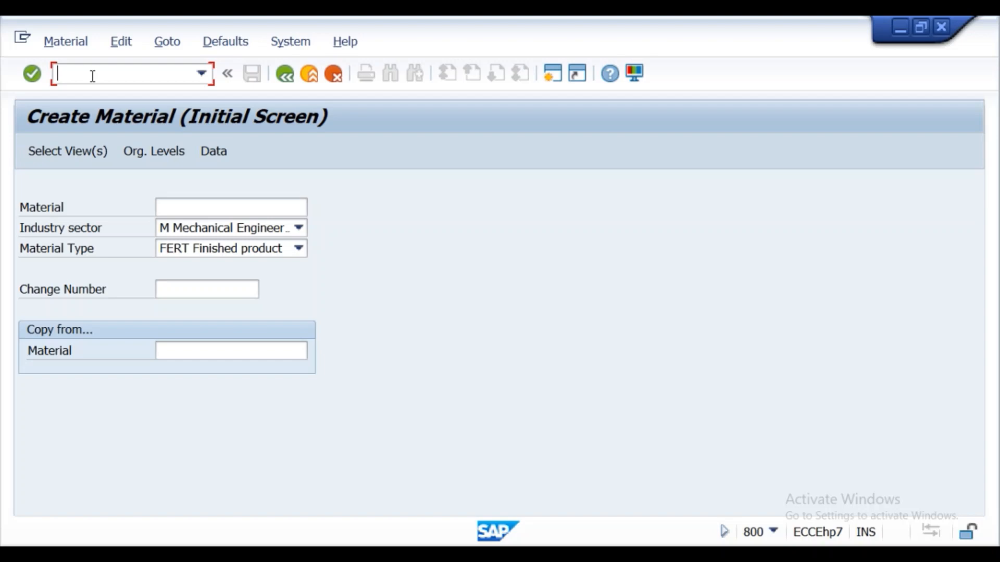
{"action": "type", "text": "xk01"}
{"action": "key", "text": "BackSpace"}
{"action": "key", "text": "BackSpace"}
{"action": "key", "text": "BackSpace"}
{"action": "key", "text": "BackSpace"}
{"action": "type", "text": "/nxk01"}
{"action": "key", "text": "Return"}
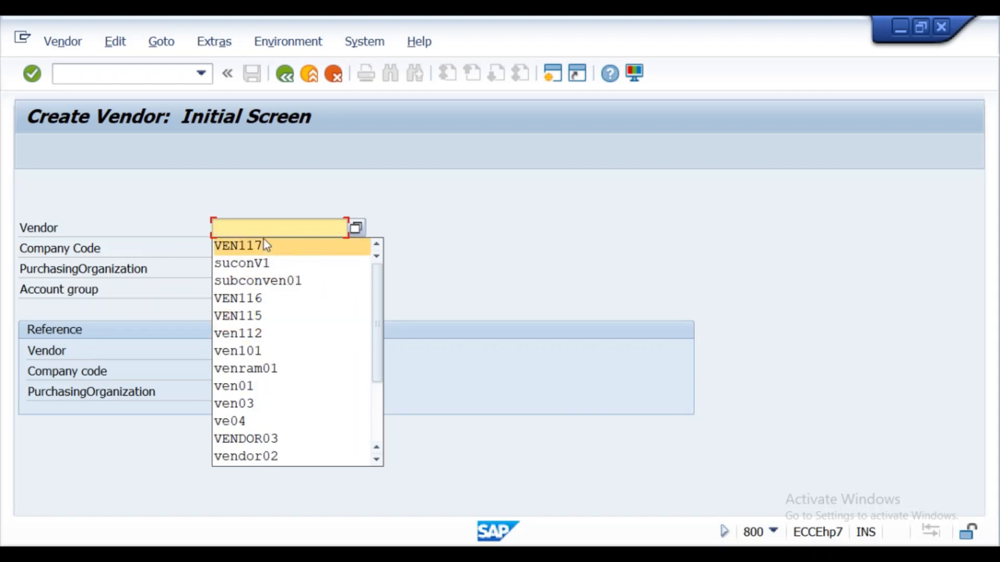
- Enter subconV2 as the new vendor, based on the earlier entry suconV1
{"action": "left_click", "coordinate": [255, 266]}
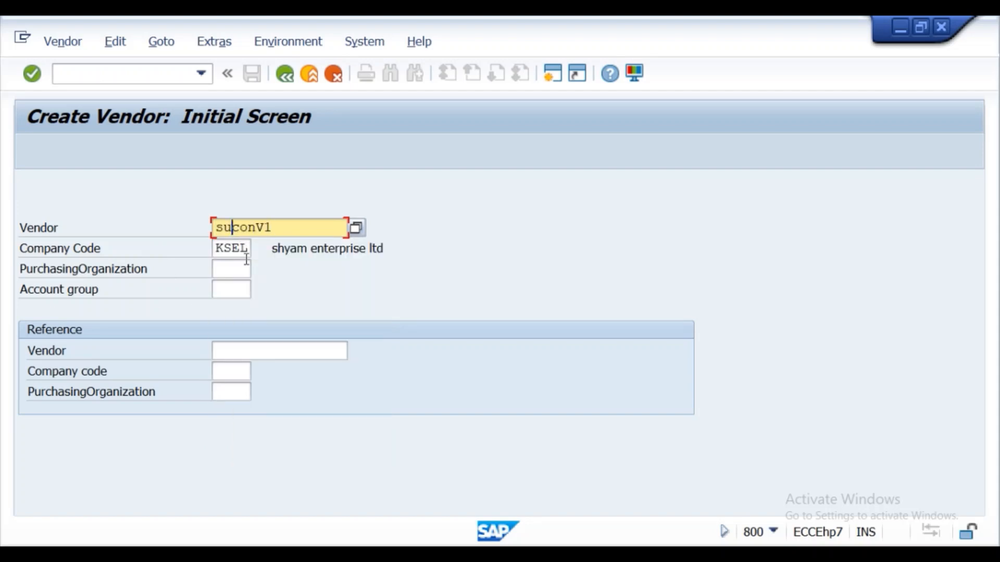
{"action": "type", "text": "b"}
{"action": "left_click", "coordinate": [287, 227]}
{"action": "key", "text": "BackSpace"}
{"action": "type", "text": "2"}
- Set the purchasing organization to spp1 and the account group to 0002, and try to proceed with the vendor creation
{"action": "left_click", "coordinate": [233, 269]}
{"action": "left_click", "coordinate": [232, 287]}
{"action": "left_click", "coordinate": [232, 288]}
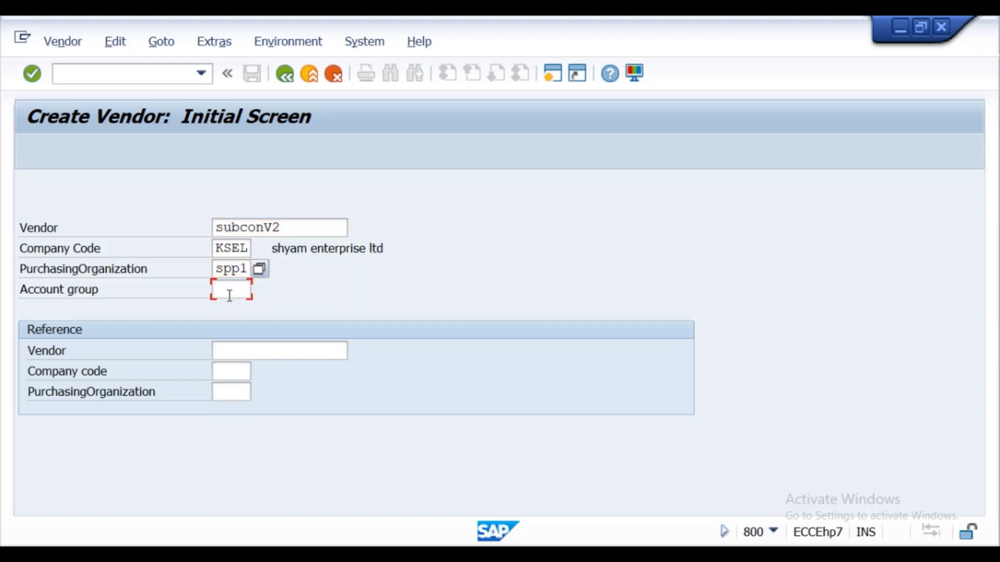
{"action": "left_click", "coordinate": [236, 326]}
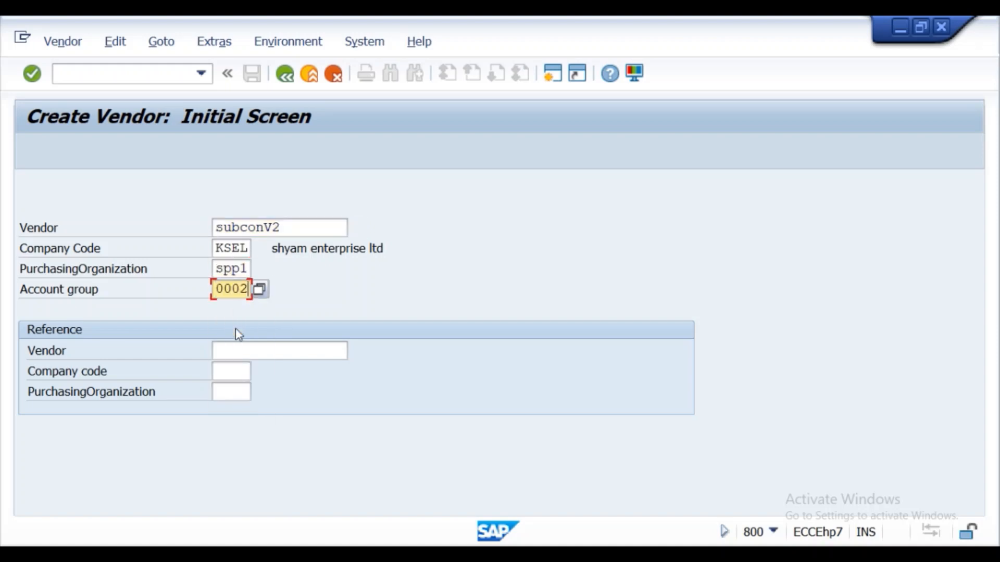
{"action": "left_click", "coordinate": [29, 82]}
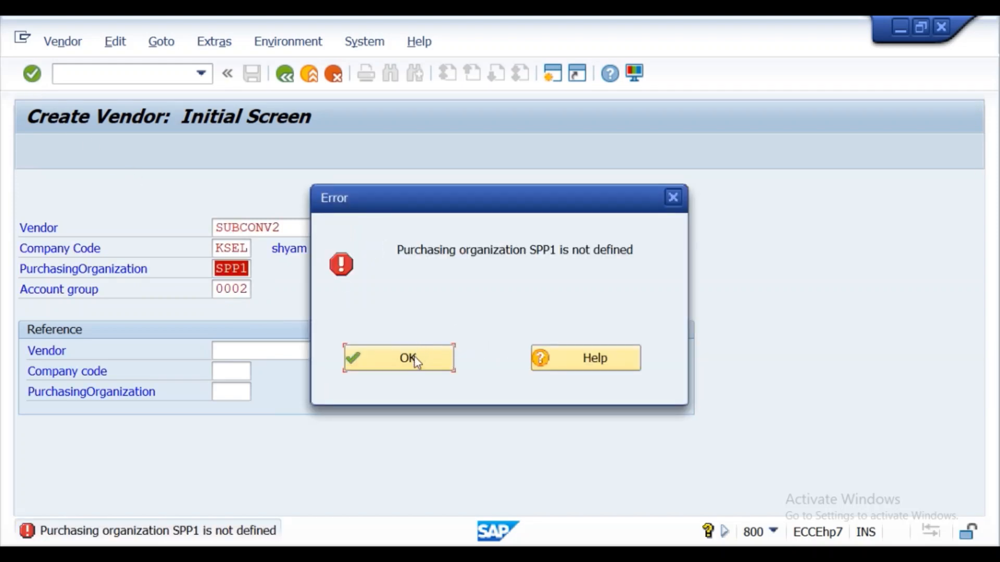
{"action": "left_click", "coordinate": [672, 197]}
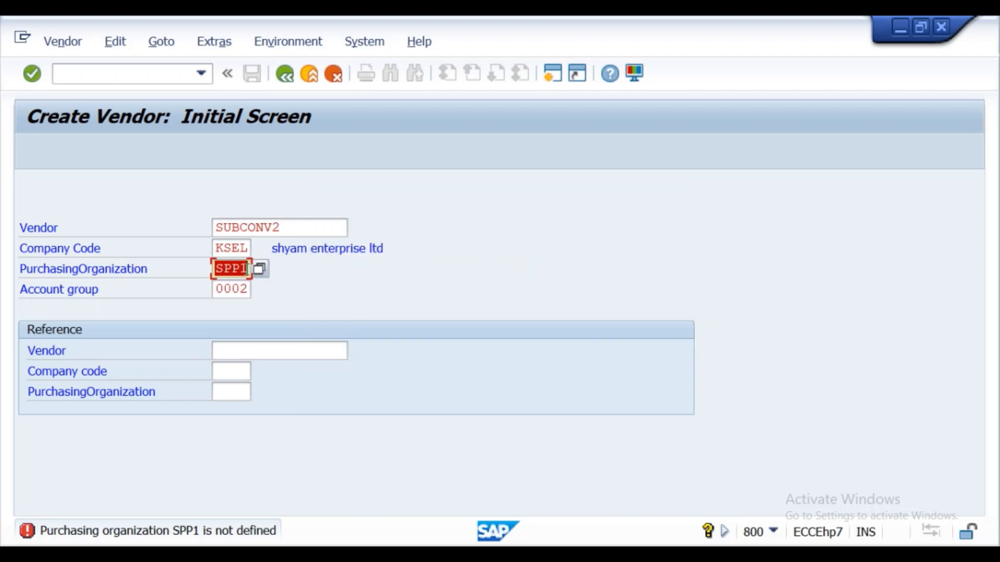
- Correct the purchasing organization to ssp1 and proceed to the vendor's address data
{"action": "left_click", "coordinate": [236, 266]}
{"action": "key", "text": "BackSpace"}
{"action": "key", "text": "BackSpace"}
{"action": "key", "text": "Delete"}
{"action": "type", "text": "ssp1"}
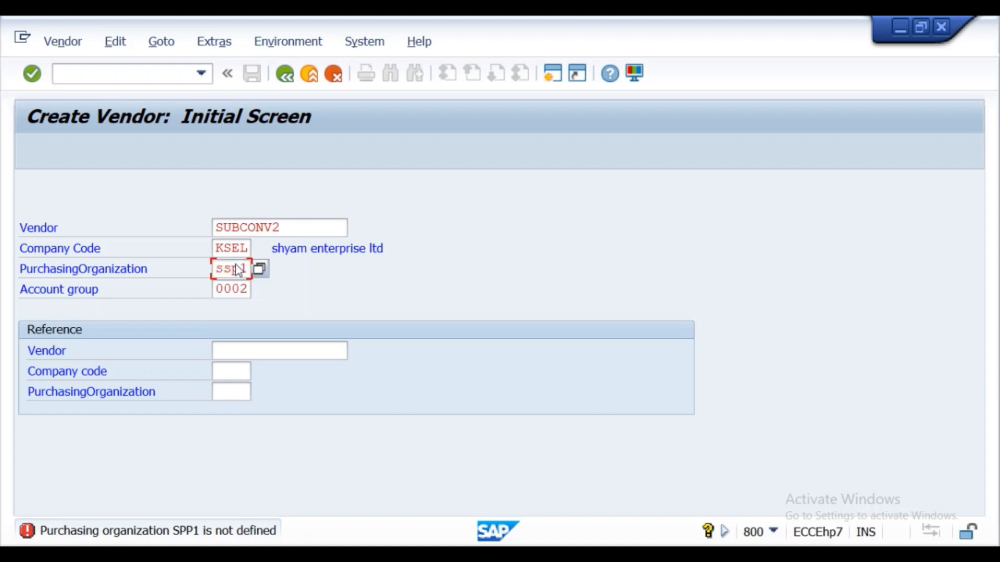
{"action": "key", "text": "Return"}
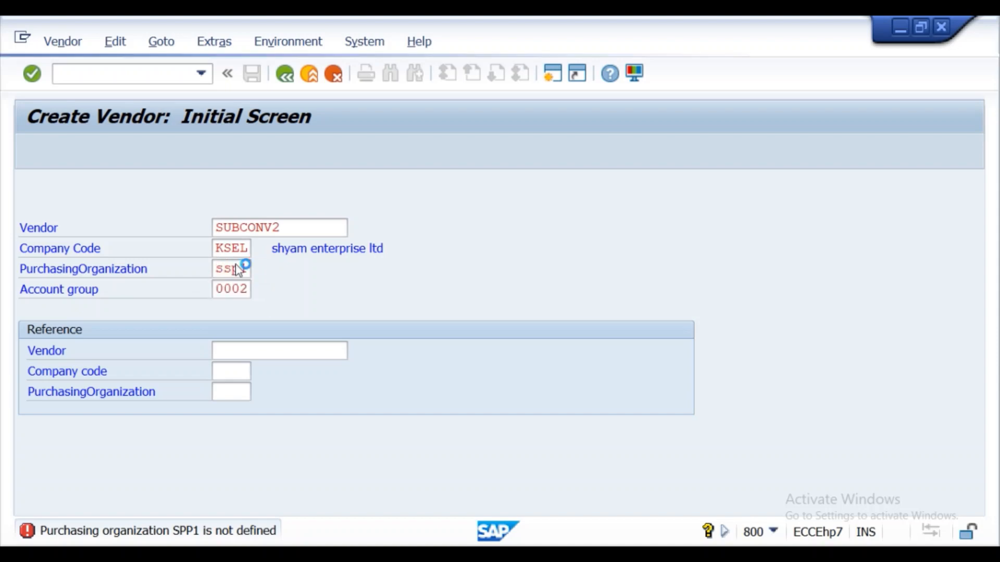
- Set the vendor's title to Company and copy the vendor ID SUBCONV2 into the search term
{"action": "left_click", "coordinate": [201, 268]}
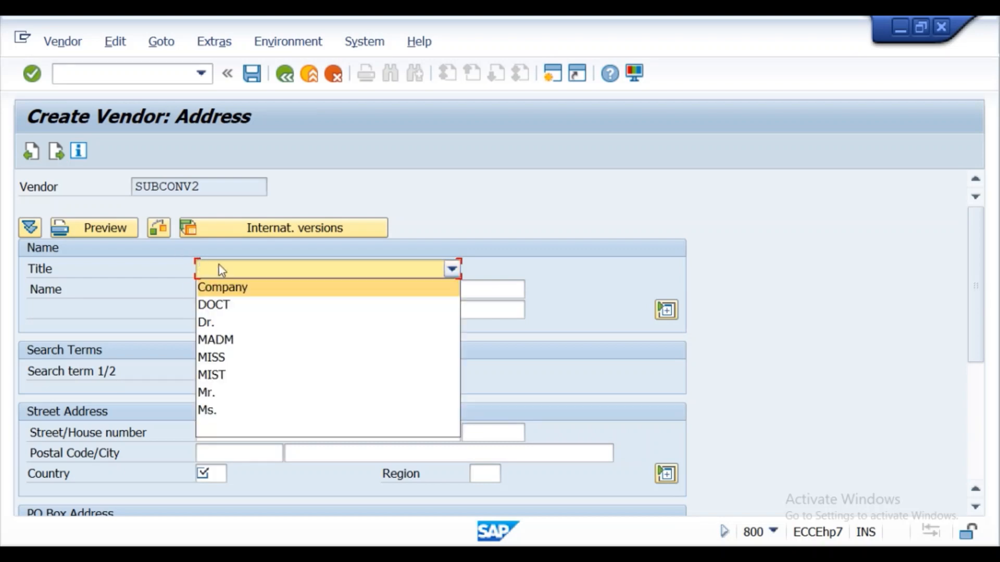
{"action": "left_click", "coordinate": [224, 289]}
{"action": "left_click", "coordinate": [217, 371]}
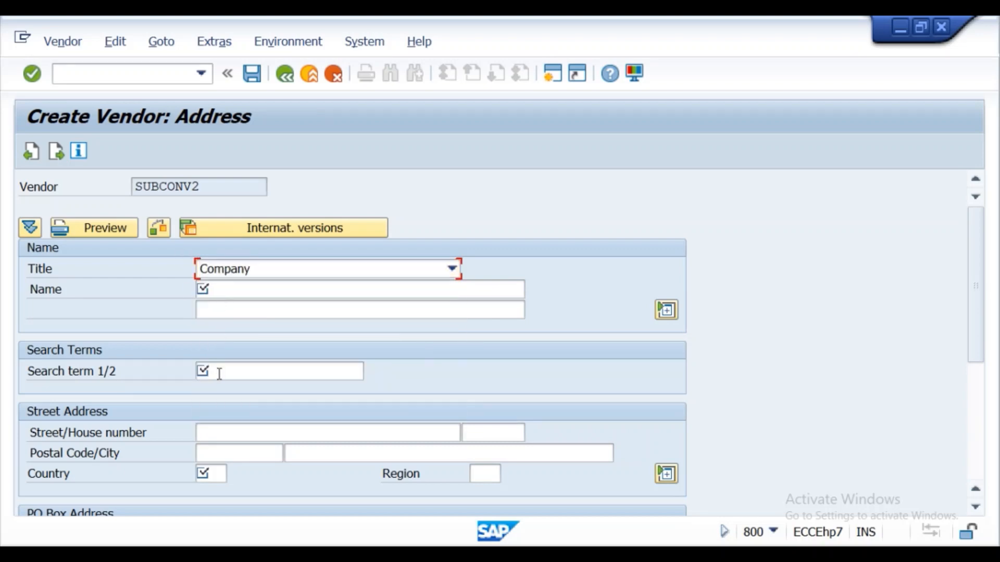
{"action": "left_click", "coordinate": [139, 188]}
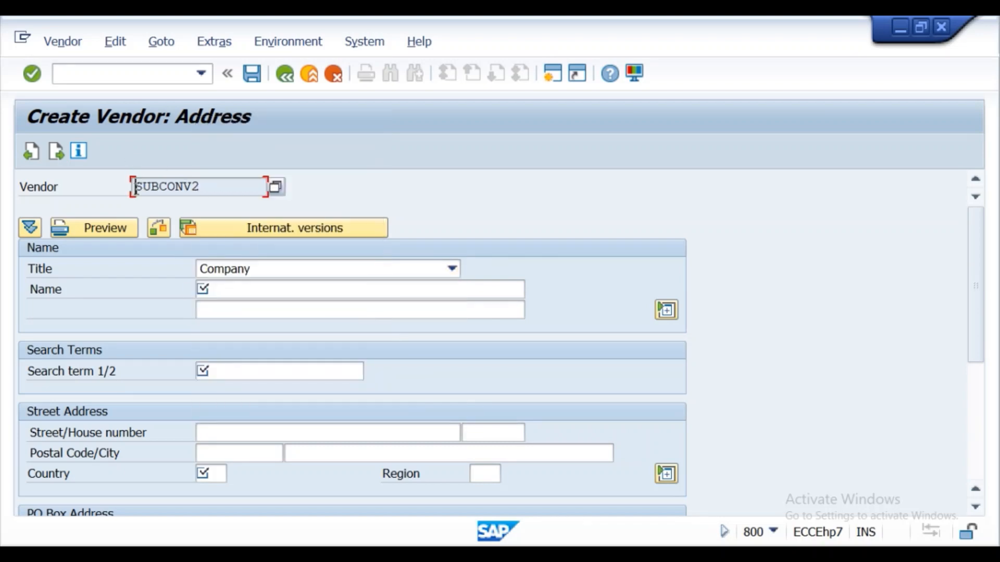
{"action": "left_click_drag", "start_coordinate": [136, 187], "coordinate": [207, 188]}
{"action": "key", "text": "ctrl+c"}
{"action": "left_click", "coordinate": [206, 189]}
{"action": "left_click", "coordinate": [211, 371]}
{"action": "key", "text": "ctrl+v"}
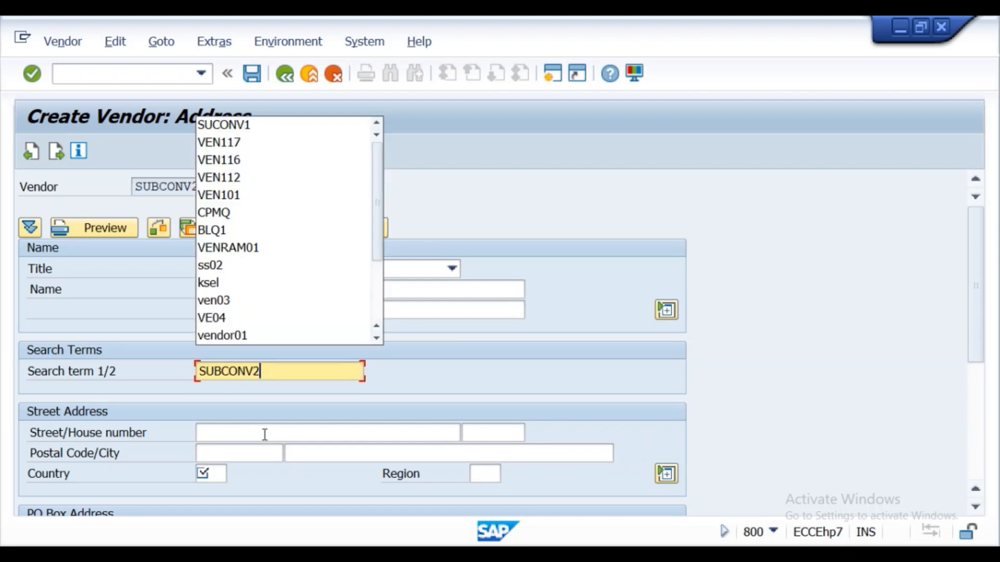
- Fill in the vendor's street or house number and postal code in the street address
{"action": "left_click", "coordinate": [240, 435]}
{"action": "type", "text": "13"}
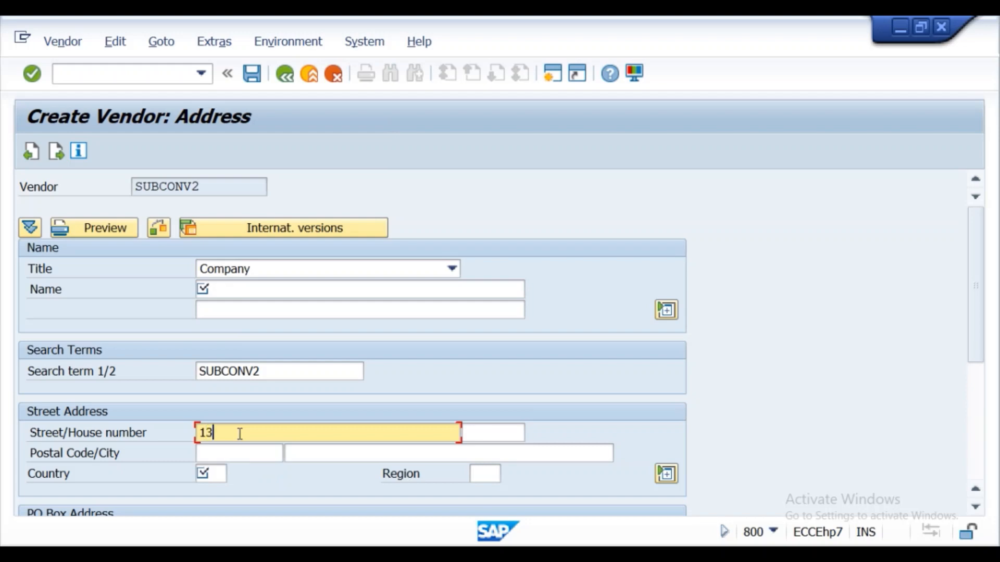
{"action": "type", "text": "4"}
{"action": "scroll", "coordinate": [239, 432], "scroll_direction": "down", "scroll_amount": 1}
{"action": "left_click", "coordinate": [236, 445]}
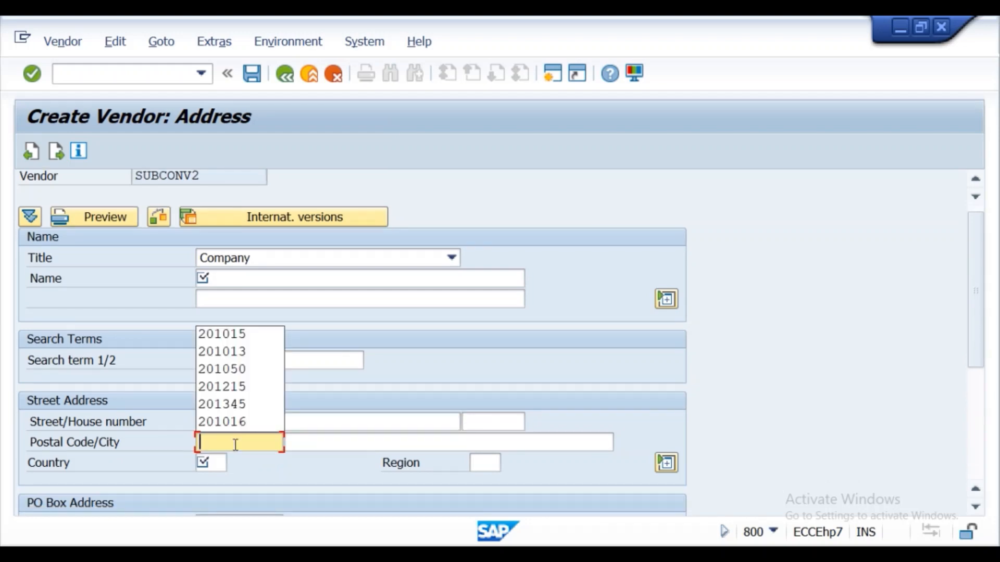
{"action": "type", "text": "201015"}
{"action": "scroll", "coordinate": [234, 450], "scroll_direction": "up", "scroll_amount": 1}
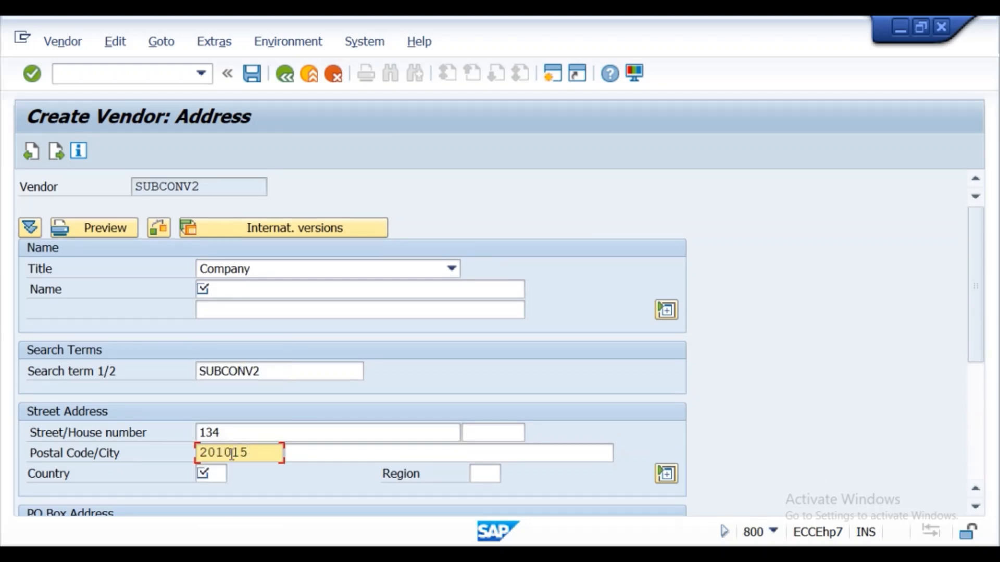
- Set the vendor's country to in and region to 06, and try to proceed past the address data
{"action": "left_click", "coordinate": [211, 474]}
{"action": "left_click", "coordinate": [206, 491]}
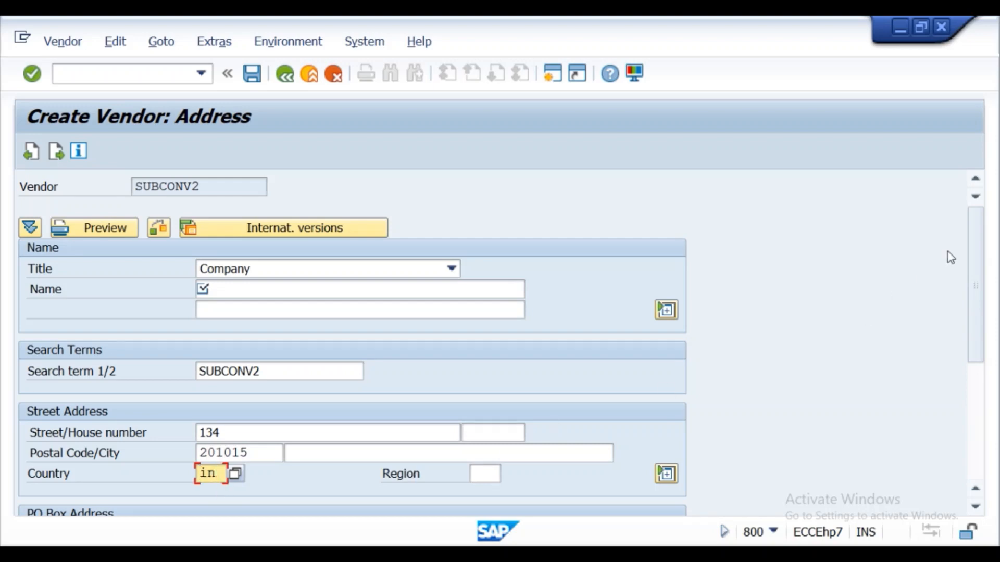
{"action": "scroll", "coordinate": [975, 323], "scroll_direction": "down", "scroll_amount": 5}
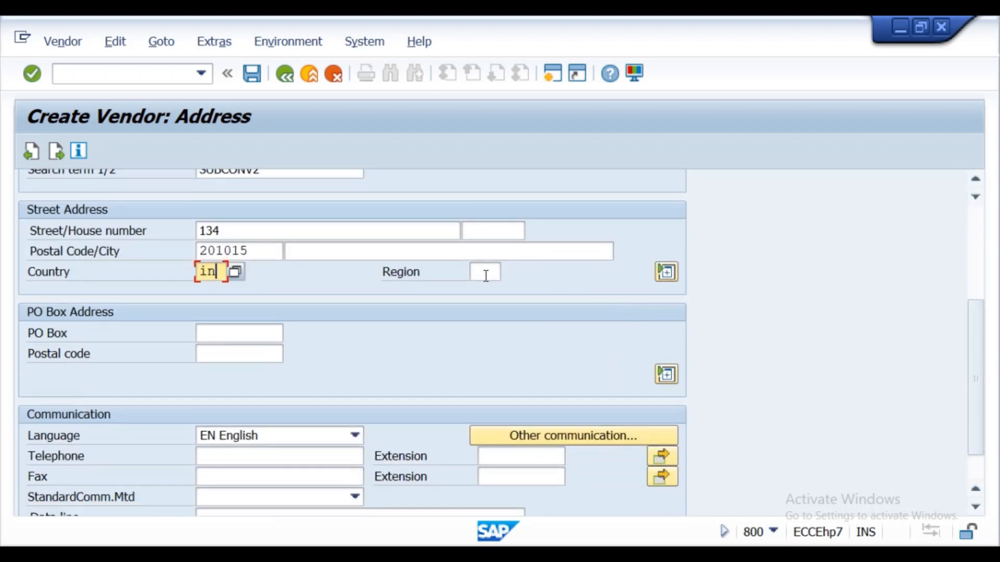
{"action": "left_click", "coordinate": [485, 273]}
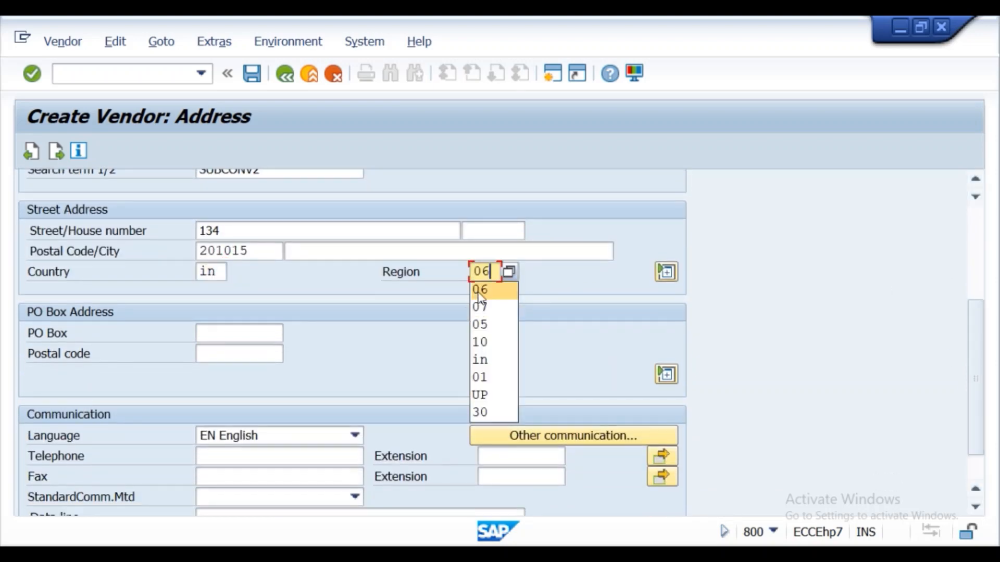
{"action": "left_click", "coordinate": [479, 291]}
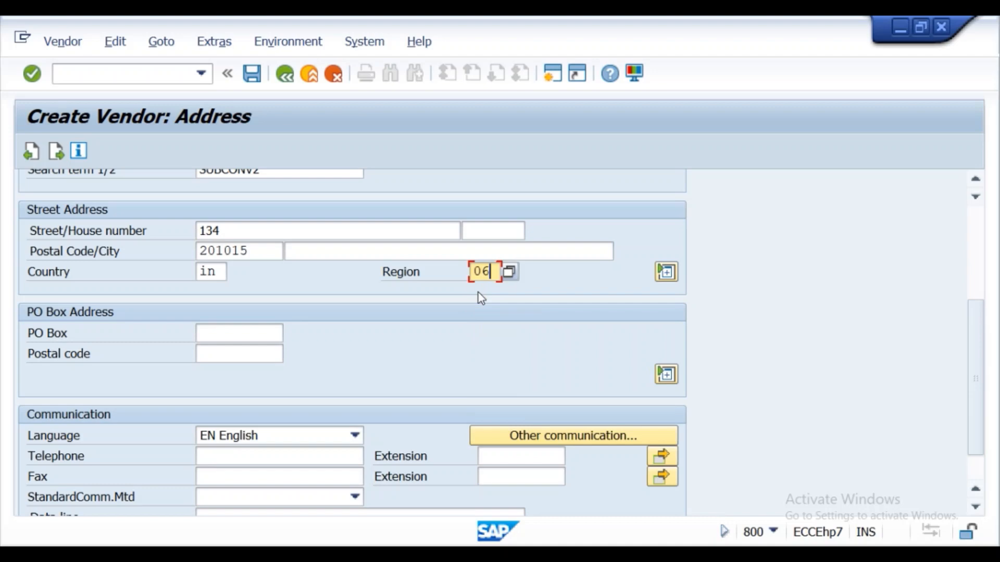
{"action": "left_click", "coordinate": [32, 75]}
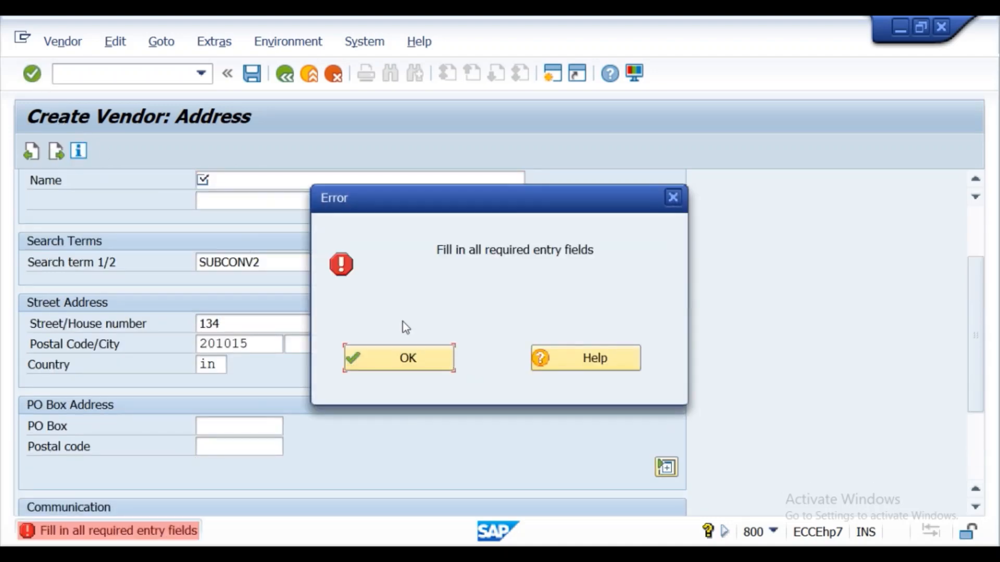
{"action": "left_click", "coordinate": [408, 357]}
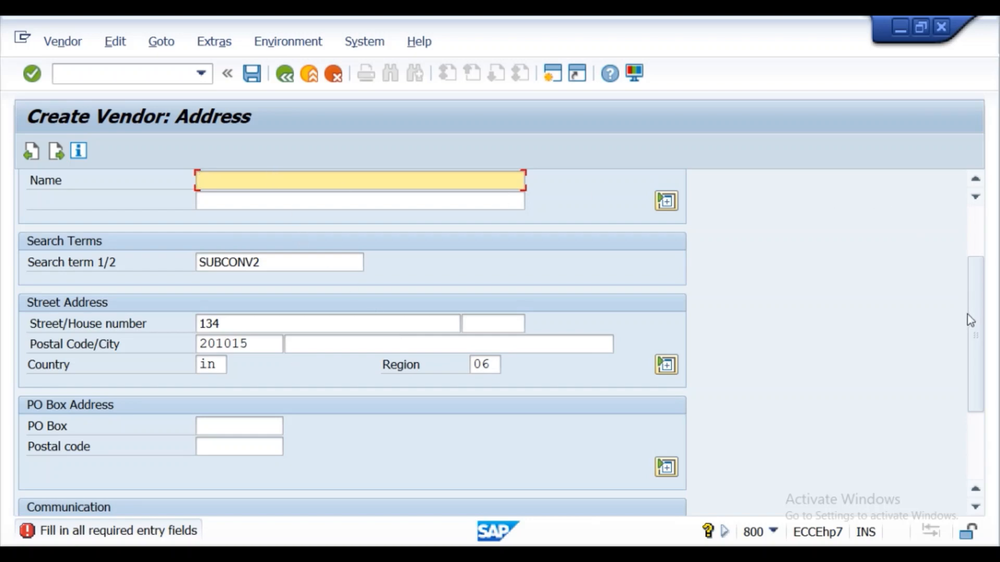
- Copy the search term SUBCONV2 into the required vendor name and proceed to the control data
{"action": "left_click_drag", "start_coordinate": [970, 320], "coordinate": [969, 274]}
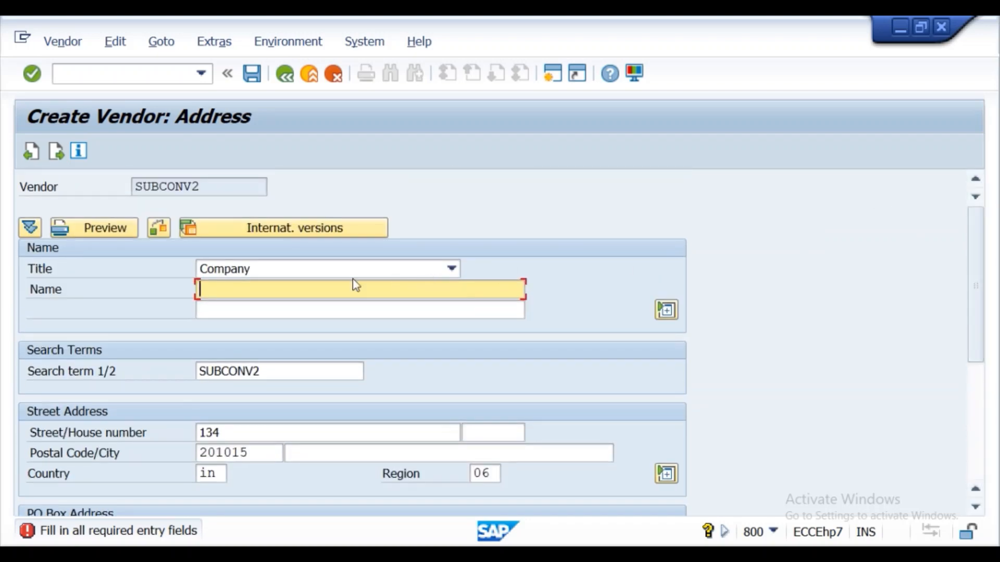
{"action": "double_click", "coordinate": [263, 372]}
{"action": "key", "text": "ctrl+c"}
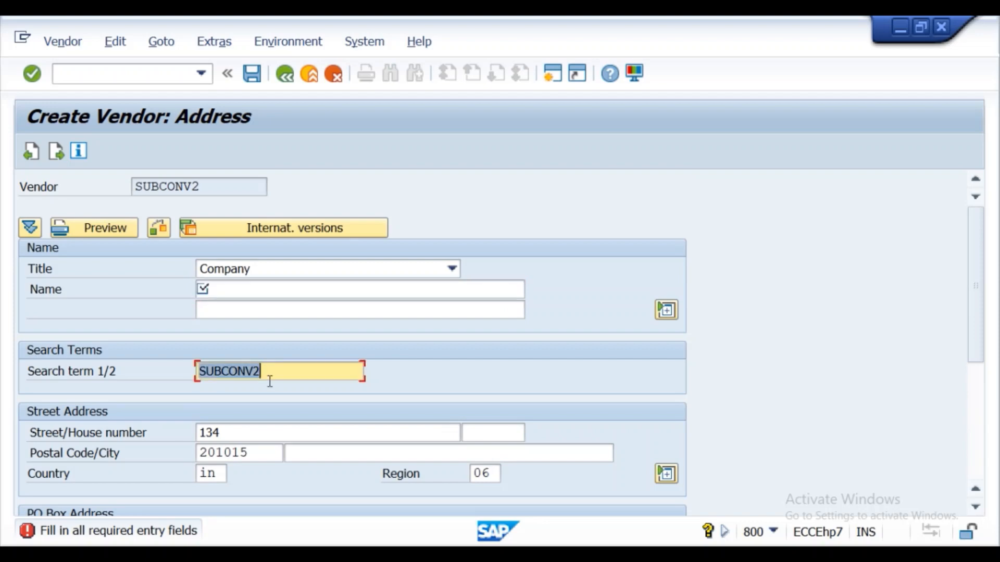
{"action": "left_click", "coordinate": [236, 289]}
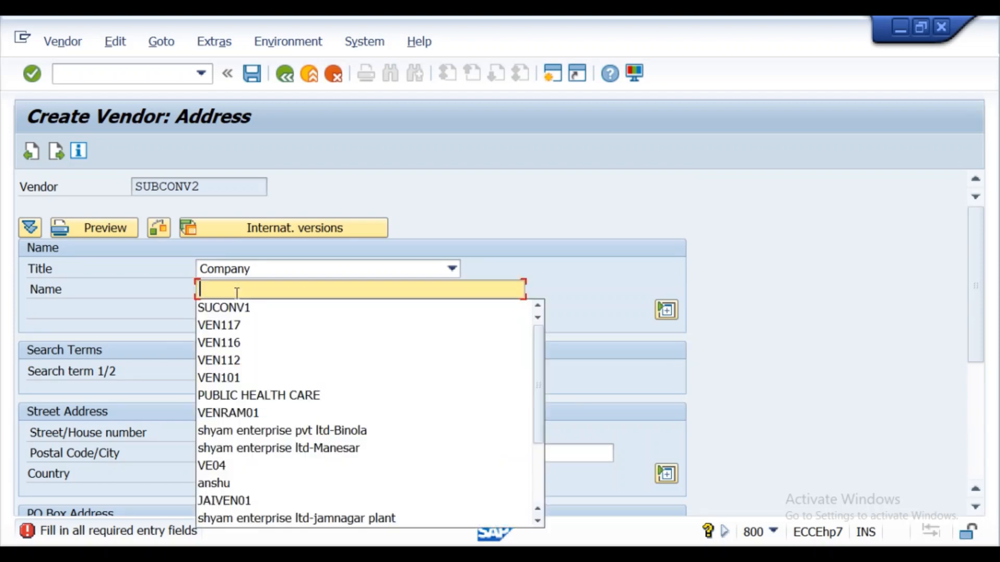
{"action": "key", "text": "ctrl+v"}
{"action": "left_click", "coordinate": [613, 308]}
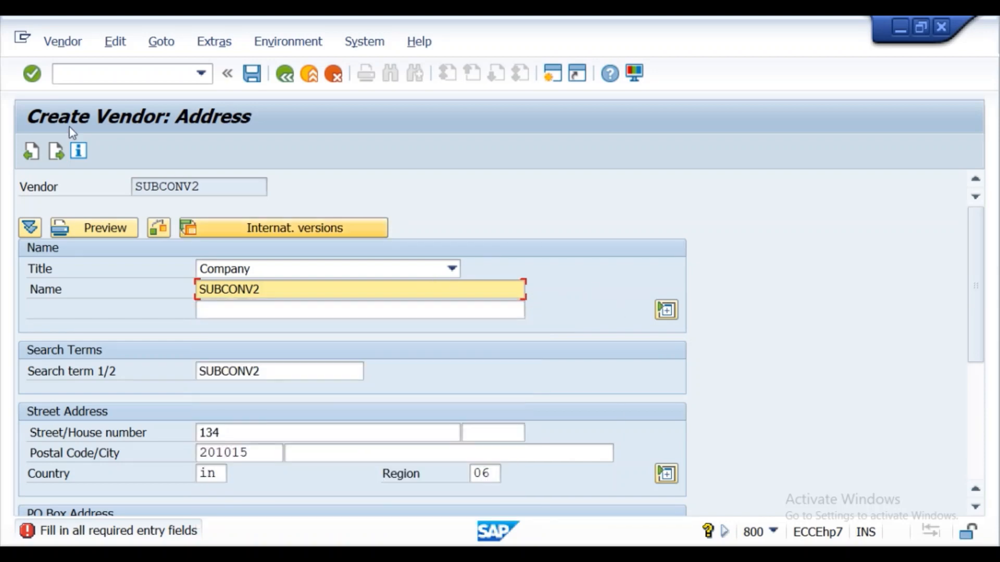
{"action": "left_click", "coordinate": [33, 73]}
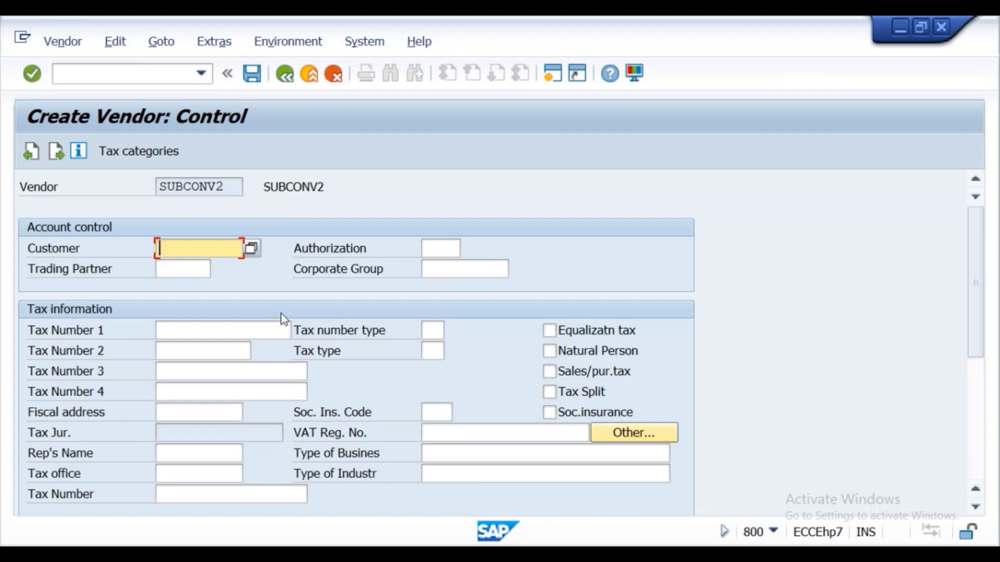
- Pass the control, bank and contact data without entries, and set the remembered reconciliation account and cash management group A1
{"action": "left_click", "coordinate": [27, 74]}
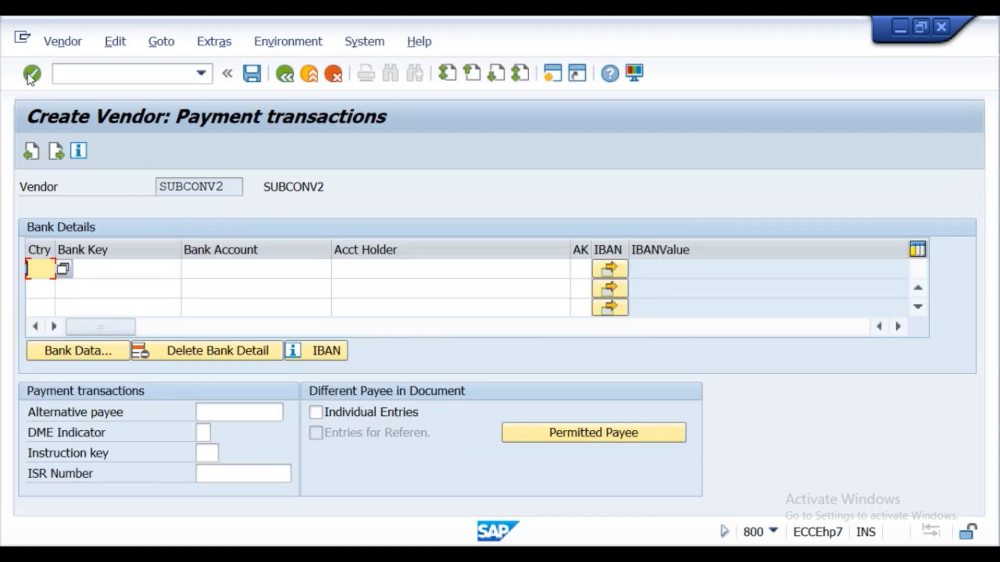
{"action": "left_click", "coordinate": [27, 74]}
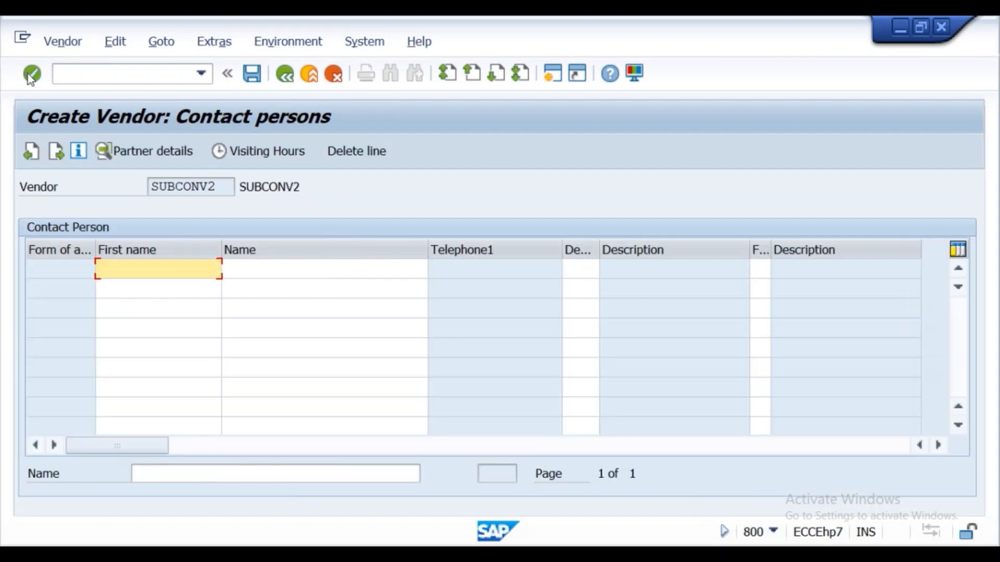
{"action": "left_click", "coordinate": [27, 74]}
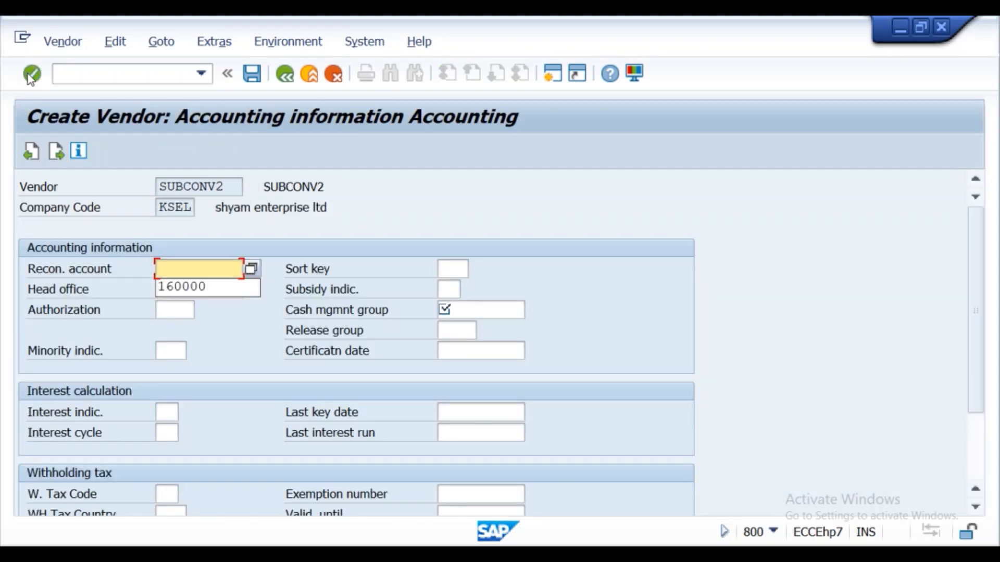
{"action": "left_click", "coordinate": [198, 287]}
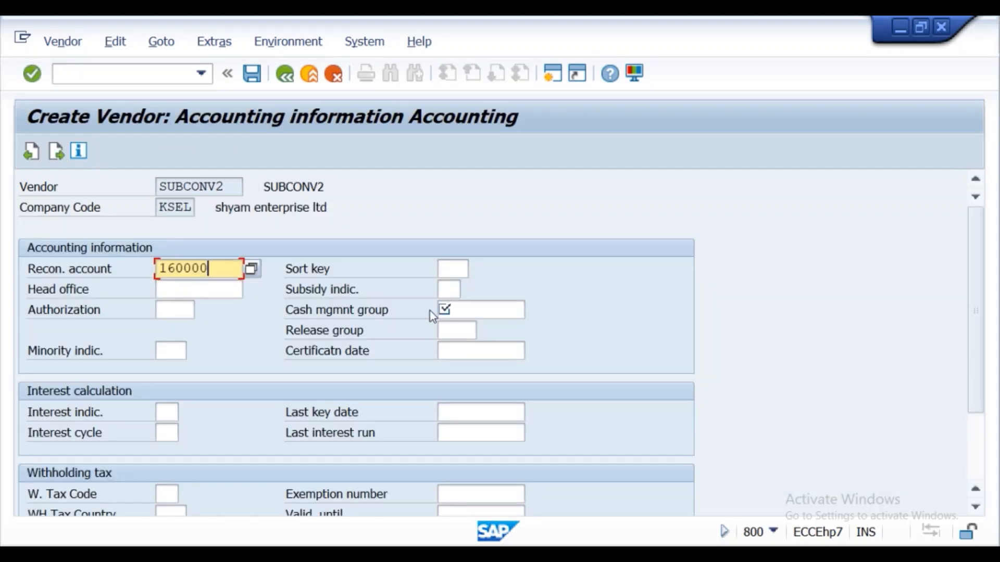
{"action": "left_click", "coordinate": [490, 307]}
{"action": "left_click", "coordinate": [473, 327]}
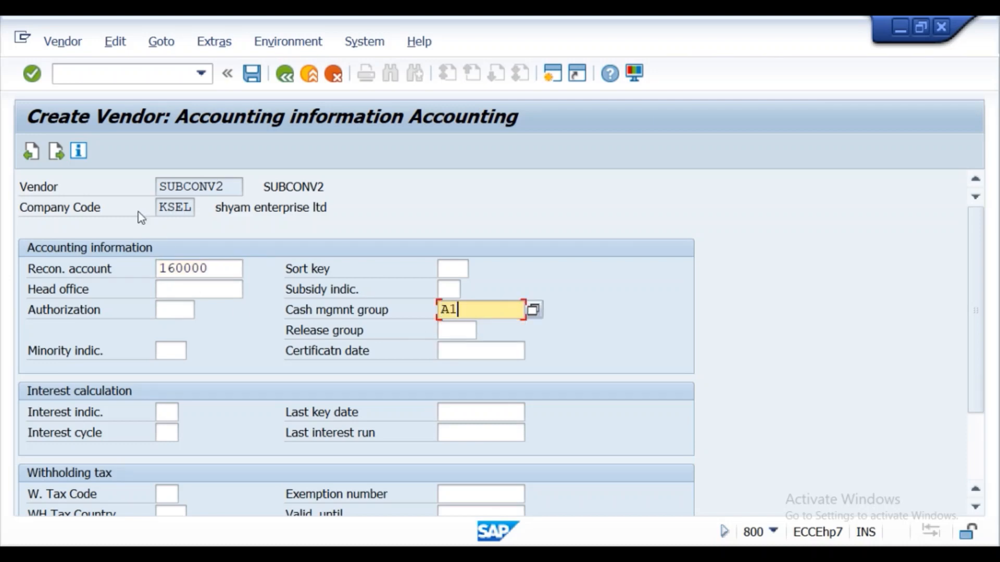
{"action": "left_click", "coordinate": [28, 81]}
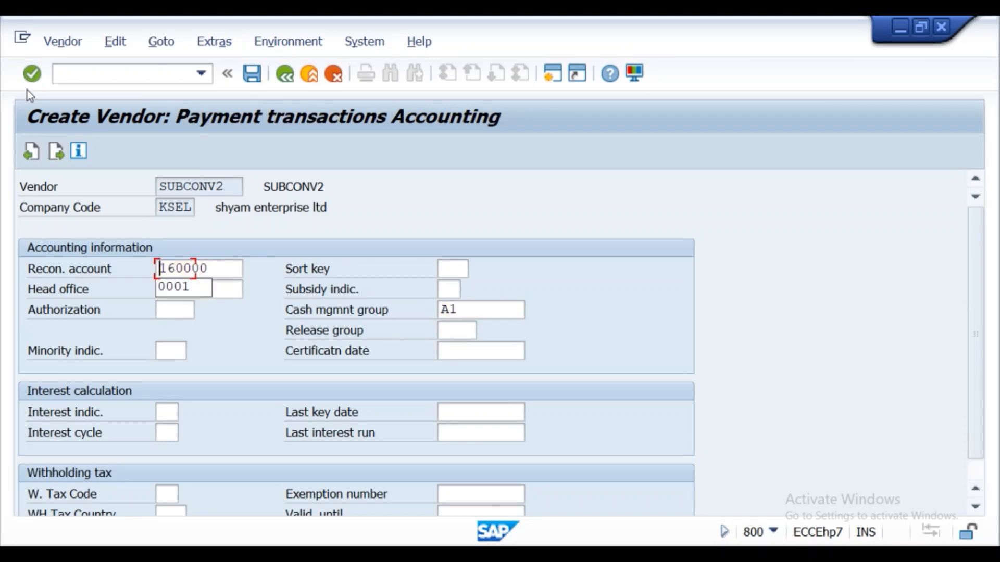
- Leave the payment and dunning data blank, set the order currency to INR, and continue to the partner functions
{"action": "left_click", "coordinate": [29, 84]}
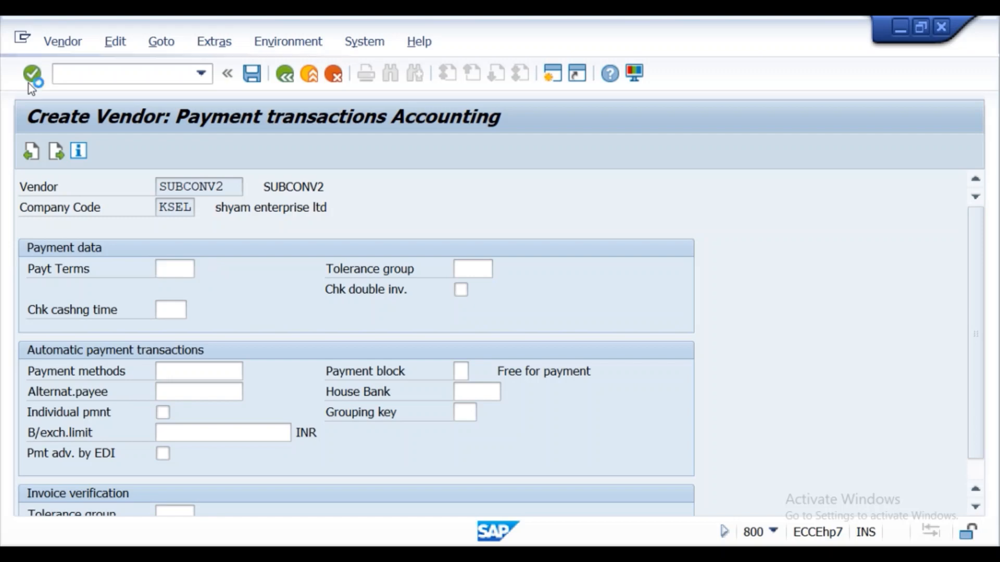
{"action": "left_click", "coordinate": [34, 79]}
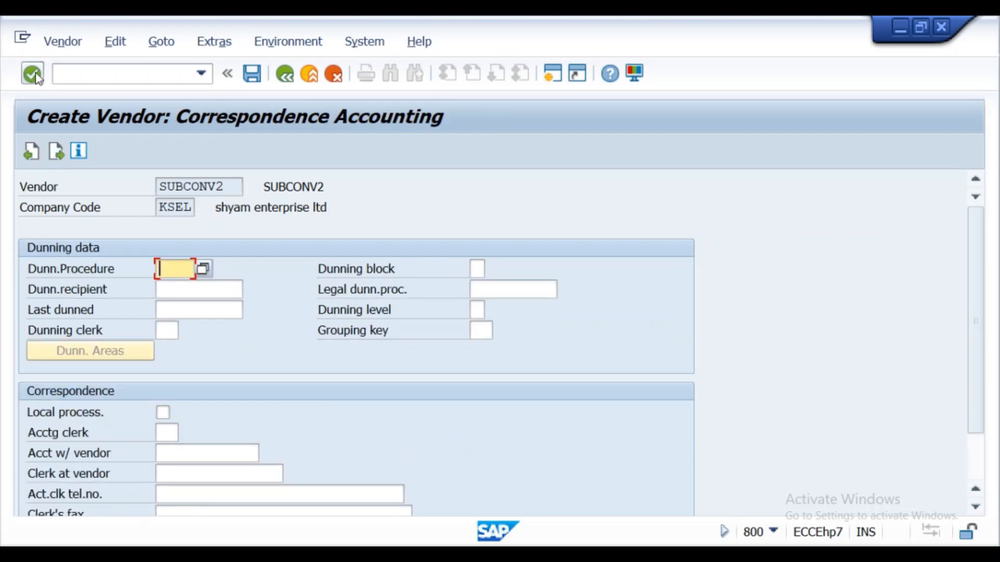
{"action": "key", "text": "Down"}
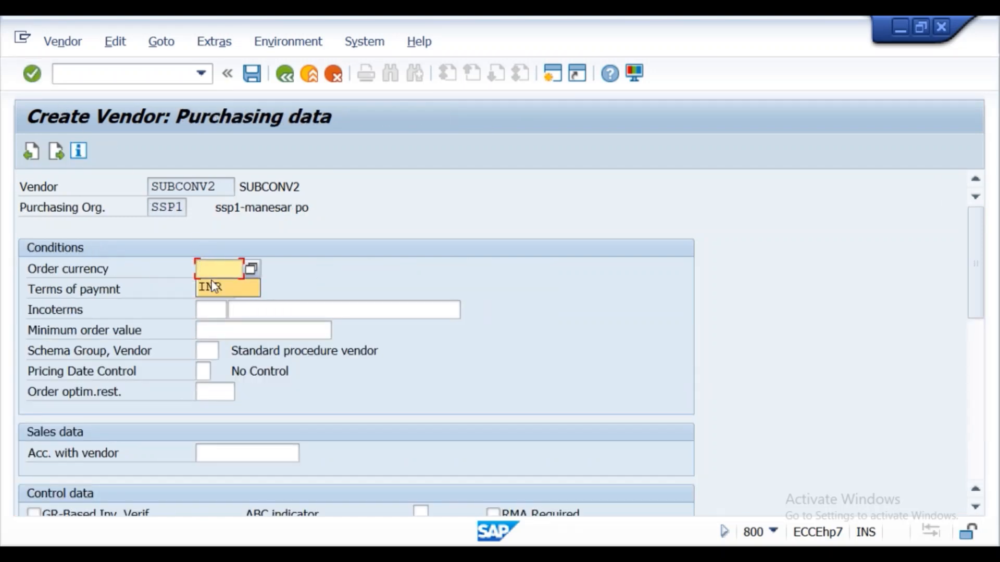
{"action": "key", "text": "Return"}
{"action": "left_click", "coordinate": [34, 76]}
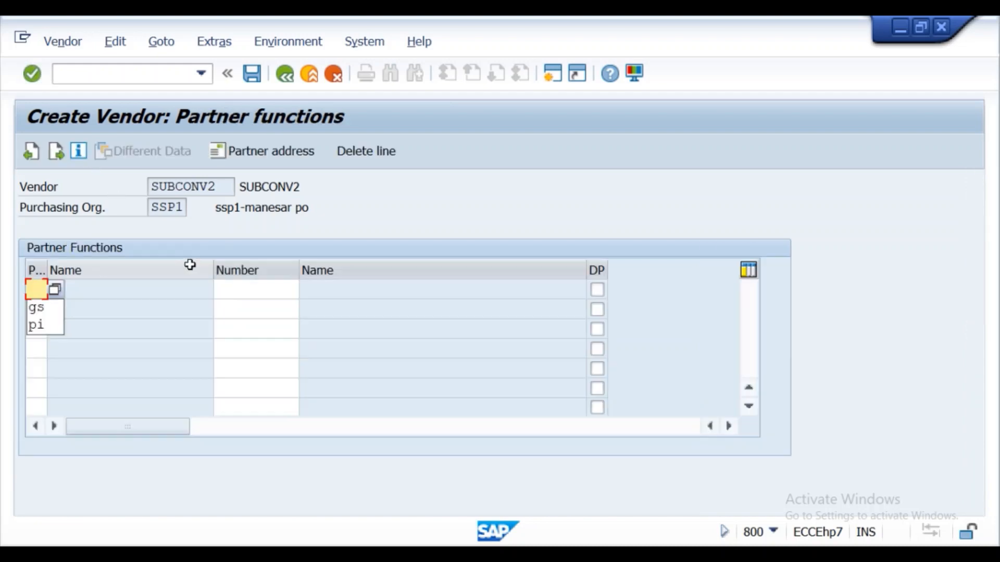
- Leave the partner functions empty and save the new vendor SUBCONV2
{"action": "left_click", "coordinate": [23, 71]}
{"action": "left_click", "coordinate": [22, 72]}
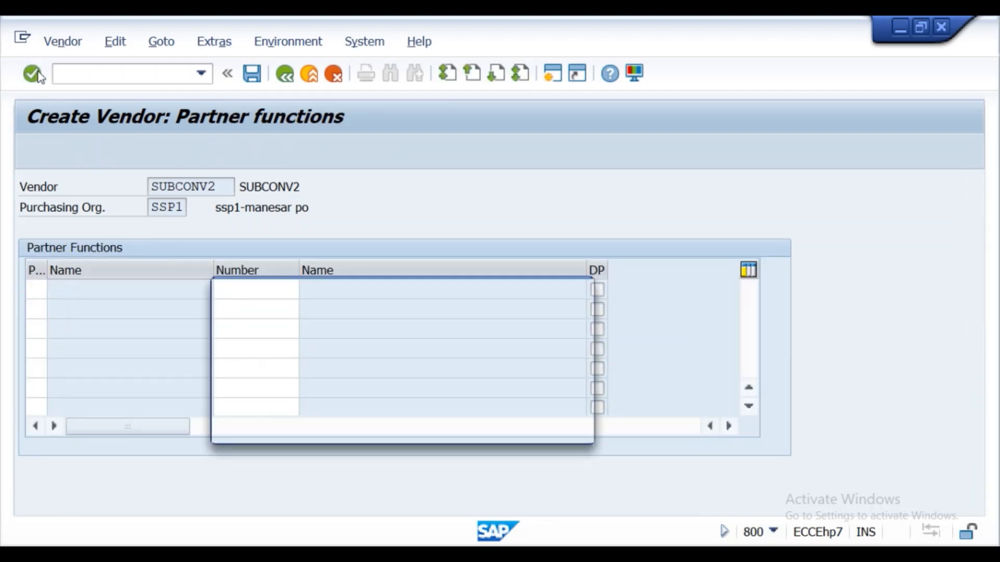
{"action": "left_click", "coordinate": [280, 423]}
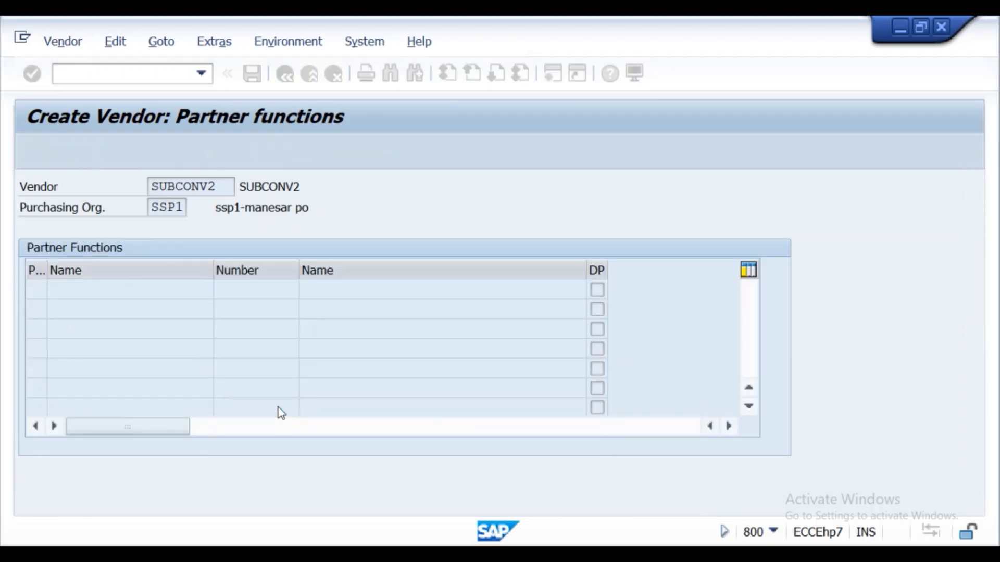
- Copy "Vendor SUBCONV2" from the creation message into Notepad below the PARENTMAT2 entry, leaving a blank line, and close the message details
{"action": "double_click", "coordinate": [167, 533]}
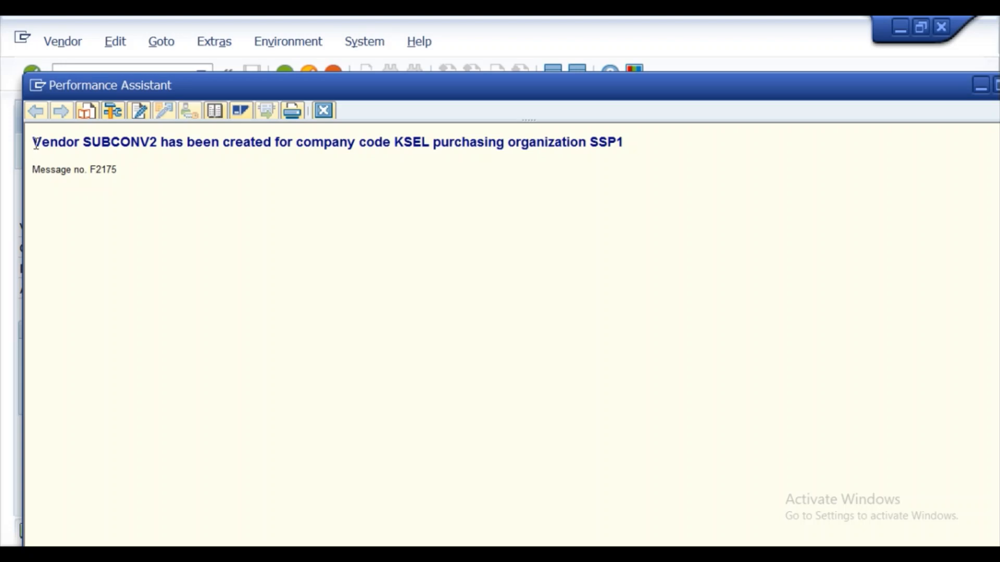
{"action": "left_click_drag", "start_coordinate": [32, 141], "coordinate": [166, 151]}
{"action": "key", "text": "ctrl+c"}
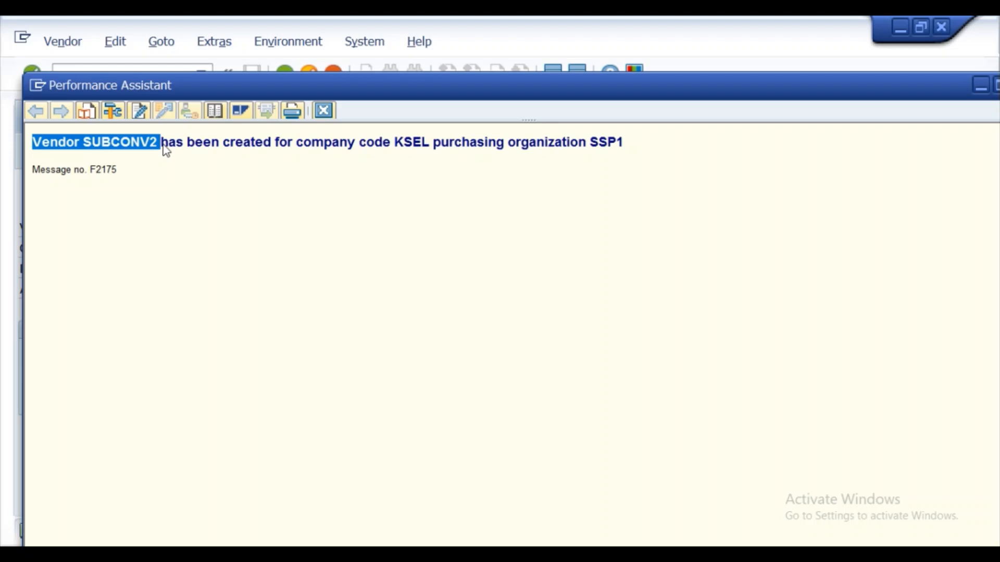
{"action": "key", "text": "alt+Tab"}
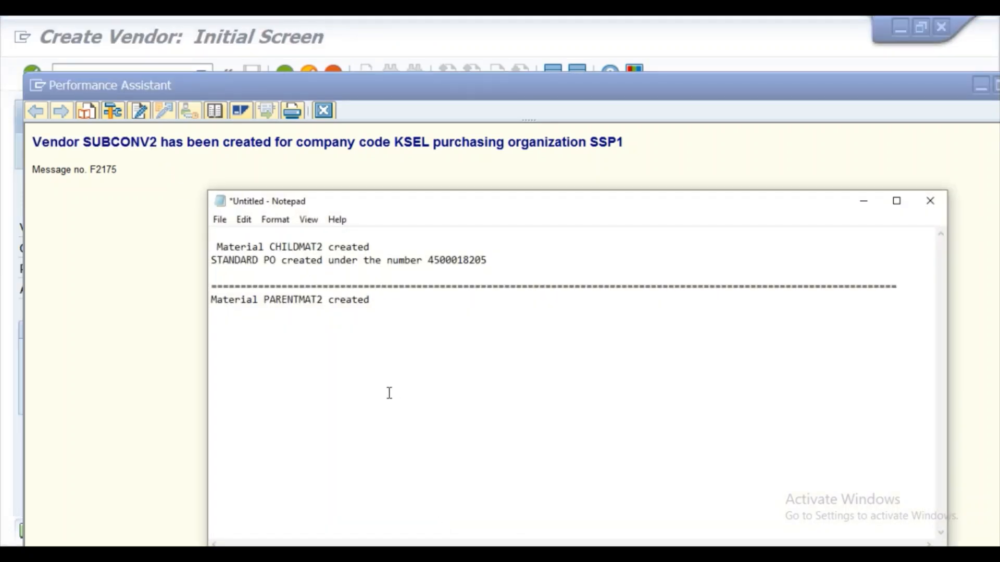
{"action": "key", "text": "Return"}
{"action": "key", "text": "Return"}
{"action": "key", "text": "ctrl+v"}
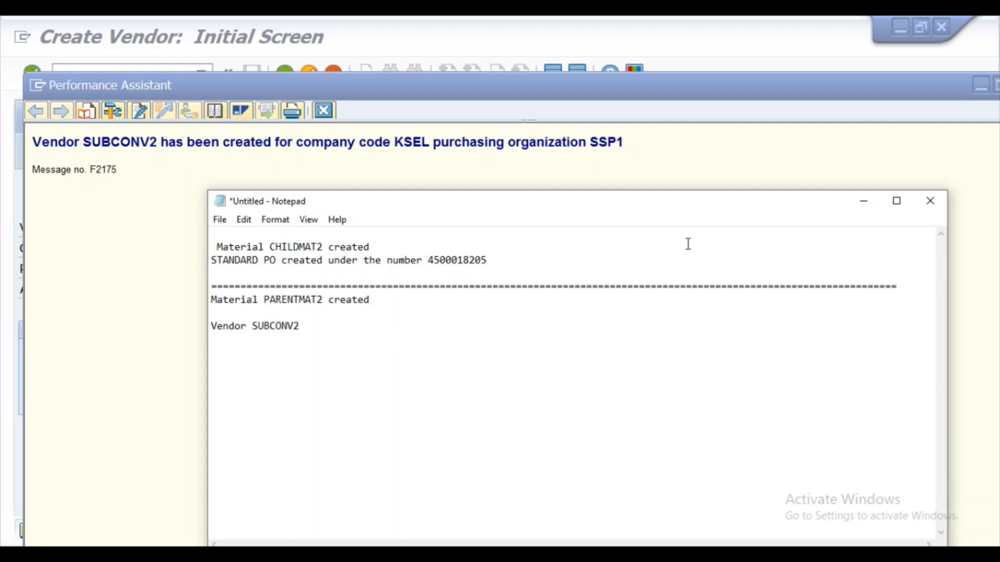
{"action": "left_click", "coordinate": [863, 203]}
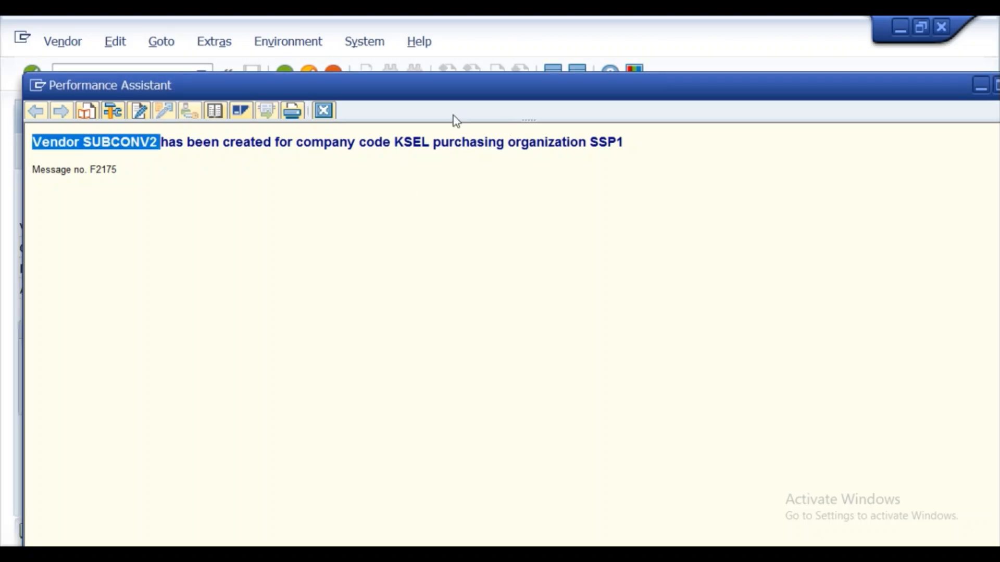
{"action": "left_click", "coordinate": [323, 111]}
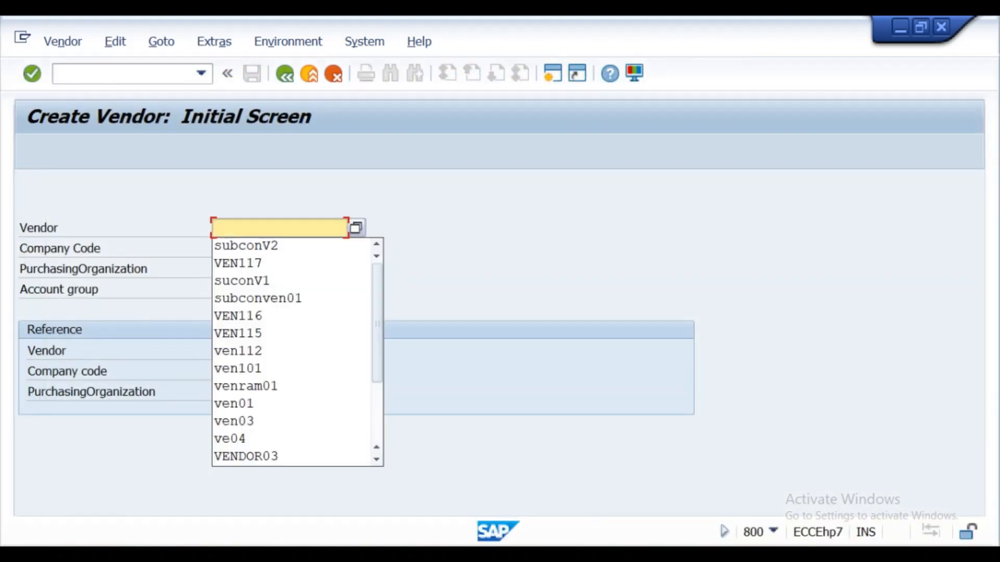
- Check step 3 on the subcontracting PIR in the Word lecture notes, and start transaction ME11 in SAP
{"action": "left_click", "coordinate": [398, 553]}
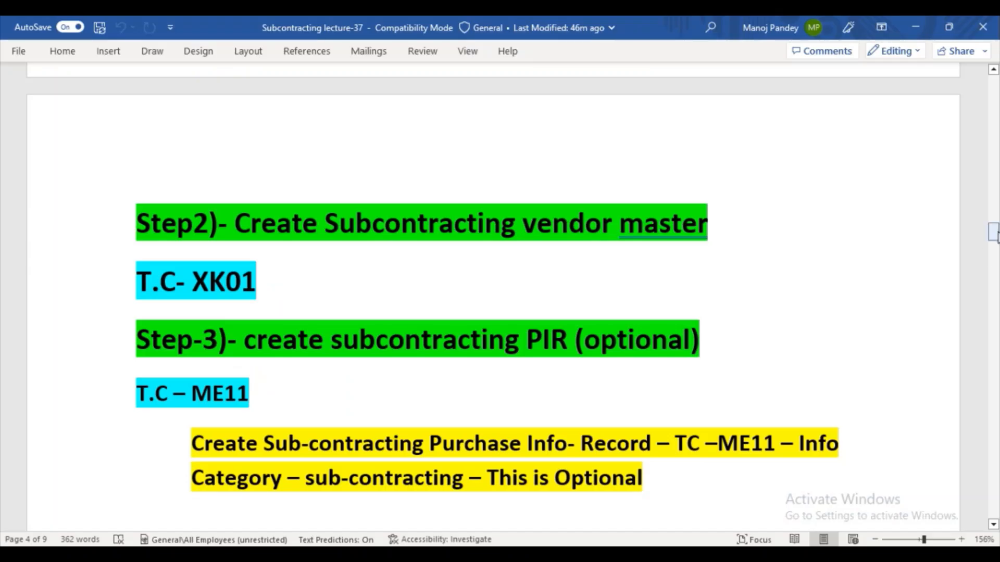
{"action": "left_click_drag", "start_coordinate": [996, 237], "coordinate": [996, 237]}
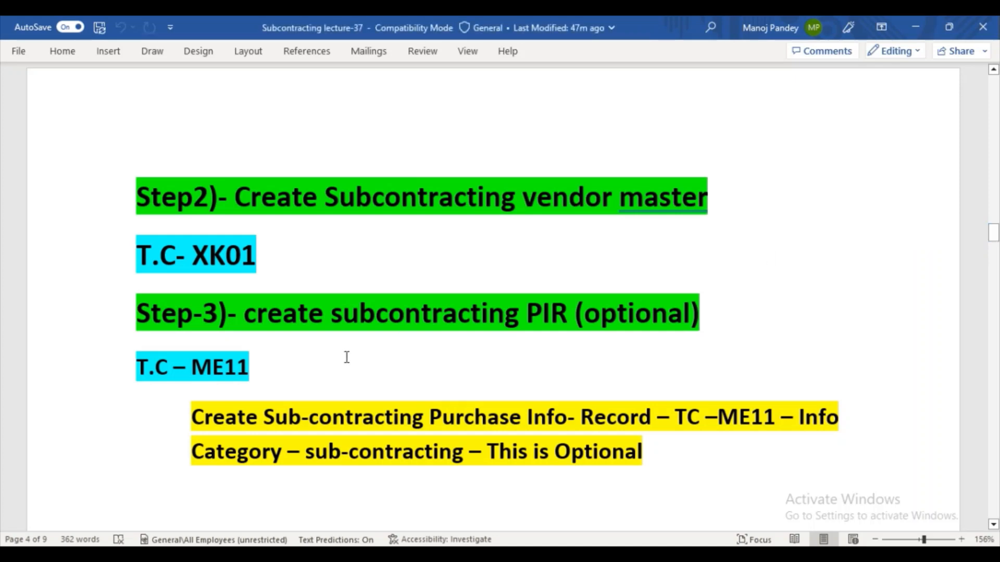
{"action": "left_click_drag", "start_coordinate": [994, 233], "coordinate": [995, 240]}
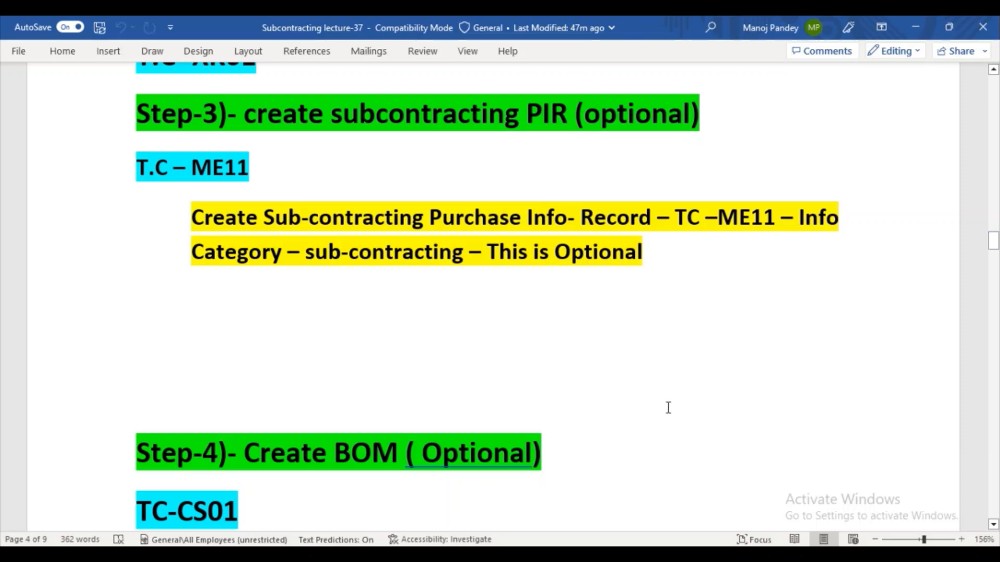
{"action": "left_click", "coordinate": [469, 544]}
{"action": "left_click", "coordinate": [494, 512]}
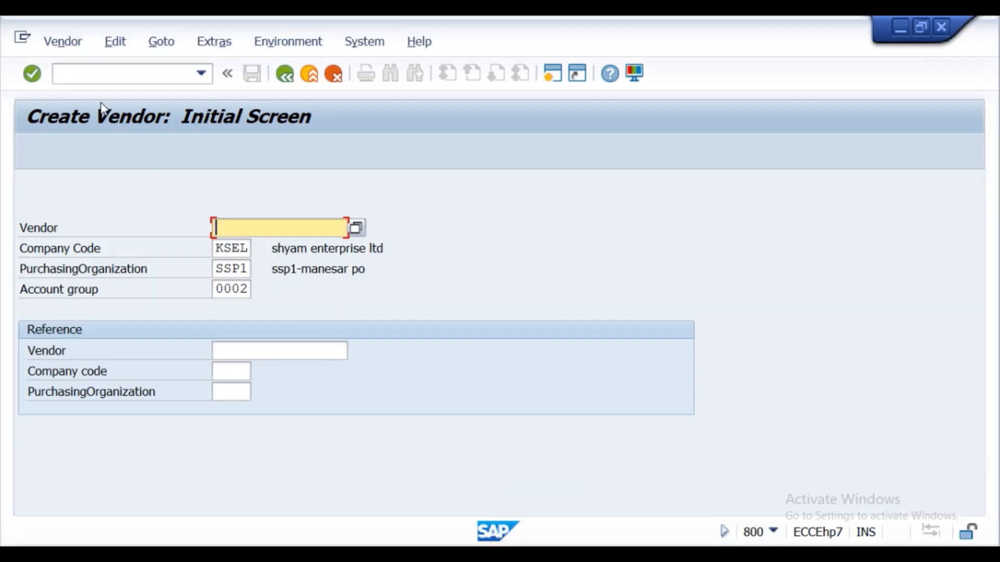
{"action": "left_click", "coordinate": [97, 73]}
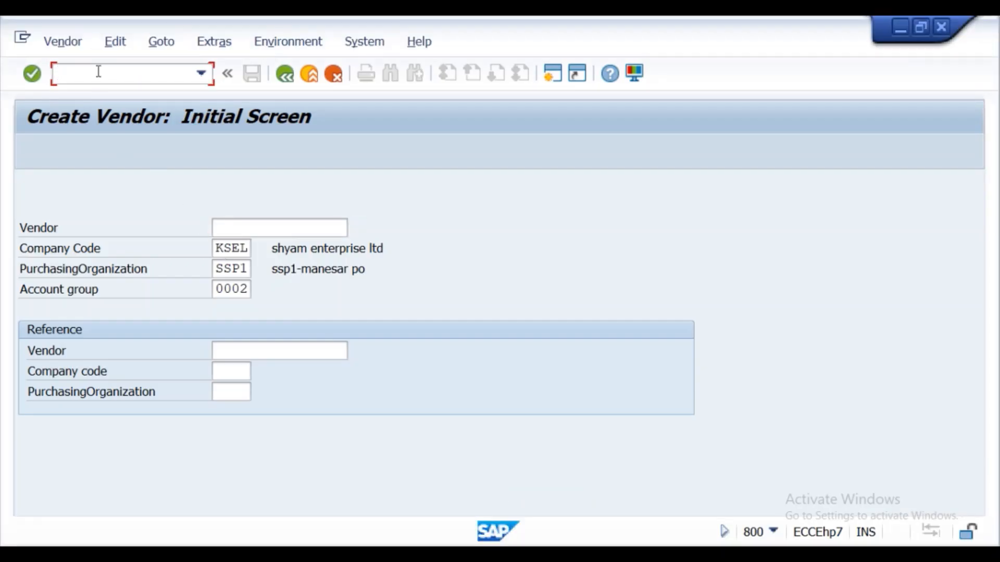
{"action": "type", "text": "/nme11"}
{"action": "key", "text": "Return"}
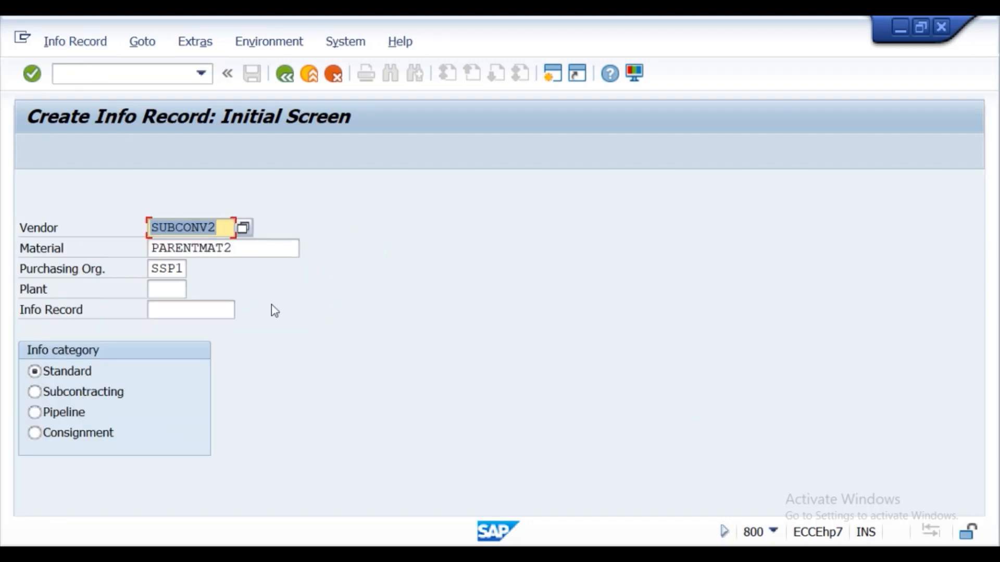
- Enter plant SS01, choose the Subcontracting info category, and pass the general data without entries
{"action": "left_click", "coordinate": [219, 228]}
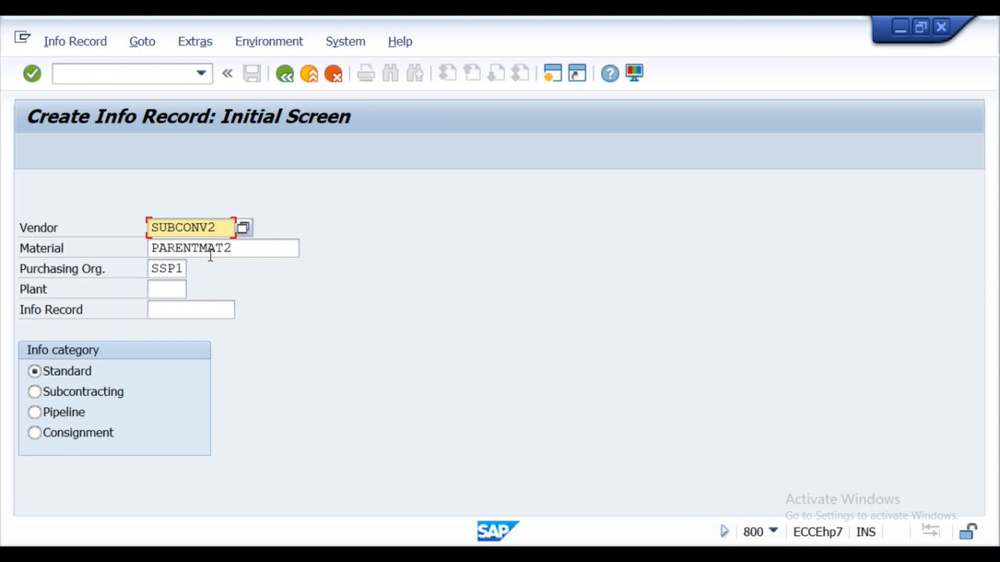
{"action": "left_click", "coordinate": [168, 287]}
{"action": "left_click", "coordinate": [169, 310]}
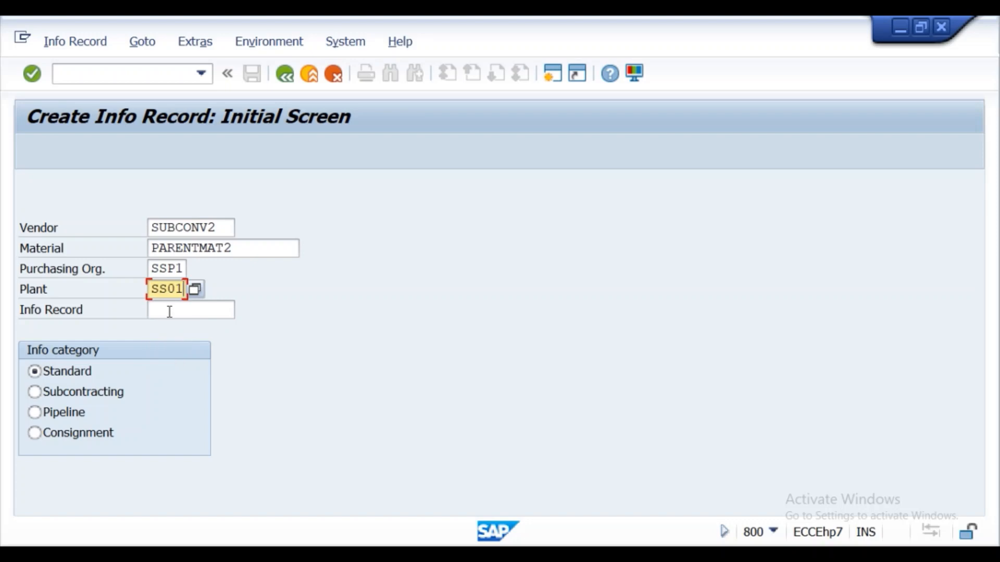
{"action": "left_click", "coordinate": [36, 396]}
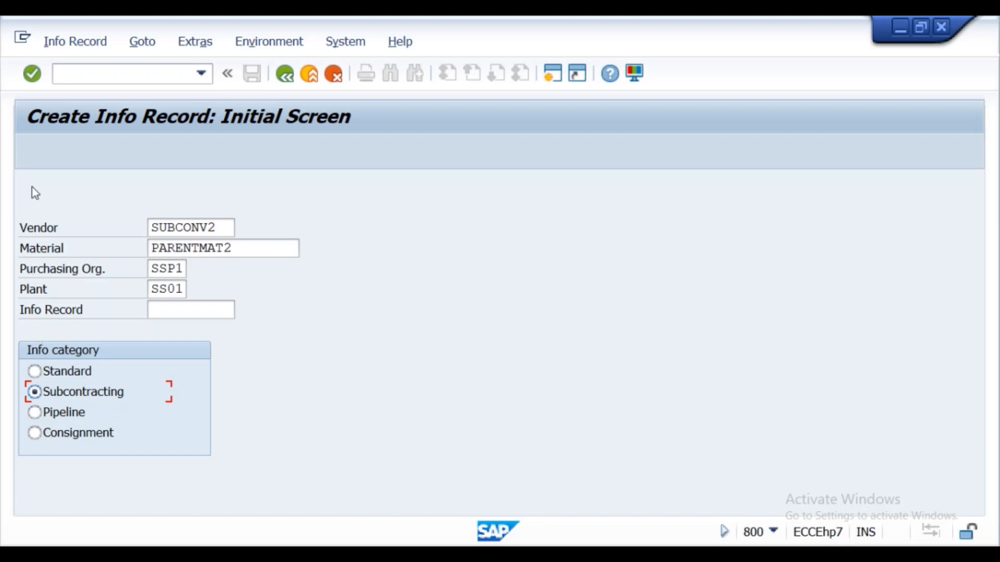
{"action": "left_click", "coordinate": [30, 77]}
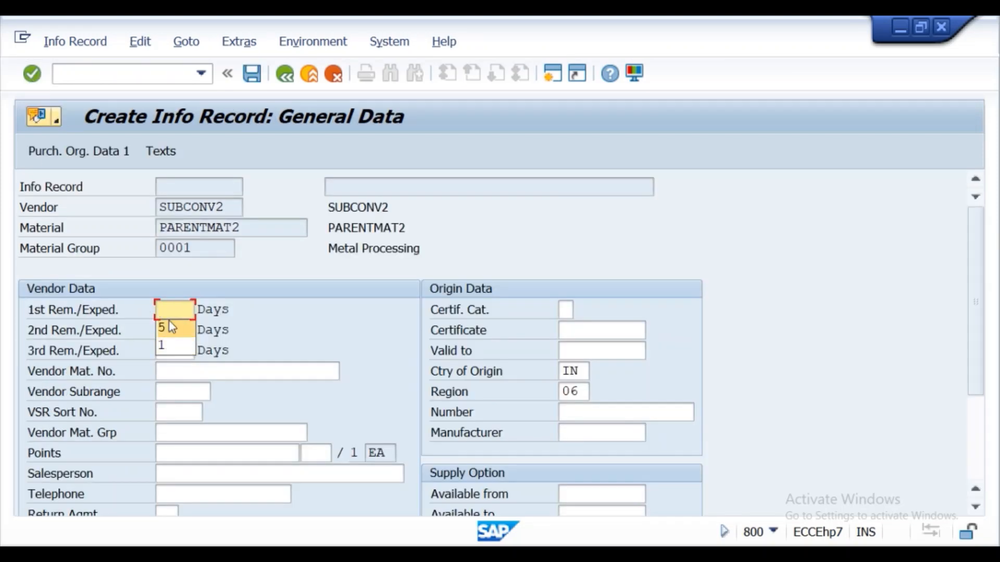
{"action": "left_click", "coordinate": [36, 73]}
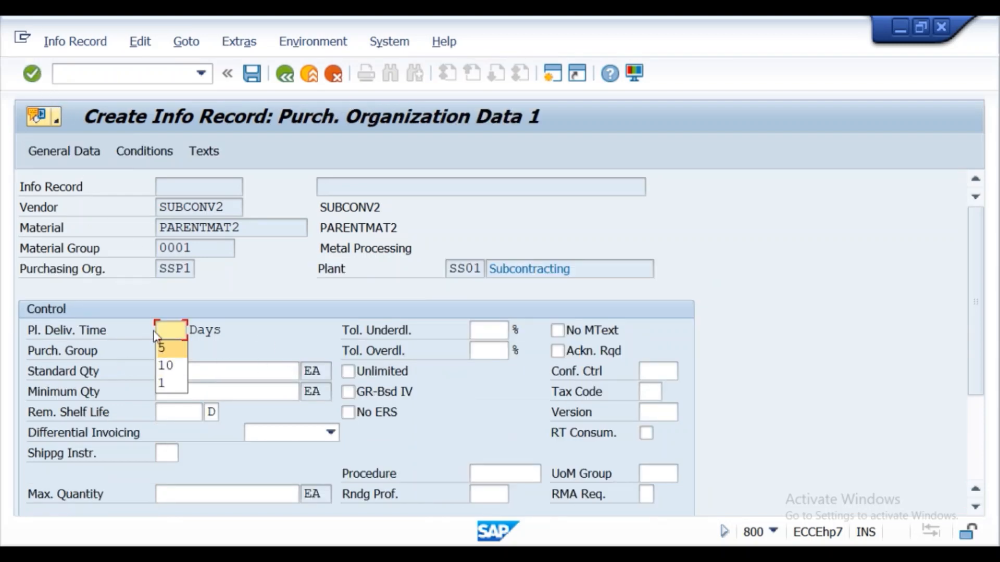
- Set planned delivery time 5 days, purchasing group 001, standard quantity 30 and minimum quantity 1, and confirm the entries
{"action": "left_click", "coordinate": [159, 349]}
{"action": "left_click", "coordinate": [158, 351]}
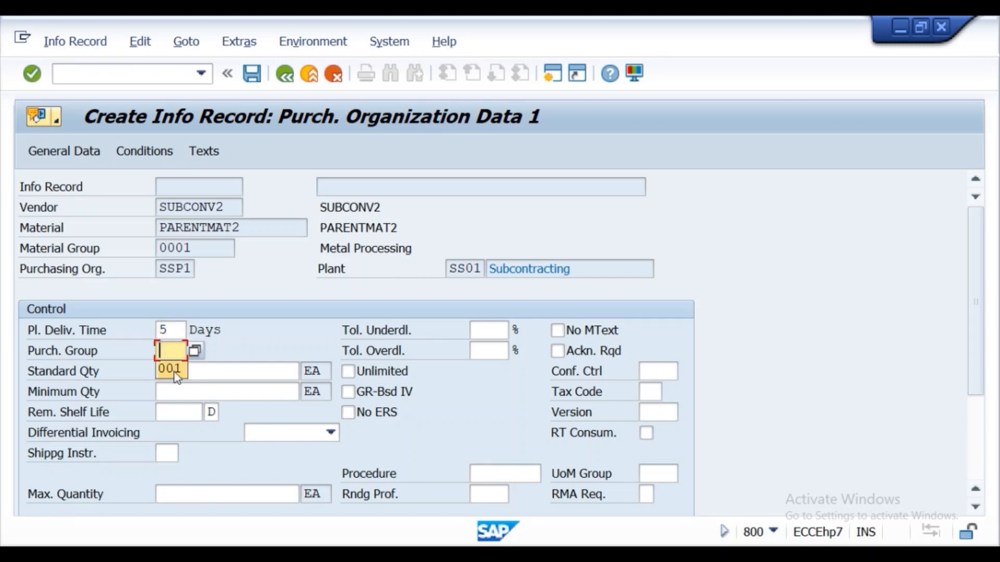
{"action": "left_click", "coordinate": [169, 368]}
{"action": "left_click", "coordinate": [172, 372]}
{"action": "left_click", "coordinate": [181, 391]}
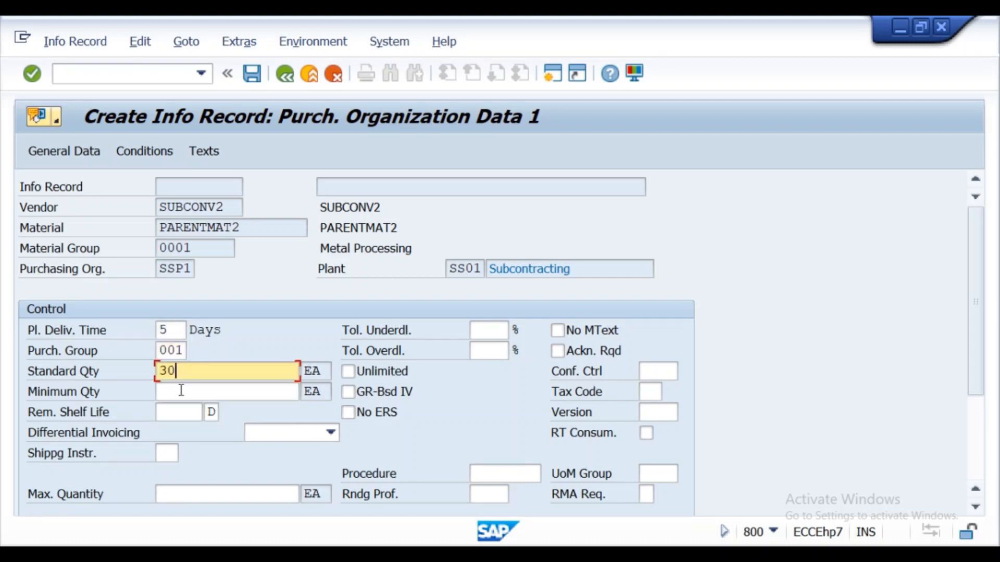
{"action": "left_click", "coordinate": [180, 399]}
{"action": "left_click", "coordinate": [189, 410]}
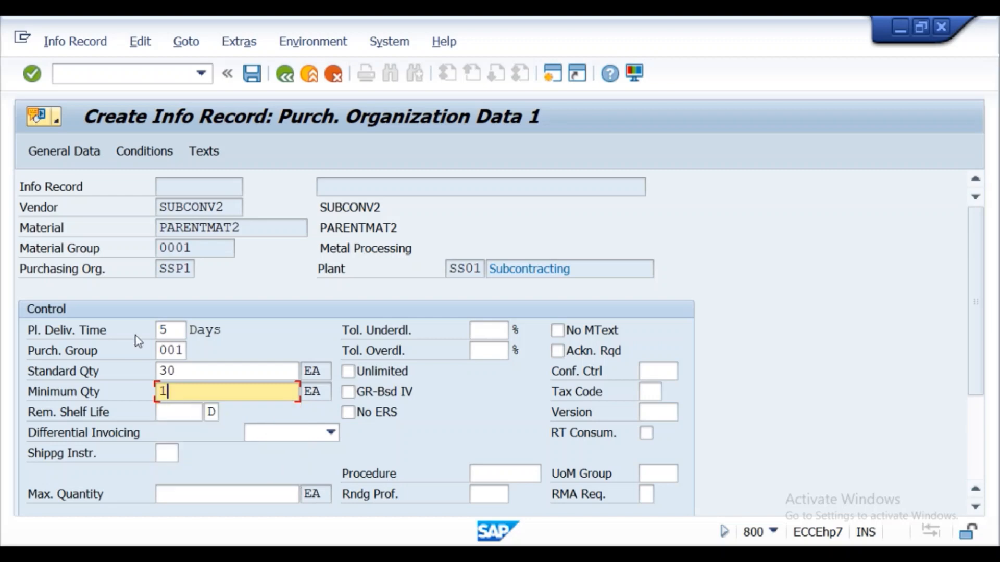
{"action": "left_click", "coordinate": [32, 74]}
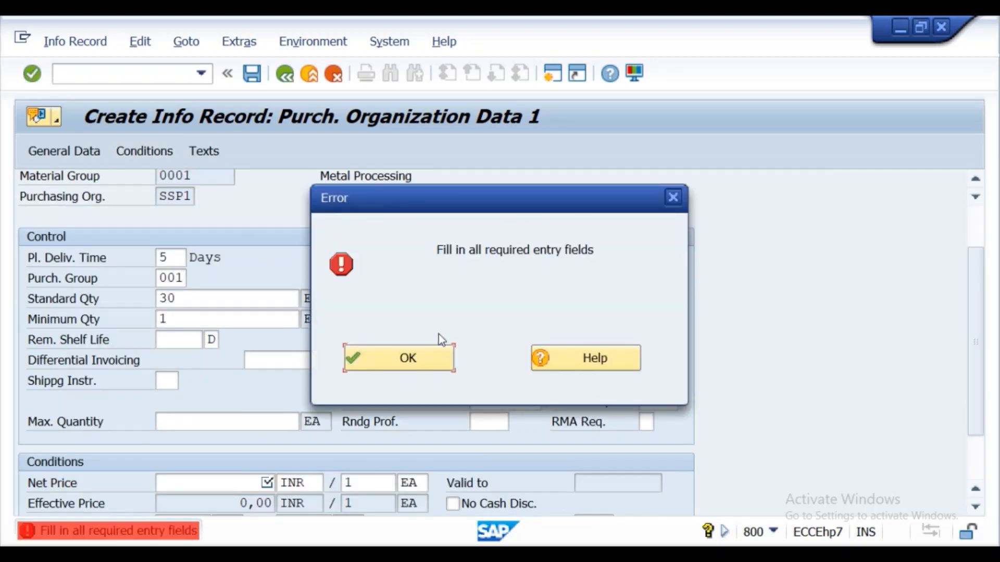
- Dismiss the error, set the net price to 100 INR per 1 EA and confirm it, and switch to the Word lecture notes
{"action": "left_click", "coordinate": [408, 364]}
{"action": "scroll", "coordinate": [976, 281], "scroll_direction": "down", "scroll_amount": 3}
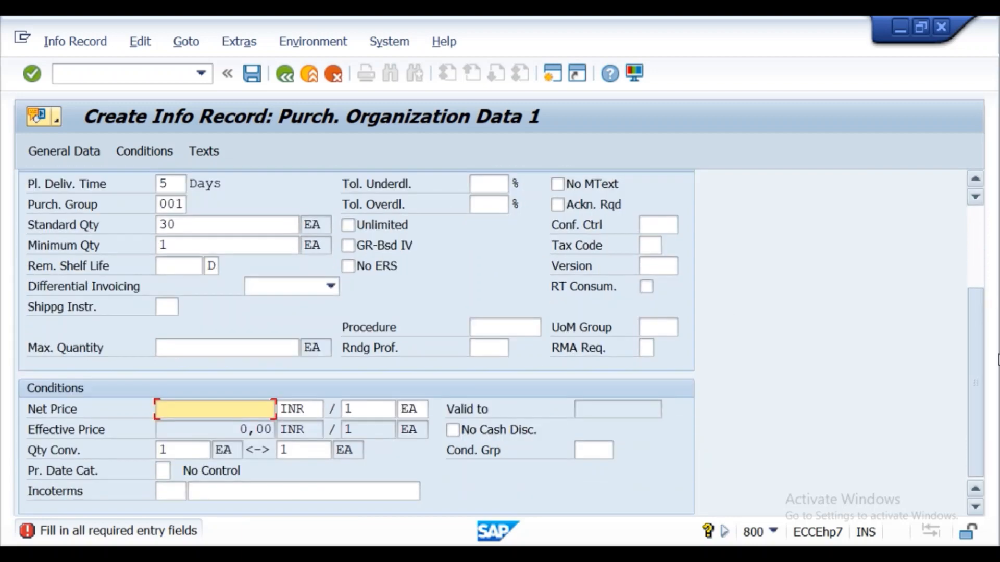
{"action": "left_click", "coordinate": [214, 410]}
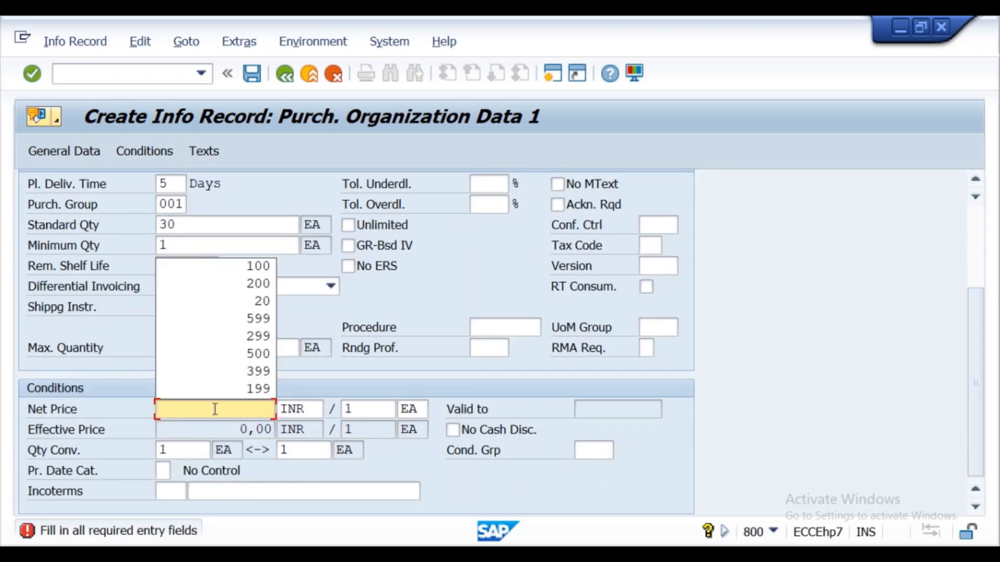
{"action": "left_click", "coordinate": [251, 267]}
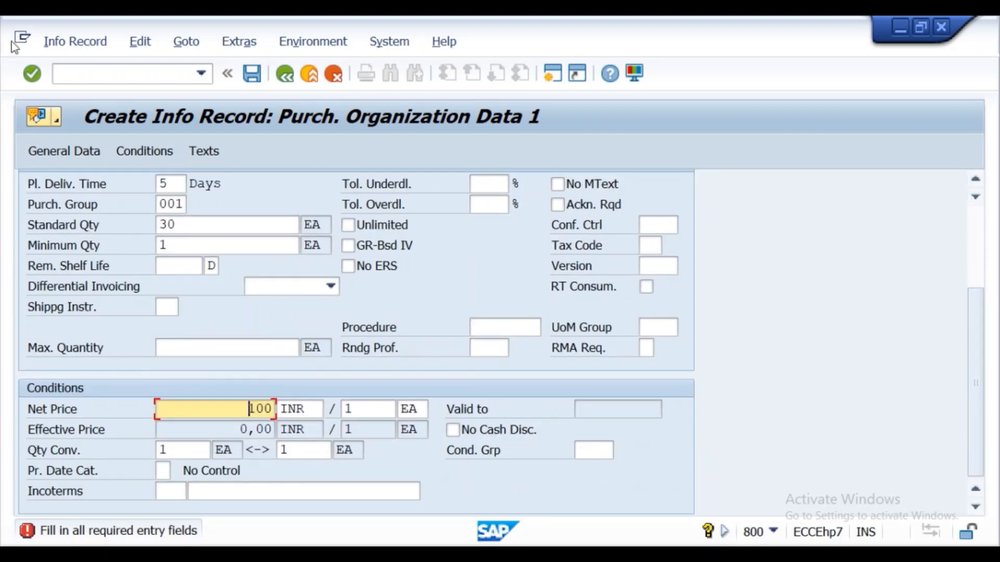
{"action": "left_click", "coordinate": [29, 74]}
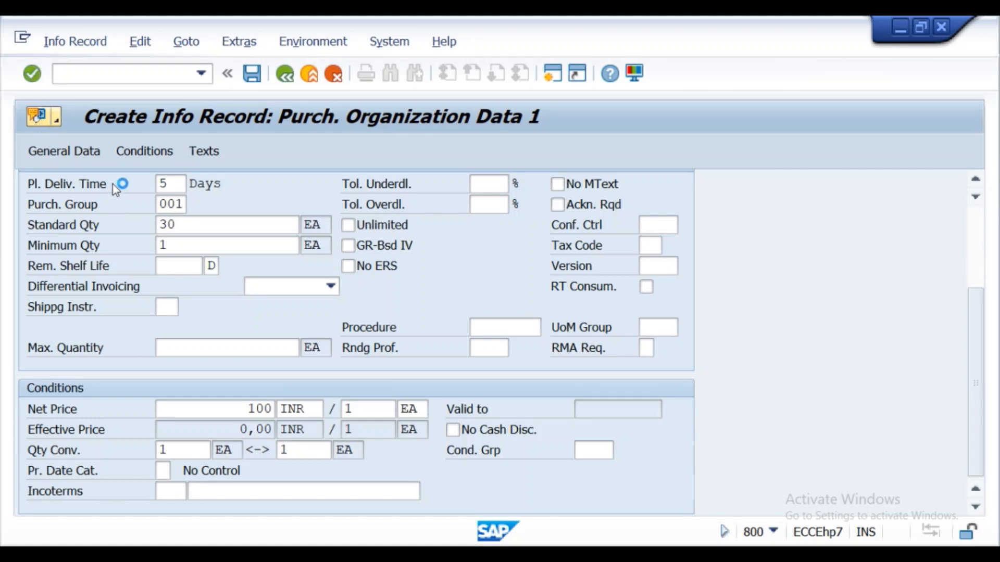
{"action": "left_click", "coordinate": [392, 553]}
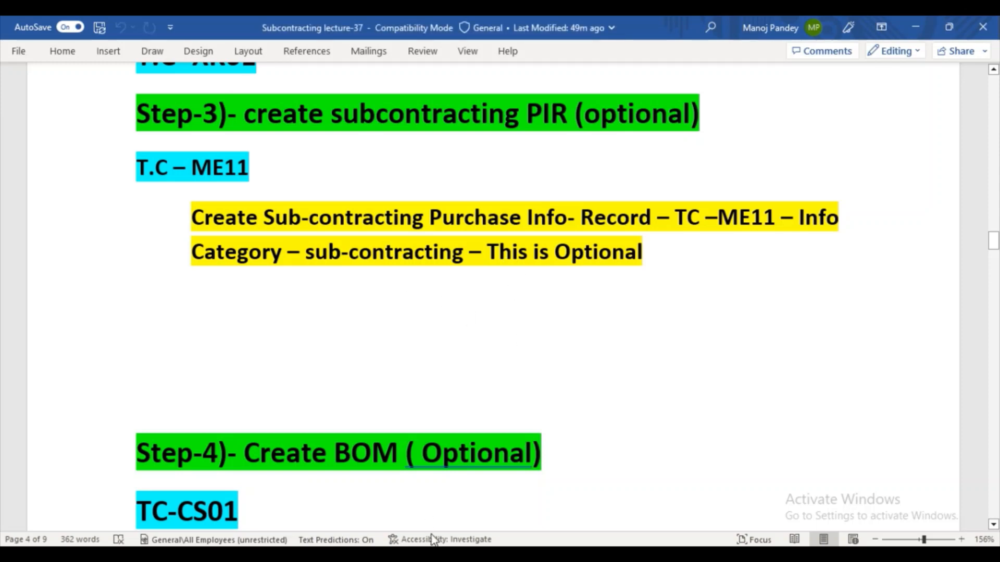
- Return to SAP, pass the quotation references and info memo without entries, and save the subcontracting info record
{"action": "mouse_move", "coordinate": [434, 544]}
{"action": "left_click", "coordinate": [479, 506]}
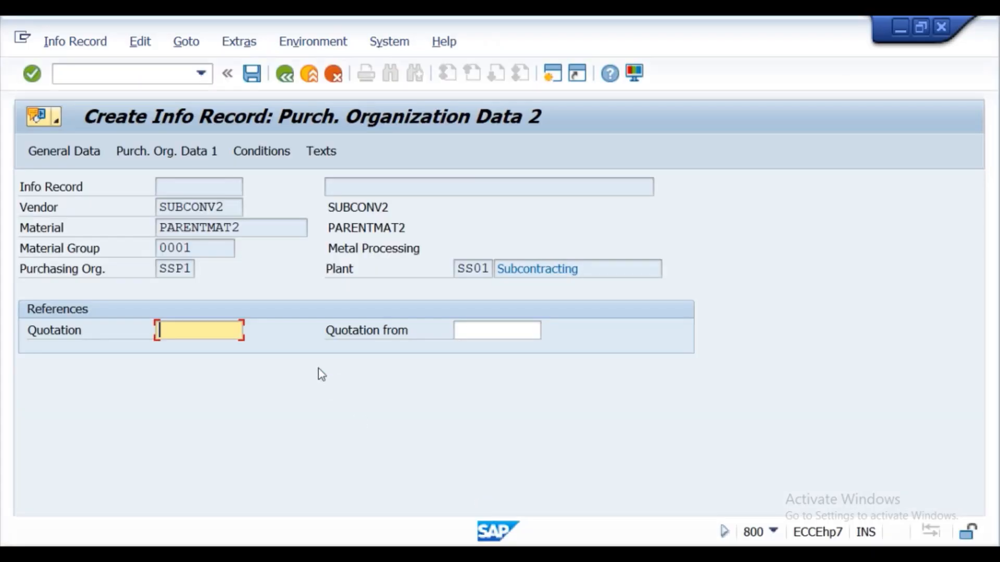
{"action": "left_click", "coordinate": [31, 76]}
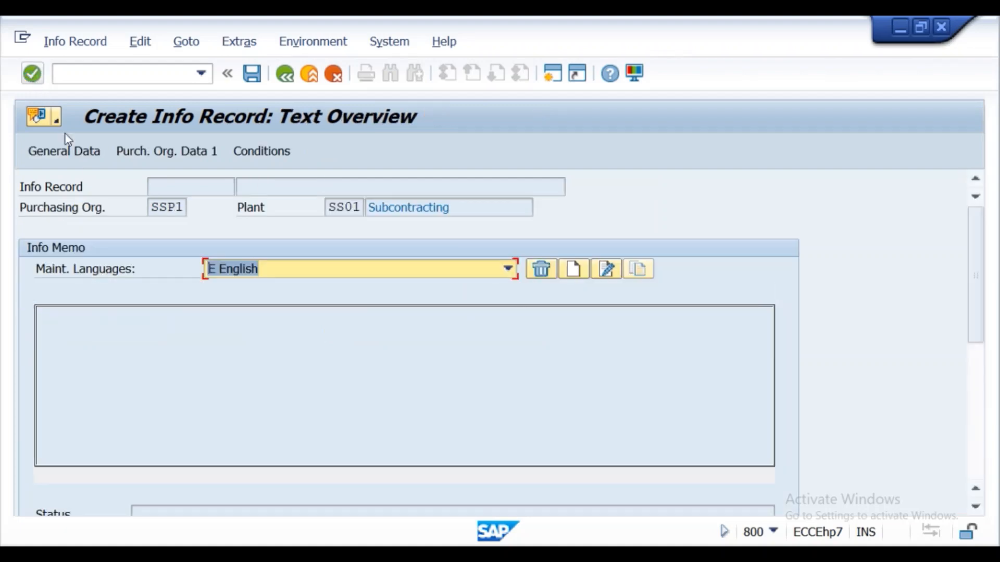
{"action": "left_click", "coordinate": [30, 75]}
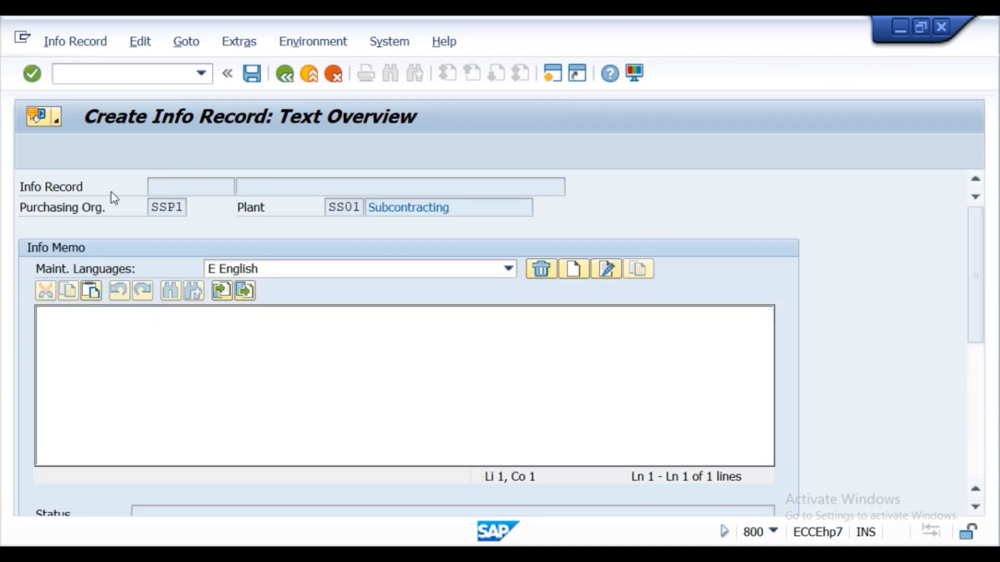
{"action": "left_click", "coordinate": [307, 385]}
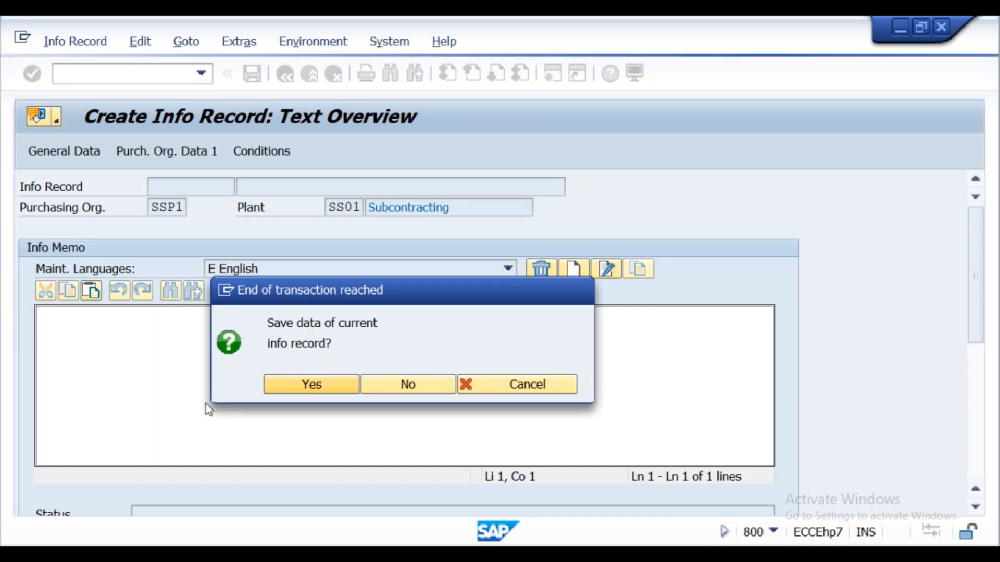
{"action": "key", "text": "alt+Tab"}
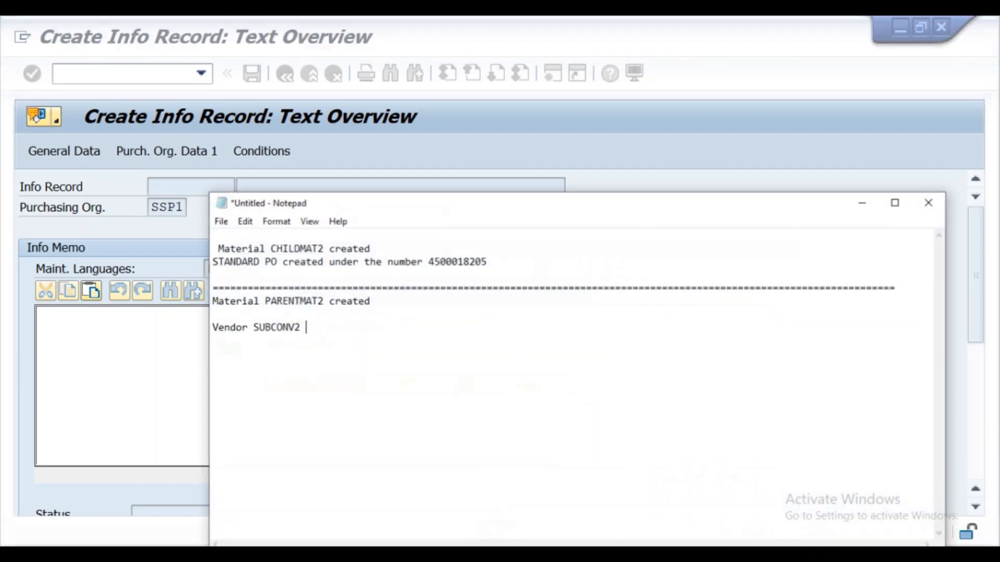
{"action": "left_click", "coordinate": [863, 201]}
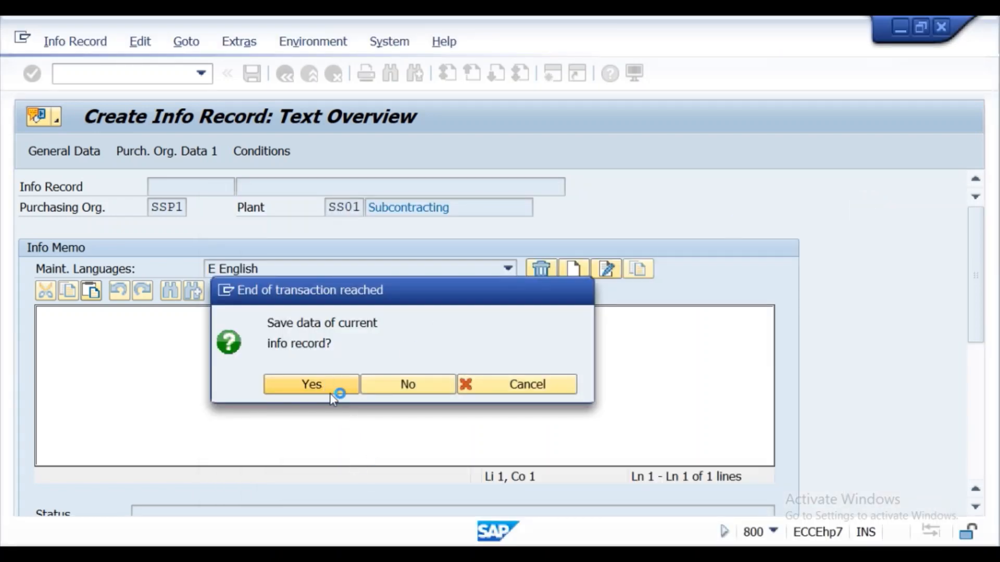
{"action": "left_click", "coordinate": [312, 385]}
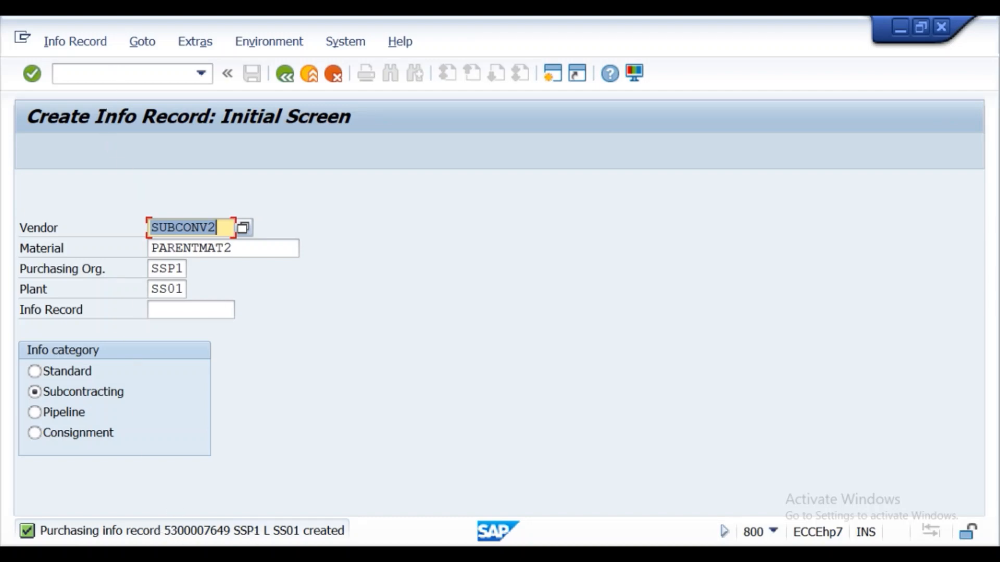
- Switch to the Word lecture notes and review step 4 on the optional BOM and step 5 on the subcontracting PO
{"action": "left_click", "coordinate": [370, 554]}
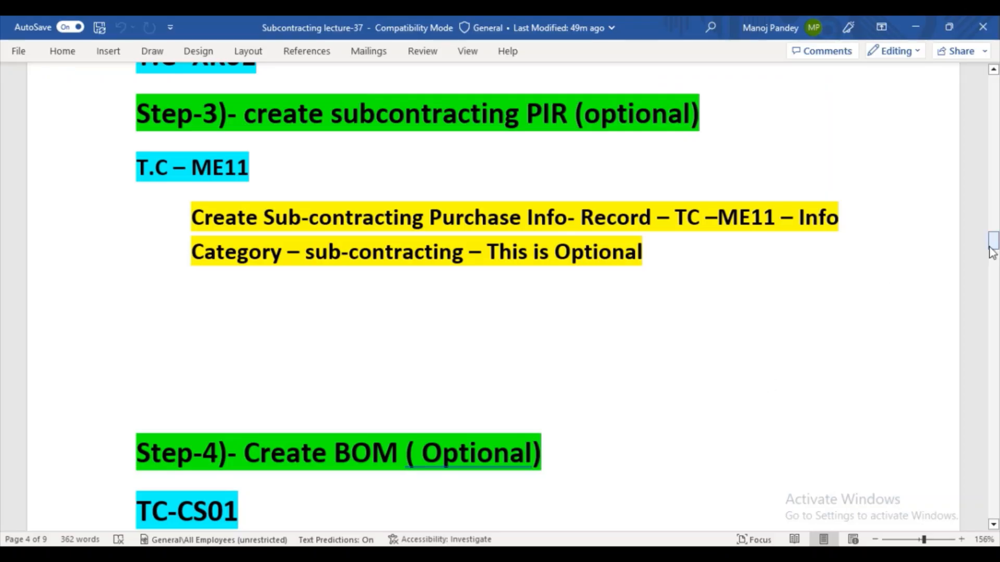
{"action": "left_click_drag", "start_coordinate": [992, 252], "coordinate": [993, 263]}
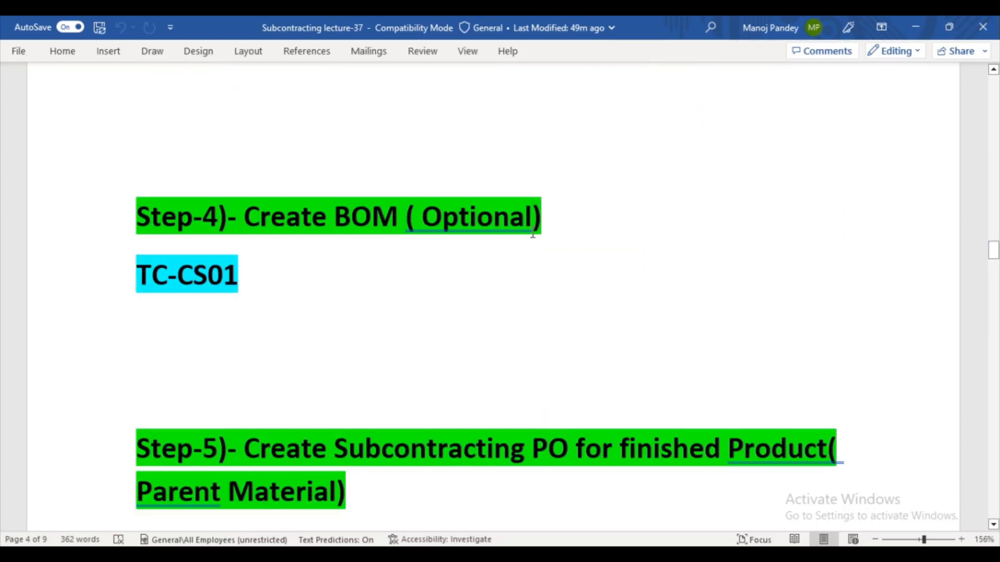
{"action": "left_click_drag", "start_coordinate": [405, 229], "coordinate": [532, 235]}
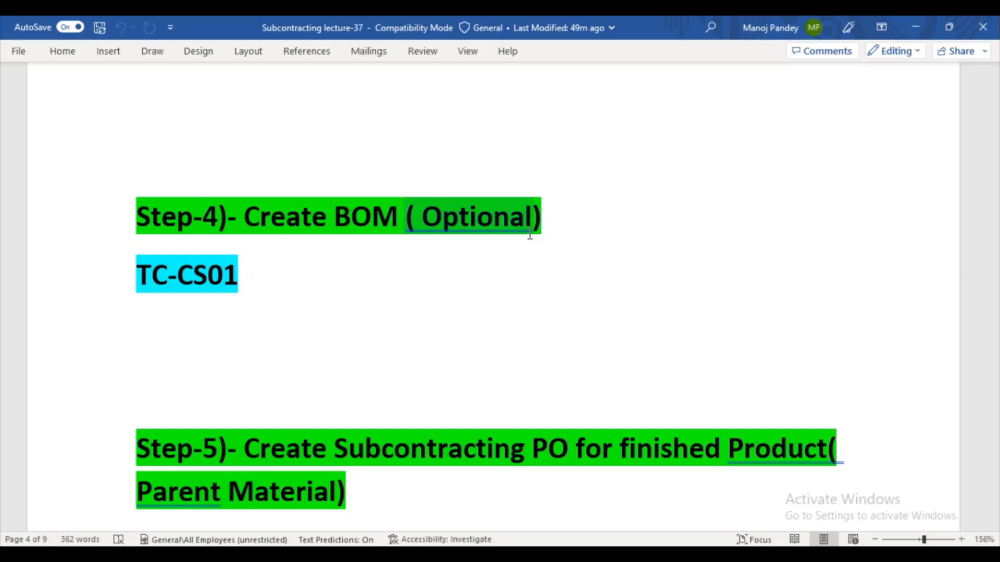
{"action": "left_click", "coordinate": [528, 239]}
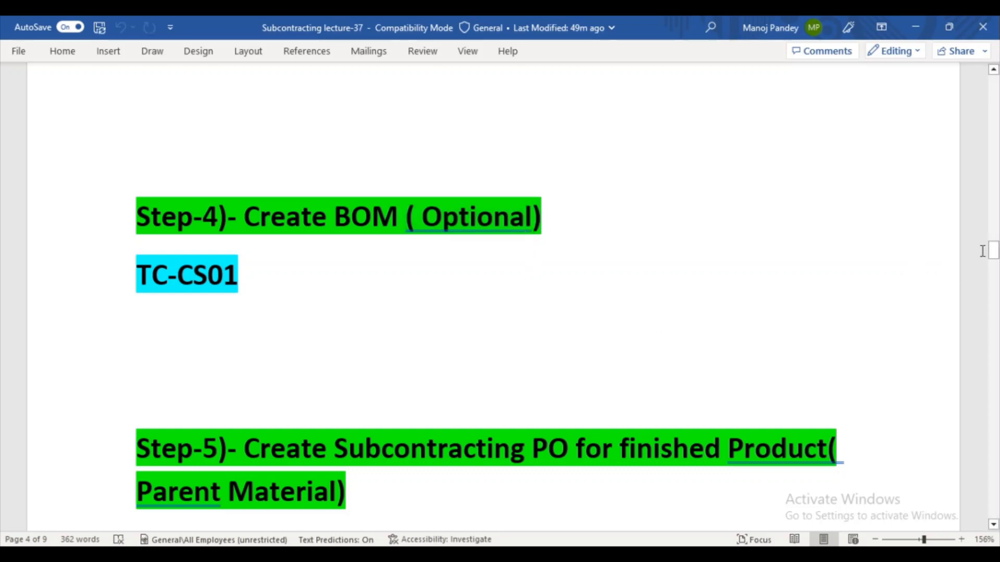
{"action": "left_click_drag", "start_coordinate": [993, 252], "coordinate": [993, 267]}
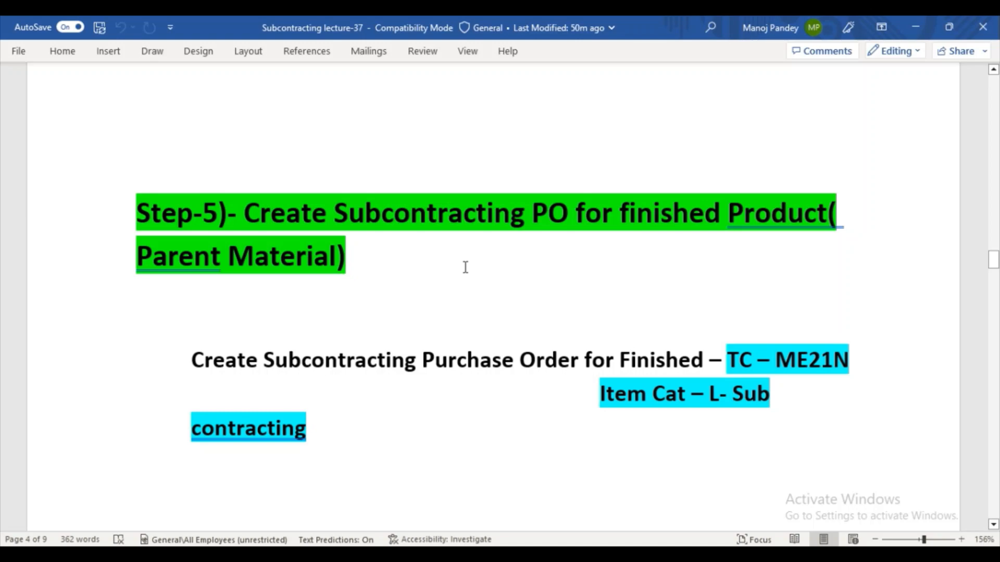
- Return to the info record session in SAP and start transaction ME21N
{"action": "left_click", "coordinate": [443, 555]}
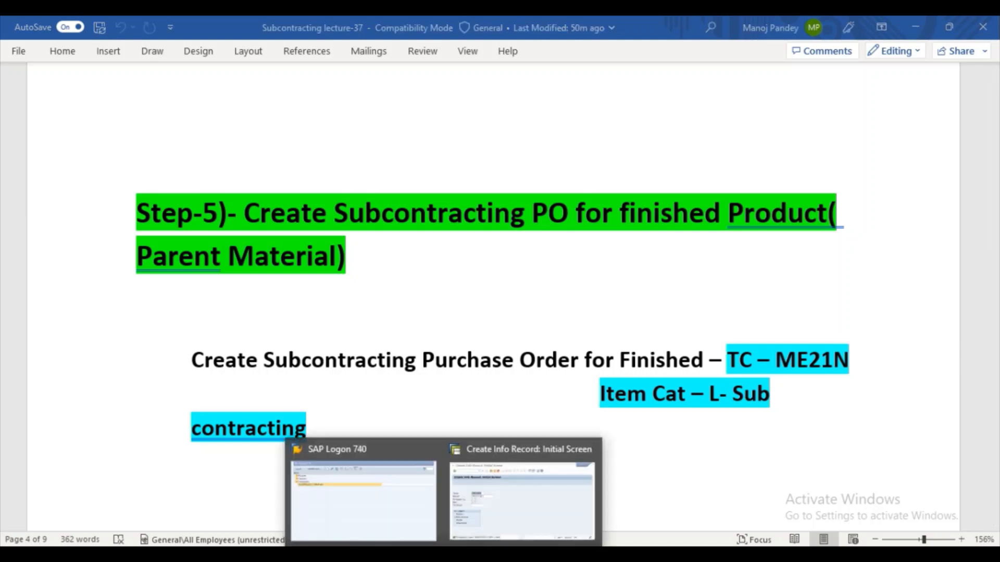
{"action": "left_click", "coordinate": [521, 500]}
{"action": "left_click", "coordinate": [176, 73]}
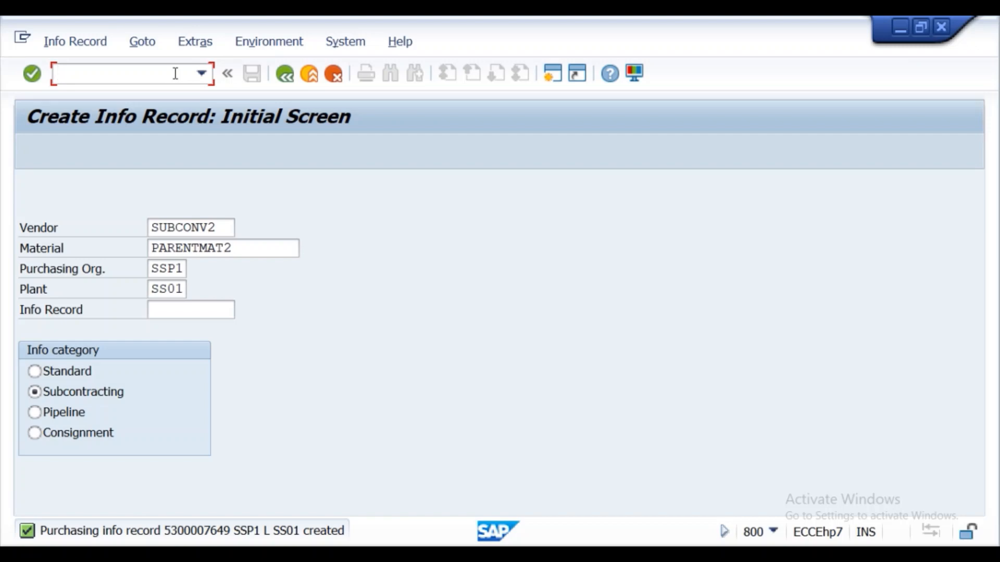
{"action": "type", "text": "/nme21n"}
{"action": "key", "text": "Return"}
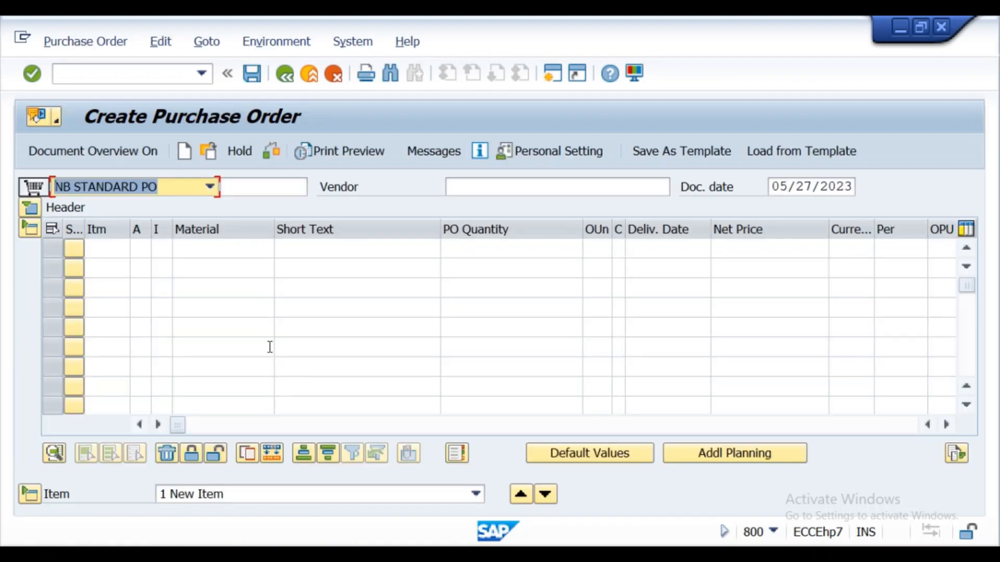
- Copy SUBCONV2 from the Notepad notes and enter it as the purchase order's vendor
{"action": "left_click", "coordinate": [519, 185]}
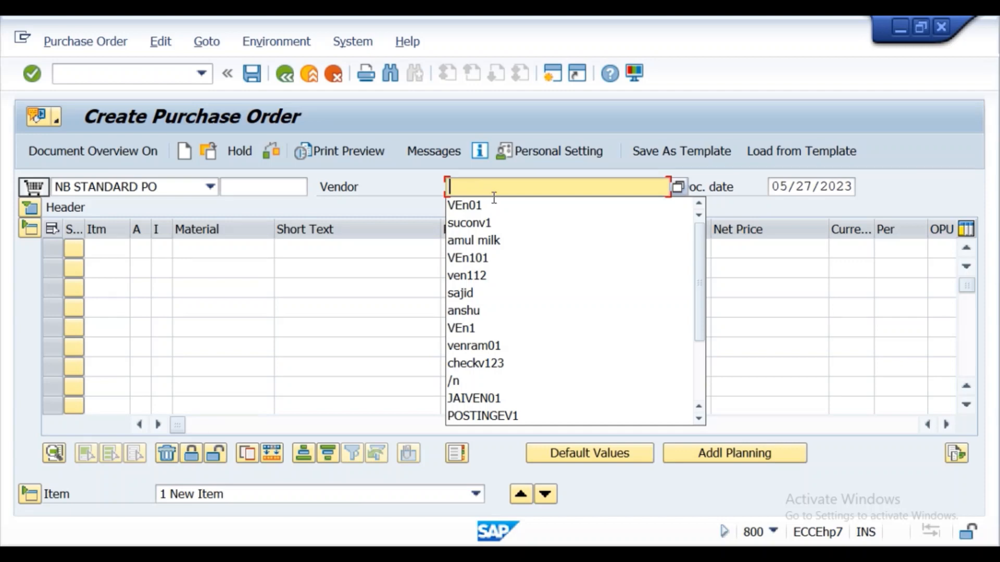
{"action": "mouse_move", "coordinate": [479, 555]}
{"action": "left_click", "coordinate": [468, 527]}
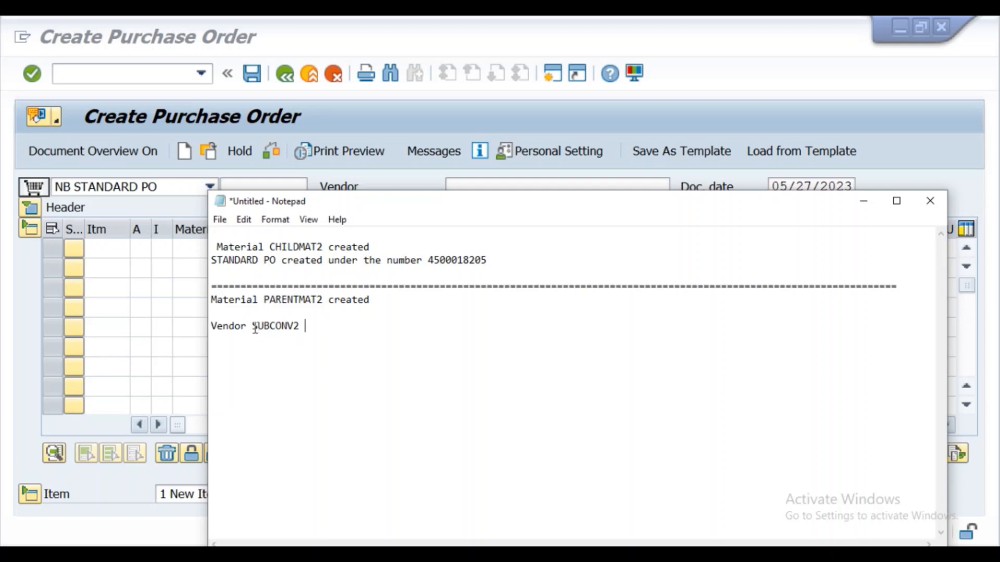
{"action": "left_click_drag", "start_coordinate": [254, 328], "coordinate": [307, 336]}
{"action": "key", "text": "ctrl+c"}
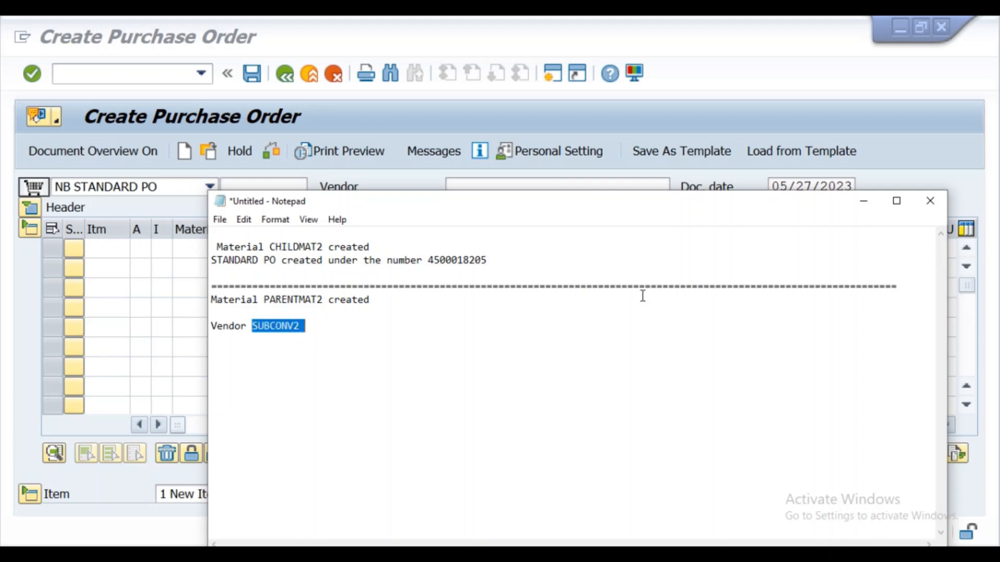
{"action": "left_click", "coordinate": [860, 203]}
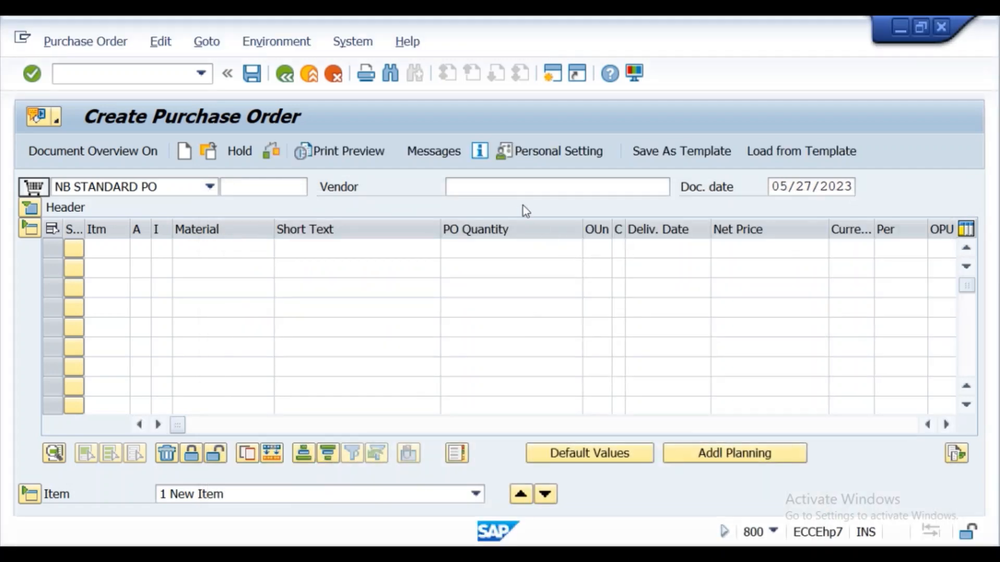
{"action": "left_click", "coordinate": [520, 185]}
{"action": "key", "text": "ctrl+v"}
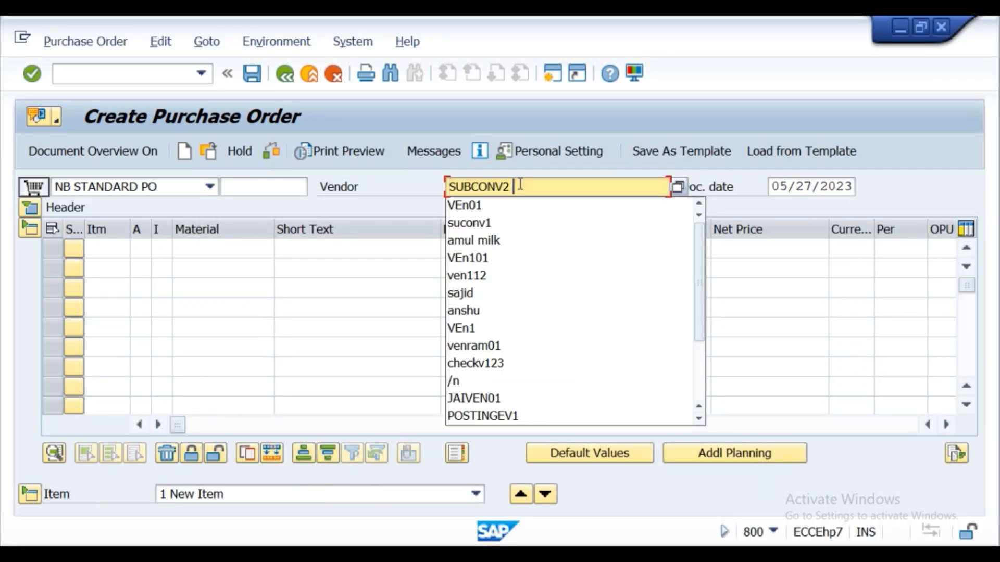
{"action": "left_click", "coordinate": [346, 255]}
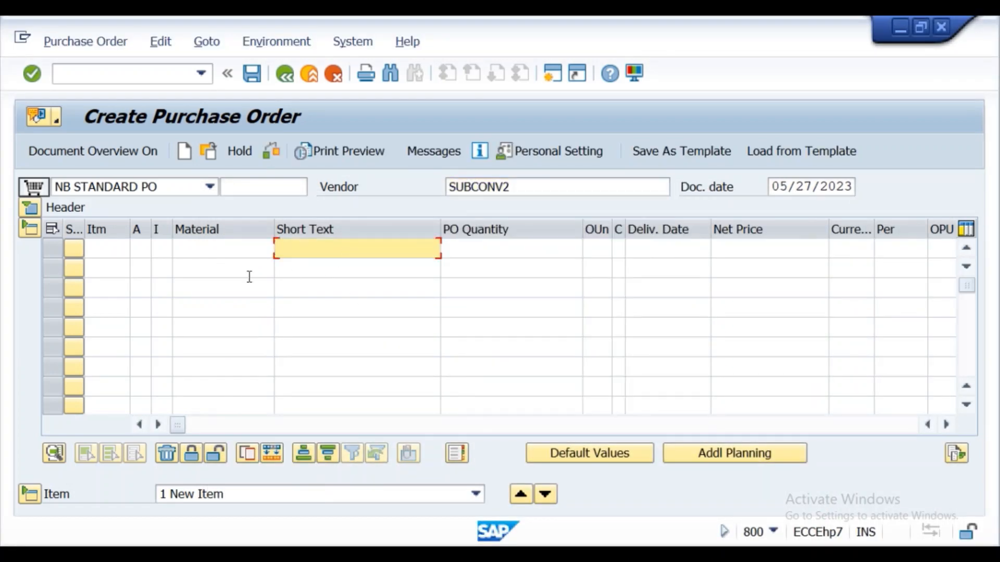
- Expand the purchase order header and enter purchasing organization ssp1, purchasing group 001 and company code ksel
{"action": "left_click", "coordinate": [28, 208]}
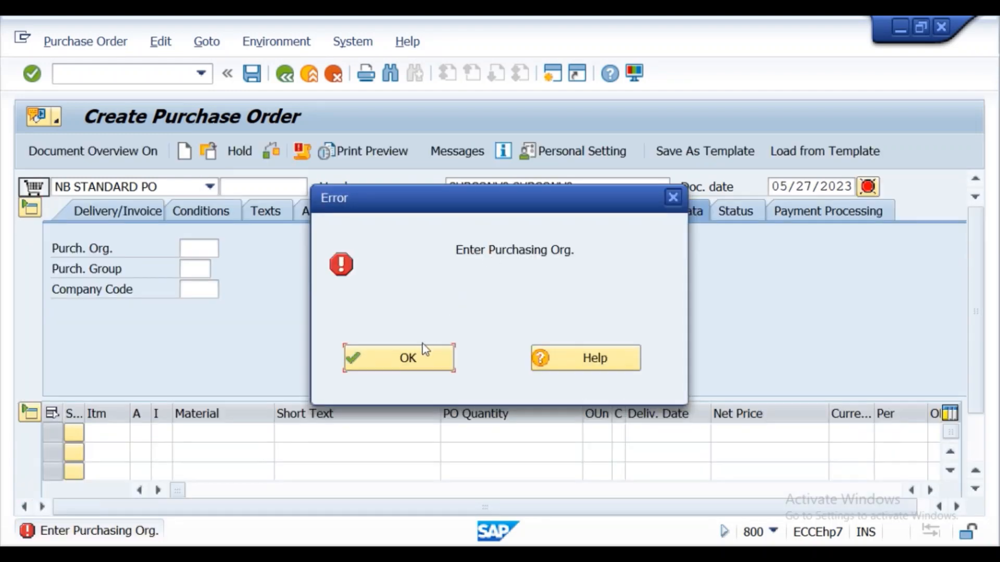
{"action": "left_click", "coordinate": [401, 357]}
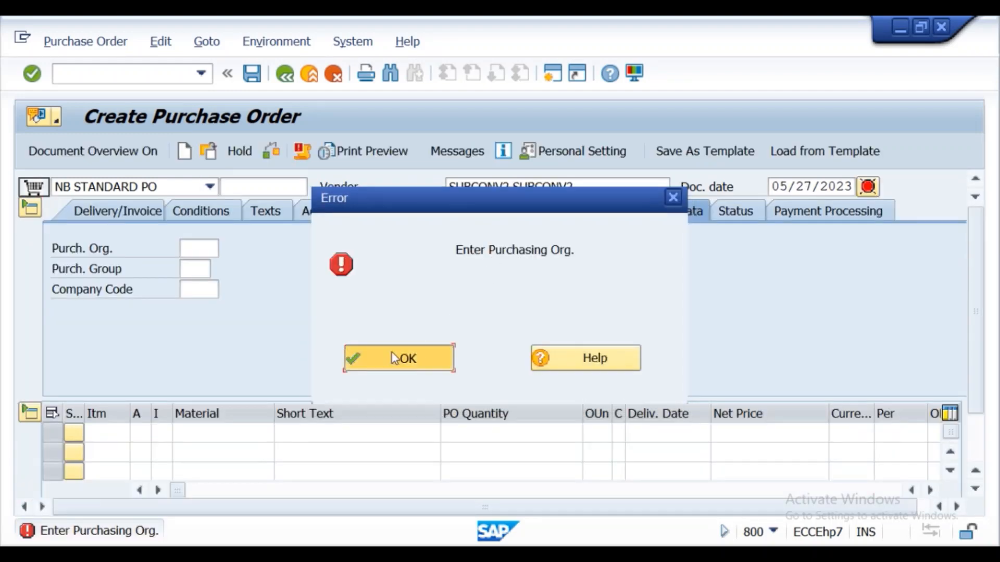
{"action": "left_click", "coordinate": [198, 248]}
{"action": "left_click", "coordinate": [185, 266]}
{"action": "left_click", "coordinate": [186, 268]}
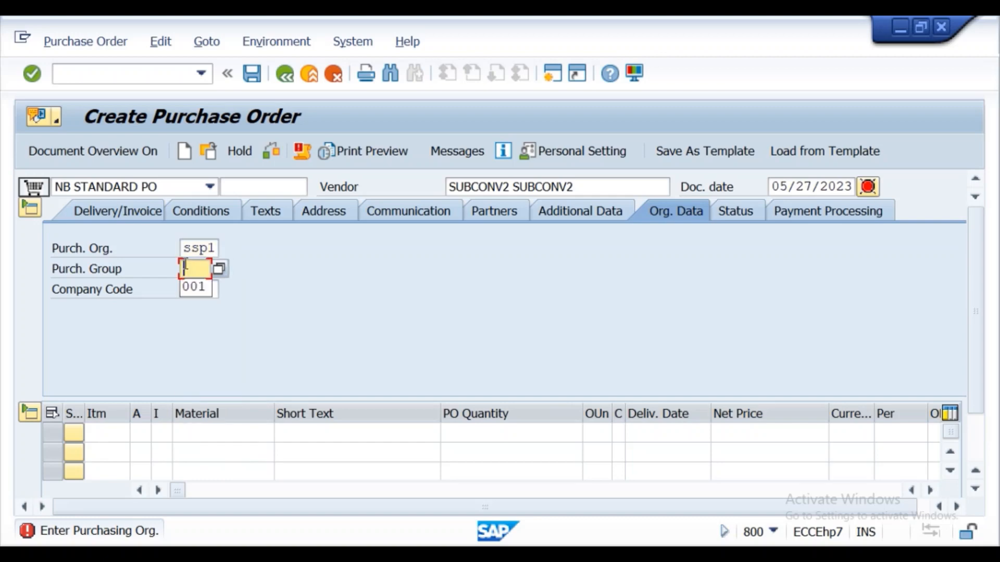
{"action": "left_click", "coordinate": [192, 285]}
{"action": "left_click", "coordinate": [192, 285]}
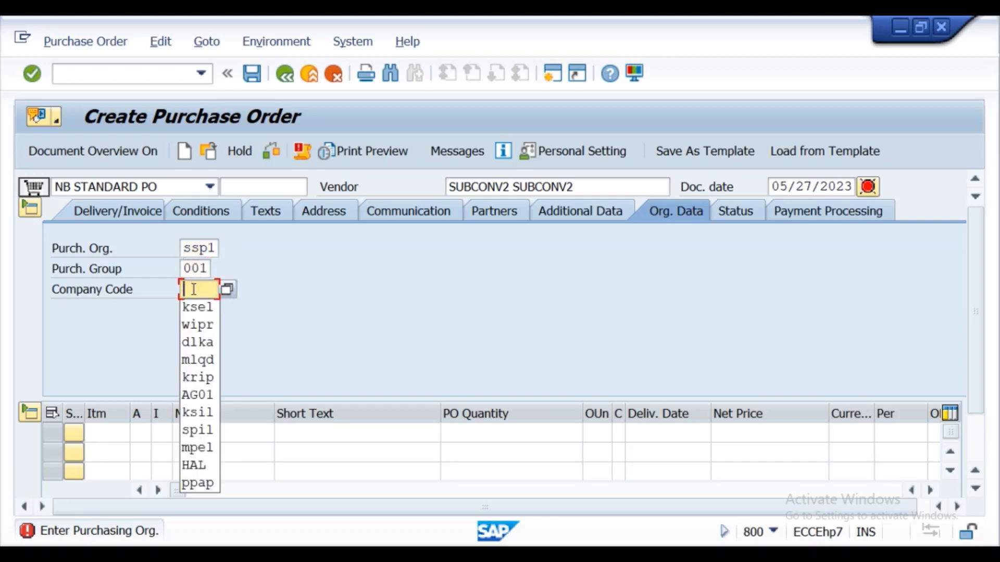
{"action": "left_click", "coordinate": [194, 307]}
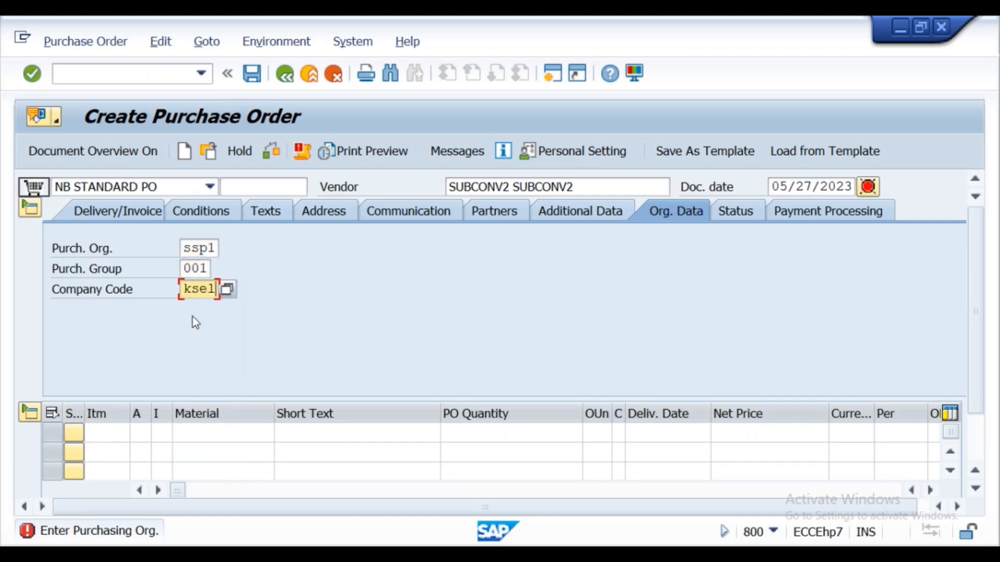
- Pick CHILDMAT2 as the first item's material, and copy the material name PARENTMAT2 from the Notepad notes
{"action": "left_click", "coordinate": [180, 430]}
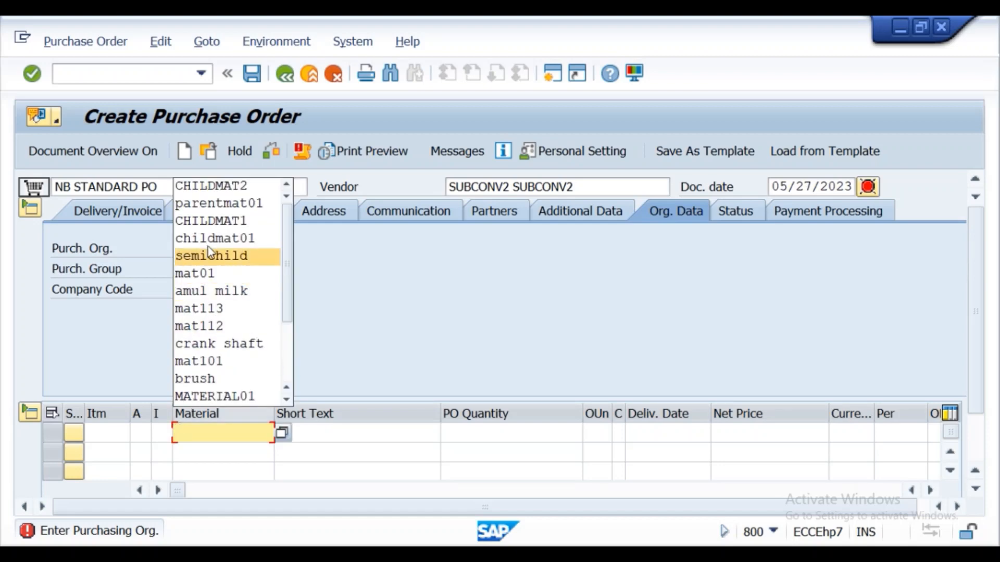
{"action": "left_click", "coordinate": [216, 192]}
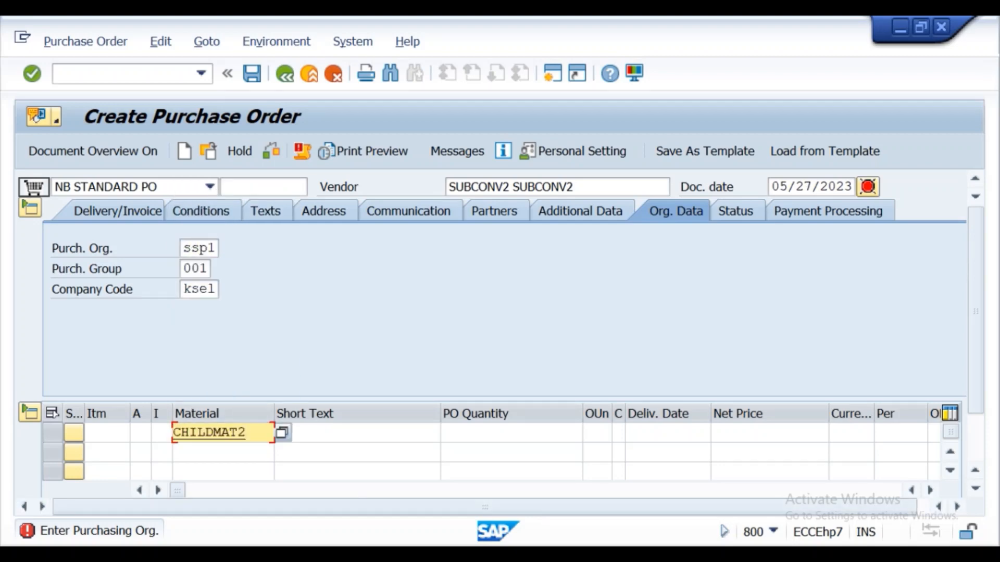
{"action": "key", "text": "alt+Tab"}
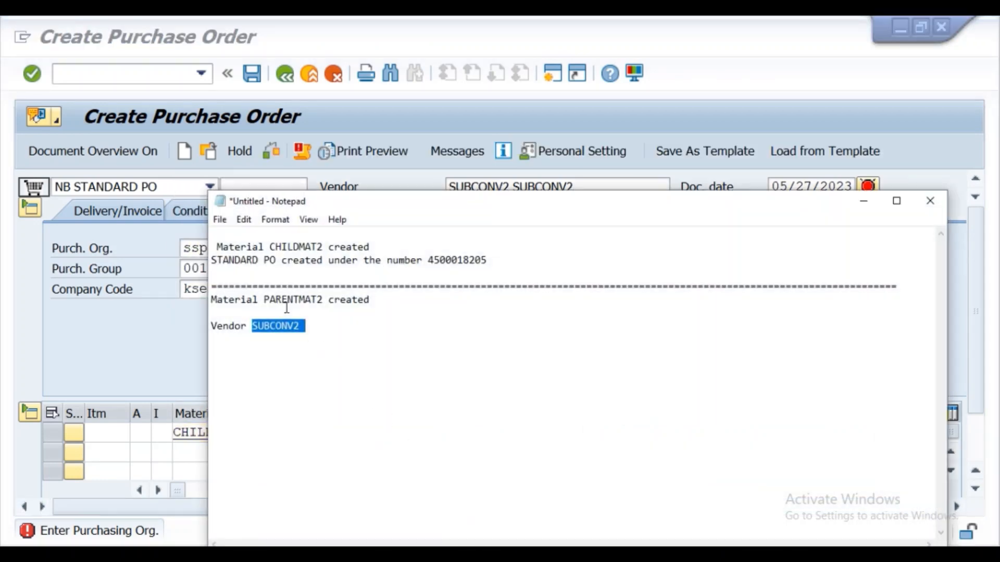
{"action": "left_click_drag", "start_coordinate": [263, 299], "coordinate": [329, 302]}
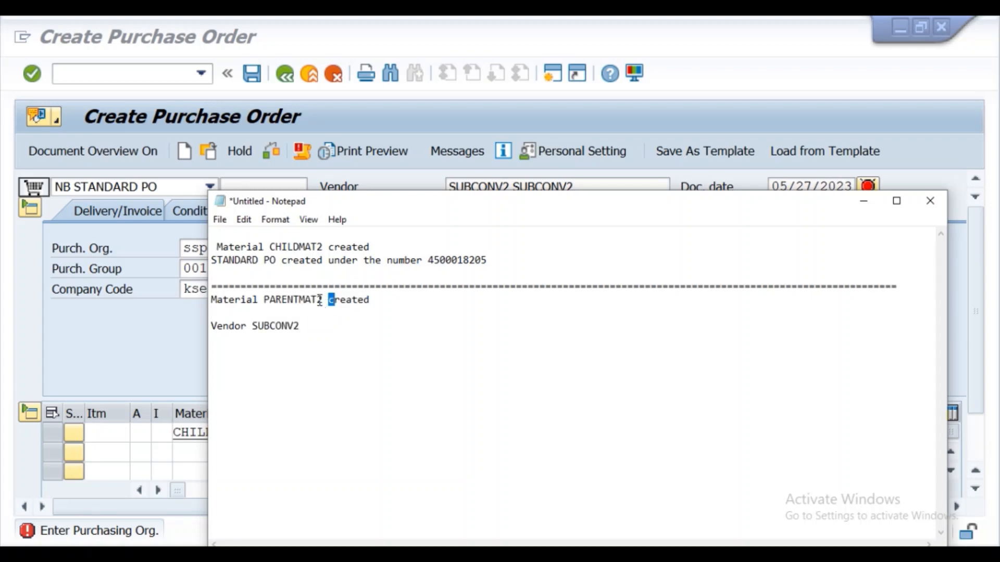
{"action": "left_click", "coordinate": [323, 302]}
{"action": "left_click_drag", "start_coordinate": [263, 300], "coordinate": [278, 302]}
{"action": "left_click", "coordinate": [290, 301]}
{"action": "double_click", "coordinate": [292, 301]}
{"action": "key", "text": "ctrl+c"}
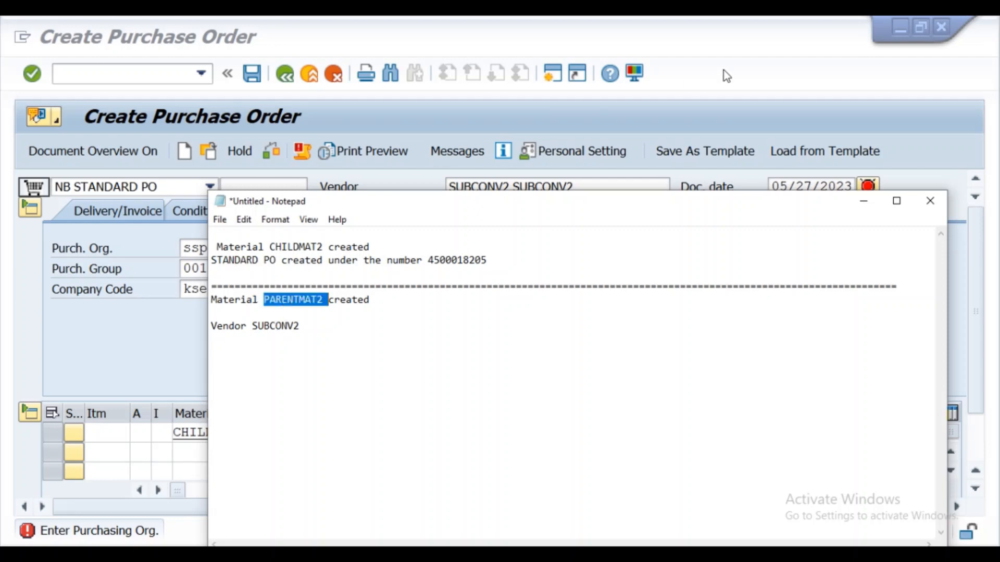
{"action": "left_click", "coordinate": [864, 201]}
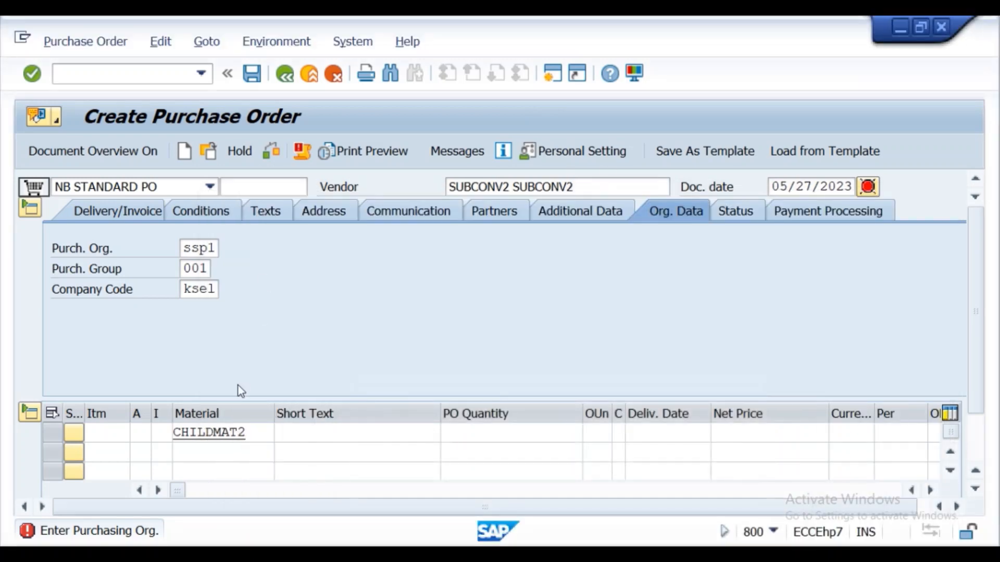
- Replace the first item's material with the copied PARENTMAT2 and close the suggestion list
{"action": "key", "text": "BackSpace"}
{"action": "key", "text": "BackSpace"}
{"action": "key", "text": "BackSpace"}
{"action": "key", "text": "BackSpace"}
{"action": "key", "text": "BackSpace"}
{"action": "key", "text": "BackSpace"}
{"action": "key", "text": "BackSpace"}
{"action": "key", "text": "BackSpace"}
{"action": "key", "text": "BackSpace"}
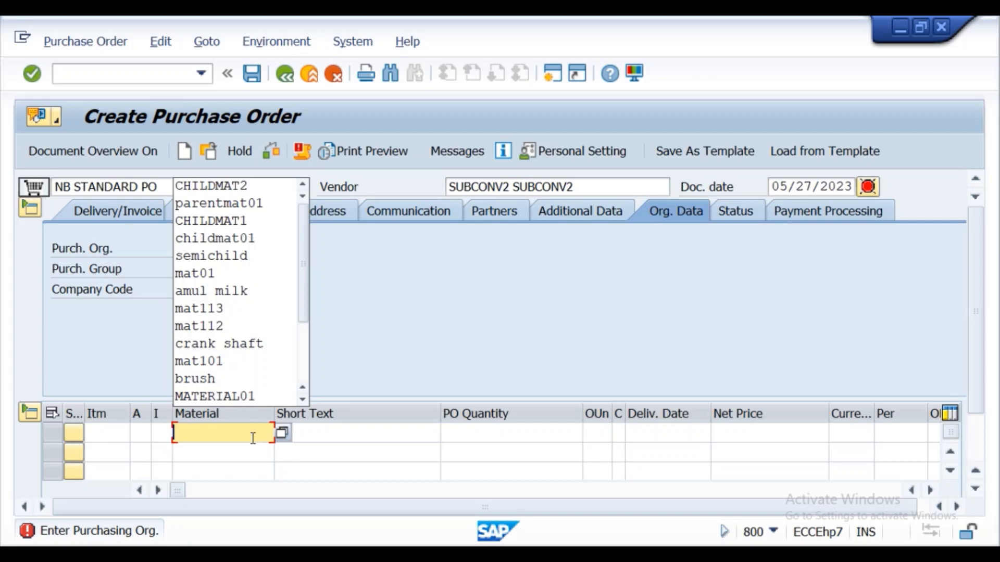
{"action": "key", "text": "ctrl+v"}
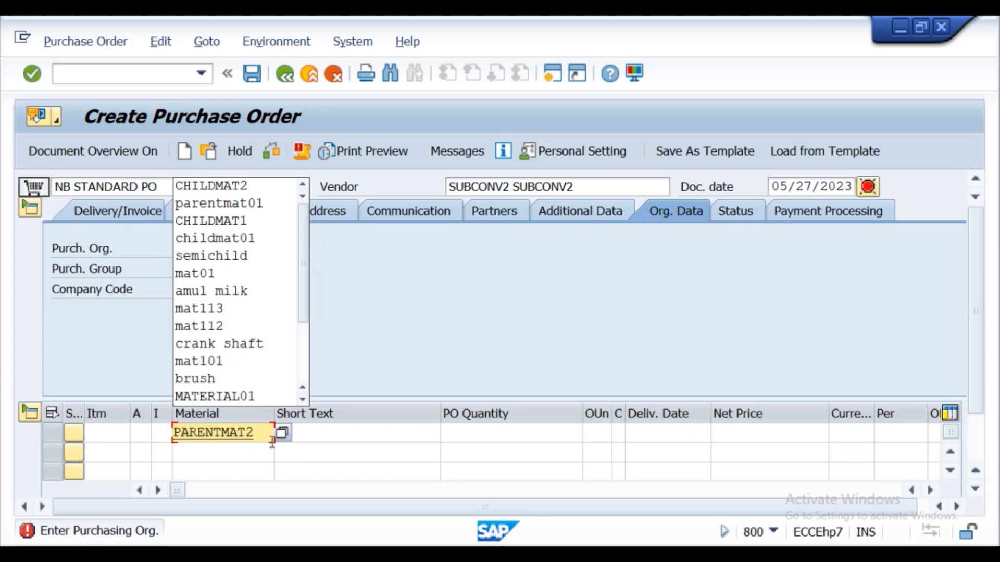
{"action": "key", "text": "Escape"}
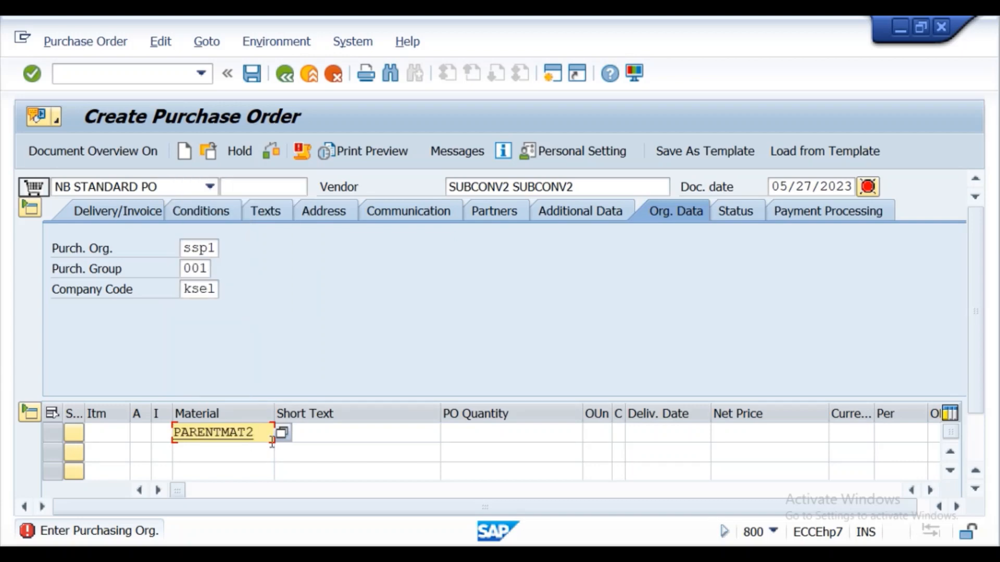
- Enter PO quantity 1, net price 100 and currency inr for the PARENTMAT2 item
{"action": "left_click", "coordinate": [454, 434]}
{"action": "type", "text": "1"}
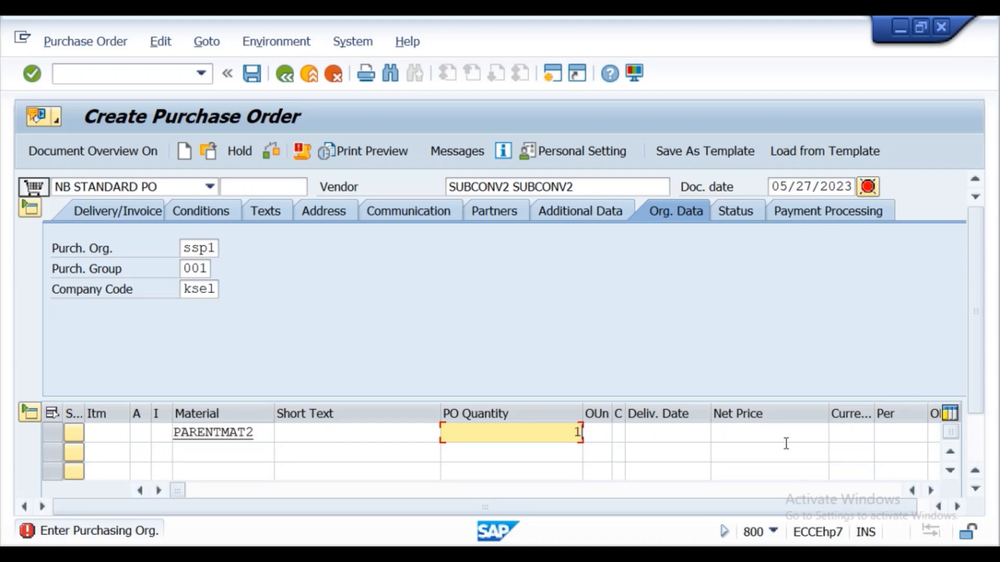
{"action": "left_click", "coordinate": [772, 434]}
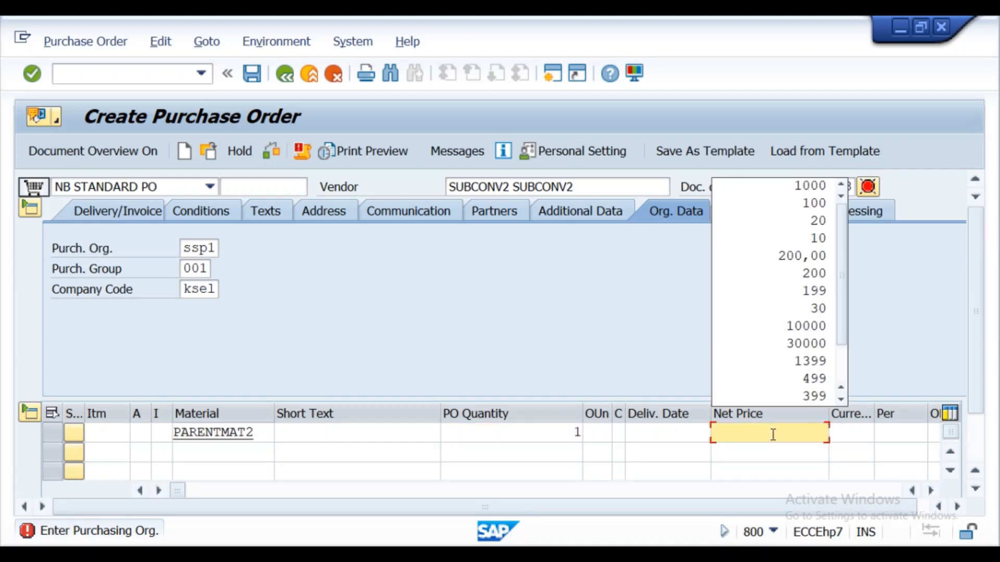
{"action": "type", "text": "100"}
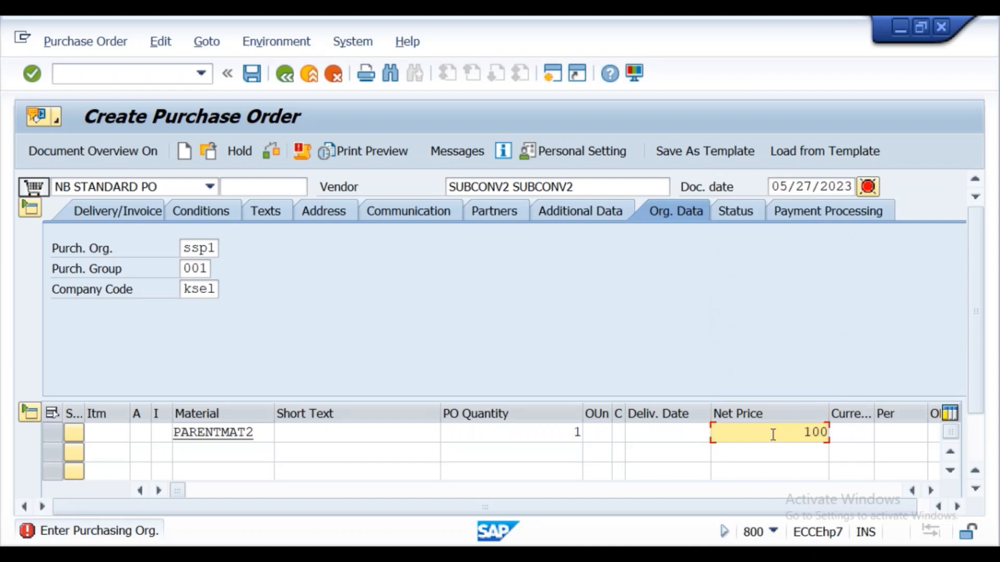
{"action": "scroll", "coordinate": [983, 398], "scroll_direction": "down", "scroll_amount": 1}
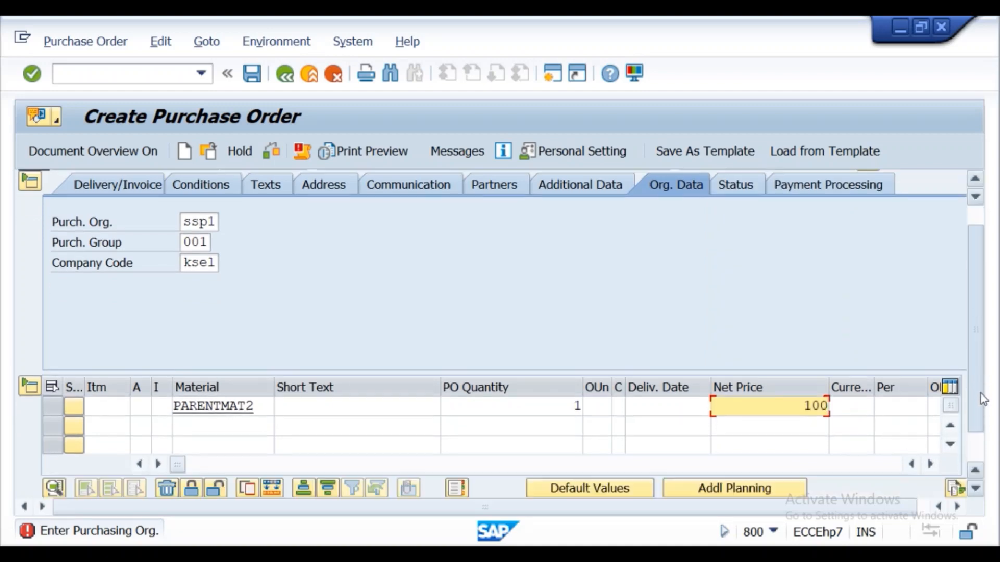
{"action": "left_click_drag", "start_coordinate": [980, 393], "coordinate": [985, 421]}
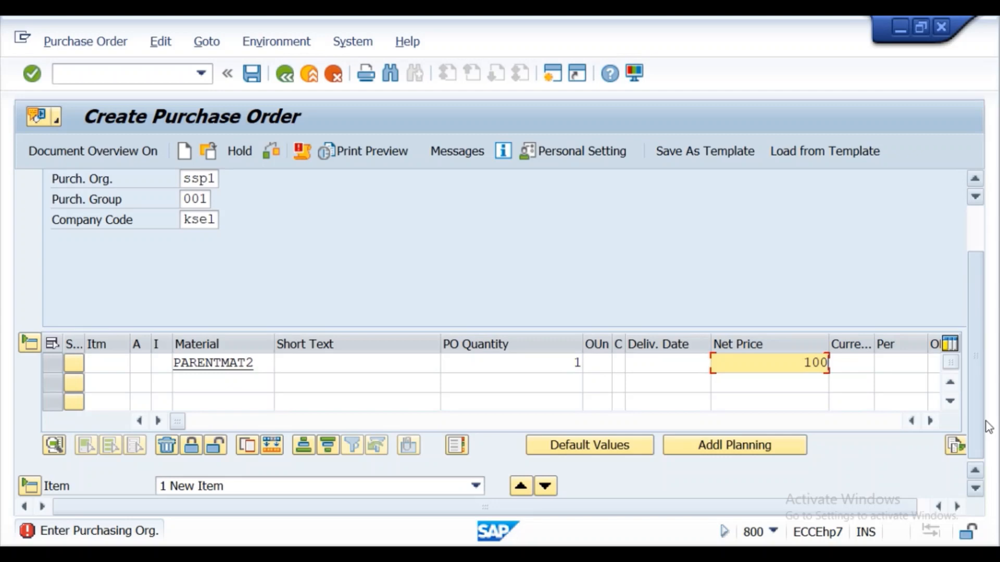
{"action": "left_click", "coordinate": [837, 370]}
{"action": "left_click", "coordinate": [844, 382]}
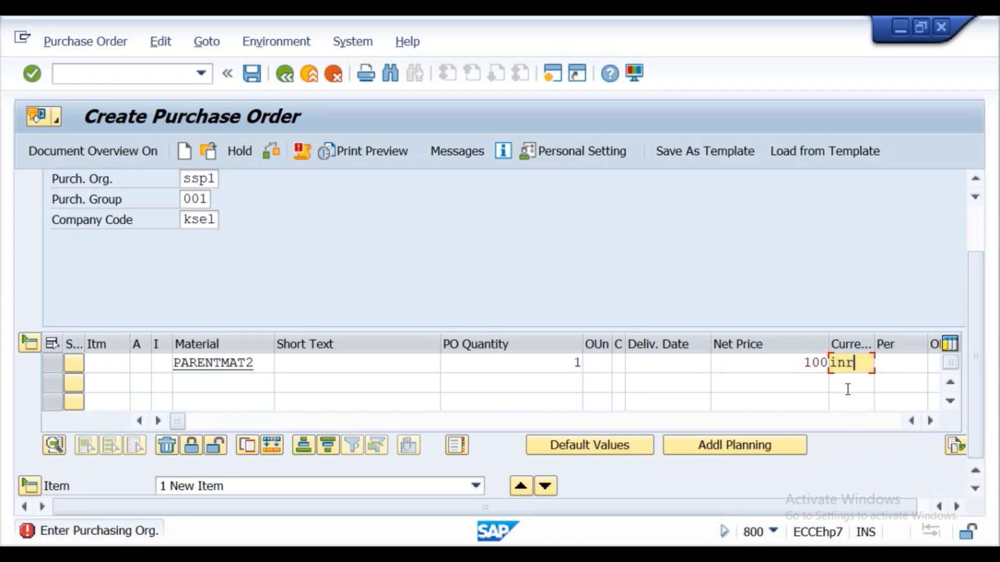
- Set the item's plant to ss01 and its storage location to kss1
{"action": "left_click", "coordinate": [932, 422]}
{"action": "left_click", "coordinate": [932, 422]}
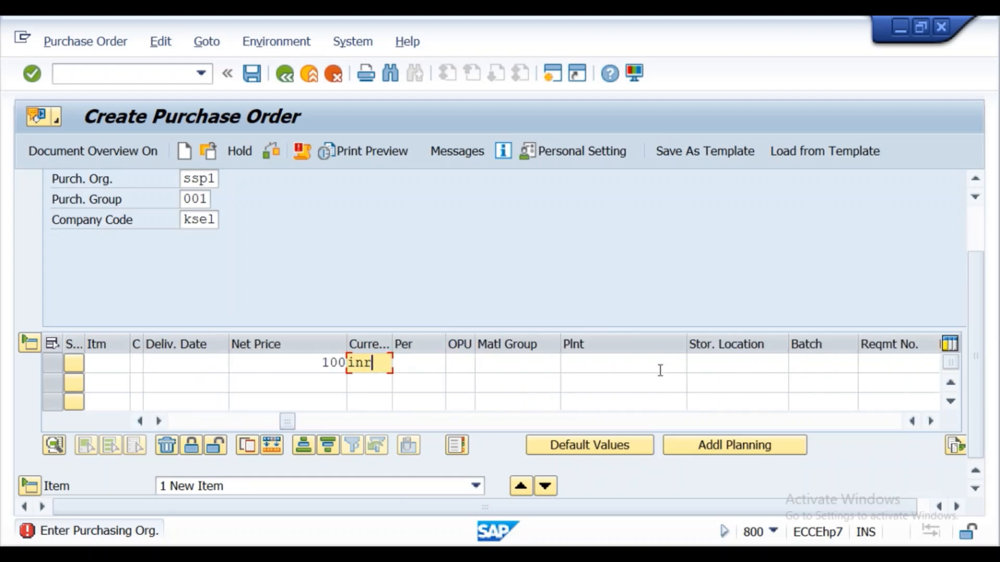
{"action": "left_click", "coordinate": [605, 363]}
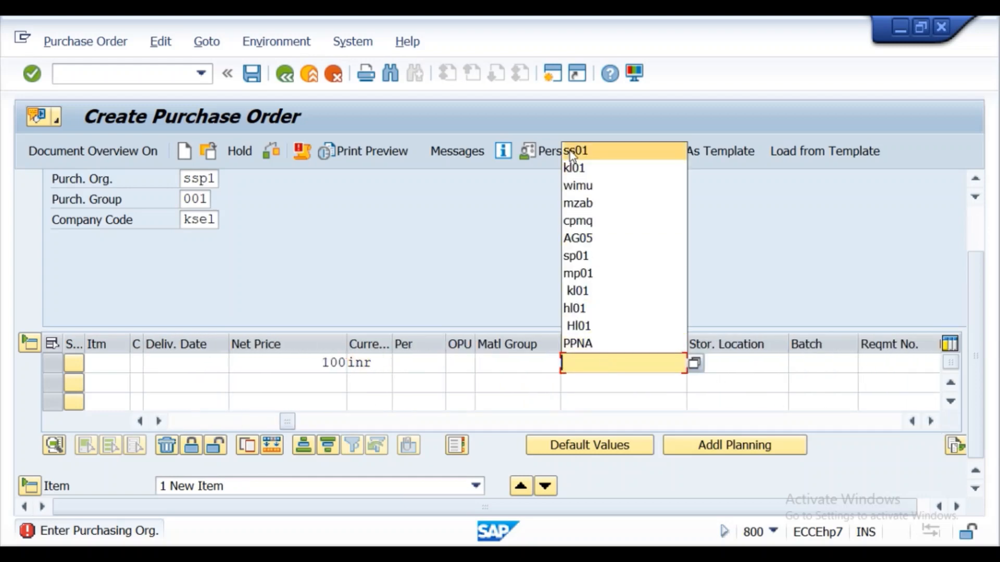
{"action": "left_click", "coordinate": [594, 150]}
{"action": "left_click", "coordinate": [732, 364]}
{"action": "left_click", "coordinate": [719, 383]}
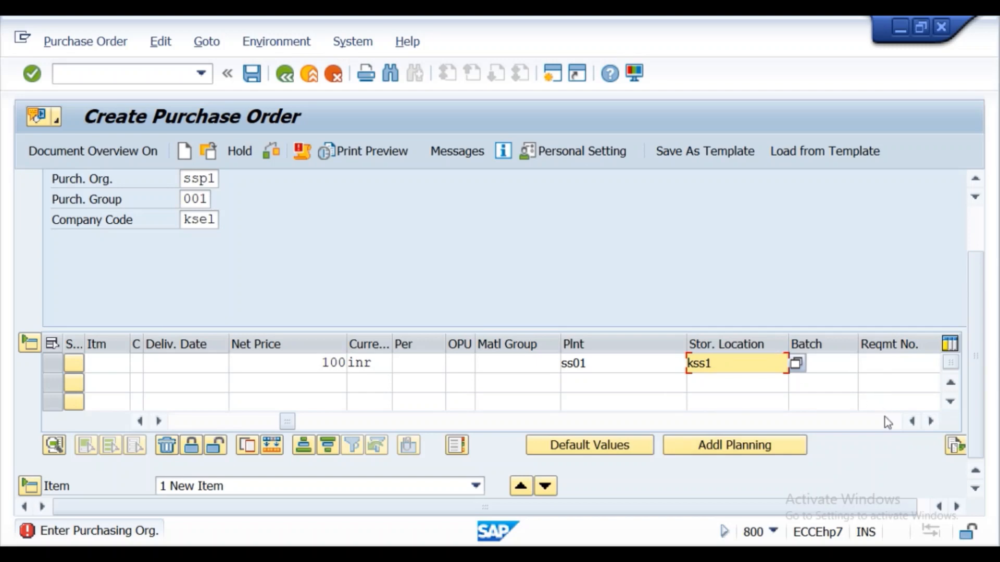
- Set the PARENTMAT2 item's item category to L
{"action": "left_click", "coordinate": [140, 422]}
{"action": "left_click", "coordinate": [140, 421]}
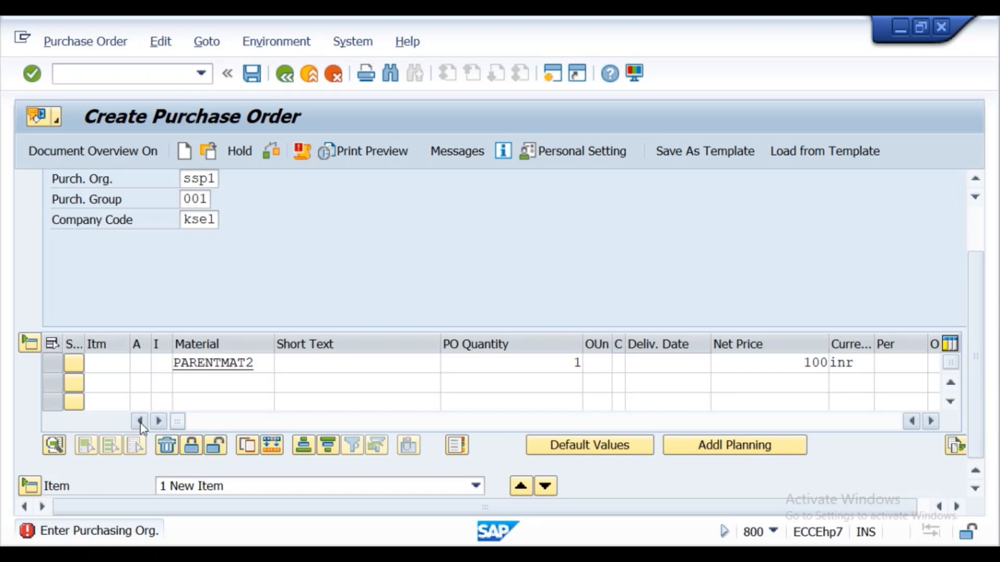
{"action": "left_click", "coordinate": [161, 364]}
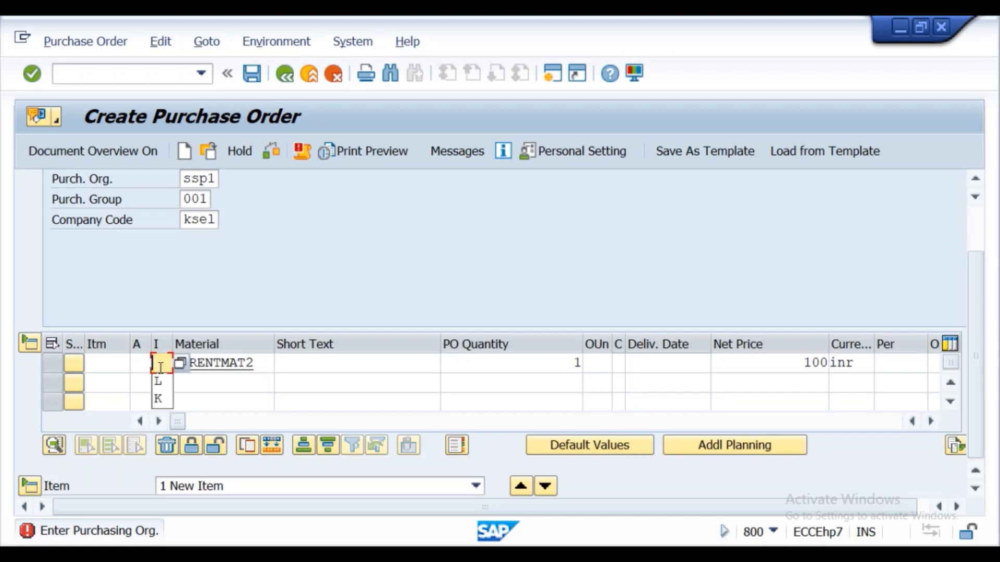
{"action": "left_click", "coordinate": [159, 387]}
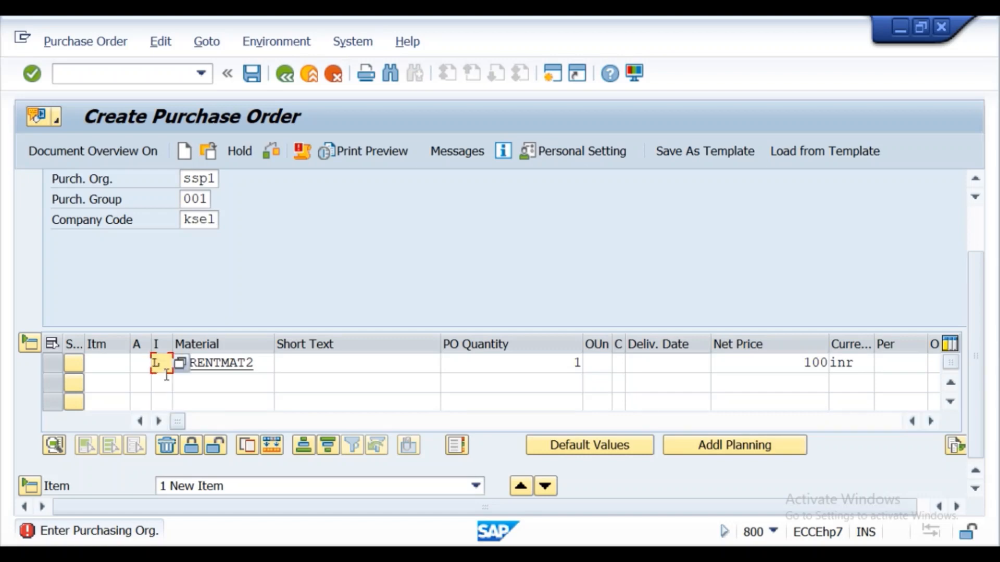
- List the possible item categories, review the subcontracting PO step in the Word notes, and choose L Subcontracting for the item
{"action": "key", "text": "F4"}
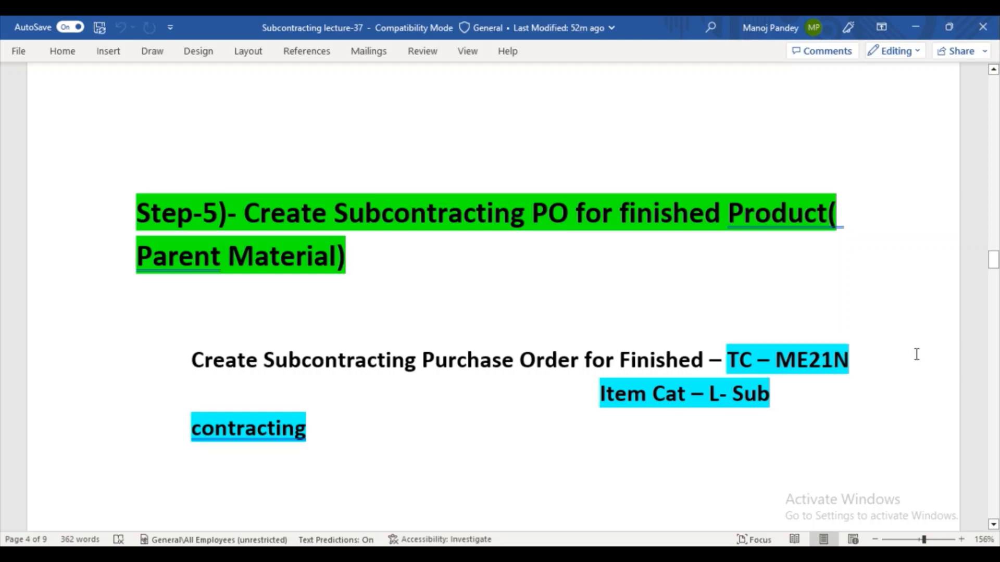
{"action": "left_click_drag", "start_coordinate": [993, 260], "coordinate": [994, 279]}
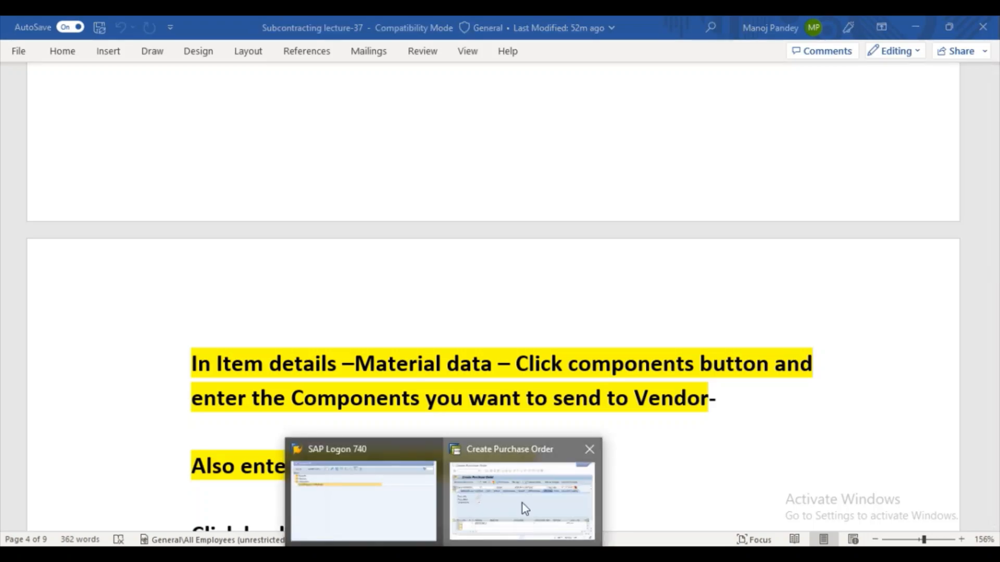
{"action": "left_click", "coordinate": [522, 504]}
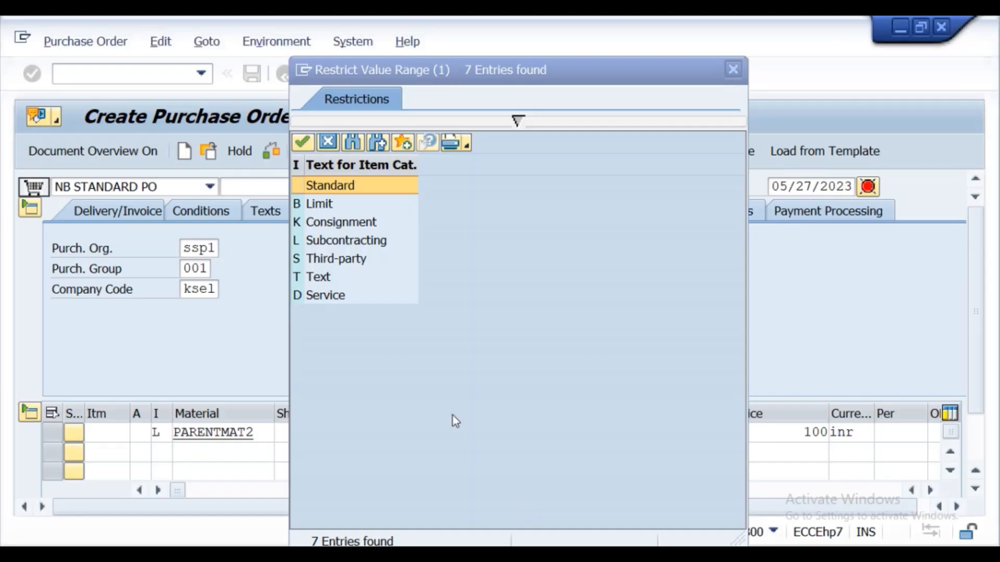
{"action": "left_click", "coordinate": [305, 240]}
{"action": "double_click", "coordinate": [312, 241]}
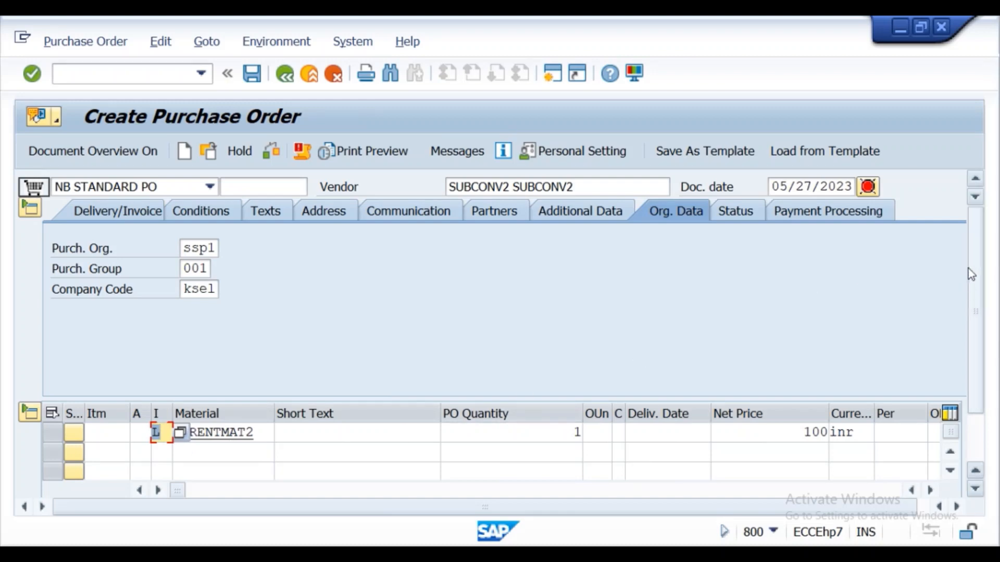
- Pick item category L again for the PARENTMAT2 item and expand its item details
{"action": "scroll", "coordinate": [974, 246], "scroll_direction": "down", "scroll_amount": 2}
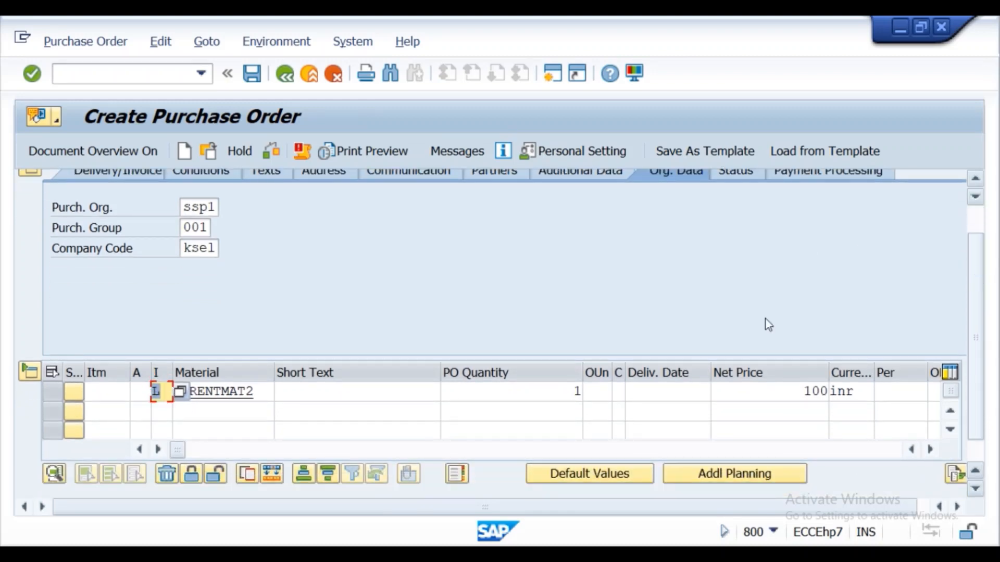
{"action": "left_click", "coordinate": [161, 396]}
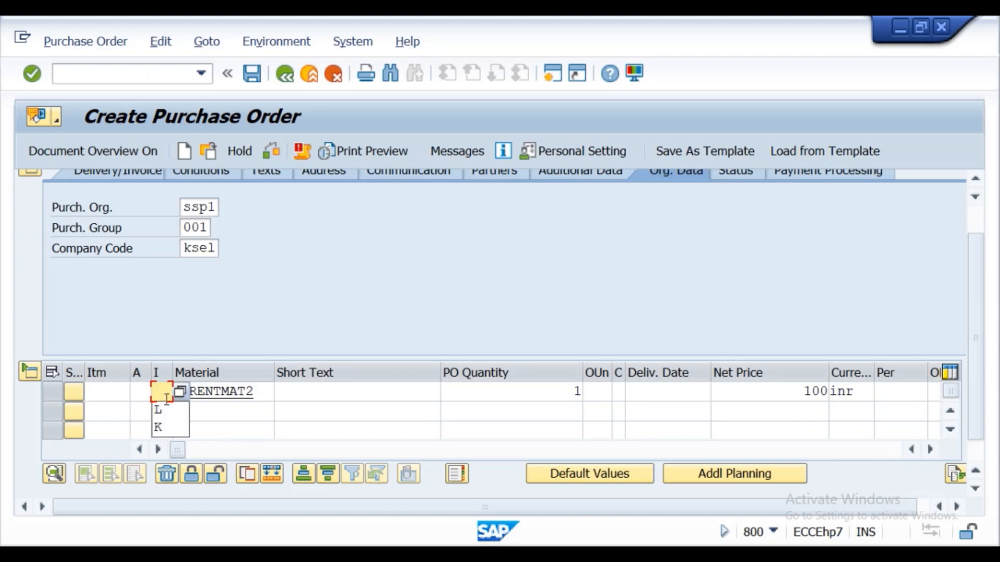
{"action": "left_click", "coordinate": [159, 410]}
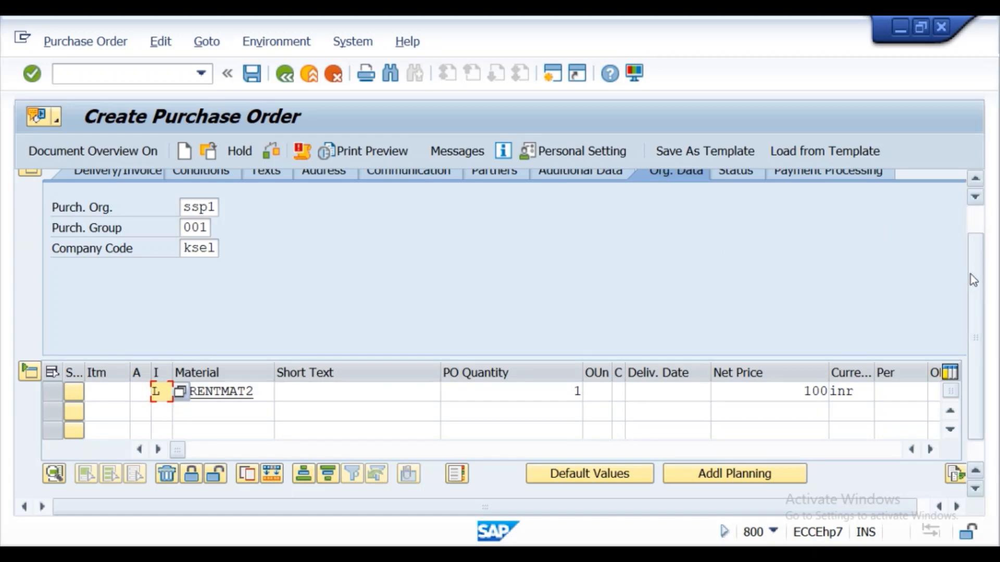
{"action": "left_click_drag", "start_coordinate": [970, 274], "coordinate": [974, 347]}
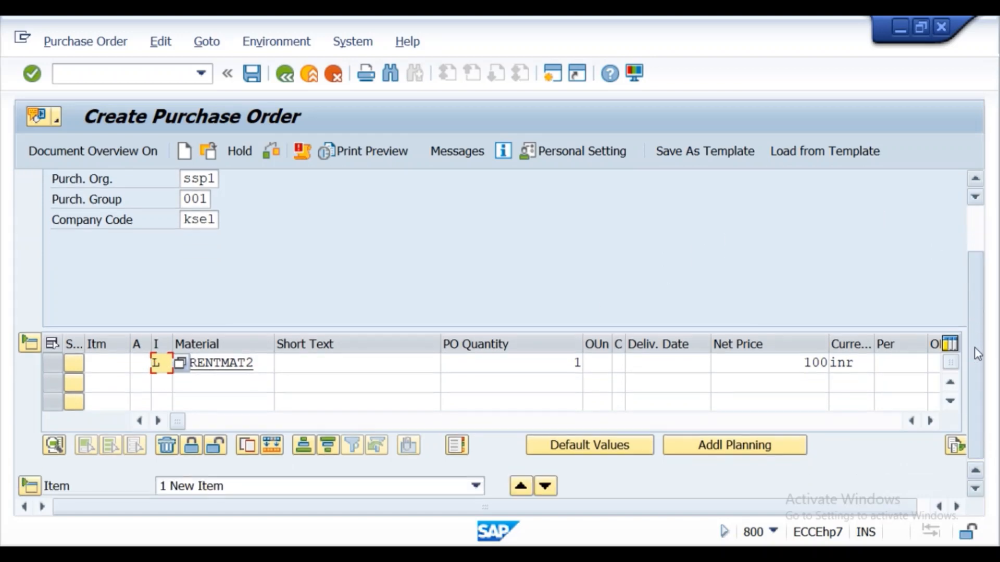
{"action": "left_click", "coordinate": [25, 493]}
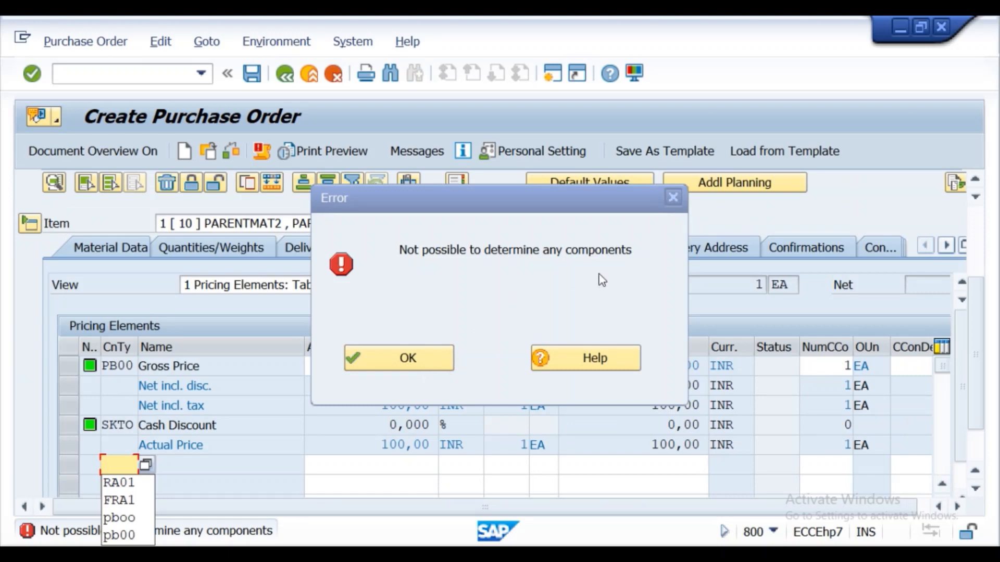
- Dismiss the components error and set the item's invoice tax code to T3
{"action": "left_click", "coordinate": [673, 198]}
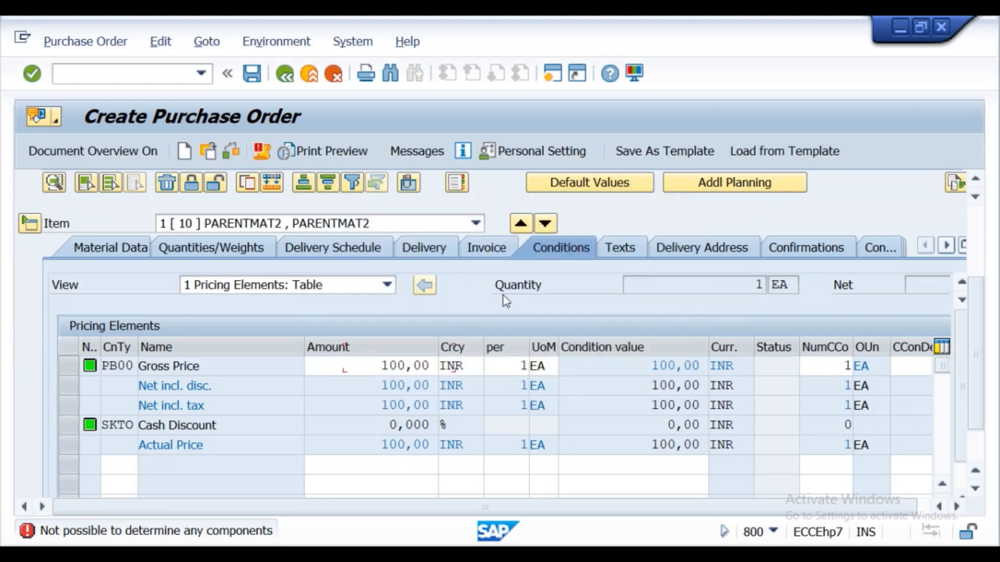
{"action": "left_click", "coordinate": [490, 249]}
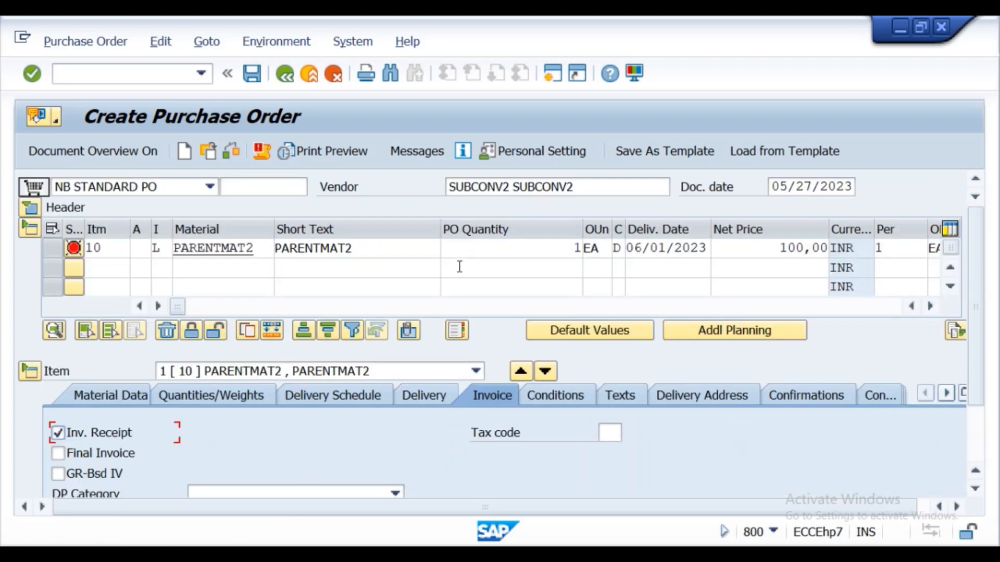
{"action": "left_click", "coordinate": [608, 433]}
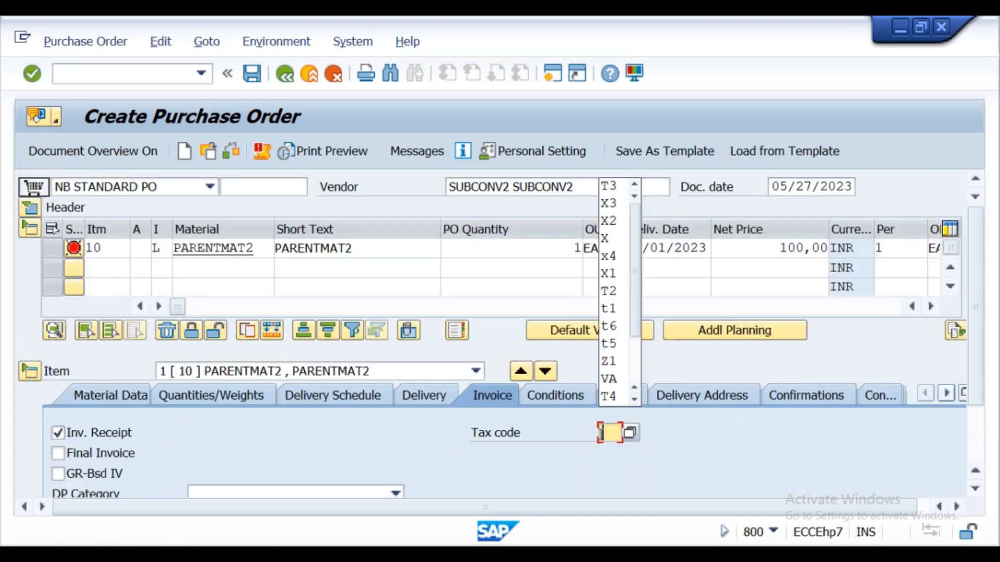
{"action": "left_click", "coordinate": [615, 187]}
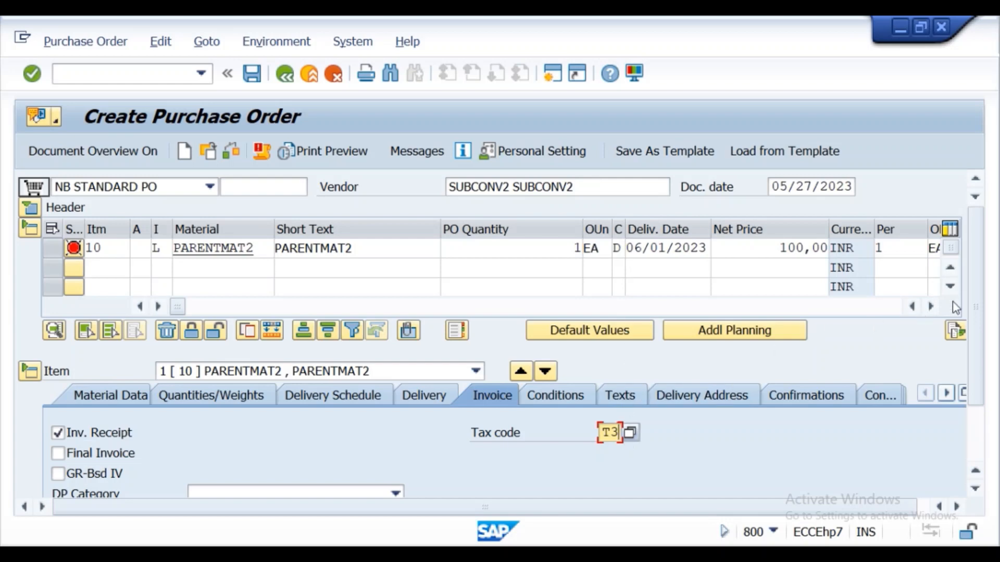
{"action": "left_click_drag", "start_coordinate": [970, 293], "coordinate": [966, 255]}
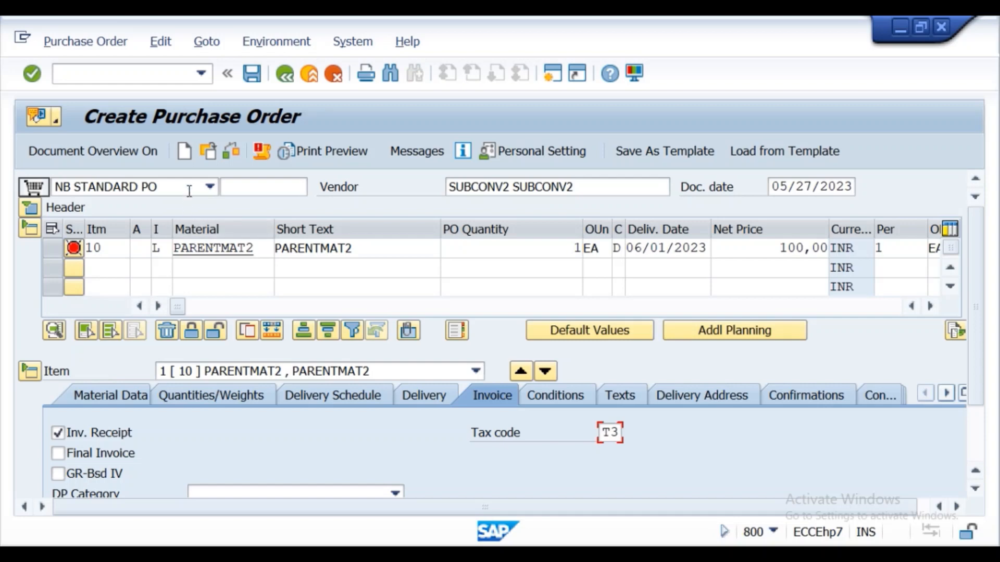
- Check the purchase order for errors, review the messages, and dismiss the error dialog
{"action": "left_click", "coordinate": [231, 151]}
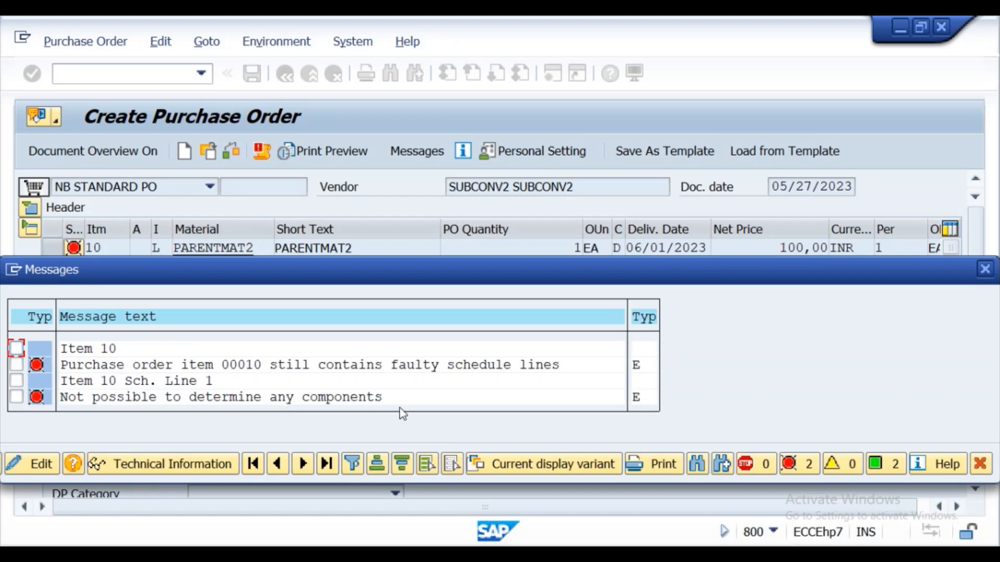
{"action": "left_click", "coordinate": [985, 268]}
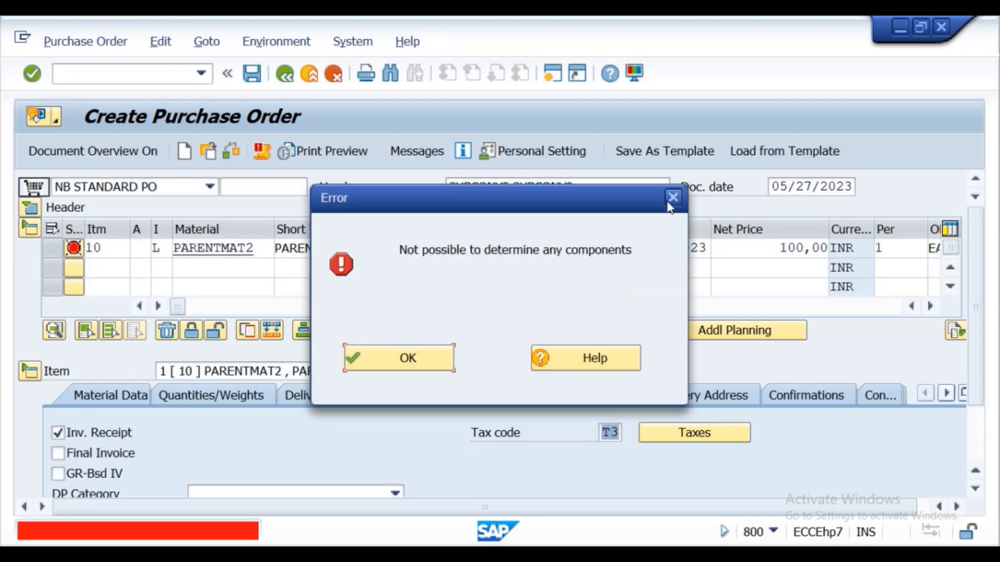
{"action": "left_click", "coordinate": [397, 366]}
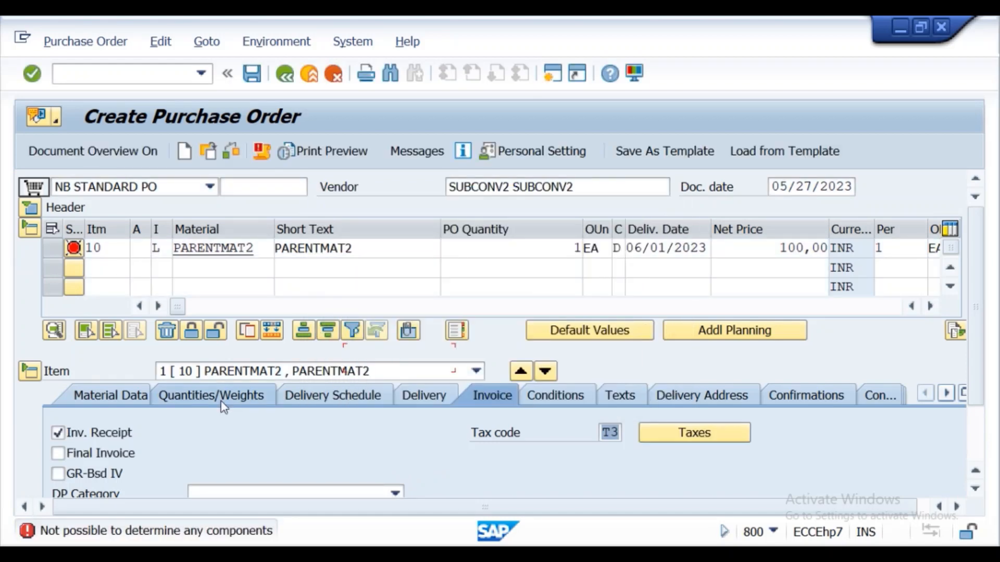
- Open the components entry from the item's material data and enter childmat2 as the first component
{"action": "left_click", "coordinate": [117, 404]}
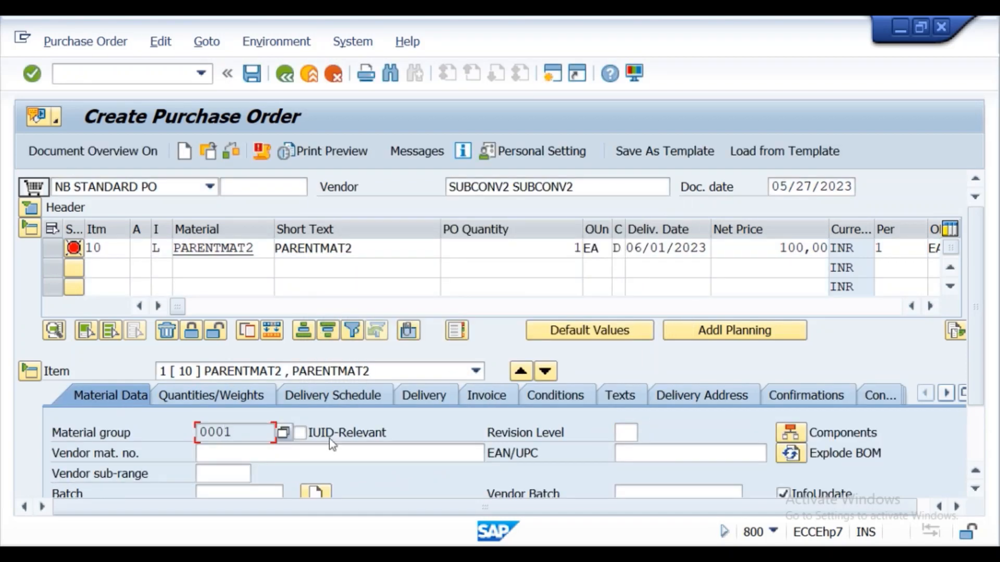
{"action": "left_click", "coordinate": [790, 432]}
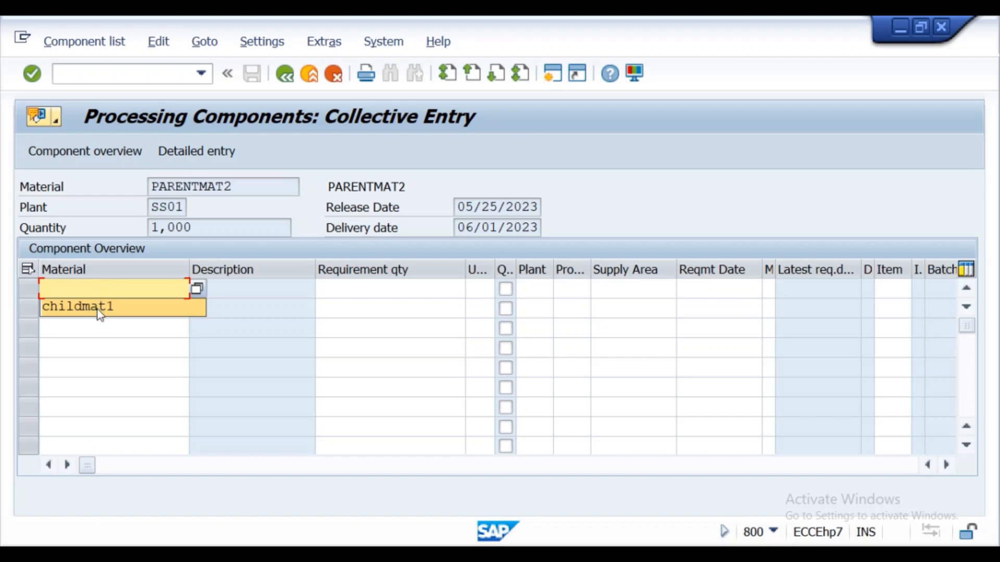
{"action": "left_click", "coordinate": [97, 308]}
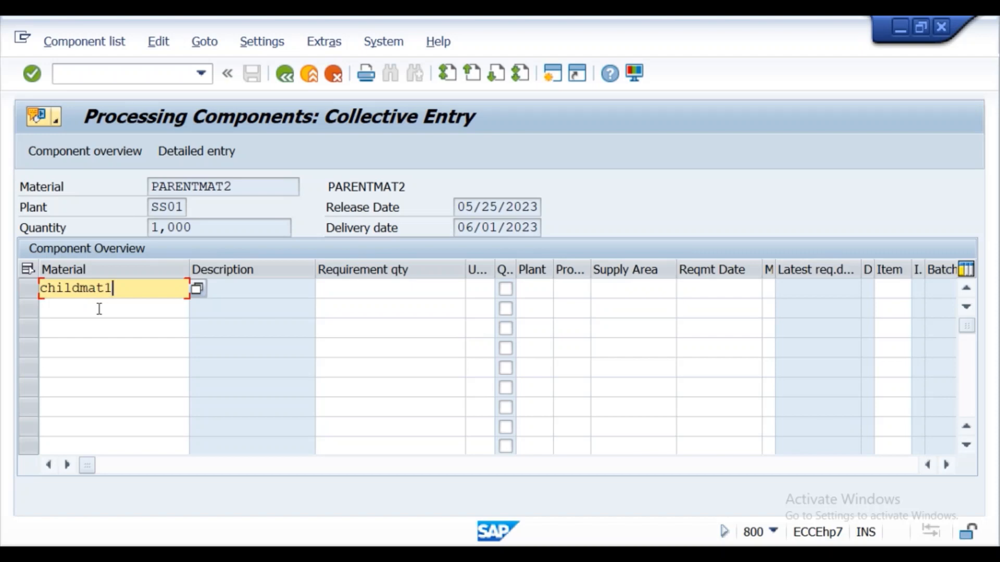
{"action": "key", "text": "BackSpace"}
{"action": "type", "text": "2"}
{"action": "left_click", "coordinate": [331, 285]}
{"action": "type", "text": "1"}
{"action": "key", "text": "Return"}
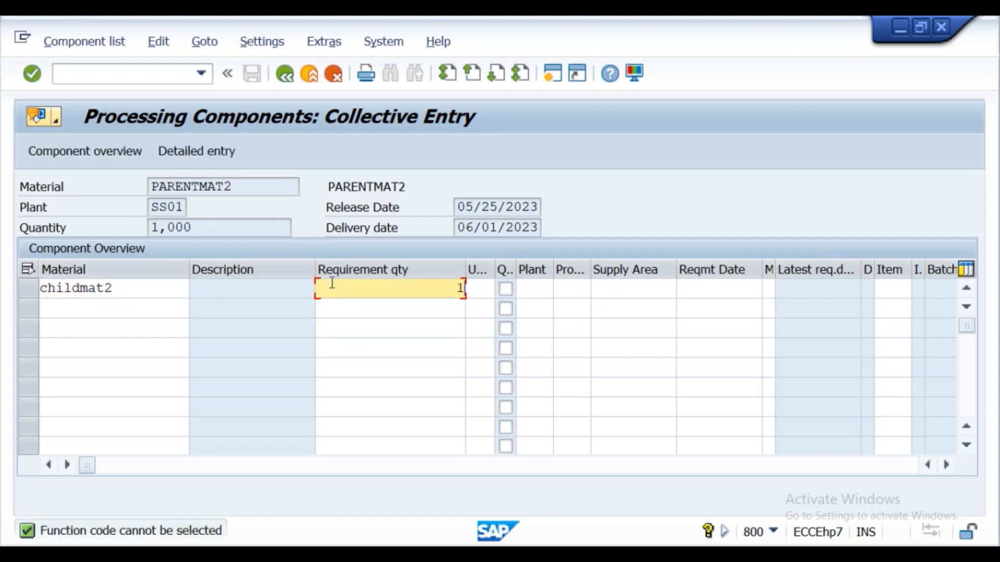
{"action": "left_click", "coordinate": [529, 290]}
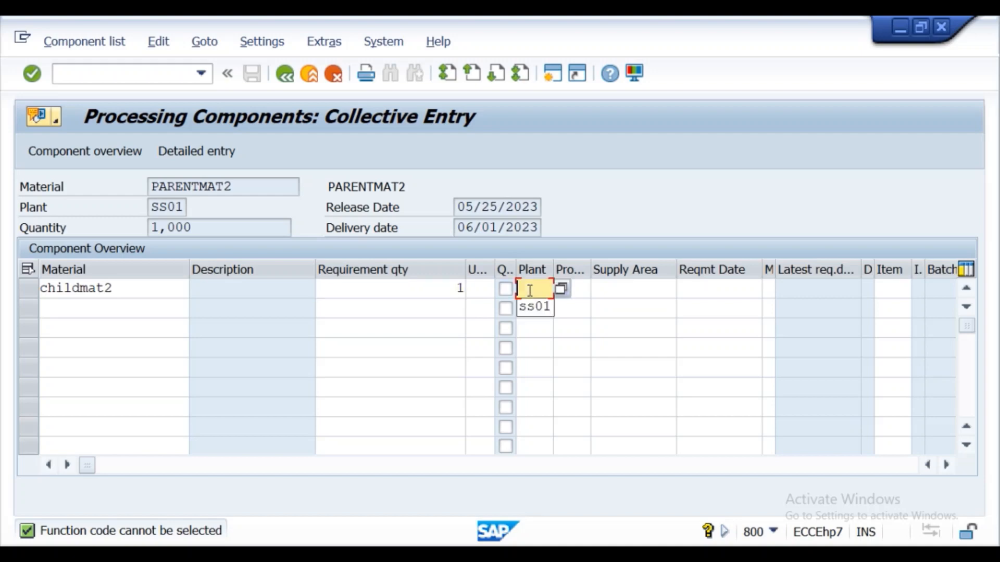
- Give component childmat2 a requirement quantity of 4 and plant ss01, confirm the entry, and return to the purchase order
{"action": "left_click", "coordinate": [459, 290]}
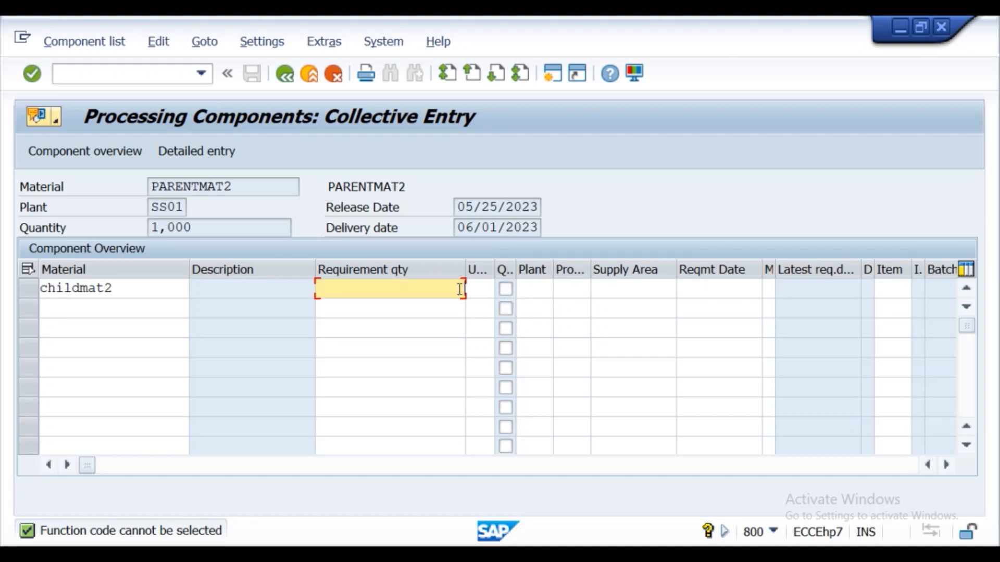
{"action": "type", "text": "4"}
{"action": "left_click", "coordinate": [537, 291]}
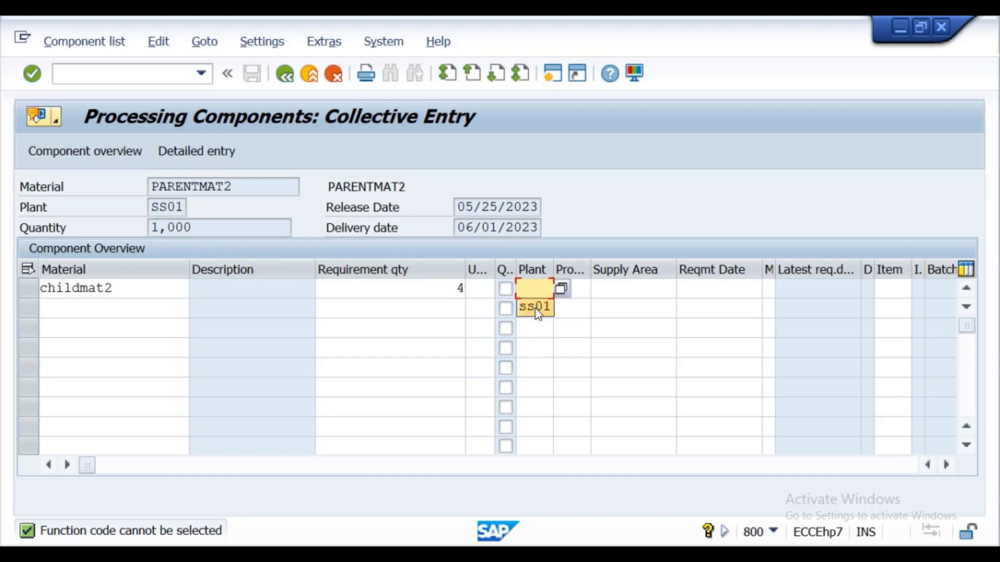
{"action": "left_click", "coordinate": [534, 307]}
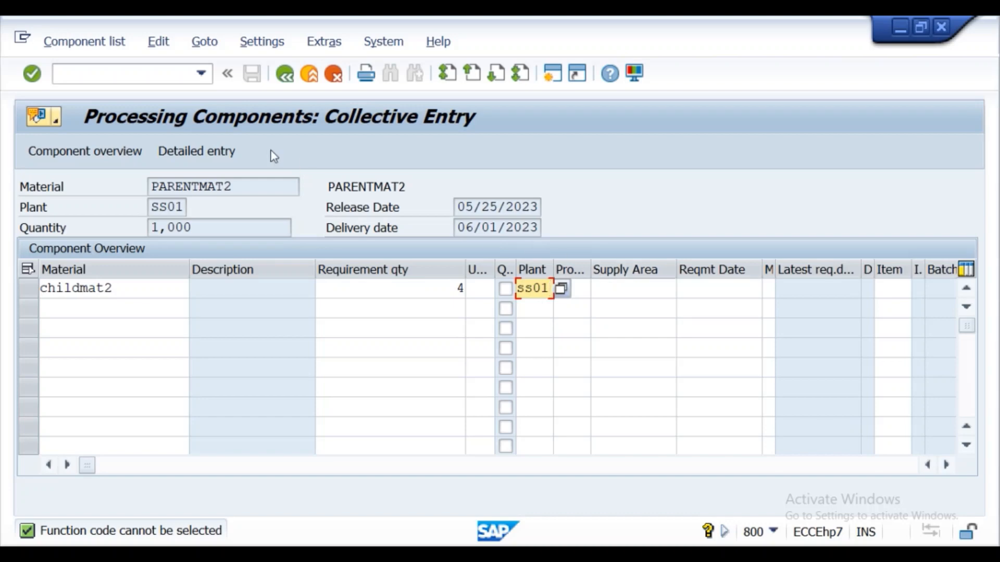
{"action": "left_click", "coordinate": [32, 74]}
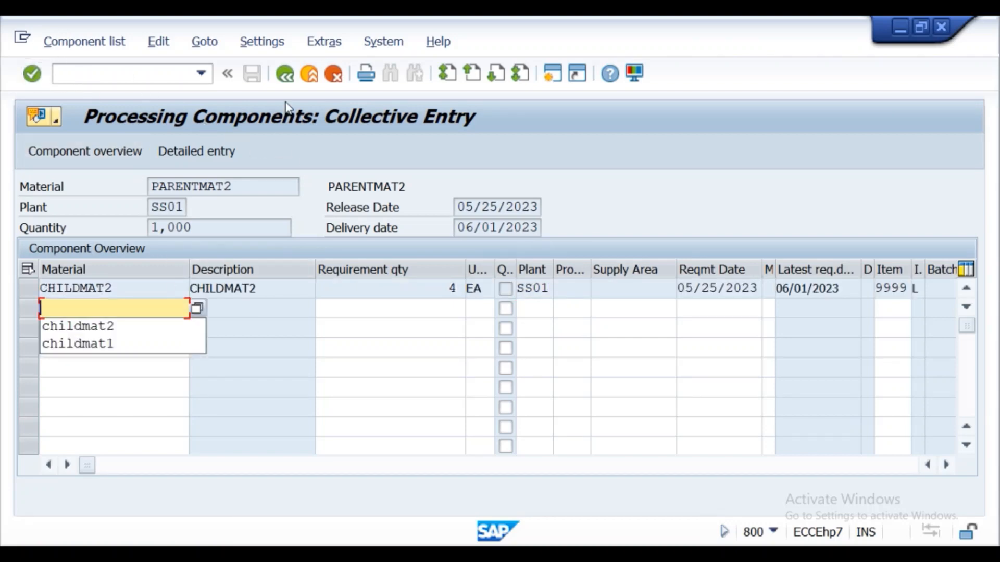
{"action": "left_click", "coordinate": [286, 75]}
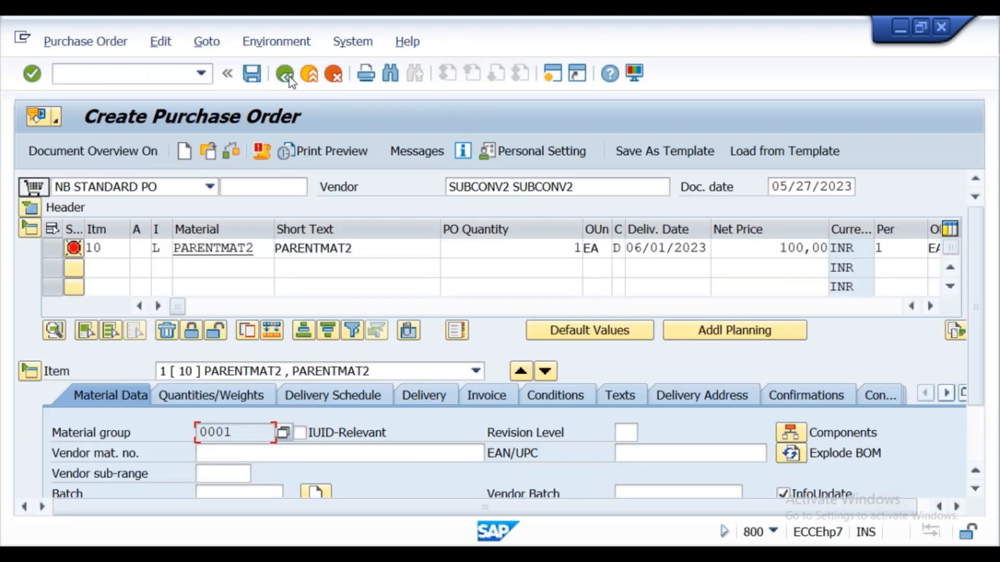
- Check the purchase order for errors, close the messages, and review the tax conditions for the item's invoice tax code
{"action": "left_click", "coordinate": [260, 151]}
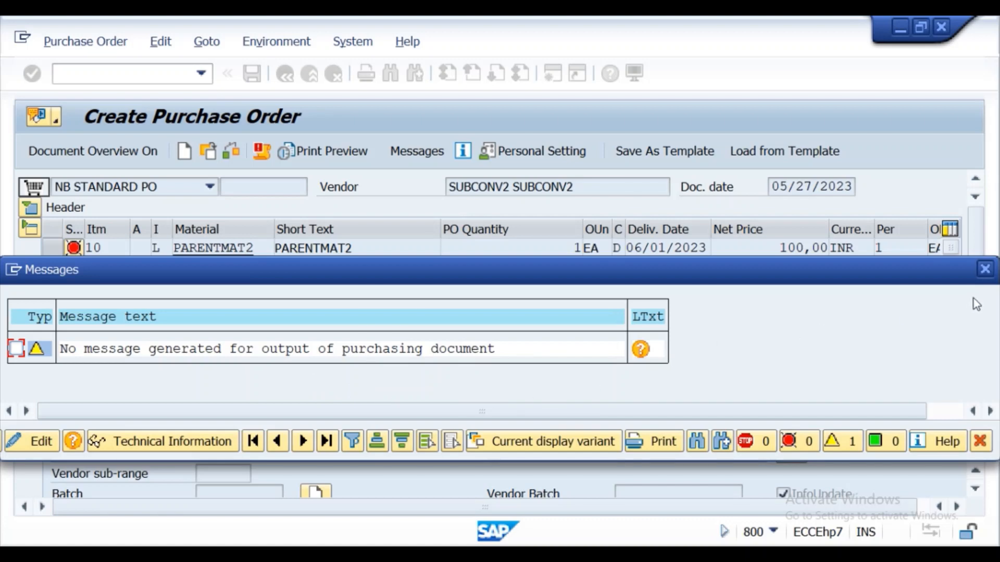
{"action": "left_click", "coordinate": [986, 270]}
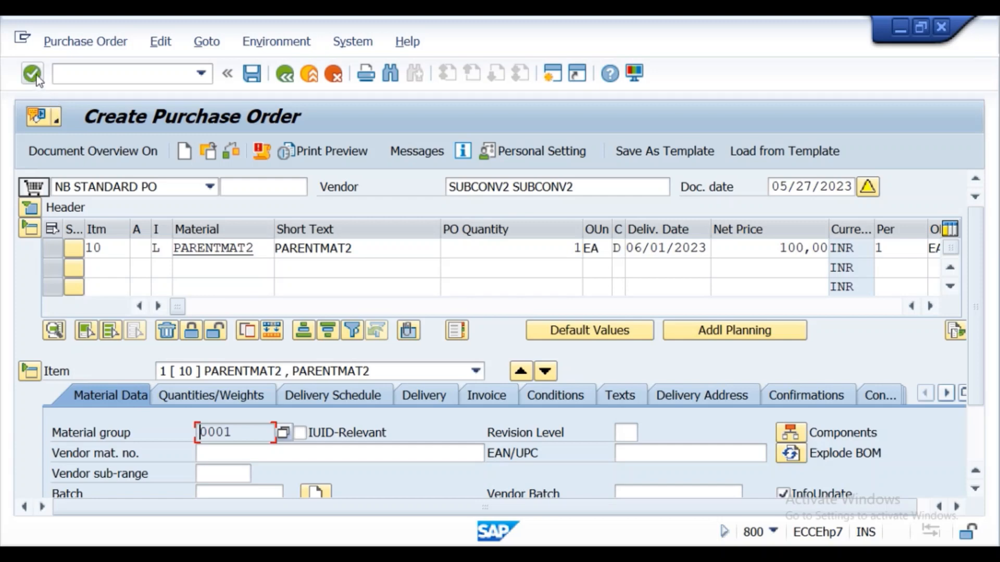
{"action": "left_click", "coordinate": [496, 390]}
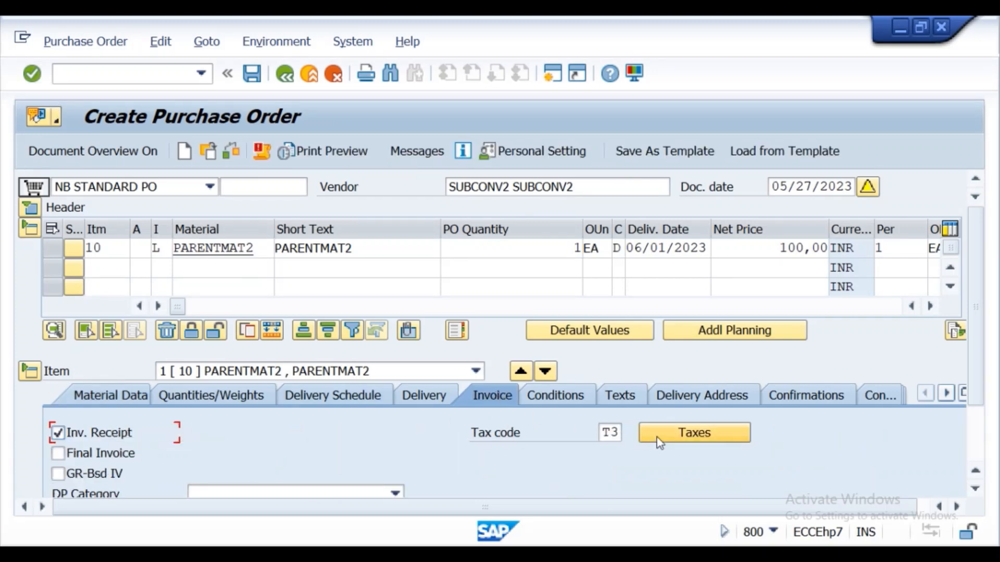
{"action": "left_click", "coordinate": [679, 433]}
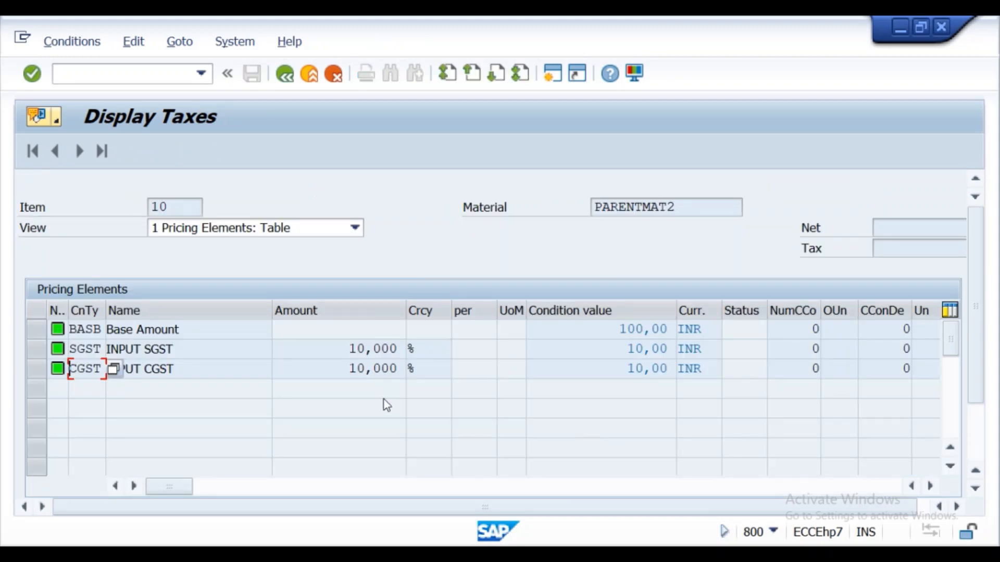
{"action": "left_click", "coordinate": [285, 78]}
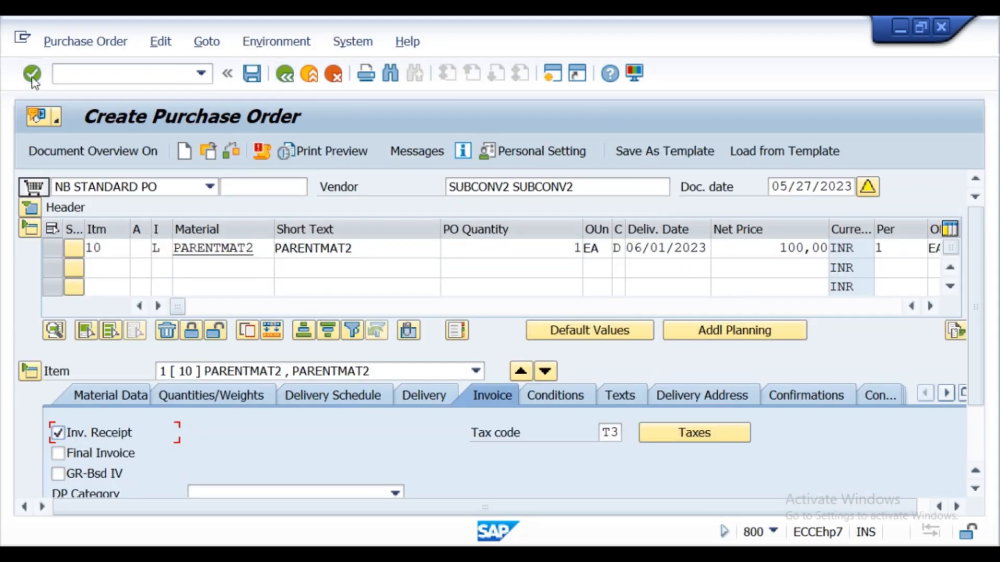
- Save the purchase order, accepting the system messages, and open the details of the creation message
{"action": "left_click", "coordinate": [253, 76]}
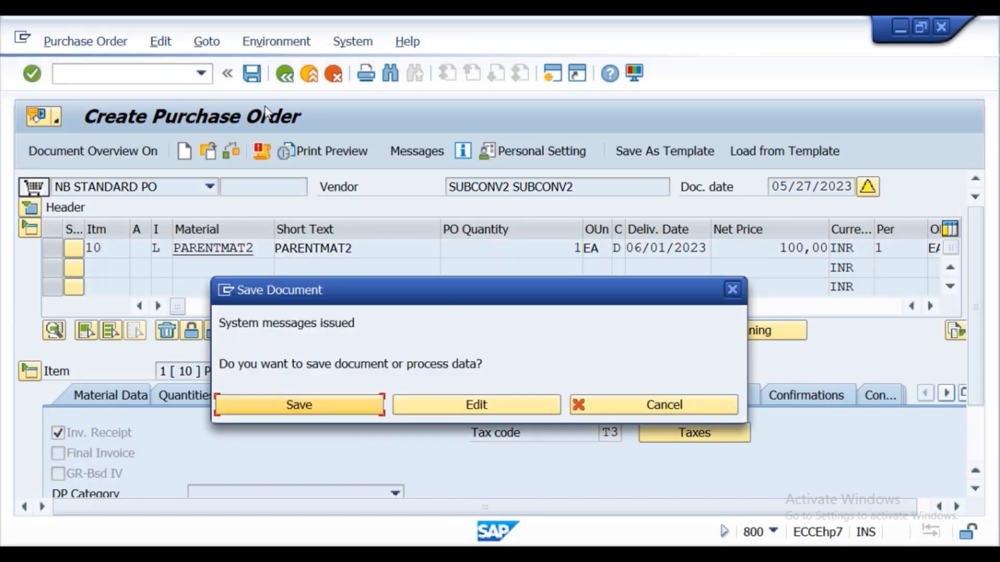
{"action": "left_click", "coordinate": [310, 400]}
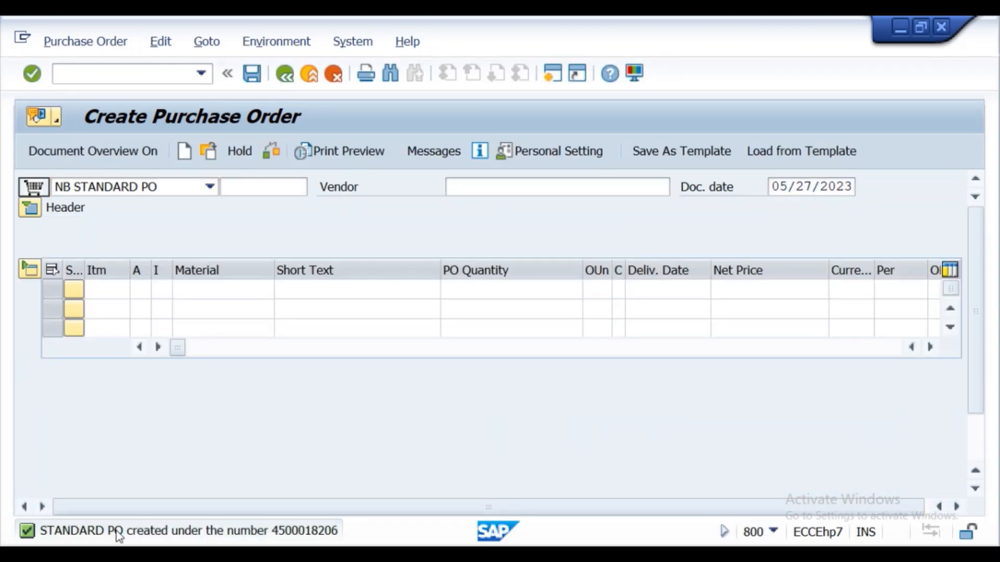
{"action": "double_click", "coordinate": [118, 532]}
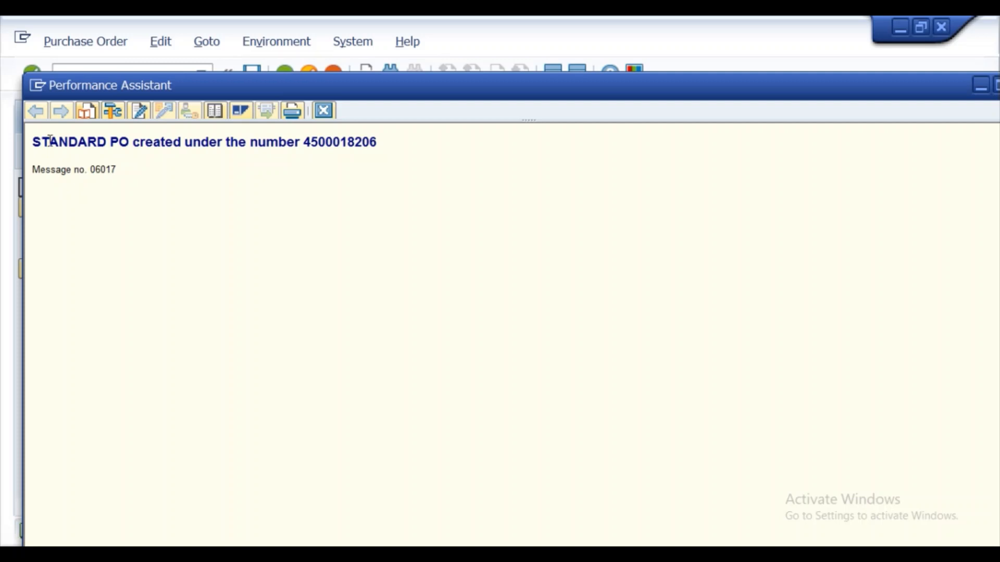
- Copy the purchase order creation message into the Notepad notes below the vendor line, and close the message details
{"action": "left_click_drag", "start_coordinate": [41, 142], "coordinate": [370, 149]}
{"action": "key", "text": "ctrl+c"}
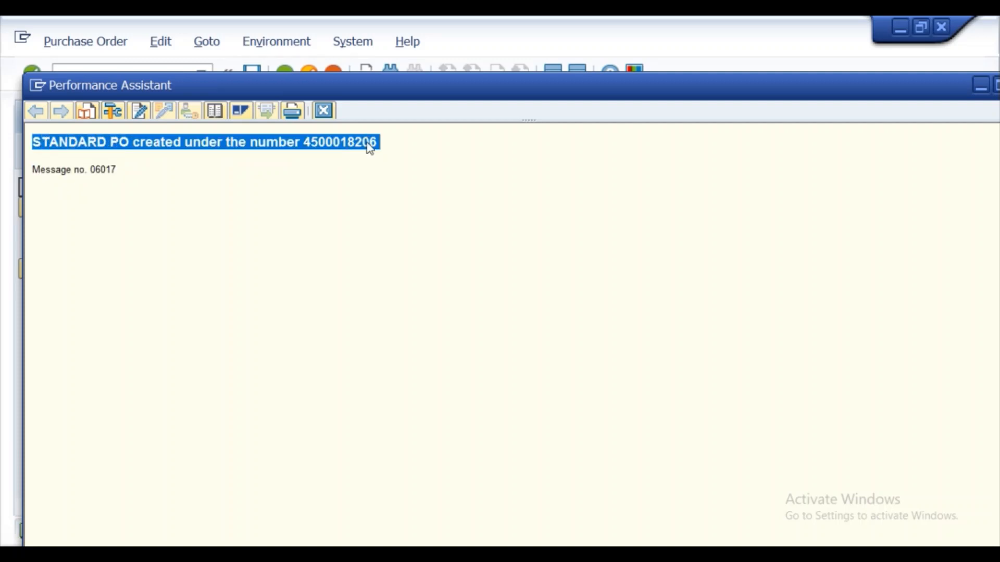
{"action": "key", "text": "alt+Tab"}
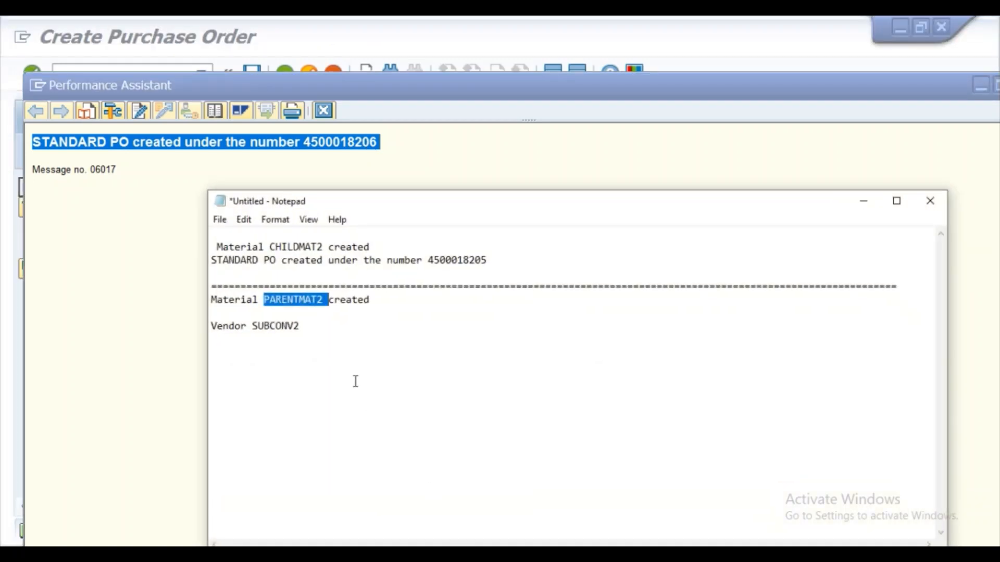
{"action": "left_click", "coordinate": [323, 330]}
{"action": "key", "text": "Return"}
{"action": "key", "text": "Return"}
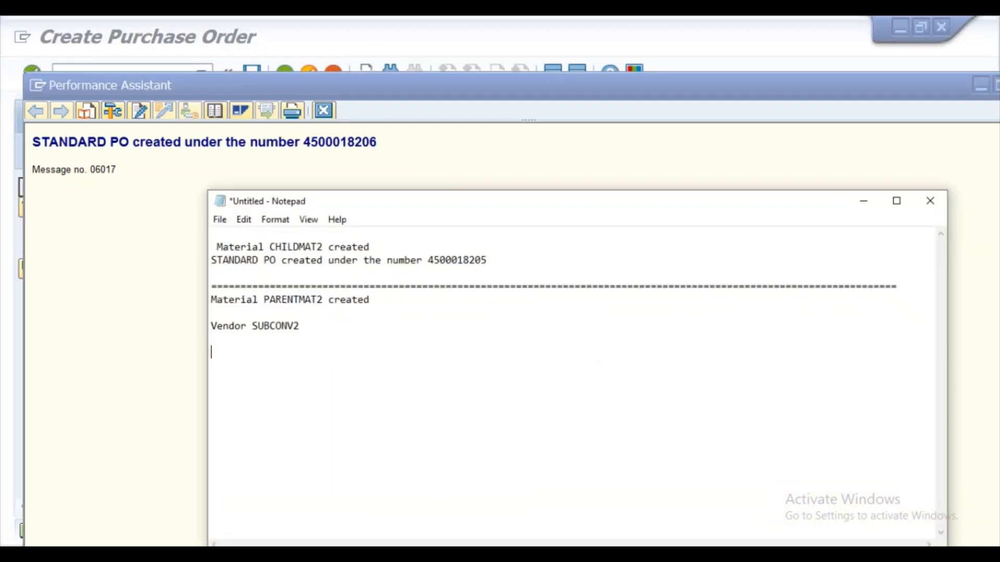
{"action": "key", "text": "ctrl+v"}
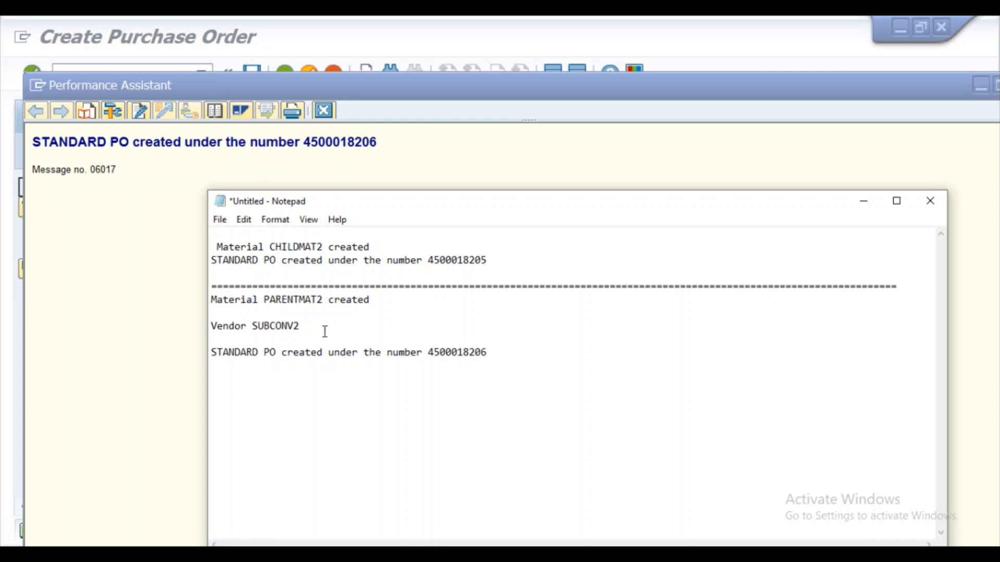
{"action": "left_click", "coordinate": [853, 211]}
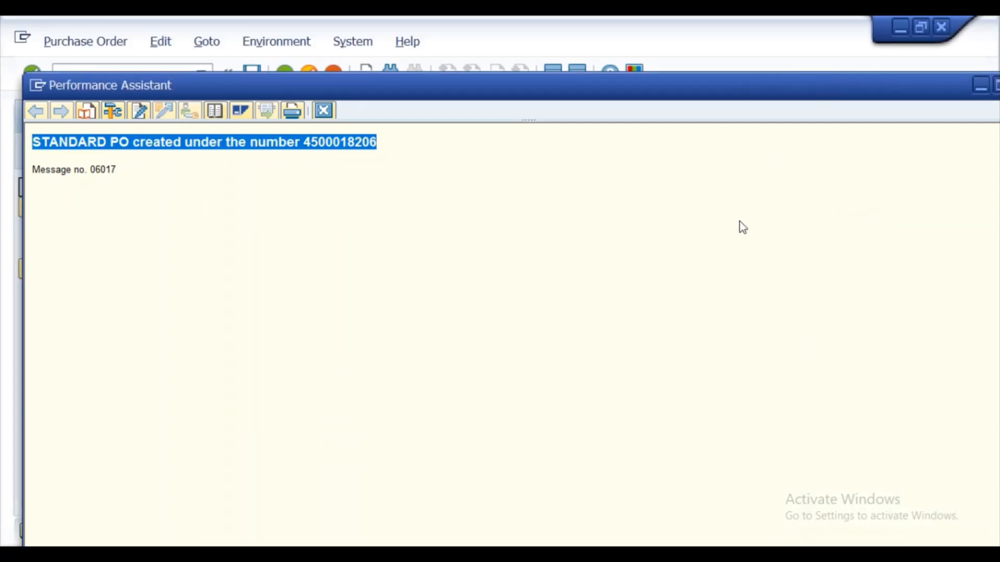
{"action": "left_click", "coordinate": [323, 111]}
- Switch to the Word guide and read the section on transferring components to the subcontracting vendor
{"action": "left_click", "coordinate": [417, 550]}
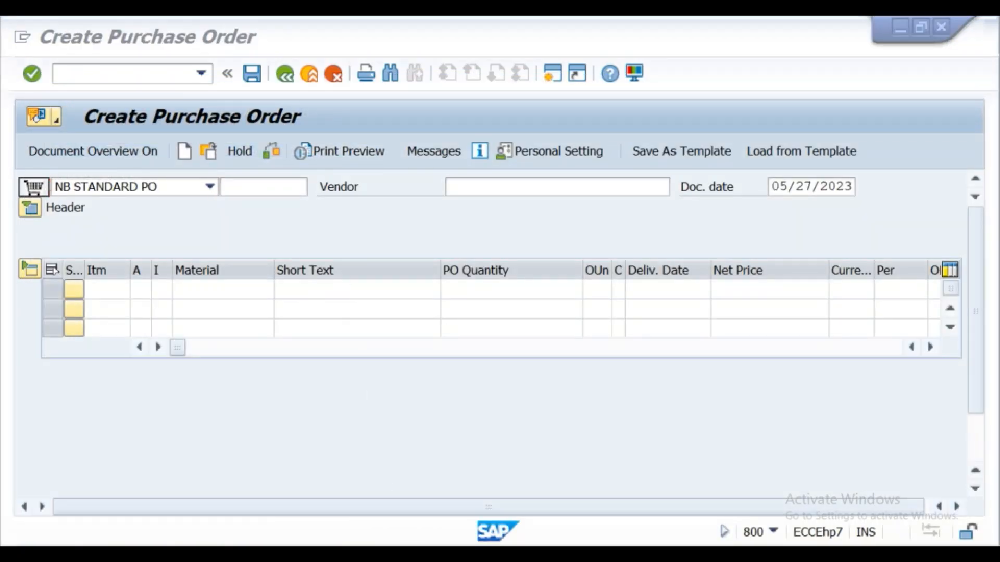
{"action": "left_click_drag", "start_coordinate": [996, 275], "coordinate": [997, 283]}
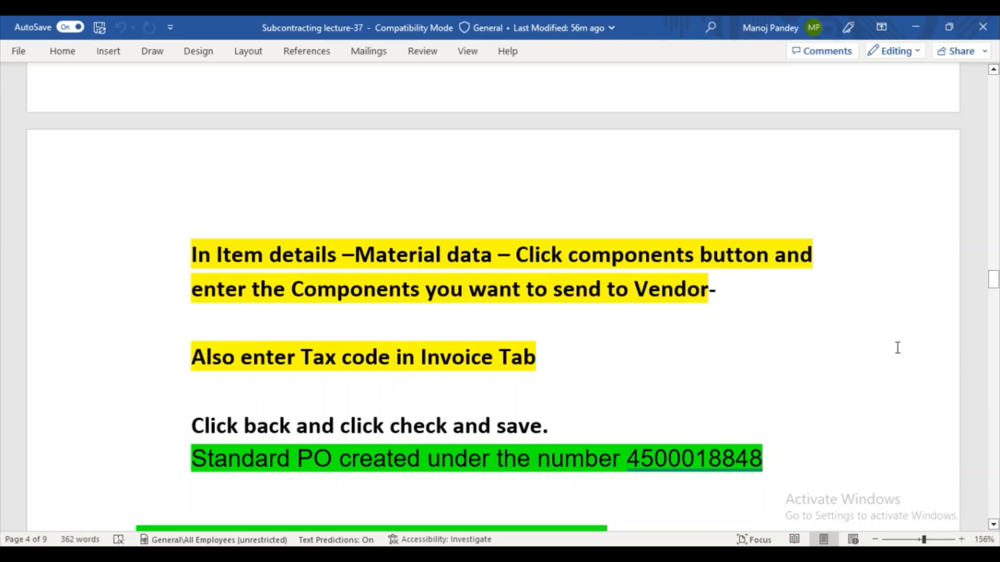
{"action": "left_click_drag", "start_coordinate": [993, 288], "coordinate": [995, 308]}
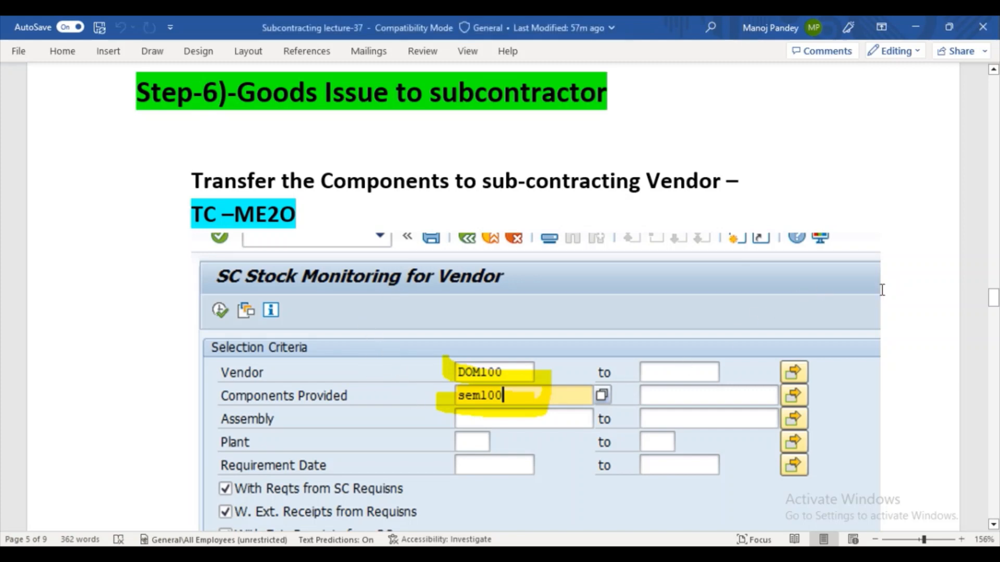
{"action": "left_click_drag", "start_coordinate": [997, 302], "coordinate": [996, 304]}
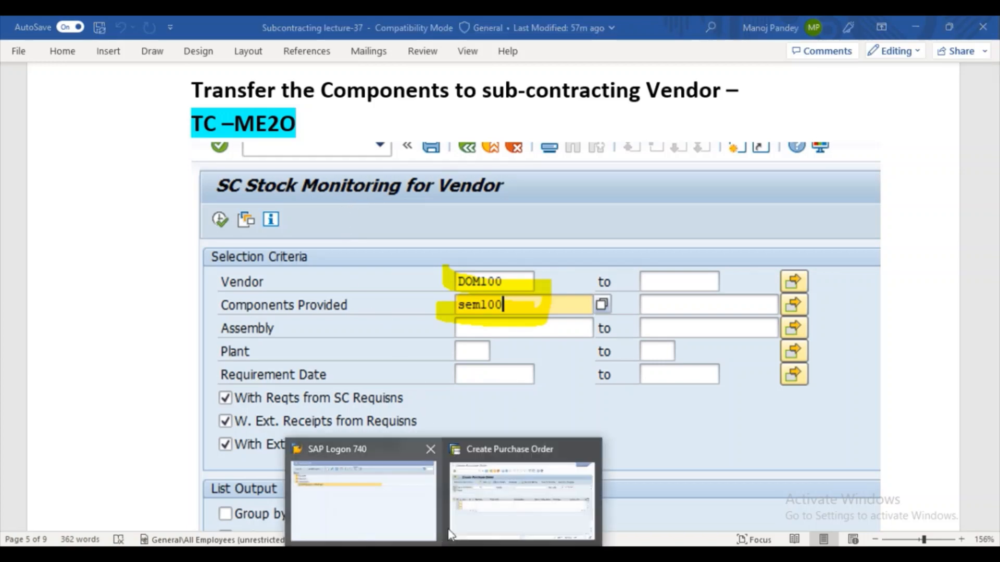
- Switch back to SAP, try to start transaction /nme20, and dismiss the error dialog
{"action": "left_click", "coordinate": [469, 506]}
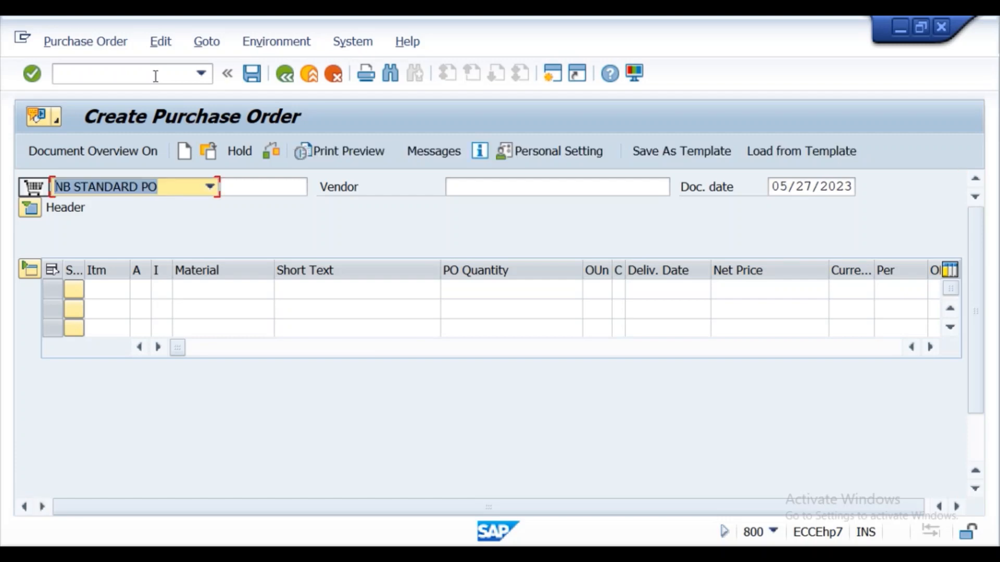
{"action": "key", "text": "e"}
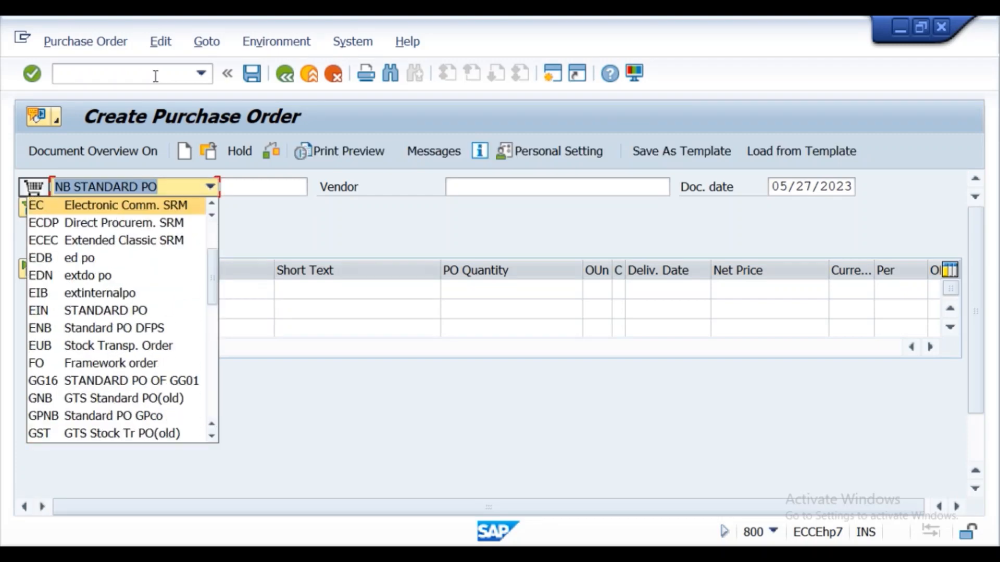
{"action": "left_click", "coordinate": [155, 76]}
{"action": "type", "text": "/nme20"}
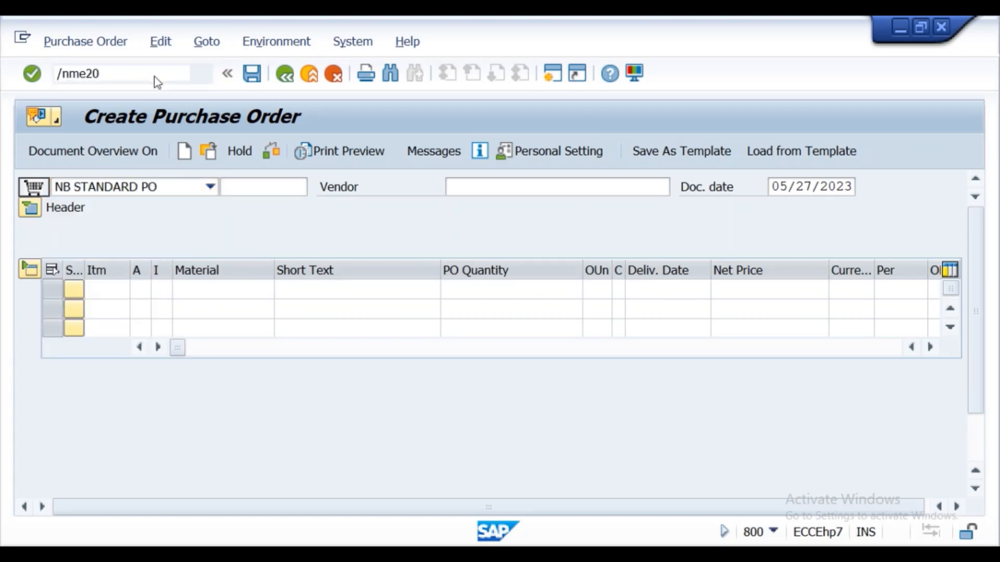
{"action": "key", "text": "Return"}
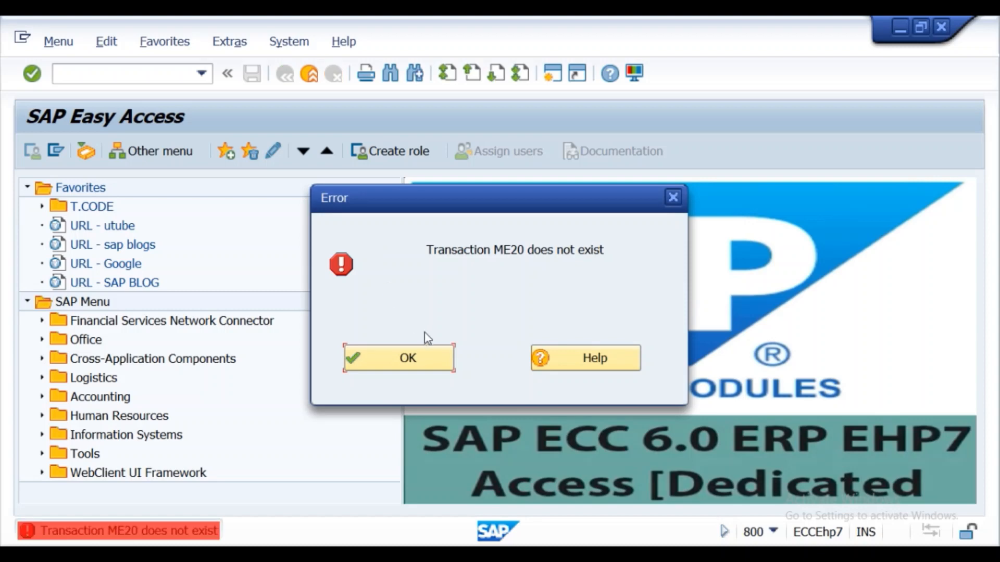
{"action": "left_click", "coordinate": [440, 358]}
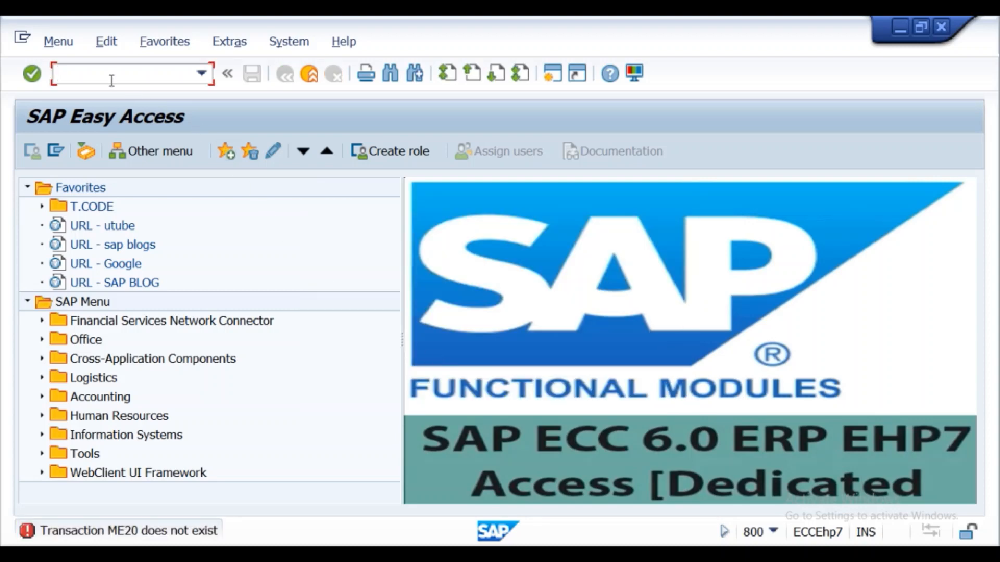
- Open transaction ME2O for monitoring subcontracting stock at the vendor
{"action": "type", "text": "me2o"}
{"action": "key", "text": "Return"}
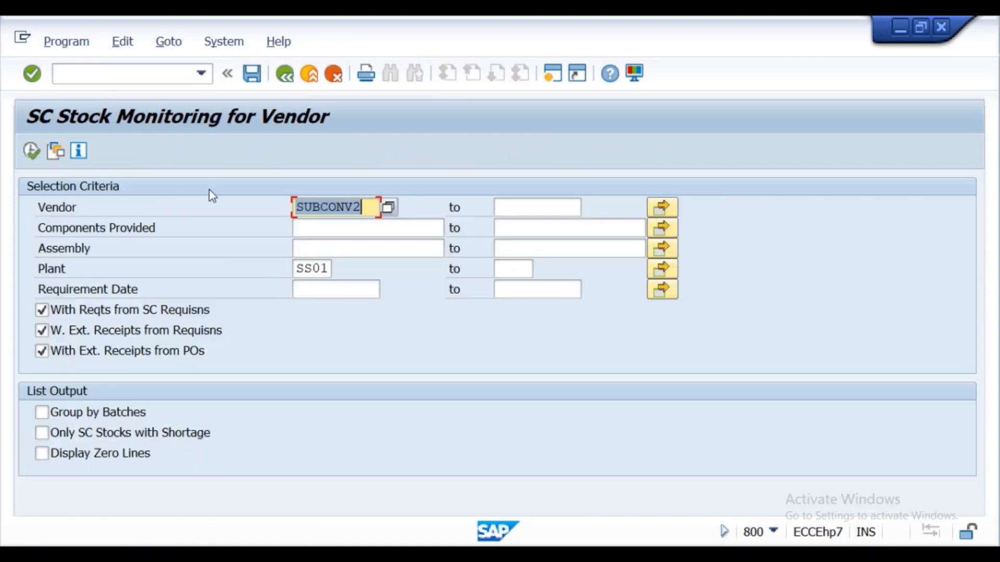
{"action": "left_click", "coordinate": [329, 208]}
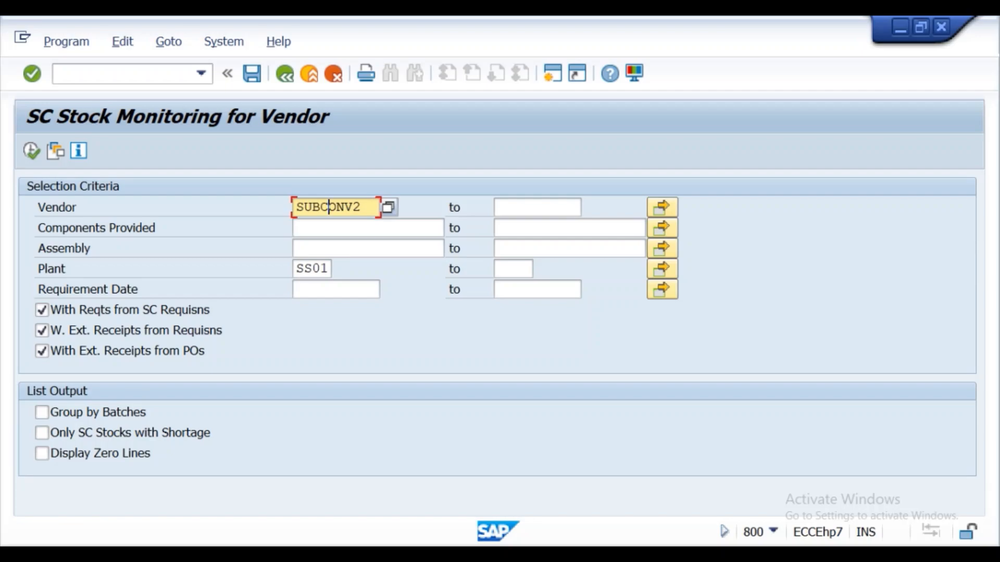
- Check the ME2O selection example in the Word guide and return to the SAP selection screen
{"action": "left_click", "coordinate": [404, 554]}
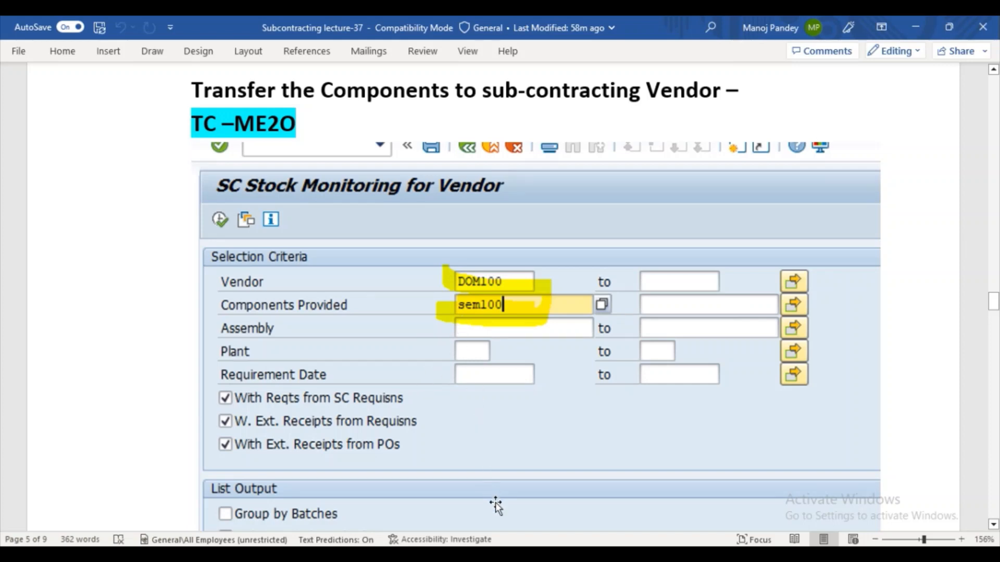
{"action": "right_click", "coordinate": [443, 554]}
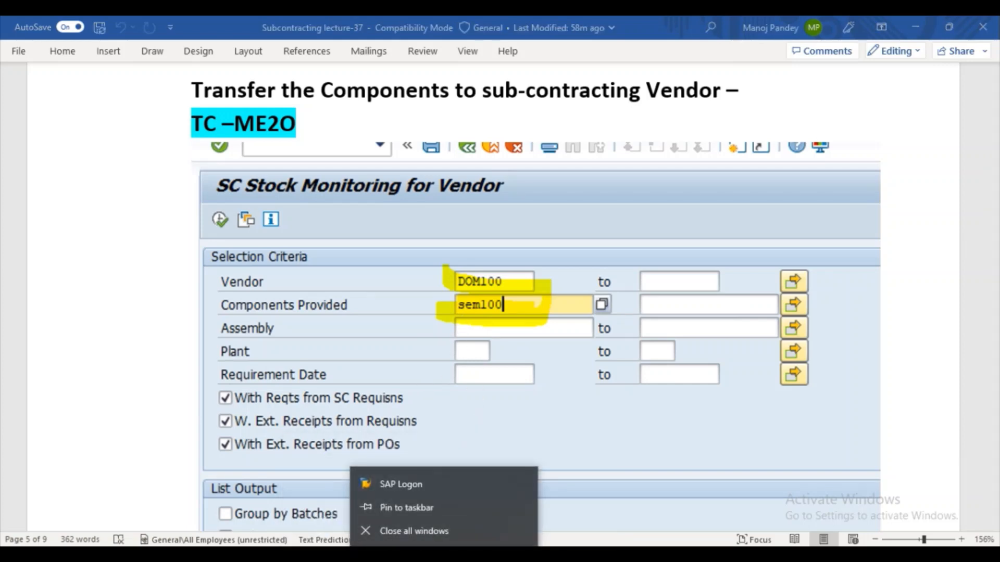
{"action": "left_click", "coordinate": [444, 554]}
{"action": "left_click", "coordinate": [495, 521]}
- Enter childmat2 as the component provided for vendor SUBCONV2 in the stock monitoring selection
{"action": "left_click", "coordinate": [328, 207]}
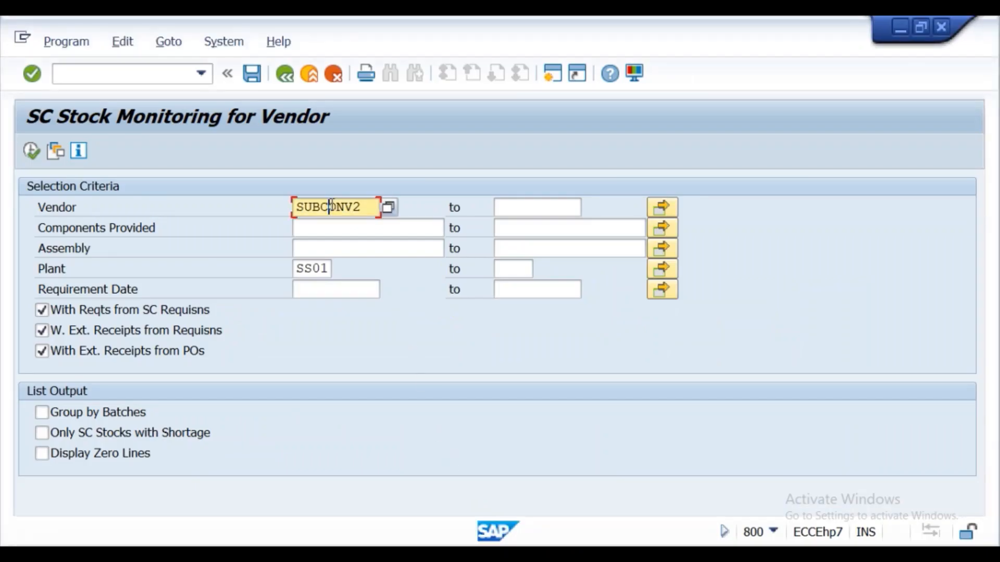
{"action": "left_click", "coordinate": [318, 233]}
{"action": "left_click", "coordinate": [323, 247]}
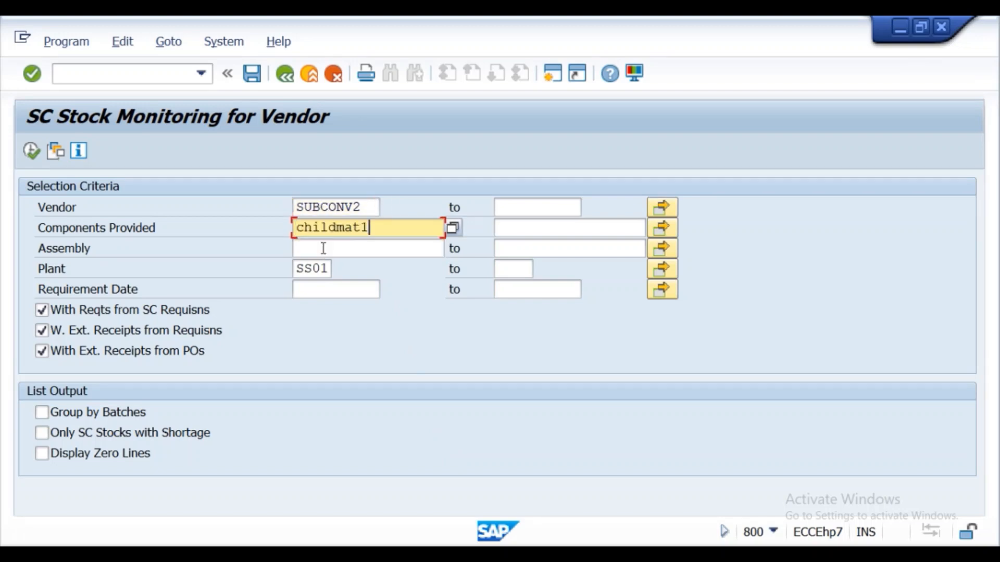
{"action": "key", "text": "BackSpace"}
{"action": "type", "text": "2"}
- Clear the plant restriction and run the stock monitoring report for the vendor and component
{"action": "left_click", "coordinate": [329, 269]}
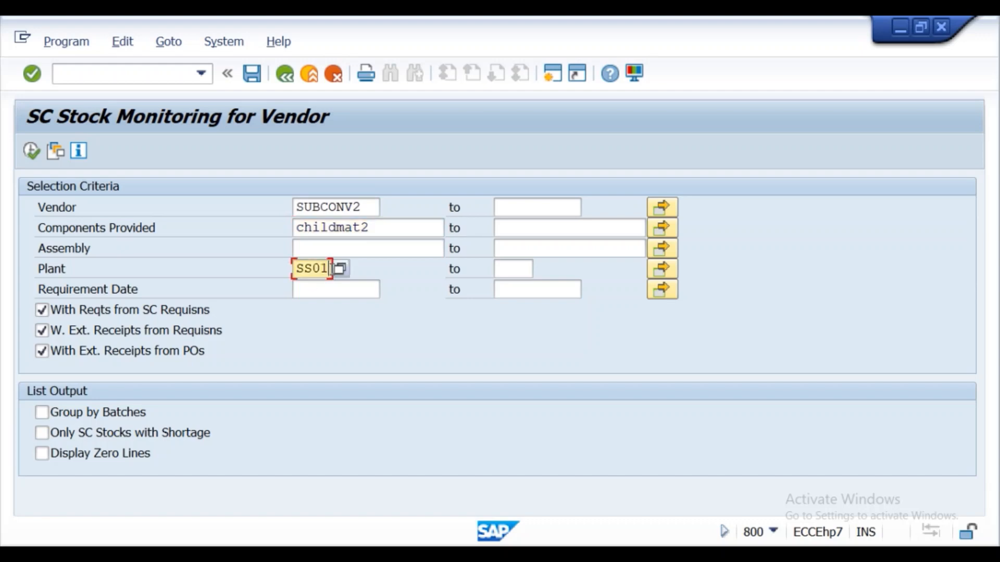
{"action": "key", "text": "BackSpace"}
{"action": "key", "text": "BackSpace"}
{"action": "key", "text": "BackSpace"}
{"action": "key", "text": "BackSpace"}
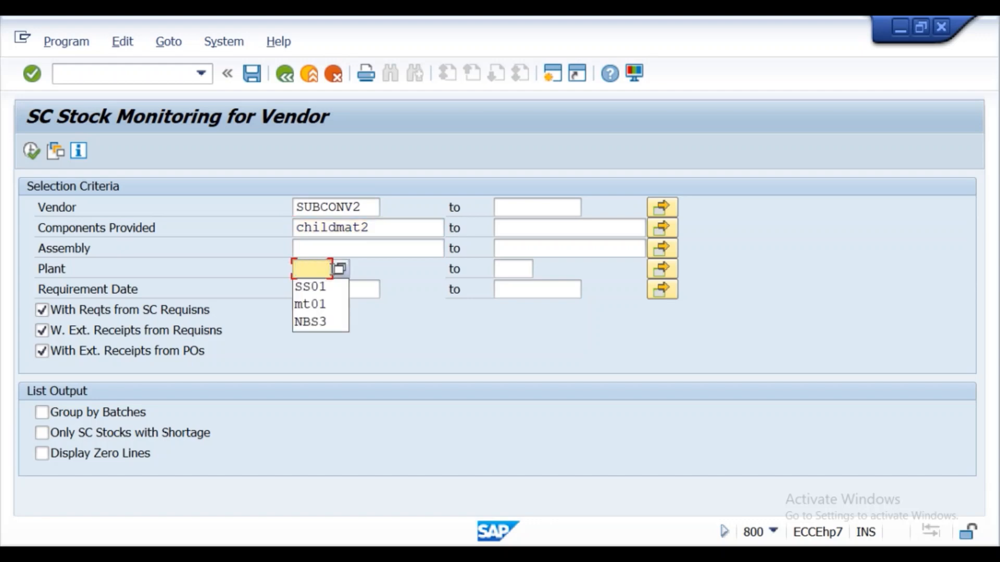
{"action": "left_click", "coordinate": [30, 154]}
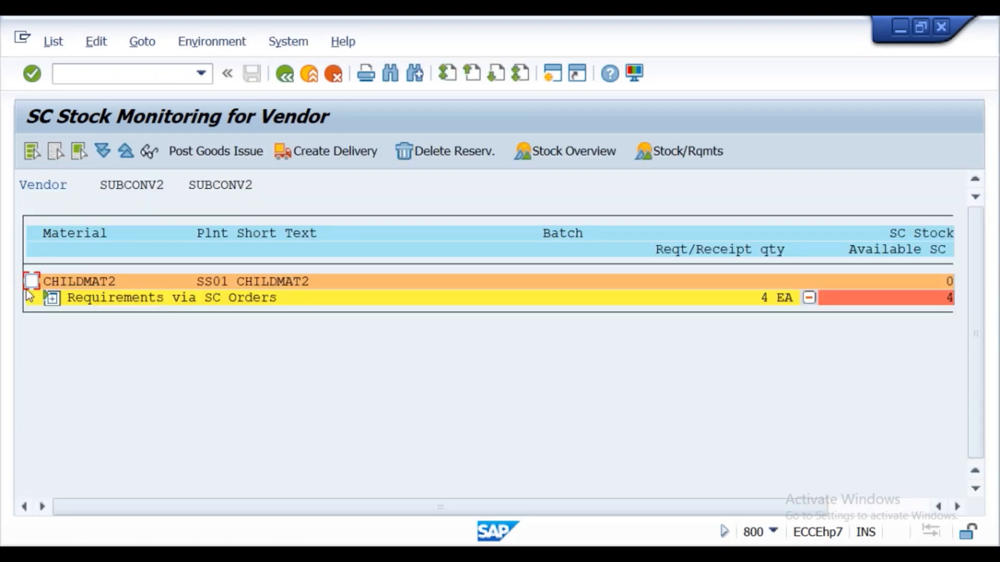
- Post the goods issue of CHILDMAT2 to the vendor from storage location kss1, close the message log and return to the selection screen
{"action": "left_click", "coordinate": [31, 281]}
{"action": "left_click", "coordinate": [205, 160]}
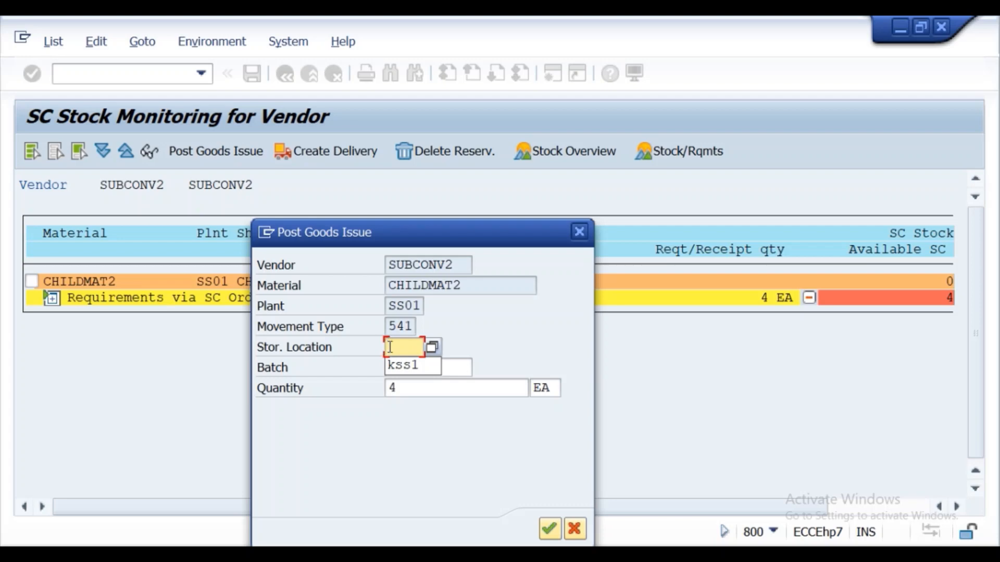
{"action": "left_click", "coordinate": [398, 366]}
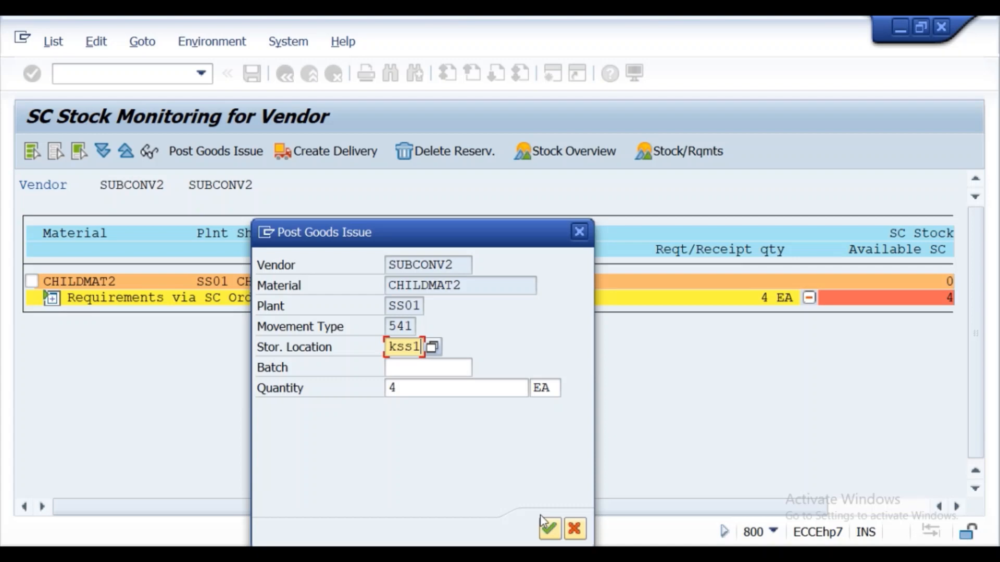
{"action": "left_click", "coordinate": [549, 528]}
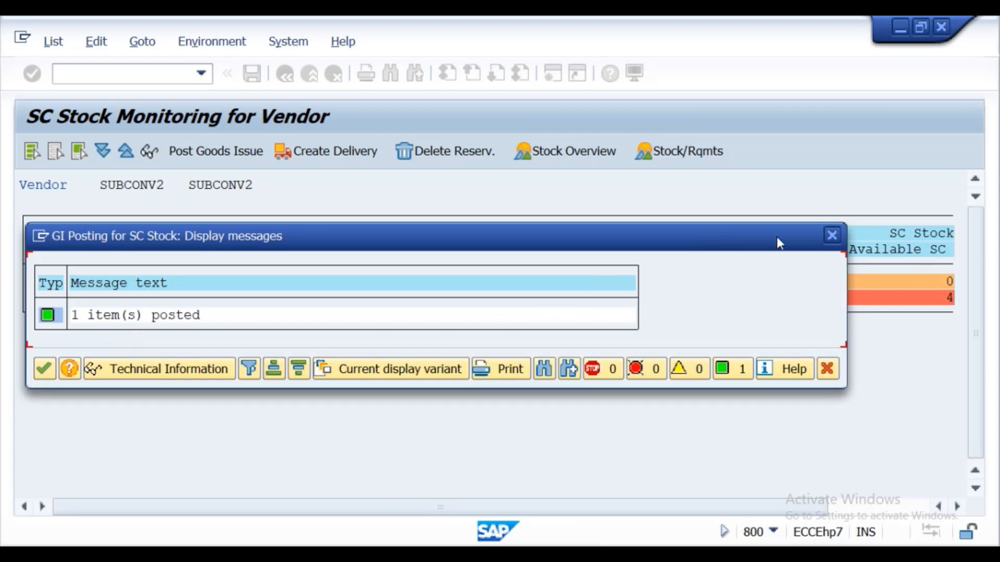
{"action": "left_click", "coordinate": [824, 235]}
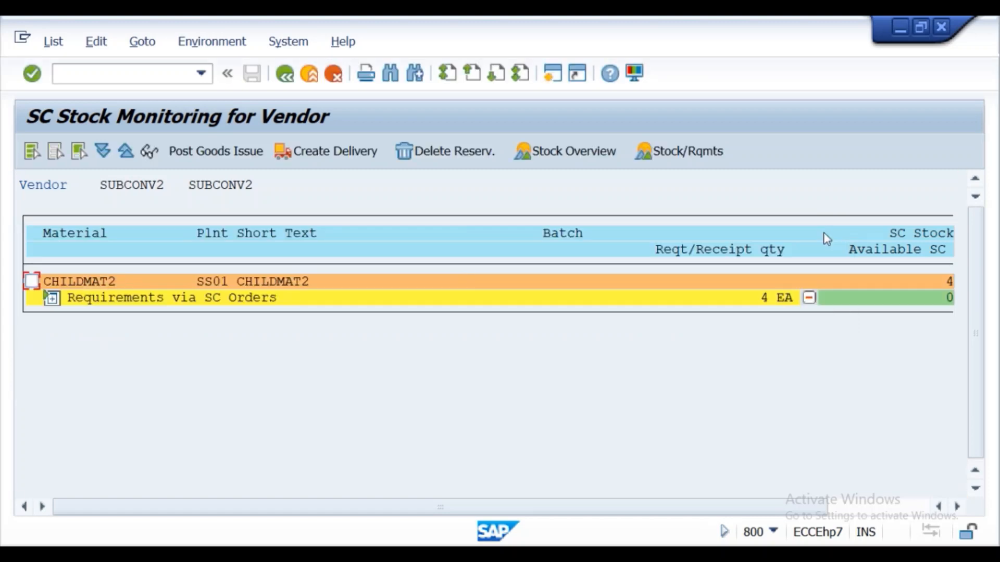
{"action": "left_click", "coordinate": [283, 80]}
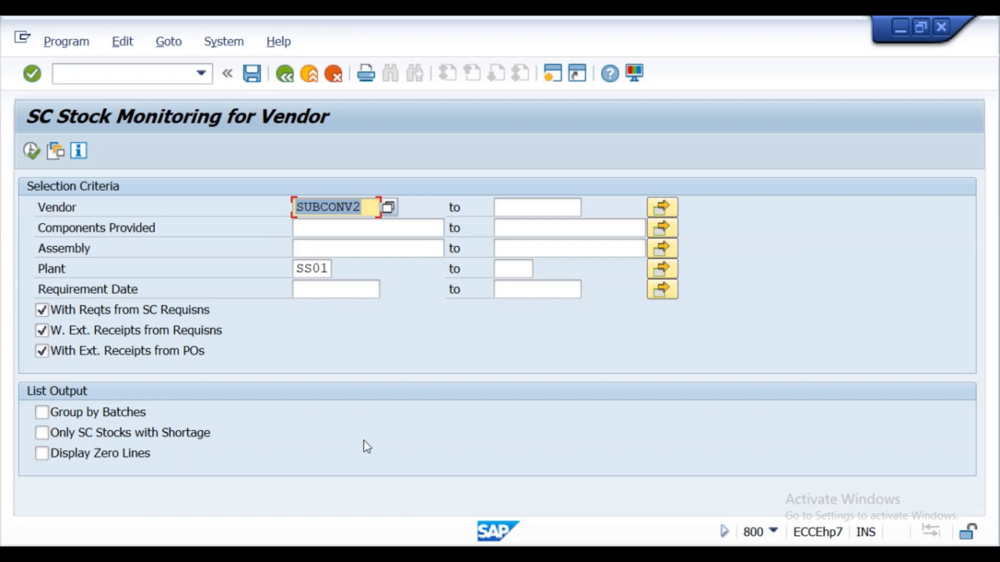
- Switch to the Word guide and review the Step-6 section on goods issue to the subcontractor
{"action": "left_click", "coordinate": [402, 556]}
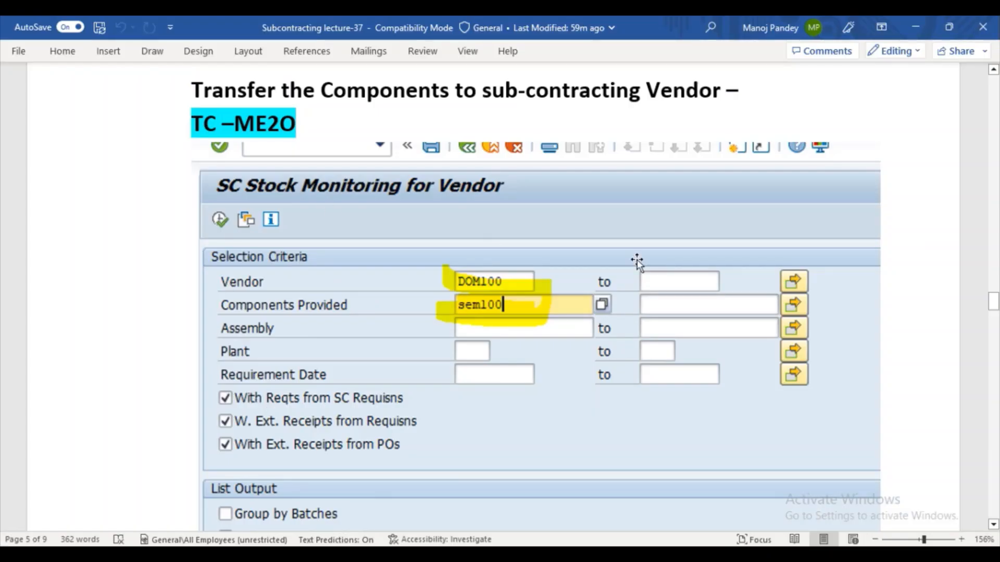
{"action": "left_click_drag", "start_coordinate": [993, 307], "coordinate": [992, 300]}
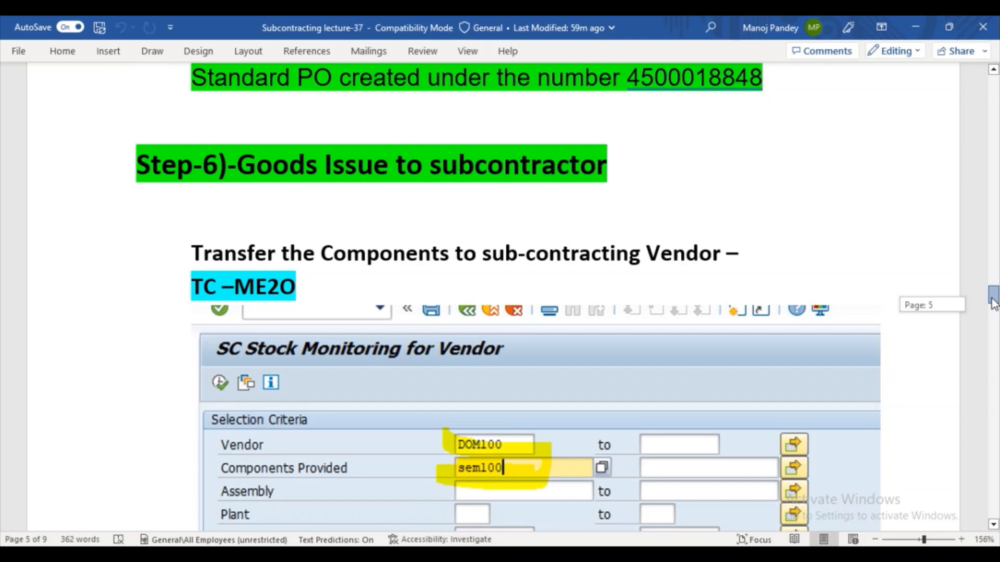
{"action": "left_click_drag", "start_coordinate": [993, 303], "coordinate": [995, 317]}
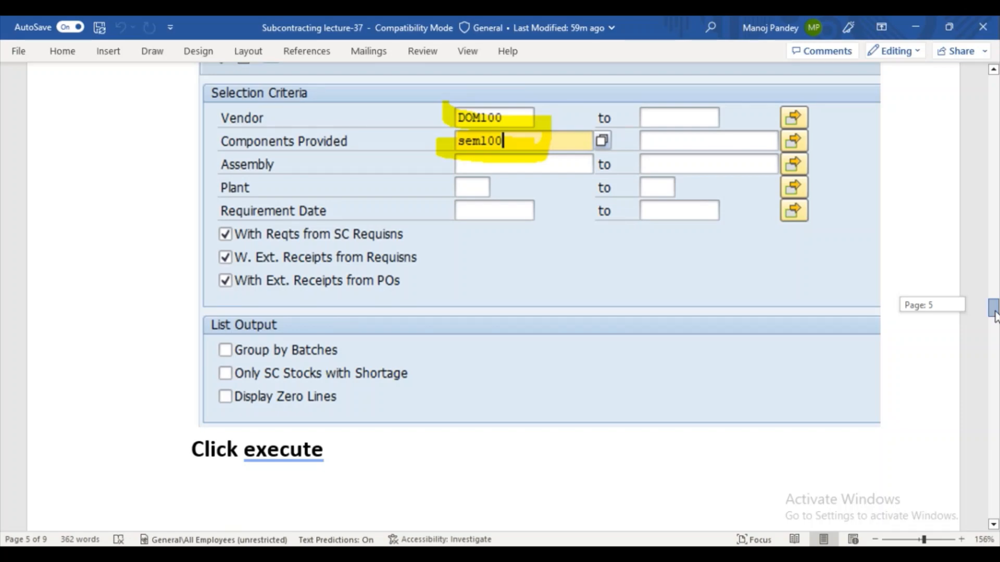
- Go back to the guide's Sub-contracting introduction and read the parent and child material definitions and the examples
{"action": "left_click_drag", "start_coordinate": [995, 316], "coordinate": [997, 125]}
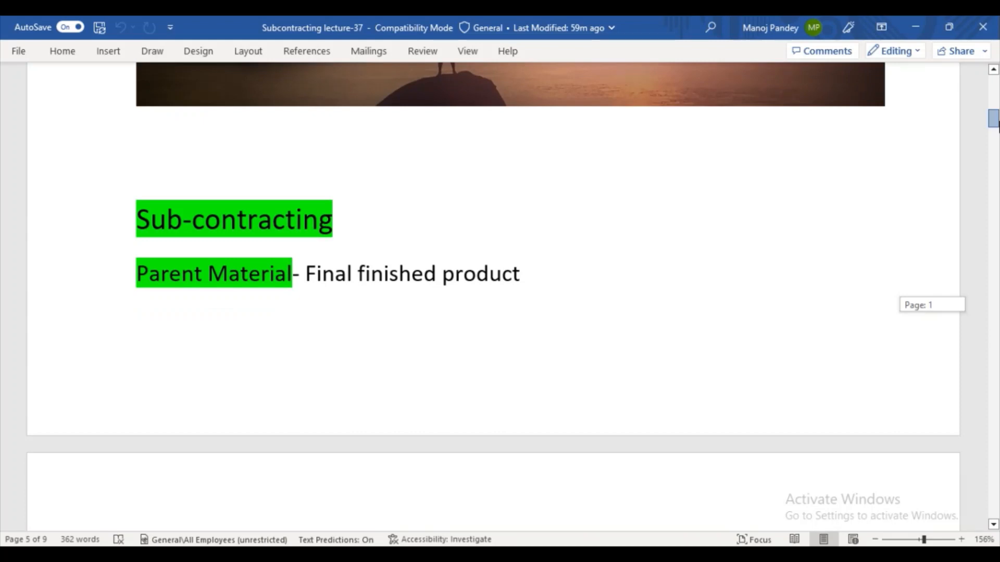
{"action": "left_click_drag", "start_coordinate": [998, 125], "coordinate": [997, 134]}
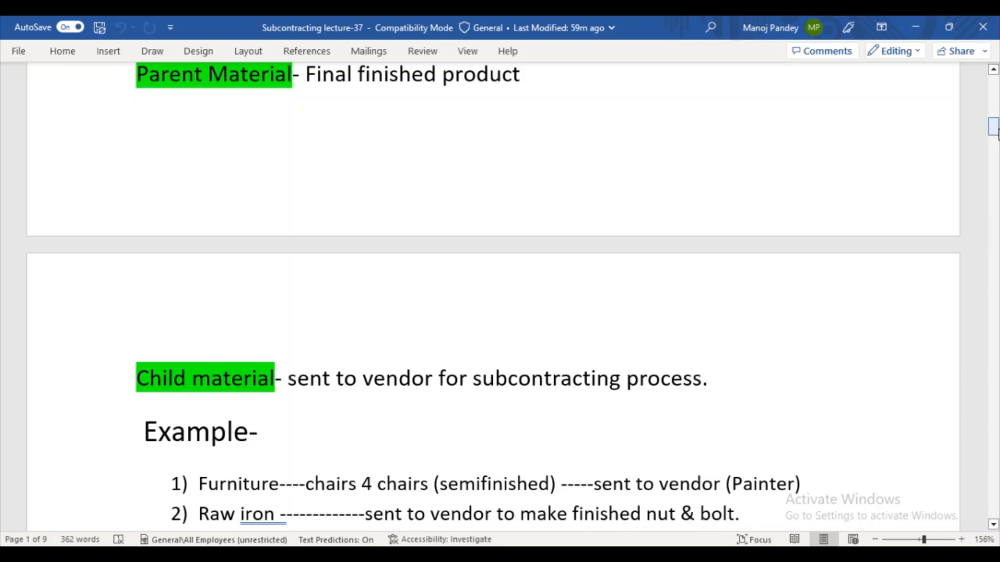
{"action": "left_click_drag", "start_coordinate": [995, 134], "coordinate": [996, 124]}
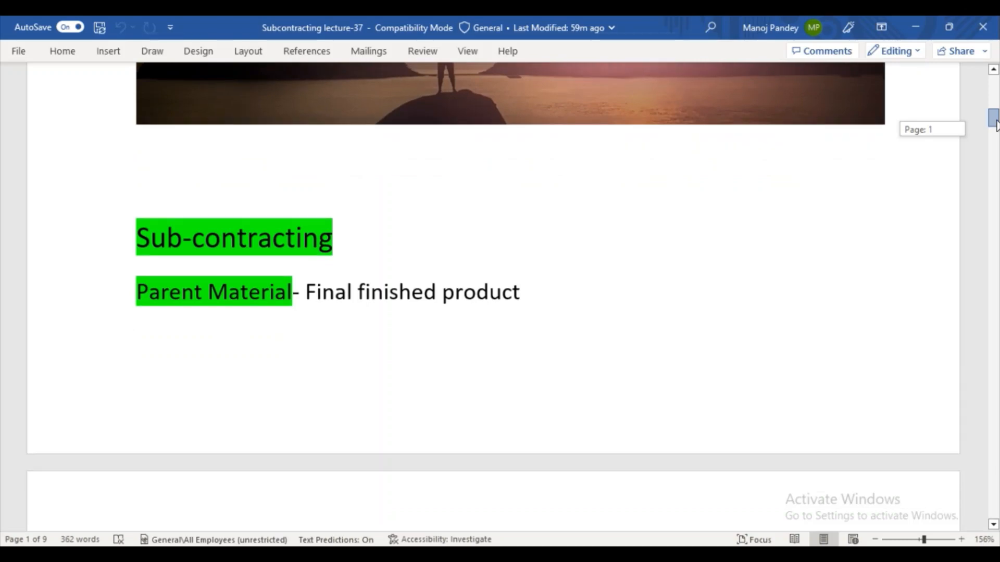
{"action": "left_click_drag", "start_coordinate": [995, 124], "coordinate": [996, 134]}
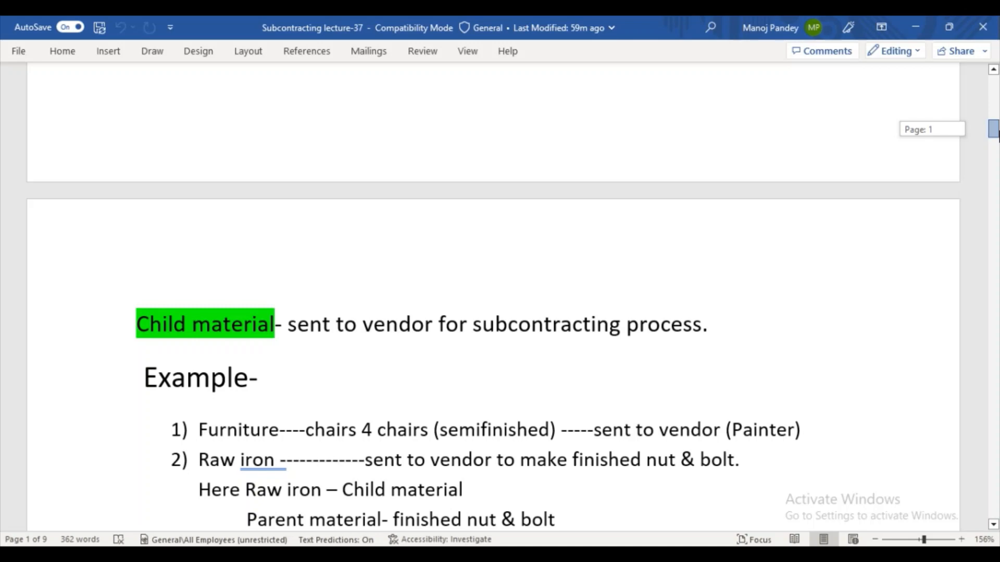
{"action": "left_click_drag", "start_coordinate": [997, 135], "coordinate": [997, 143]}
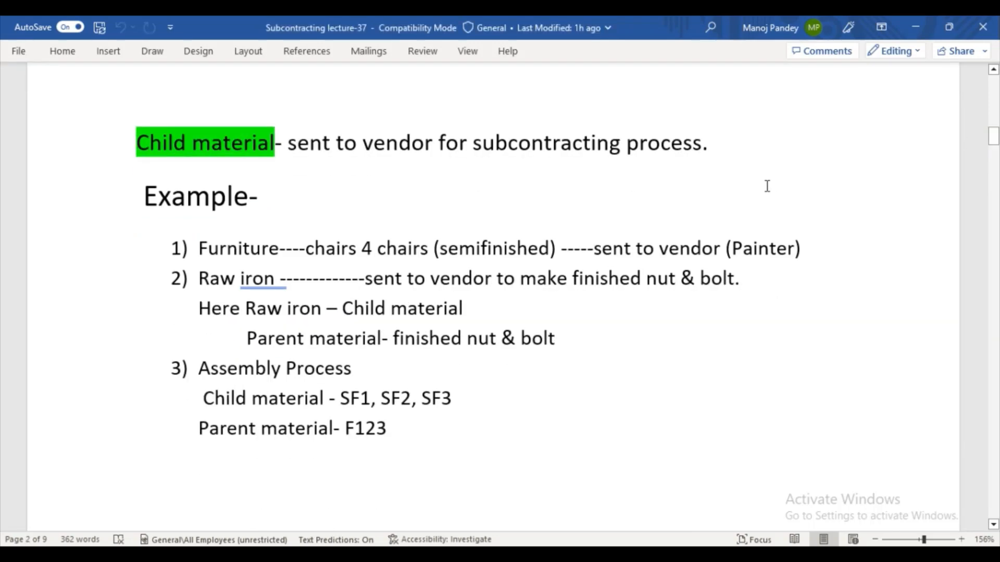
{"action": "left_click_drag", "start_coordinate": [287, 268], "coordinate": [242, 266]}
{"action": "left_click", "coordinate": [250, 249]}
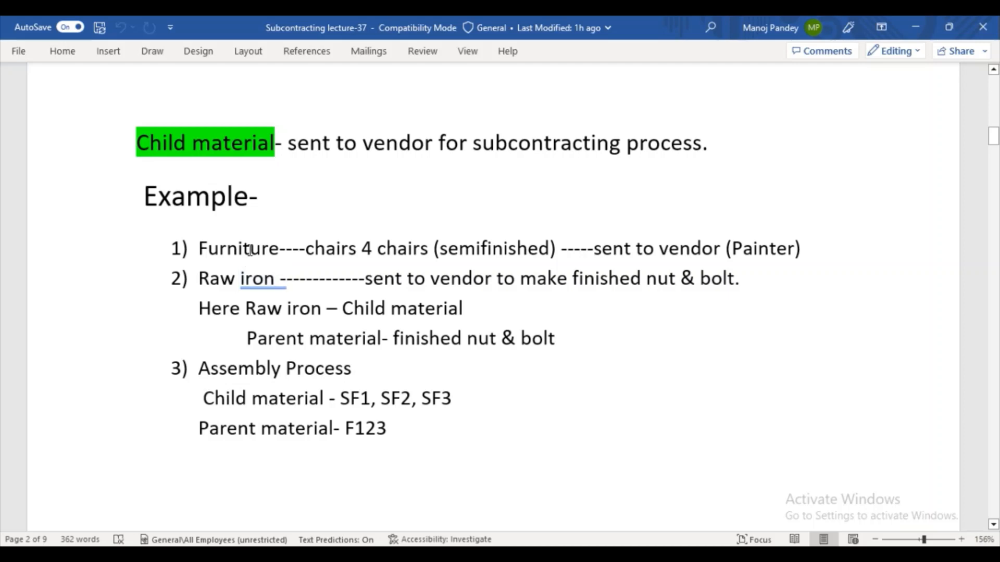